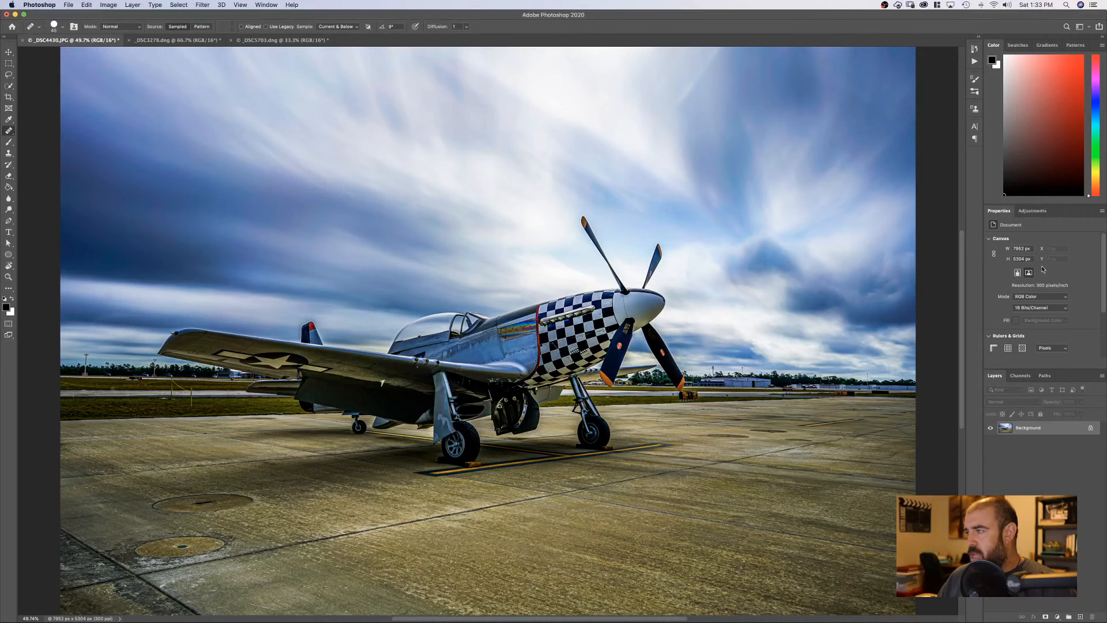
- Add a Color Lookup adjustment layer above the Background and load the Crisp_Warm.look 3D LUT
click(1032, 211)
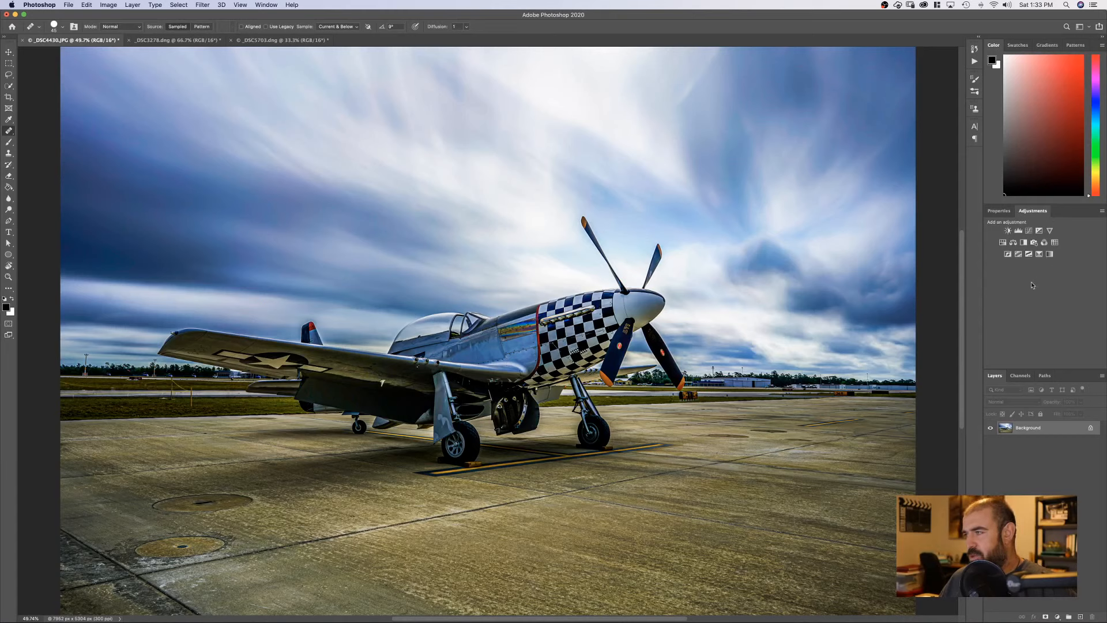
click(1056, 243)
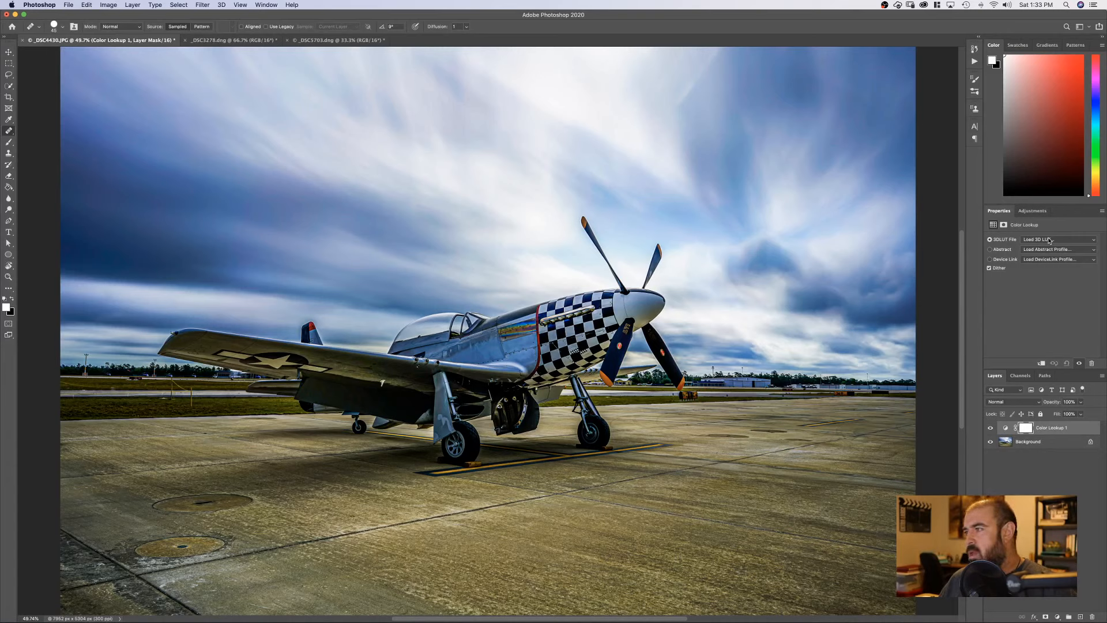
click(1049, 241)
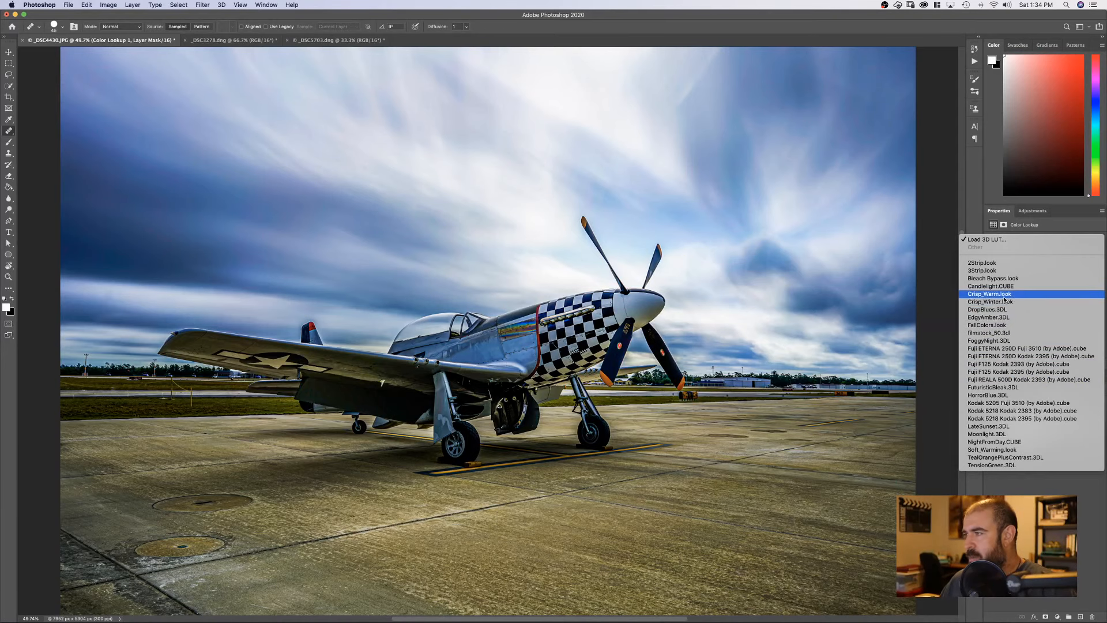
click(1003, 296)
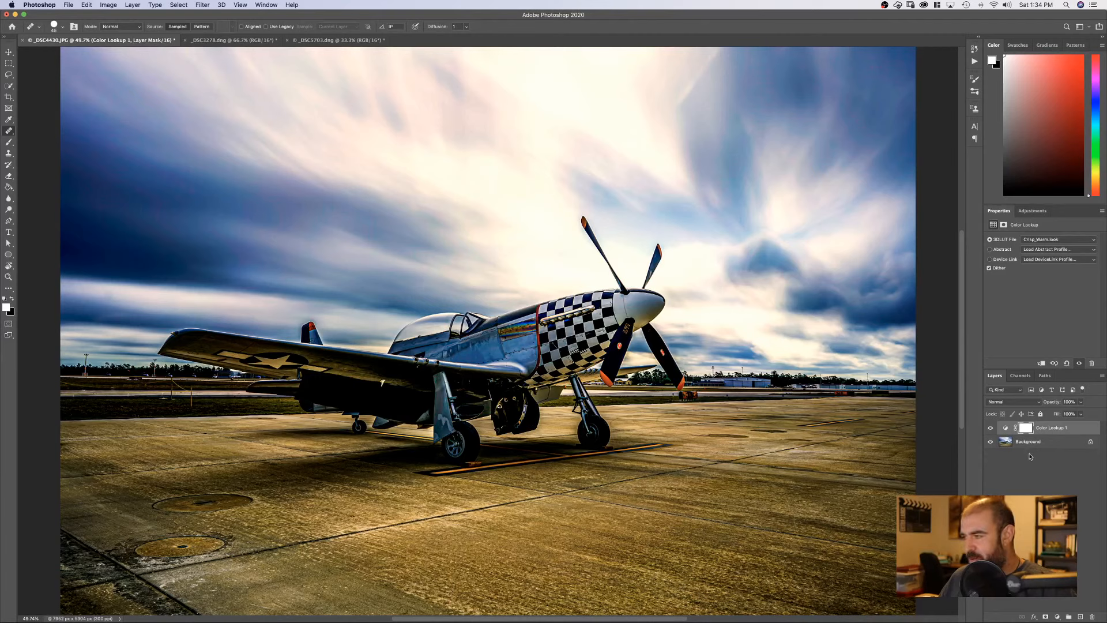
- Select the Color Lookup layer's mask and compare the photo with the layer hidden and shown
click(1026, 429)
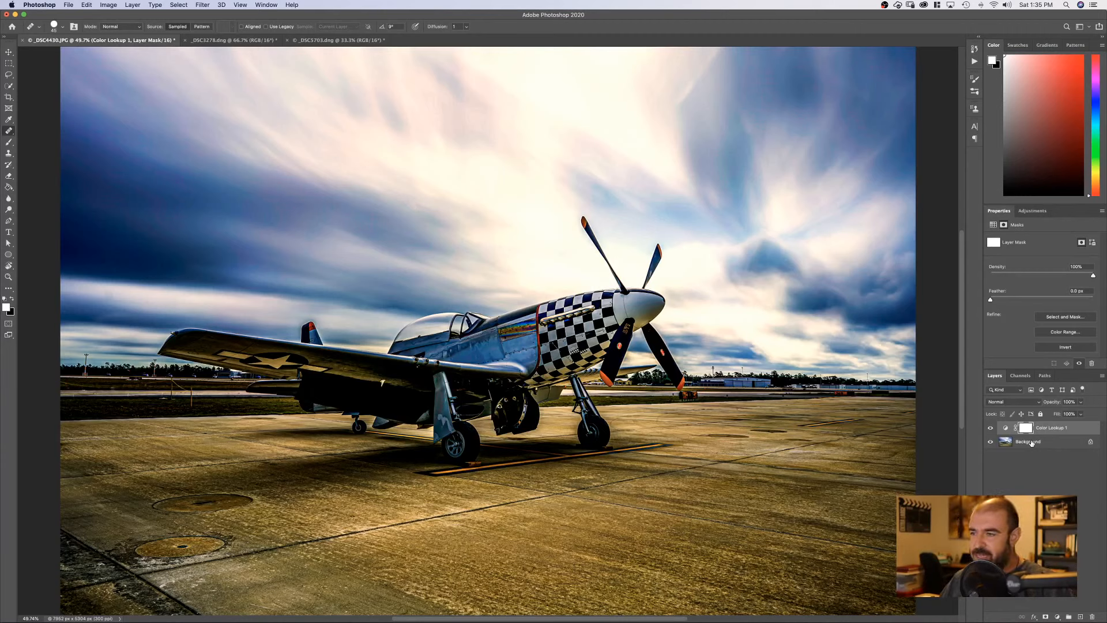
click(990, 428)
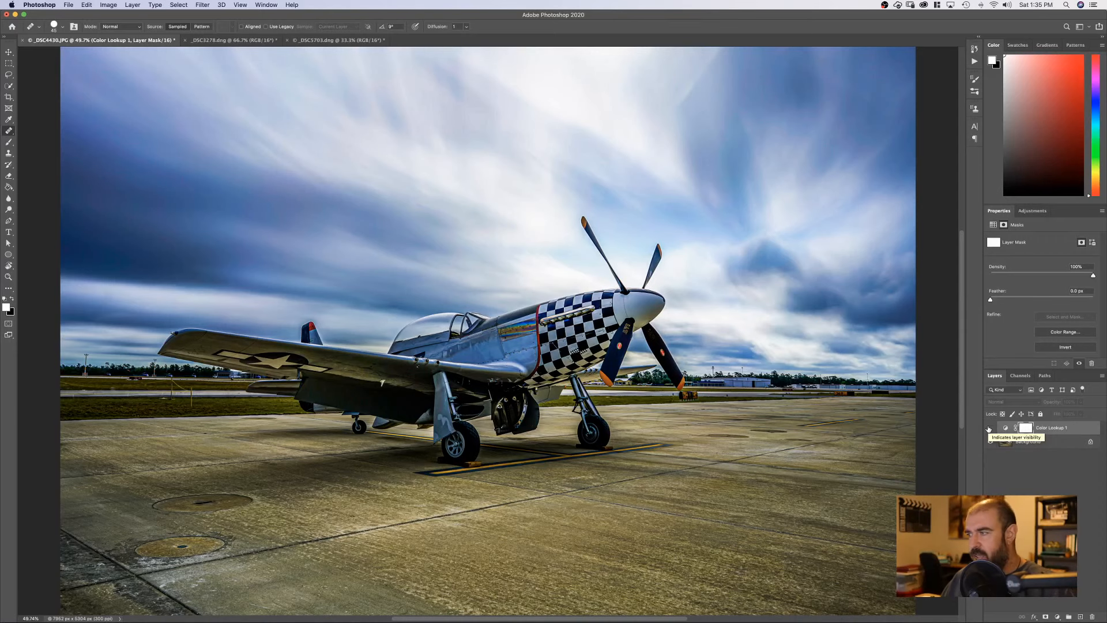
click(989, 428)
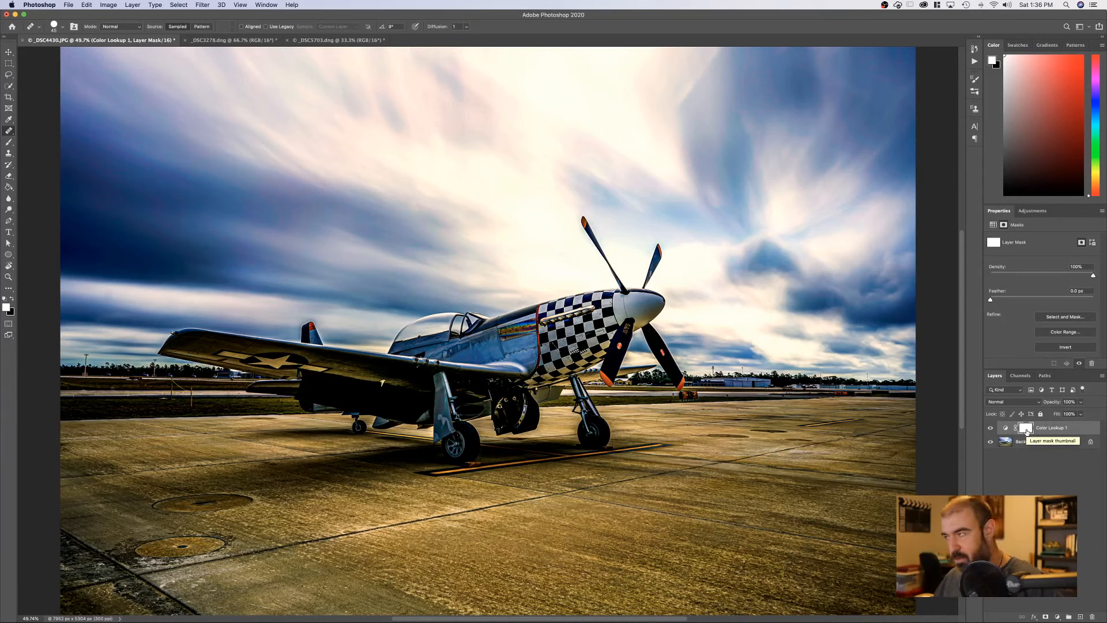
click(981, 4)
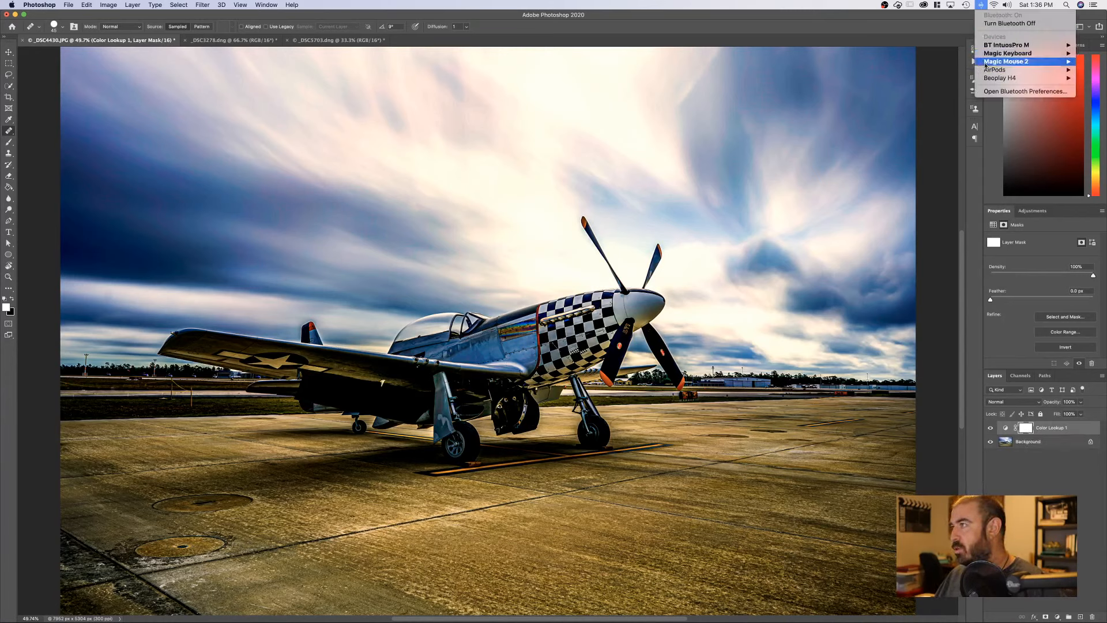
click(671, 18)
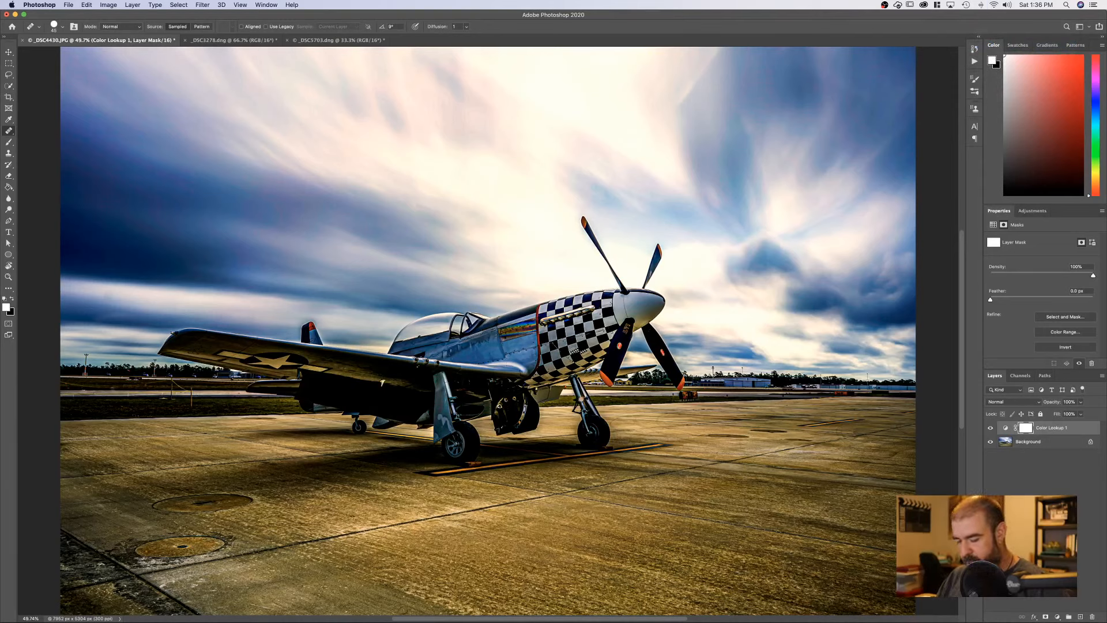
- Invert the Color Lookup layer's mask to black and enlarge the white brush to 600 px
key(b)
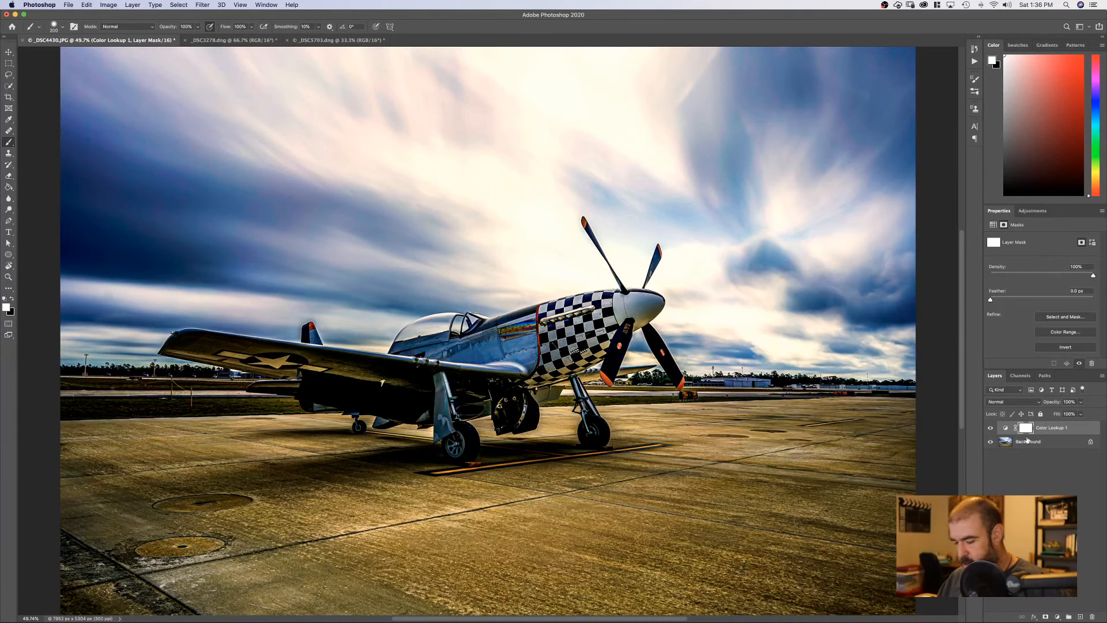
key(super+i)
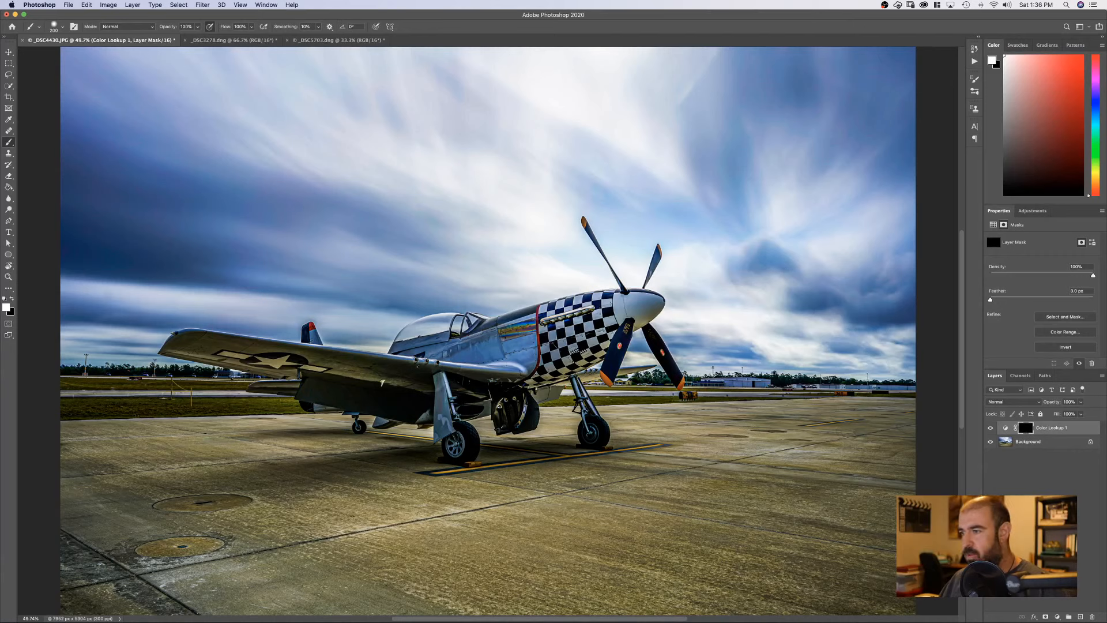
key(bracketright)
key(bracketright)
key(bracketright)
key(bracketright)
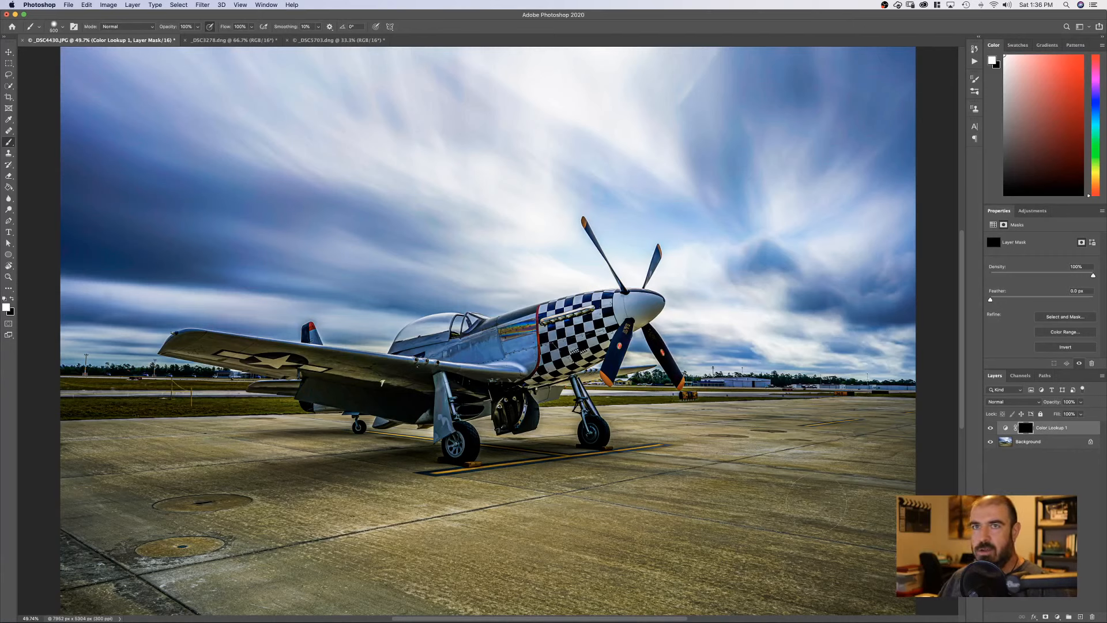
click(63, 26)
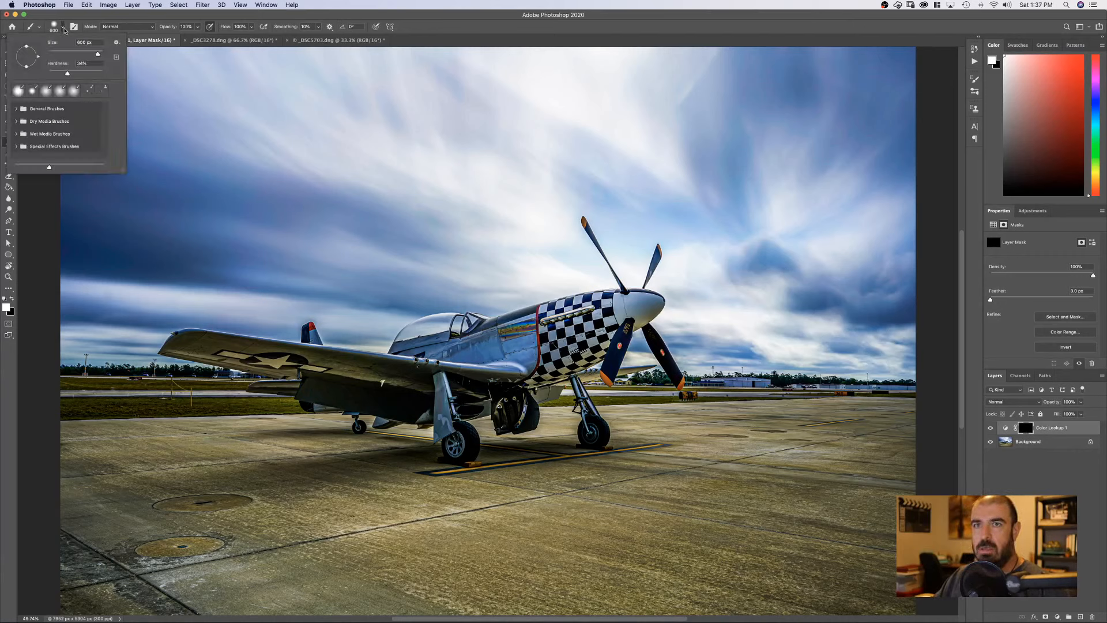
click(121, 15)
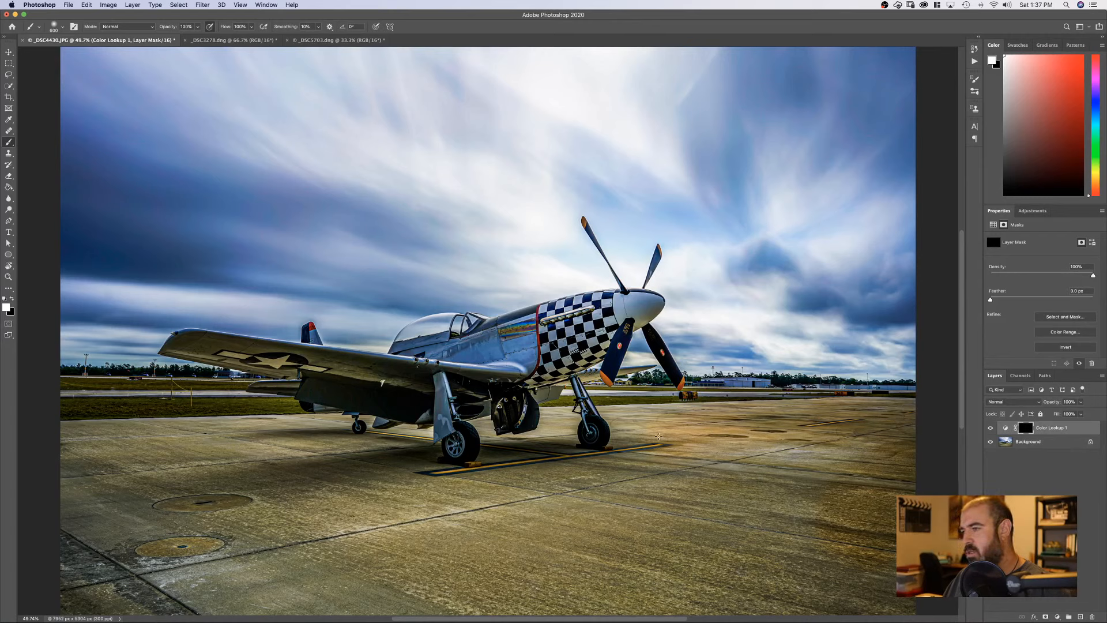
- Paint white on the Color Lookup mask over the tarmac and grass around the aircraft, reducing the brush size for the detail areas
mouse_move(881, 523)
mouse_down()
mouse_move(884, 608)
mouse_move(865, 562)
mouse_move(855, 589)
mouse_up()
key(super+minus)
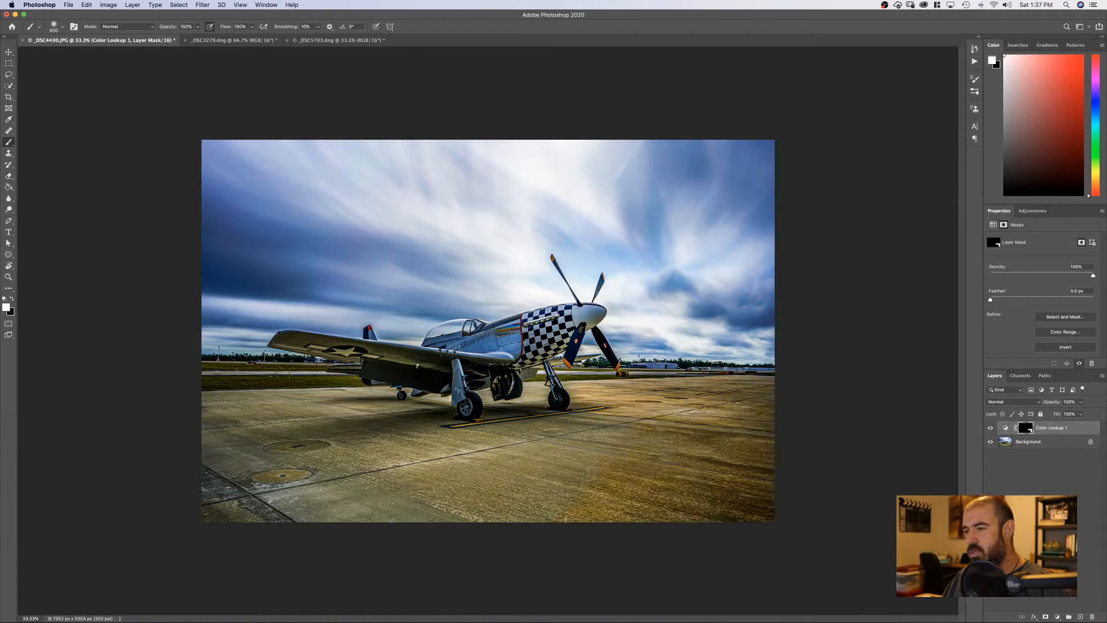
mouse_move(283, 522)
mouse_down()
mouse_move(207, 496)
mouse_move(195, 474)
mouse_move(206, 482)
mouse_move(217, 472)
mouse_move(271, 506)
mouse_move(267, 477)
mouse_move(239, 468)
mouse_up()
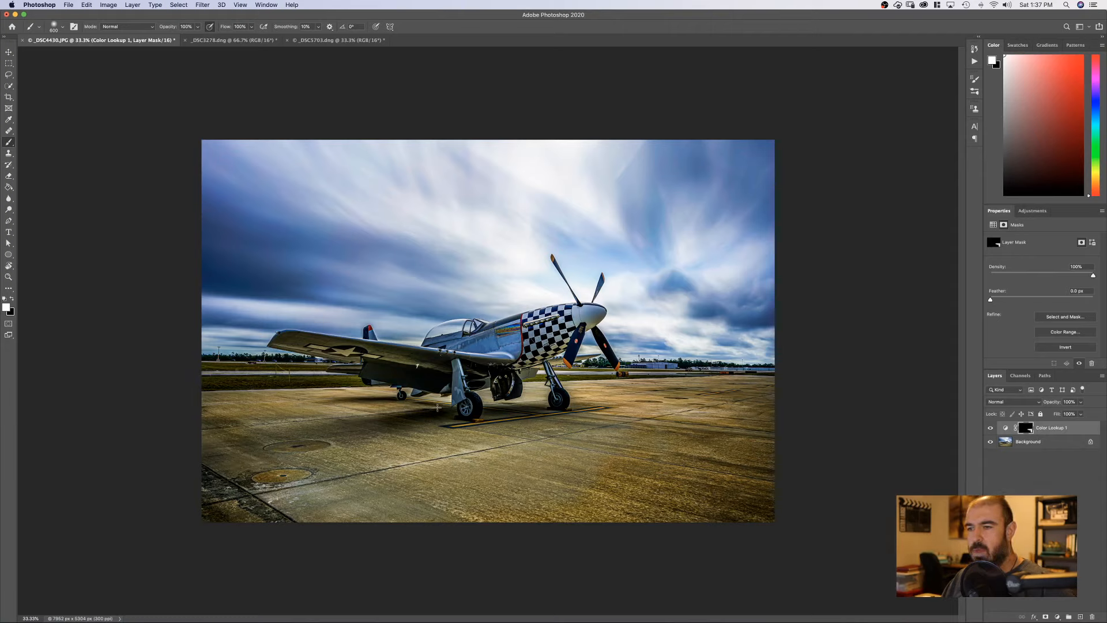
mouse_move(340, 426)
mouse_down()
mouse_move(321, 411)
mouse_move(298, 456)
mouse_move(267, 448)
mouse_up()
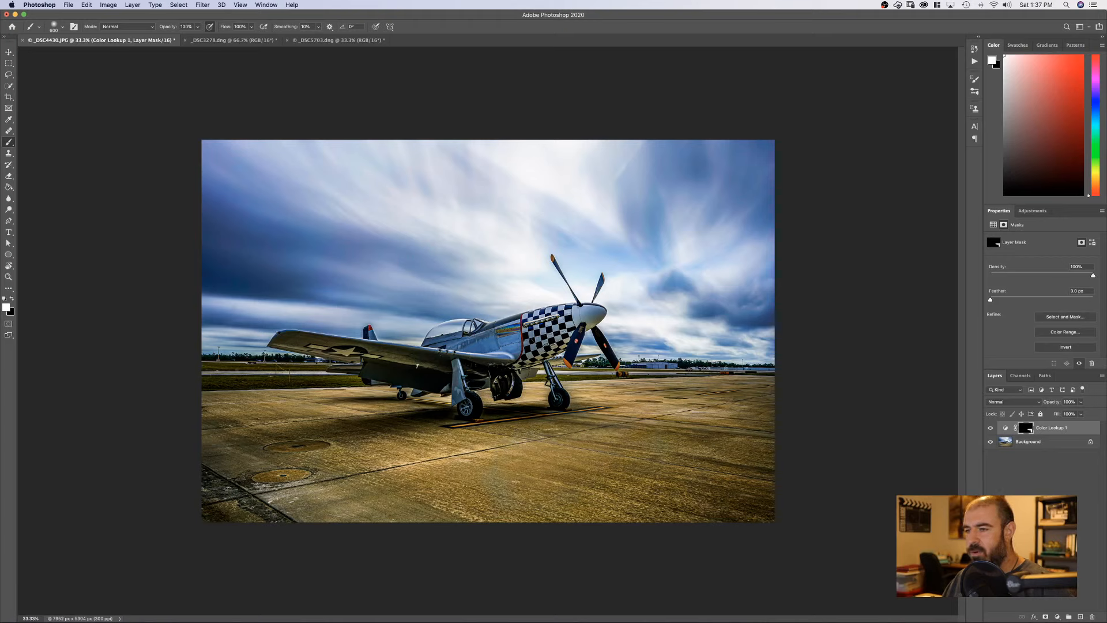
drag(283, 475, 257, 481)
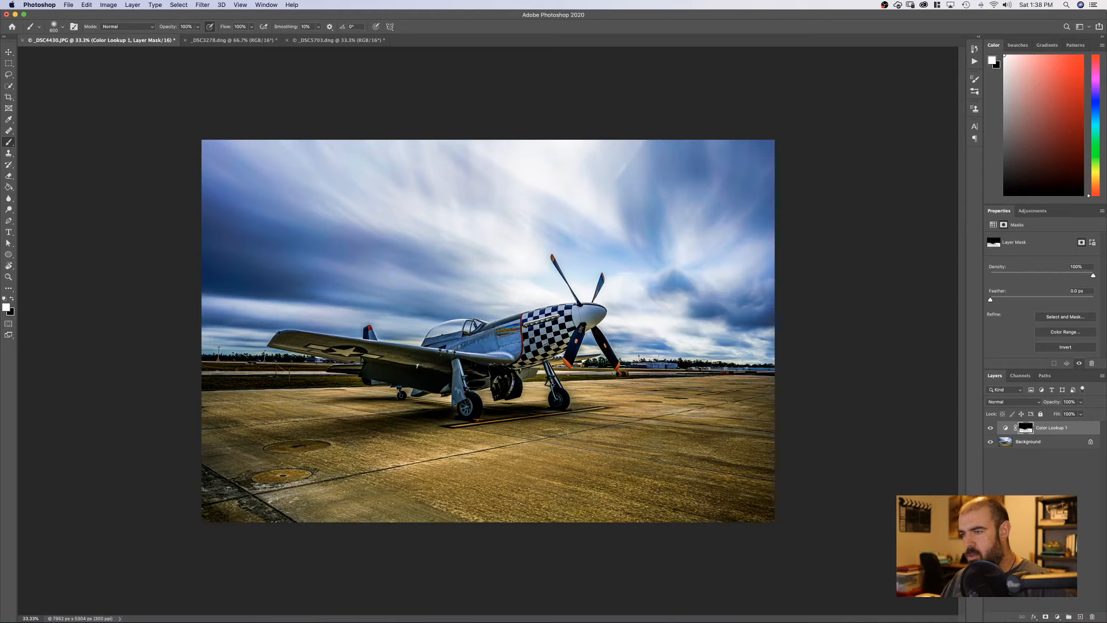
key(bracketleft)
key(bracketleft)
key(bracketleft)
key(bracketleft)
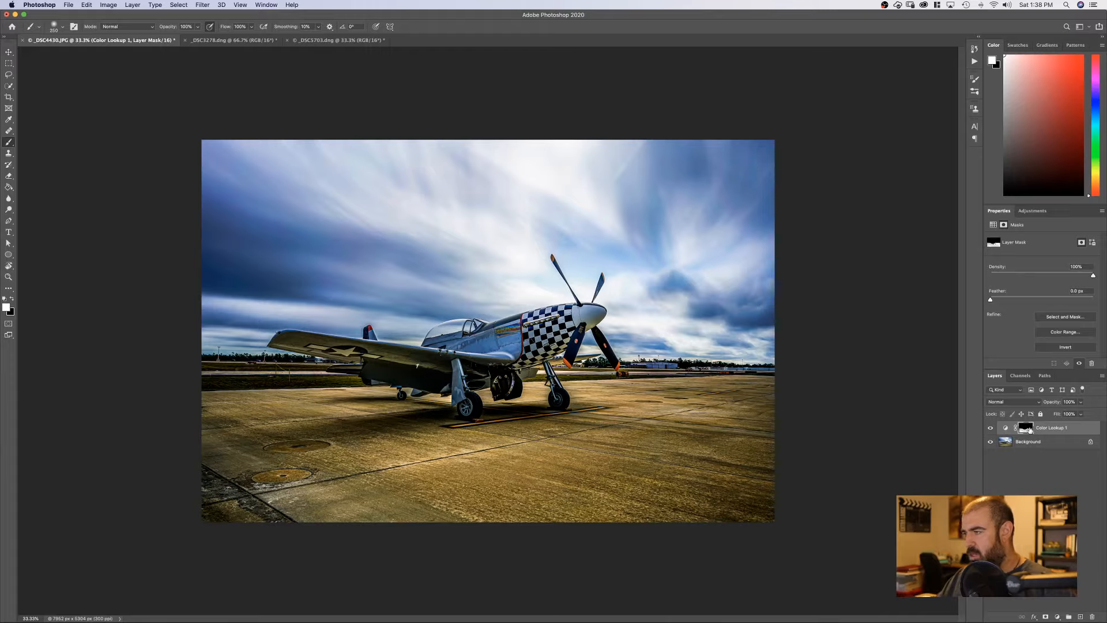
- View the Color Lookup mask alone, fill its grey ground patches with white using a 700 px brush, and return to the image
alt+click(1030, 430)
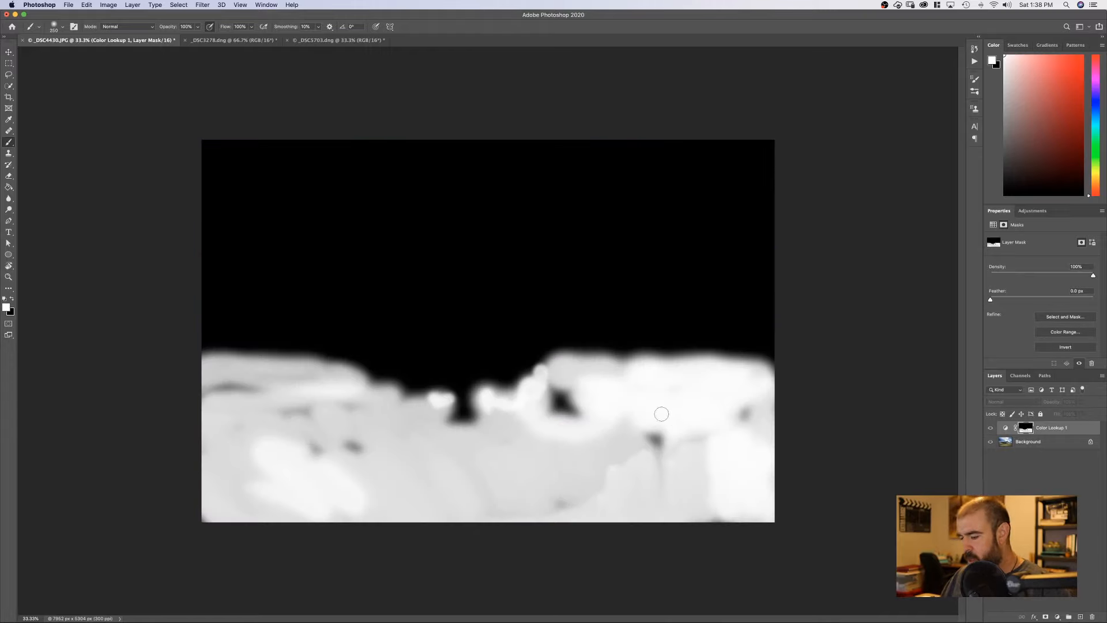
key(bracketright)
key(bracketright)
key(bracketright)
key(bracketright)
key(bracketright)
mouse_move(662, 441)
mouse_down()
mouse_move(658, 492)
mouse_move(672, 516)
mouse_move(667, 418)
mouse_move(683, 416)
mouse_move(756, 502)
mouse_move(753, 411)
mouse_move(720, 437)
mouse_move(585, 464)
mouse_move(608, 428)
mouse_move(538, 484)
mouse_move(528, 478)
mouse_move(555, 483)
mouse_move(548, 497)
mouse_move(700, 516)
mouse_move(410, 466)
mouse_move(361, 505)
mouse_move(242, 469)
mouse_move(195, 488)
mouse_move(268, 472)
mouse_move(224, 394)
mouse_move(285, 418)
mouse_move(275, 391)
mouse_move(359, 421)
mouse_move(343, 426)
mouse_move(349, 481)
mouse_move(301, 457)
mouse_move(394, 445)
mouse_move(458, 464)
mouse_move(532, 454)
mouse_move(499, 435)
mouse_move(519, 431)
mouse_move(531, 446)
mouse_move(564, 442)
mouse_move(557, 463)
mouse_move(477, 485)
mouse_move(460, 478)
mouse_move(428, 514)
mouse_move(362, 516)
mouse_move(282, 480)
mouse_move(195, 491)
mouse_up()
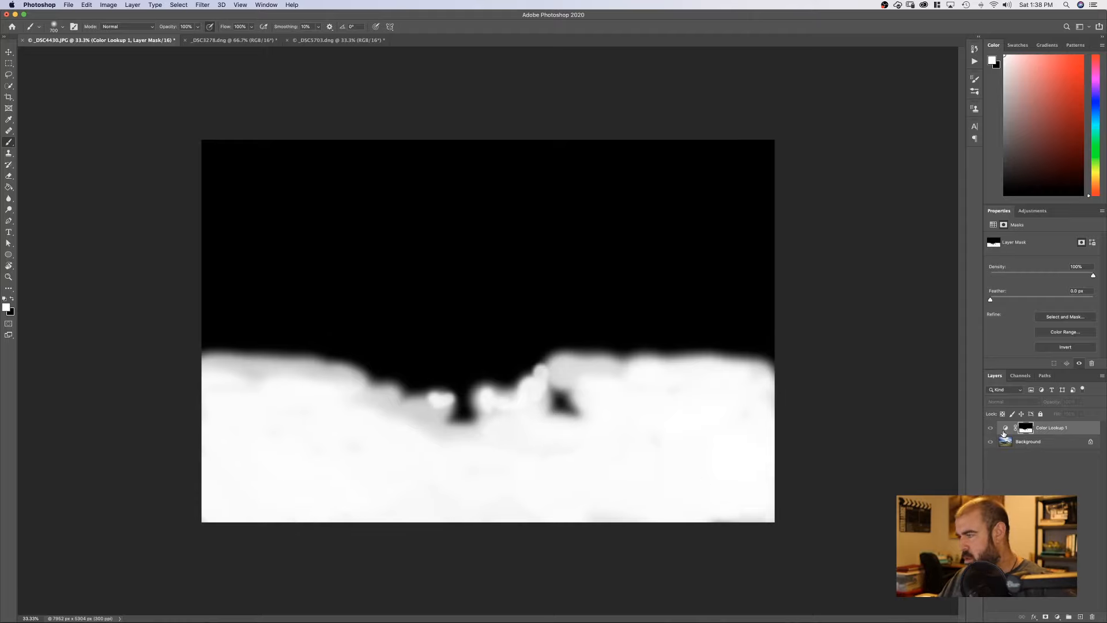
click(1004, 430)
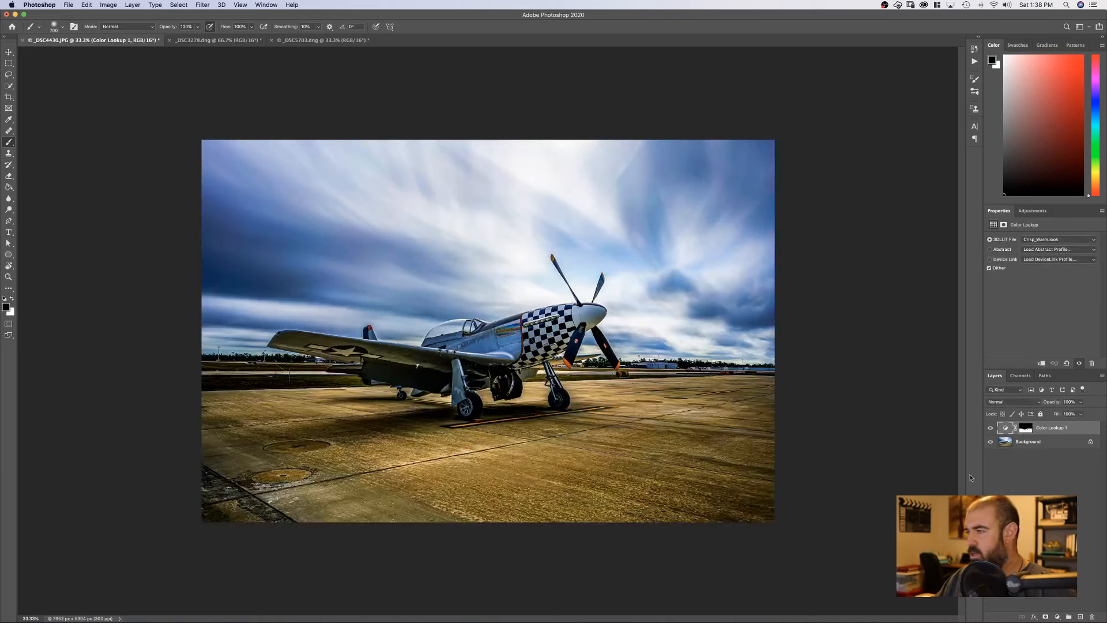
- Toggle the Color Lookup layer's visibility repeatedly to compare the ground with and without the warm look
click(992, 428)
click(992, 428)
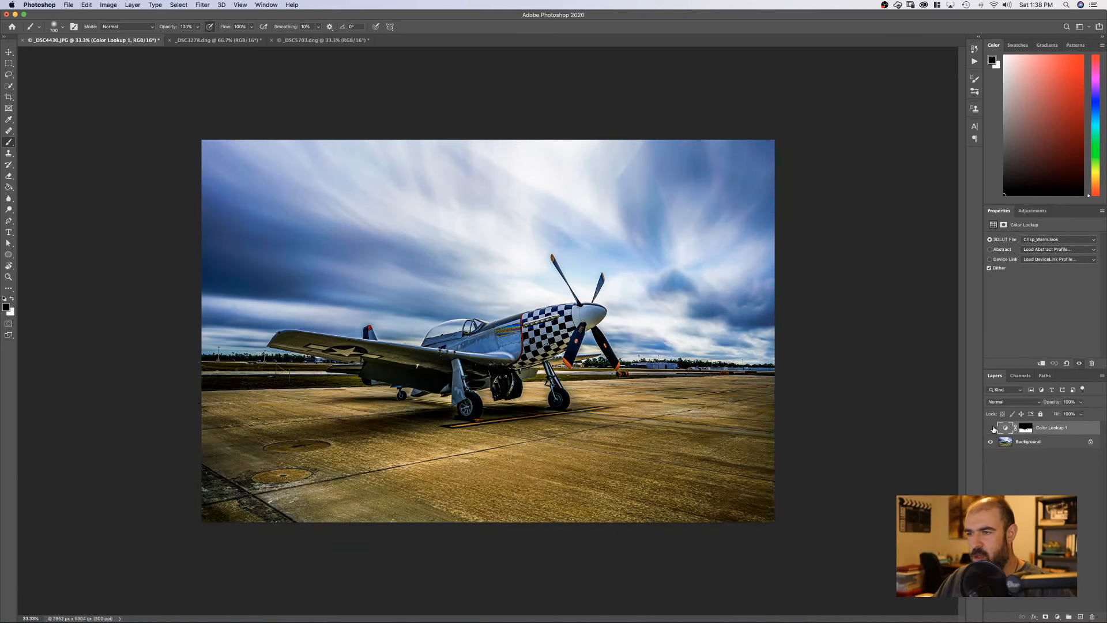
click(992, 428)
click(992, 428)
click(991, 428)
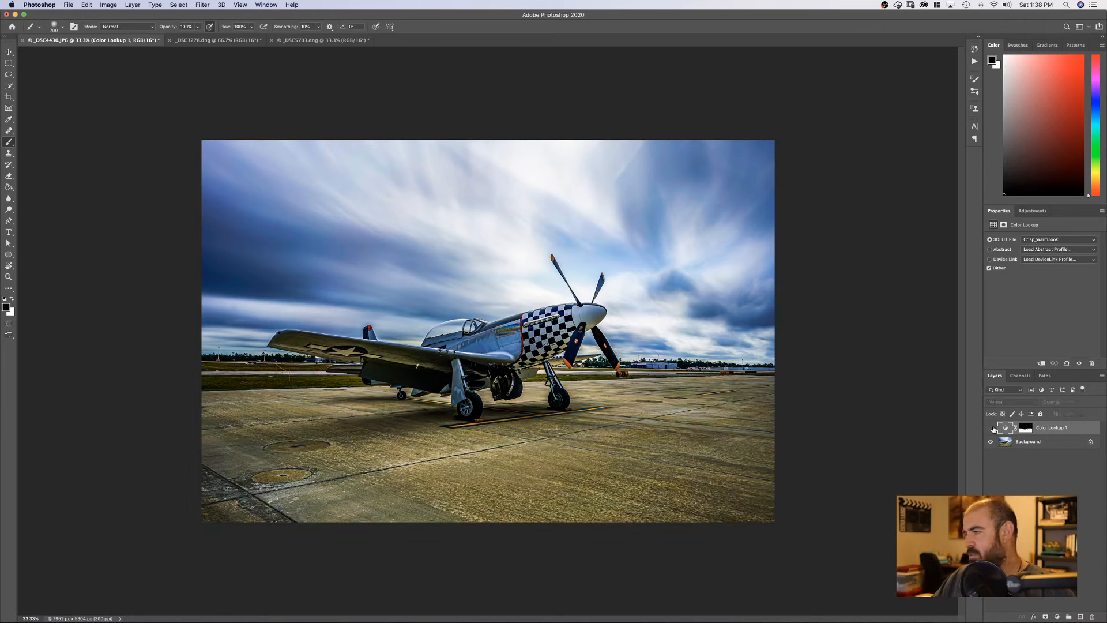
click(992, 428)
click(991, 428)
click(992, 428)
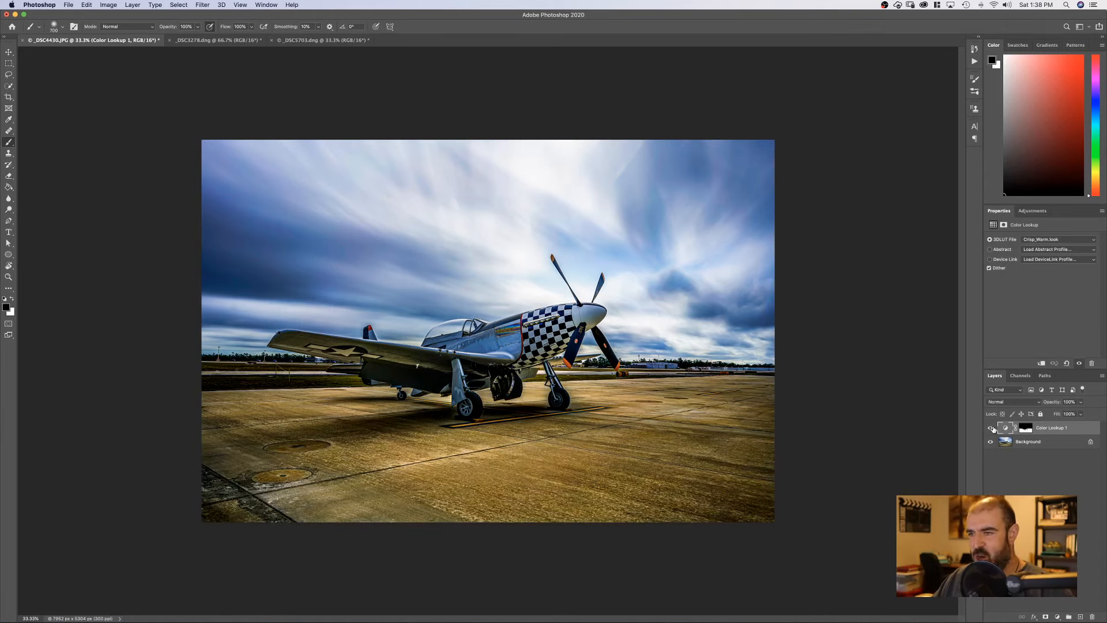
click(991, 428)
click(991, 428)
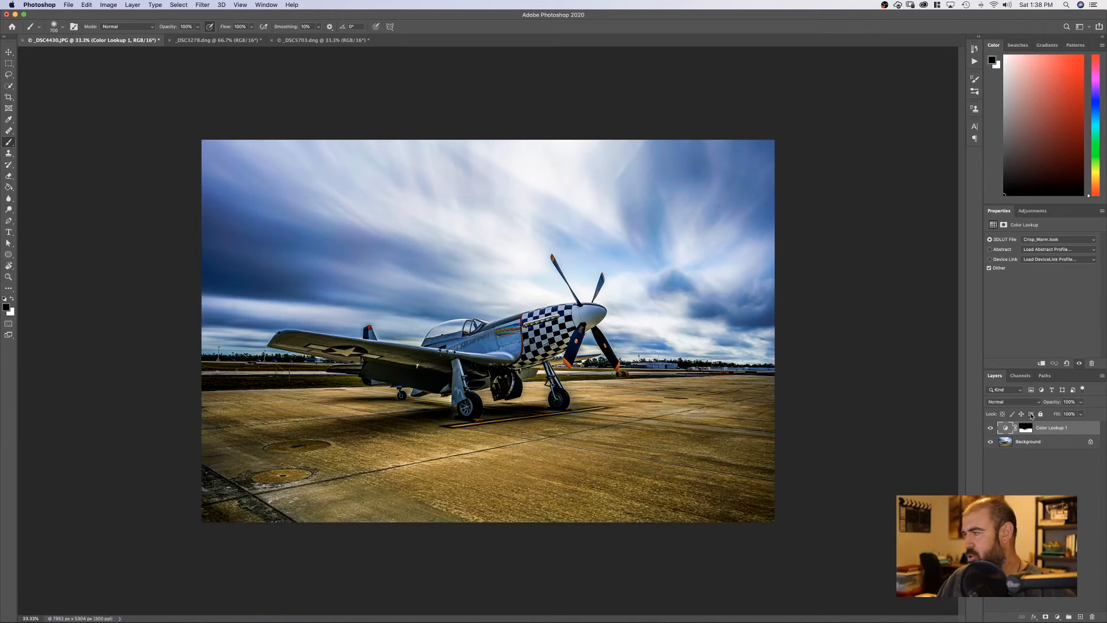
- Lower the Color Lookup layer's opacity to 66% and compare the photo with the layer hidden and shown
drag(1053, 406, 1030, 406)
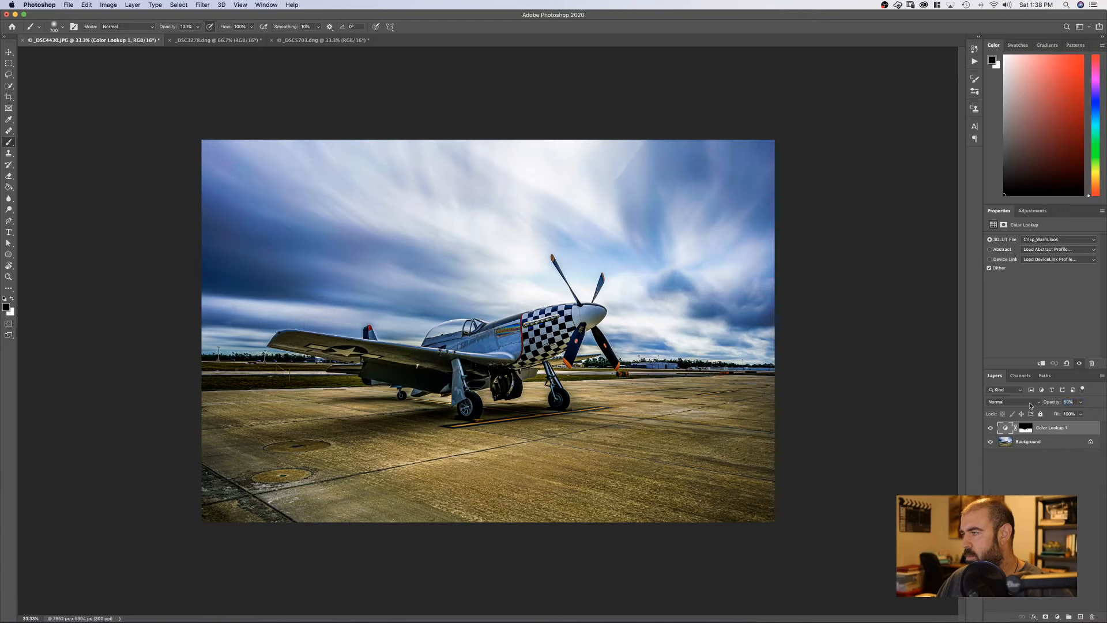
click(992, 428)
click(993, 429)
click(992, 429)
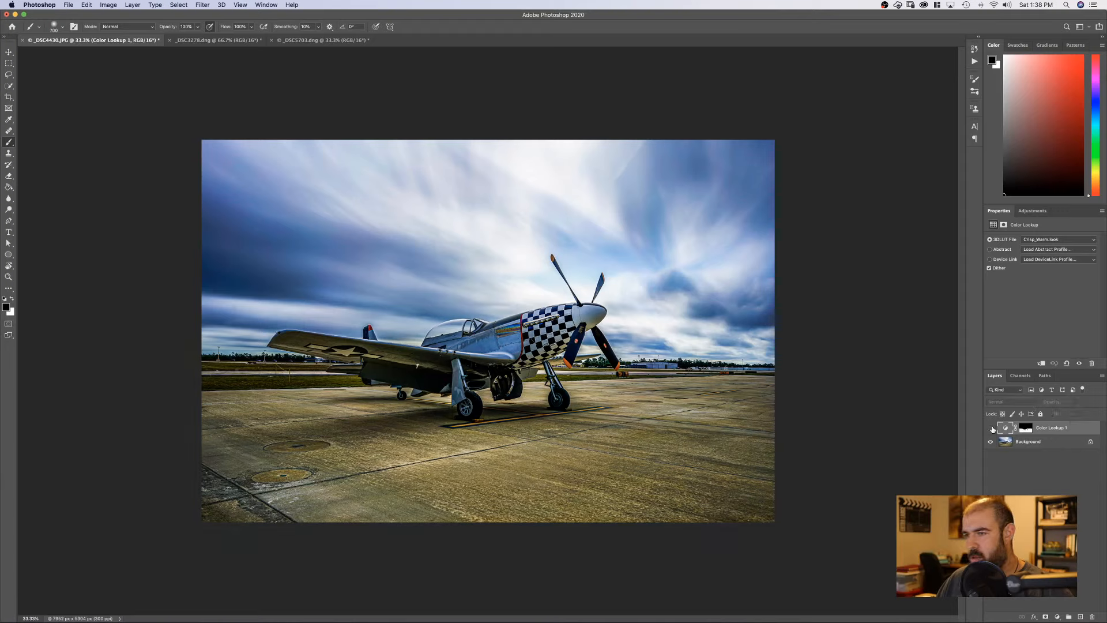
click(993, 429)
drag(1053, 404, 1059, 404)
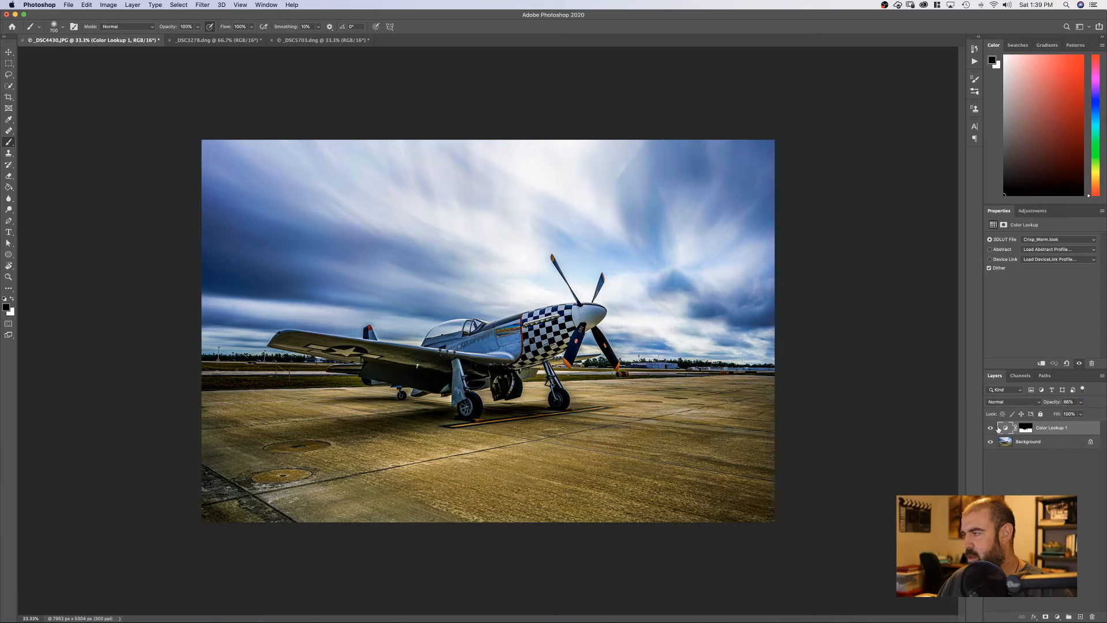
click(991, 428)
click(991, 429)
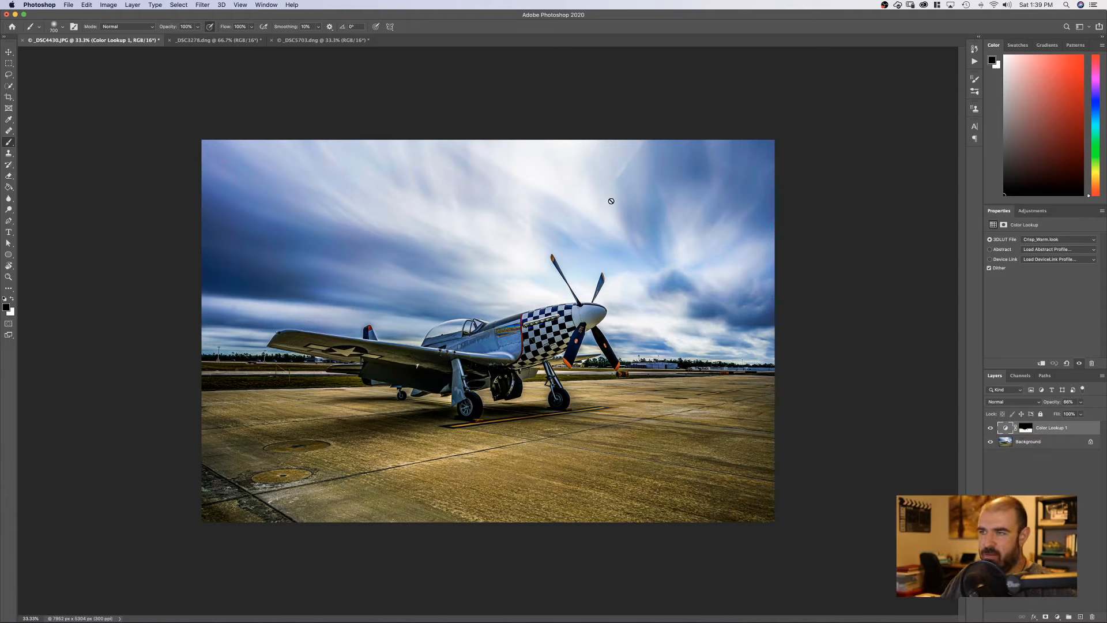
- Add a second Color Lookup adjustment layer with the LateSunset.3DL LUT and select its mask
click(1033, 211)
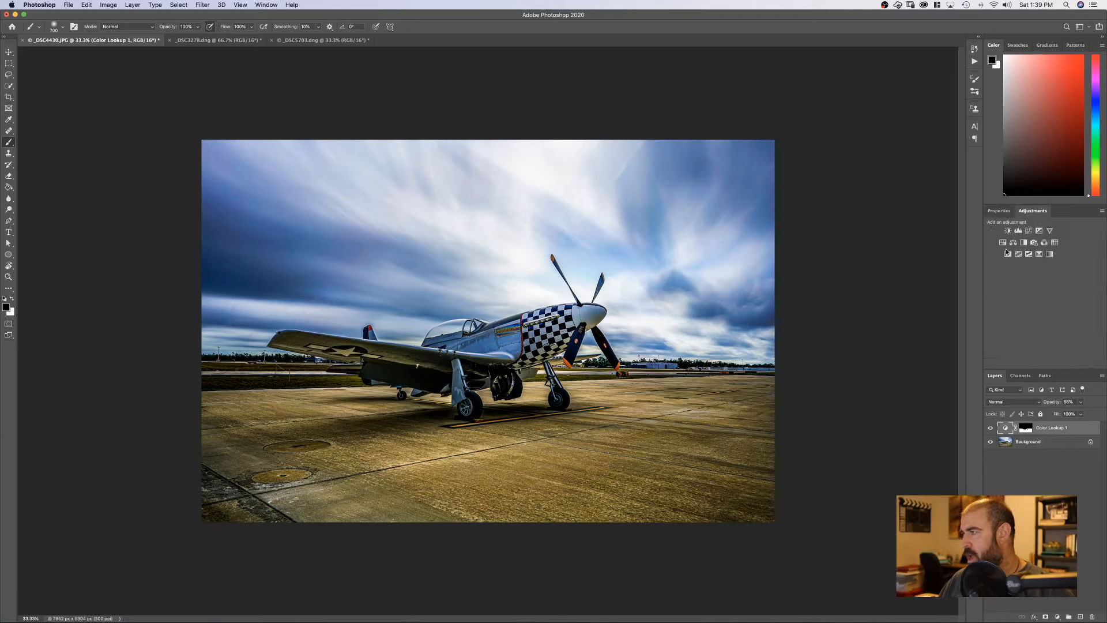
click(1056, 243)
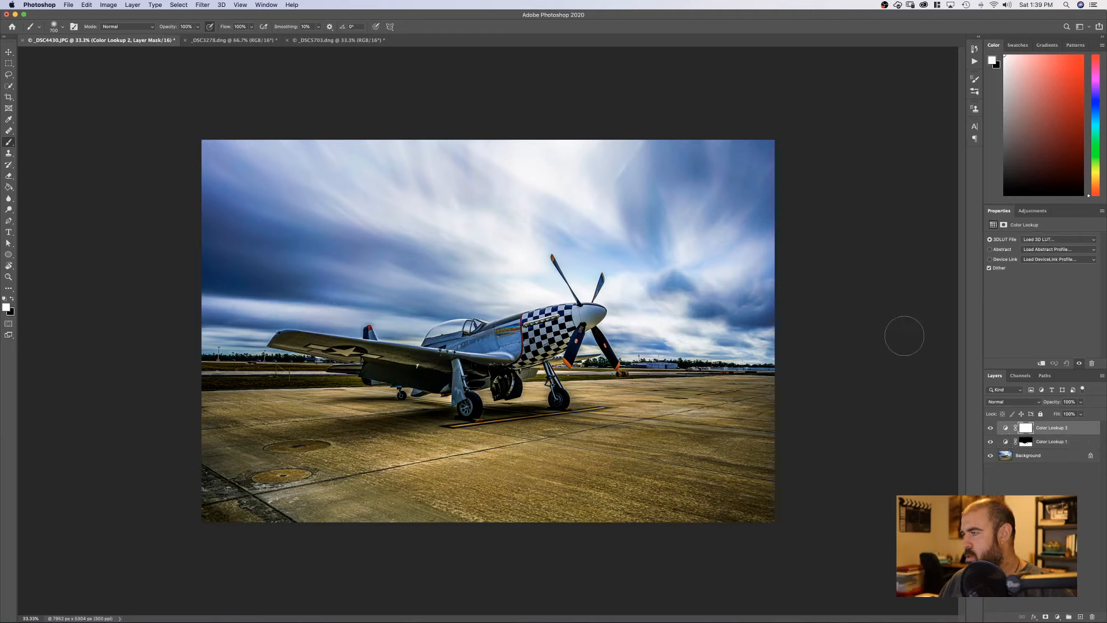
click(1051, 240)
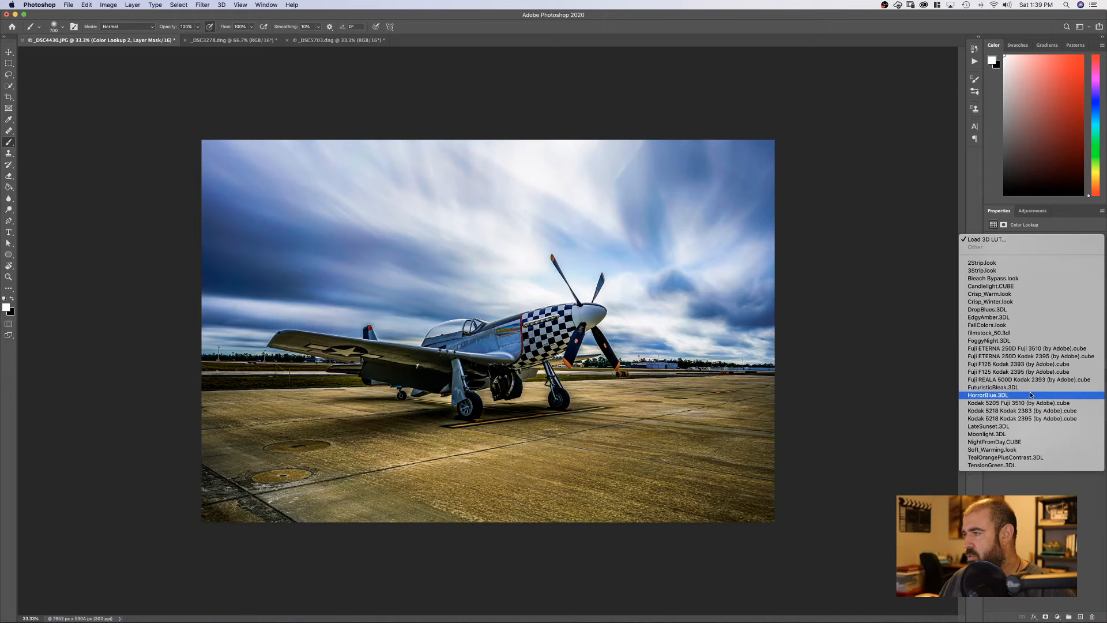
click(1017, 427)
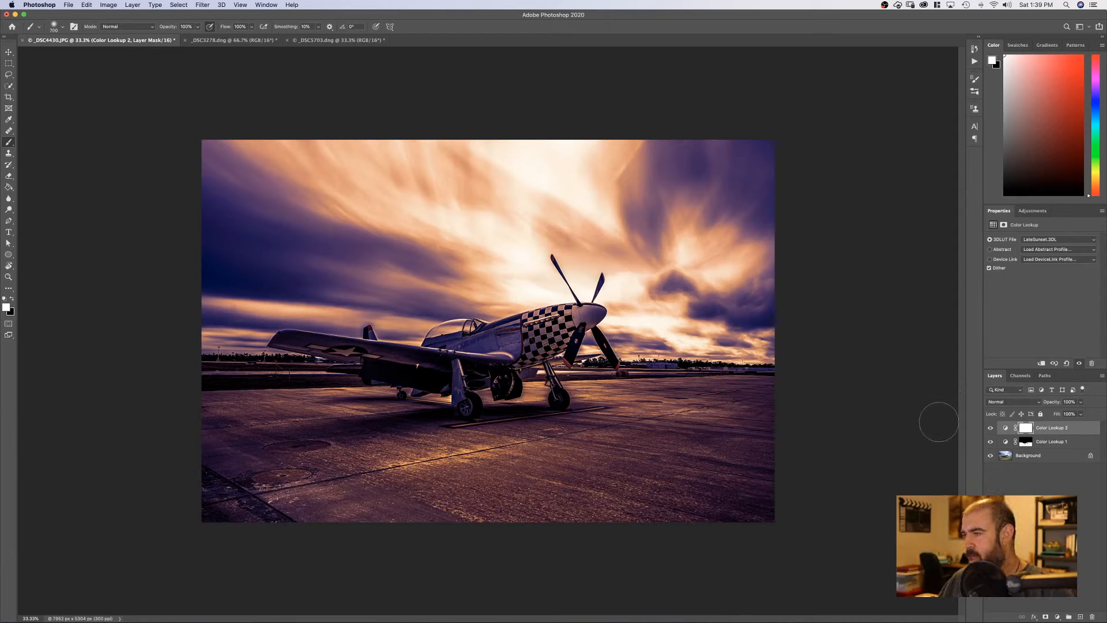
click(1025, 427)
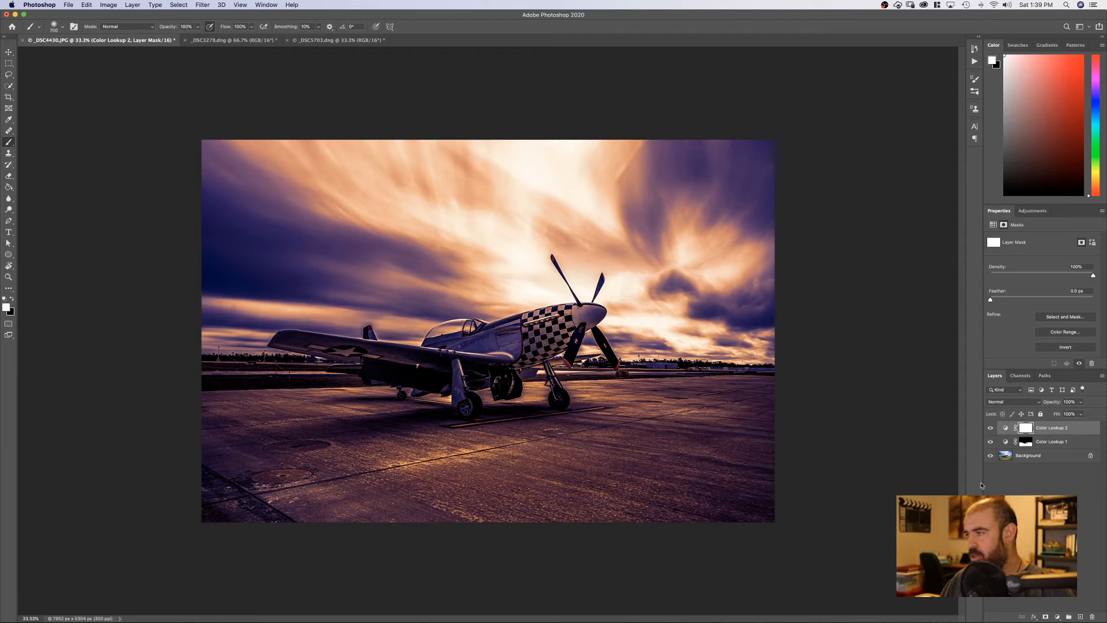
- Invert the Color Lookup 2 layer mask to black so the LateSunset look is hidden everywhere
click(1022, 430)
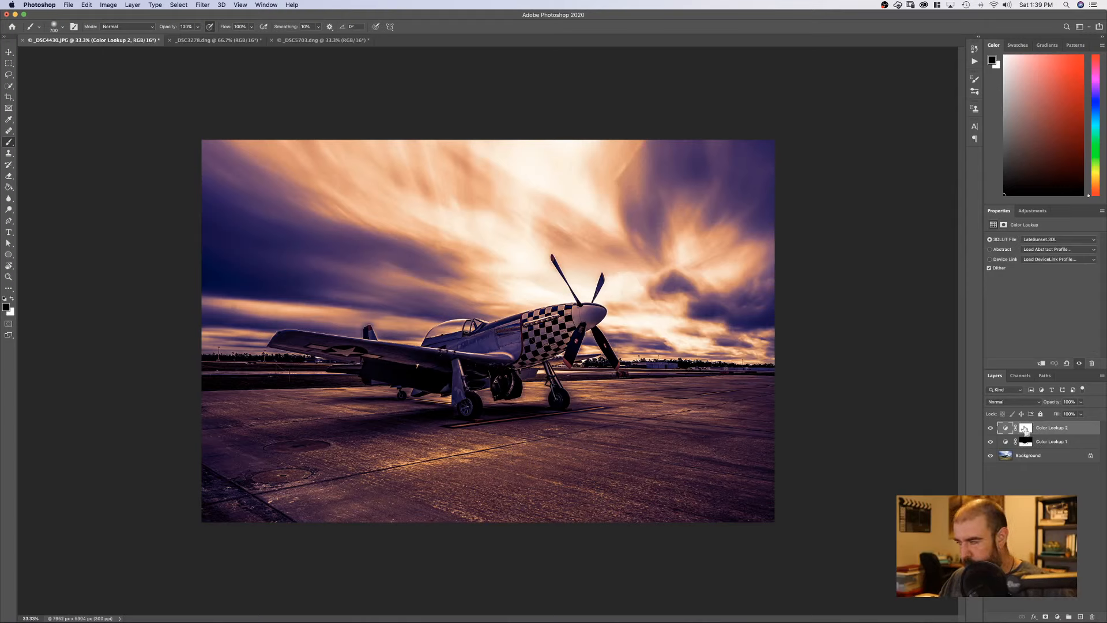
click(1025, 429)
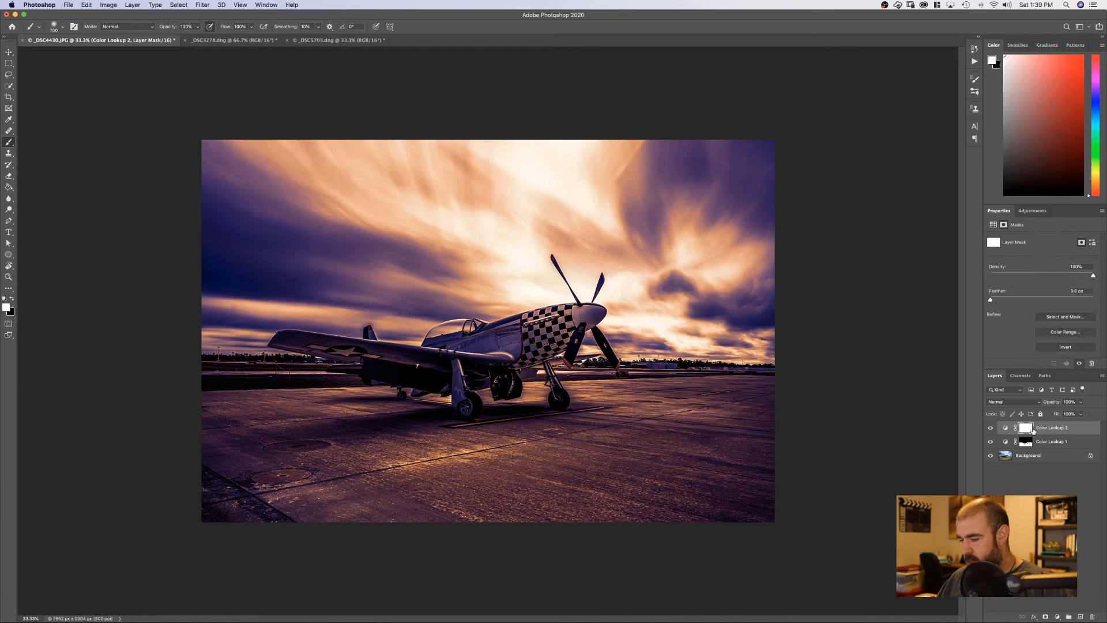
key(ctrl+i)
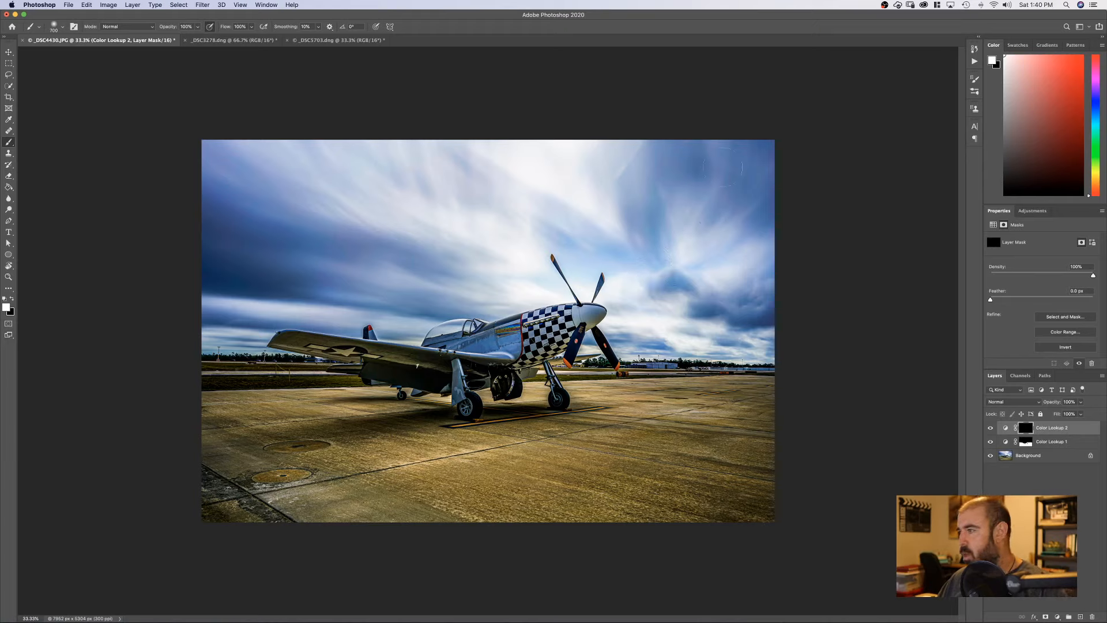
- Paint white on the Color Lookup 2 mask across the upper sky and the right-hand clouds with the 700 px brush
mouse_move(727, 178)
mouse_down()
mouse_move(731, 147)
mouse_move(771, 176)
mouse_move(779, 167)
mouse_move(763, 144)
mouse_up()
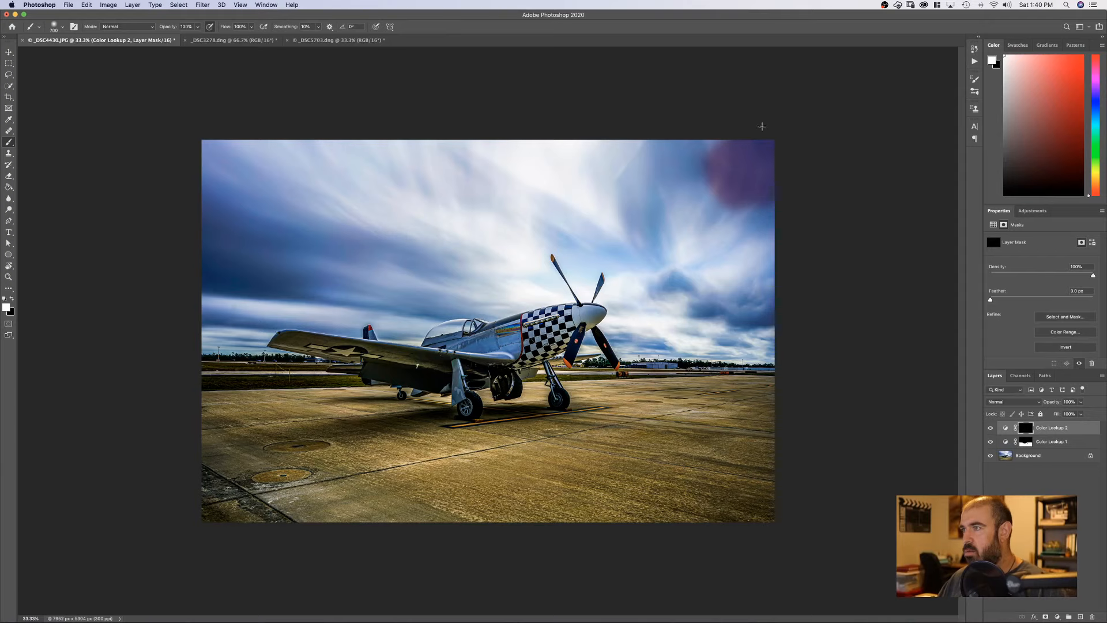
mouse_move(726, 183)
mouse_down()
mouse_move(675, 133)
mouse_move(677, 195)
mouse_move(649, 208)
mouse_move(582, 147)
mouse_move(535, 135)
mouse_up()
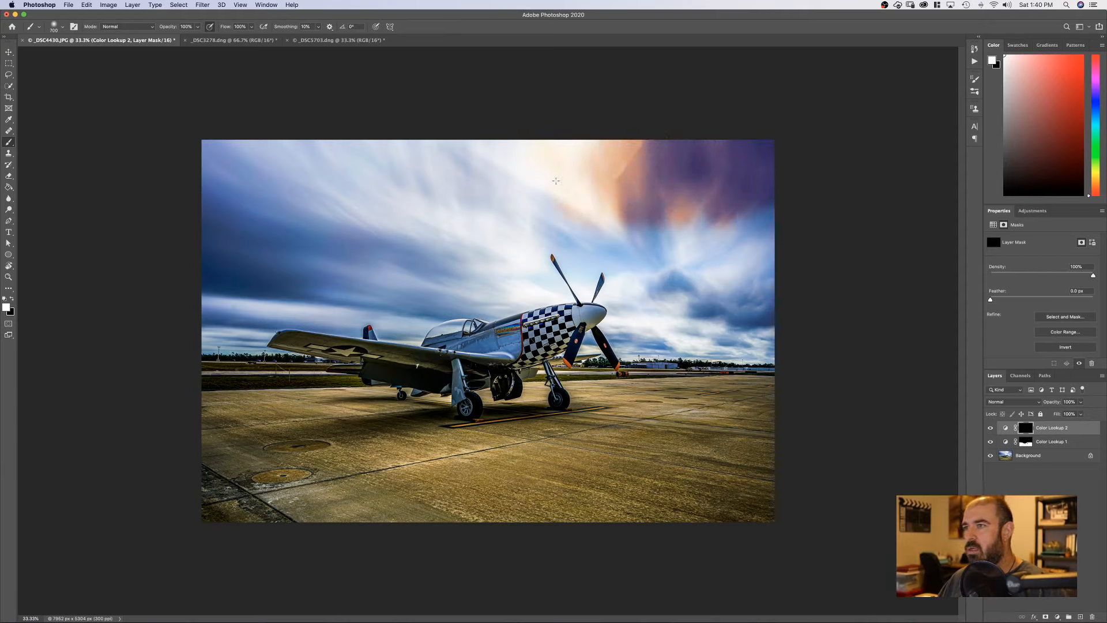
mouse_move(556, 181)
mouse_down()
mouse_move(425, 221)
mouse_move(291, 144)
mouse_move(322, 219)
mouse_move(198, 132)
mouse_move(216, 184)
mouse_move(221, 313)
mouse_move(207, 345)
mouse_move(203, 336)
mouse_move(225, 327)
mouse_move(228, 246)
mouse_move(278, 225)
mouse_move(269, 214)
mouse_move(286, 291)
mouse_move(275, 290)
mouse_move(330, 297)
mouse_move(379, 283)
mouse_move(384, 256)
mouse_move(365, 231)
mouse_move(319, 221)
mouse_up()
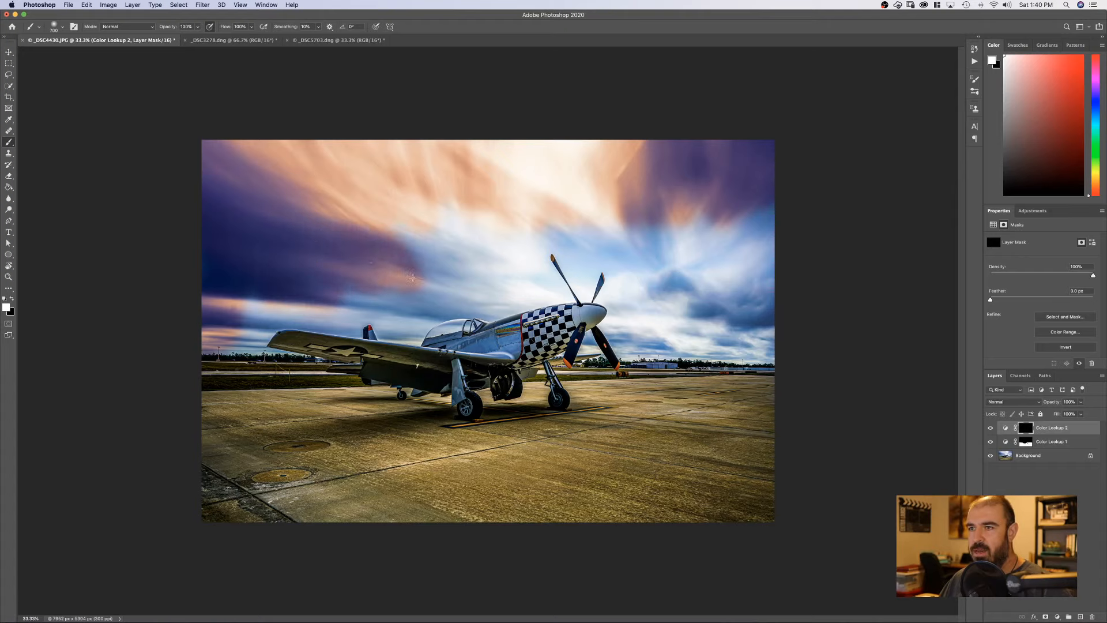
drag(413, 278, 438, 208)
mouse_move(519, 202)
mouse_down()
mouse_move(555, 213)
mouse_move(585, 248)
mouse_move(578, 241)
mouse_move(581, 262)
mouse_move(543, 220)
mouse_move(602, 245)
mouse_move(636, 242)
mouse_move(609, 222)
mouse_move(664, 290)
mouse_move(669, 215)
mouse_move(742, 303)
mouse_move(752, 196)
mouse_move(766, 240)
mouse_up()
mouse_move(753, 291)
mouse_down()
mouse_move(767, 310)
mouse_move(766, 295)
mouse_move(764, 356)
mouse_move(714, 342)
mouse_move(729, 325)
mouse_move(696, 323)
mouse_move(674, 289)
mouse_move(661, 292)
mouse_move(658, 319)
mouse_up()
- Resize the brush and paint the mask white over the sky around the propeller, above the cockpit and along the right horizon
key(bracketleft)
key(bracketleft)
key(bracketleft)
key(bracketleft)
key(bracketleft)
key(bracketleft)
key(bracketleft)
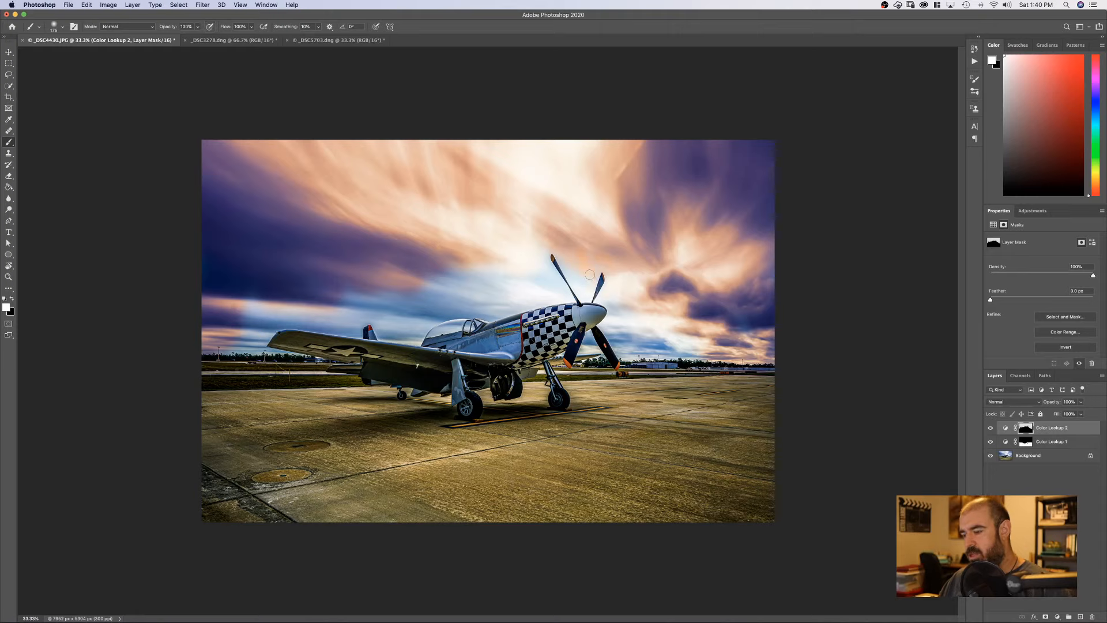
key(bracketright)
key(bracketright)
key(bracketright)
key(bracketright)
key(bracketright)
key(bracketright)
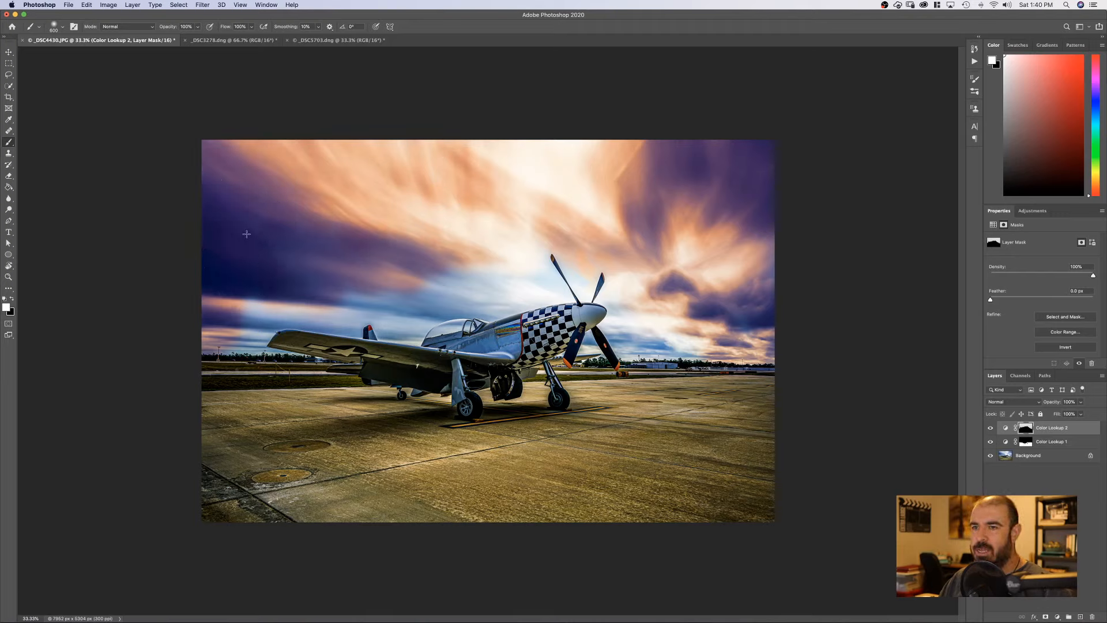
mouse_move(316, 248)
mouse_down()
mouse_move(386, 292)
mouse_move(375, 240)
mouse_move(424, 251)
mouse_move(458, 282)
mouse_move(471, 259)
mouse_up()
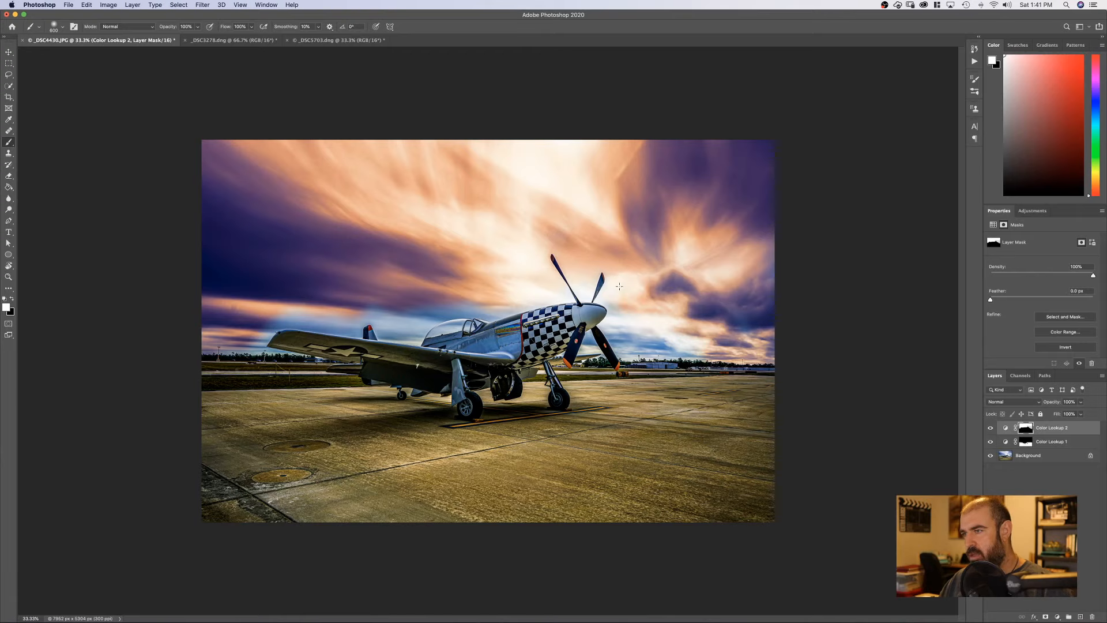
mouse_move(618, 326)
mouse_down()
mouse_move(647, 344)
mouse_move(730, 339)
mouse_move(750, 322)
mouse_move(725, 291)
mouse_move(718, 303)
mouse_move(762, 303)
mouse_move(773, 264)
mouse_up()
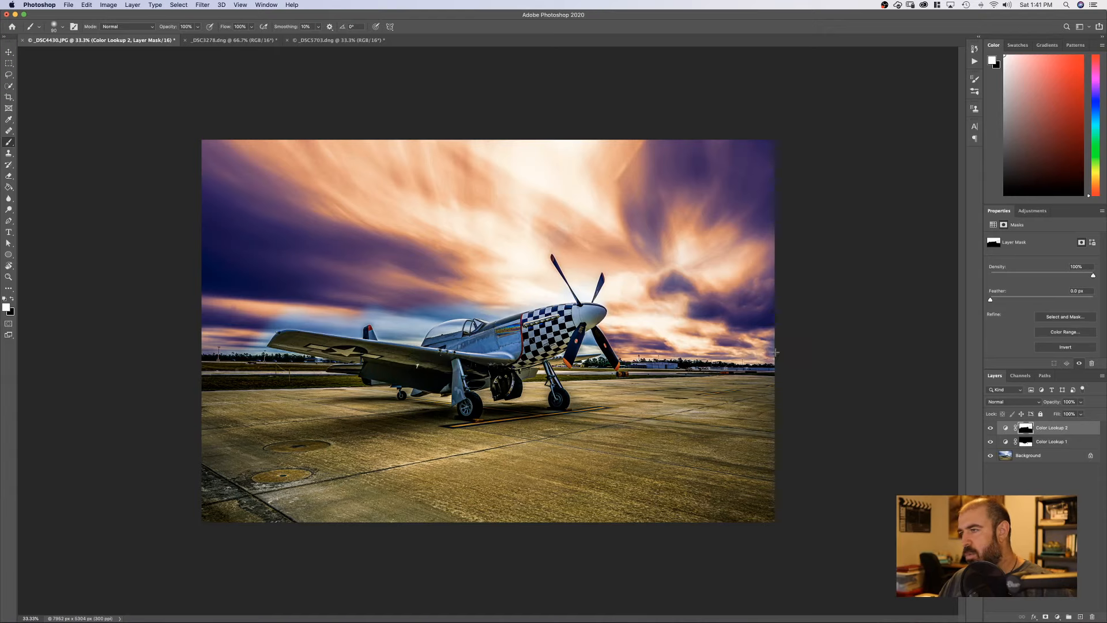
- Enlarge the brush to 200 px and paint the mask white over the blue sky behind the tail and above the far-left wing
key(bracketright)
key(bracketright)
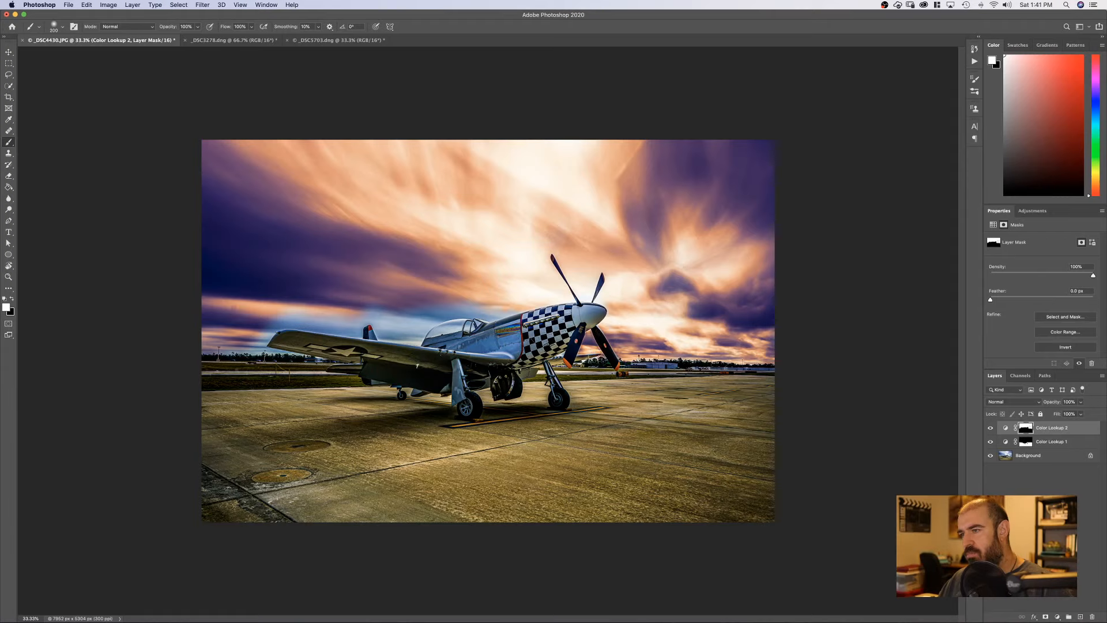
key(x)
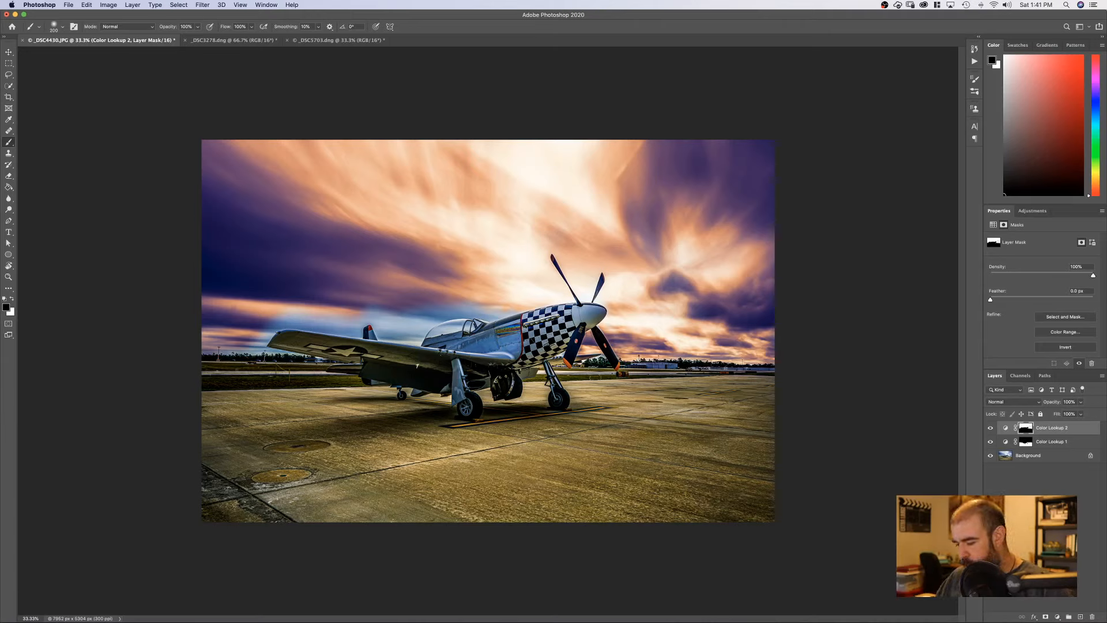
key(x)
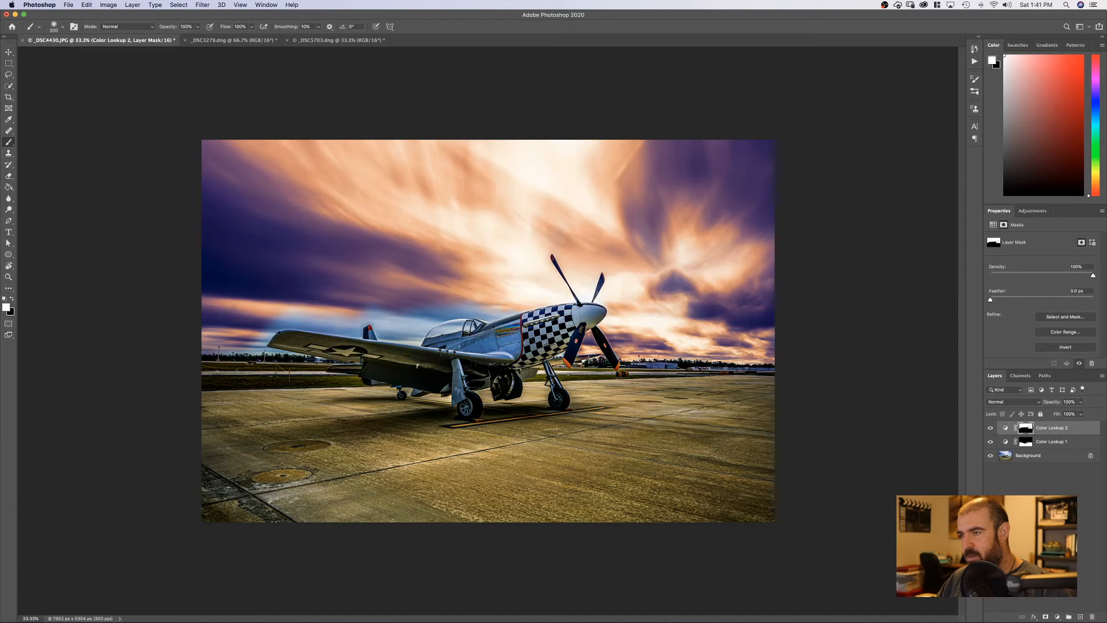
mouse_move(399, 310)
mouse_down()
mouse_move(400, 324)
mouse_move(372, 320)
mouse_move(380, 333)
mouse_up()
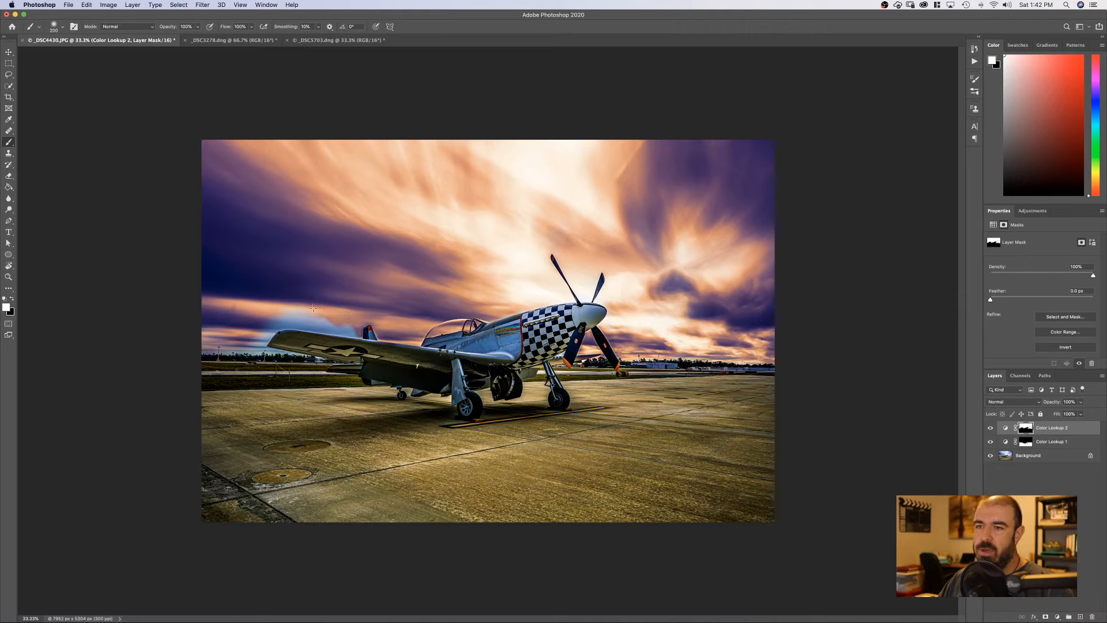
mouse_move(313, 308)
mouse_down()
mouse_move(284, 310)
mouse_move(254, 338)
mouse_up()
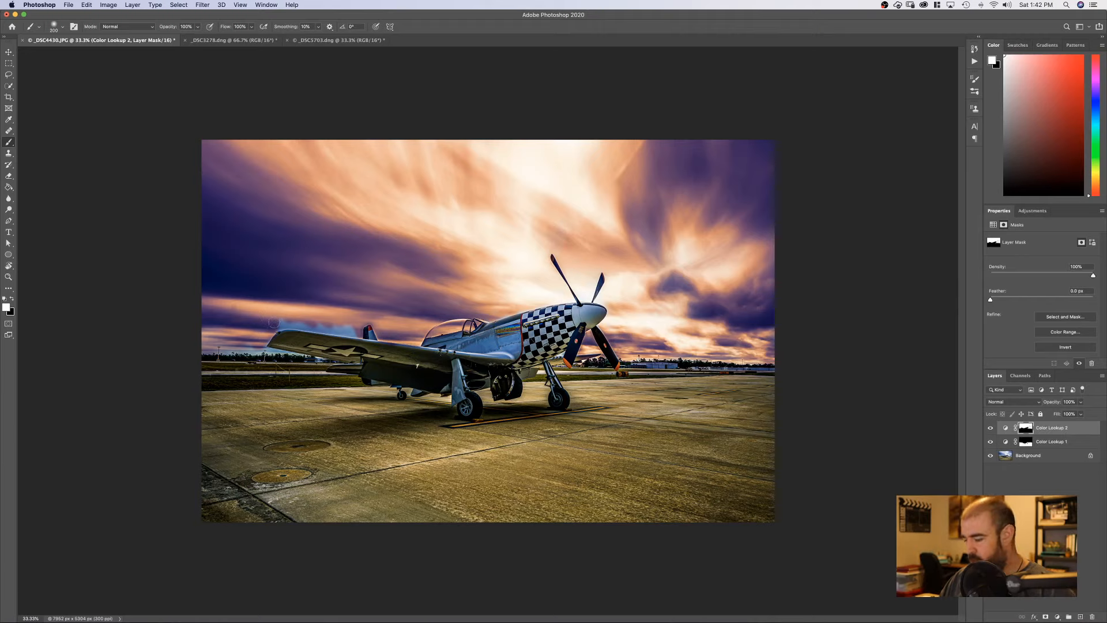
drag(295, 315, 353, 330)
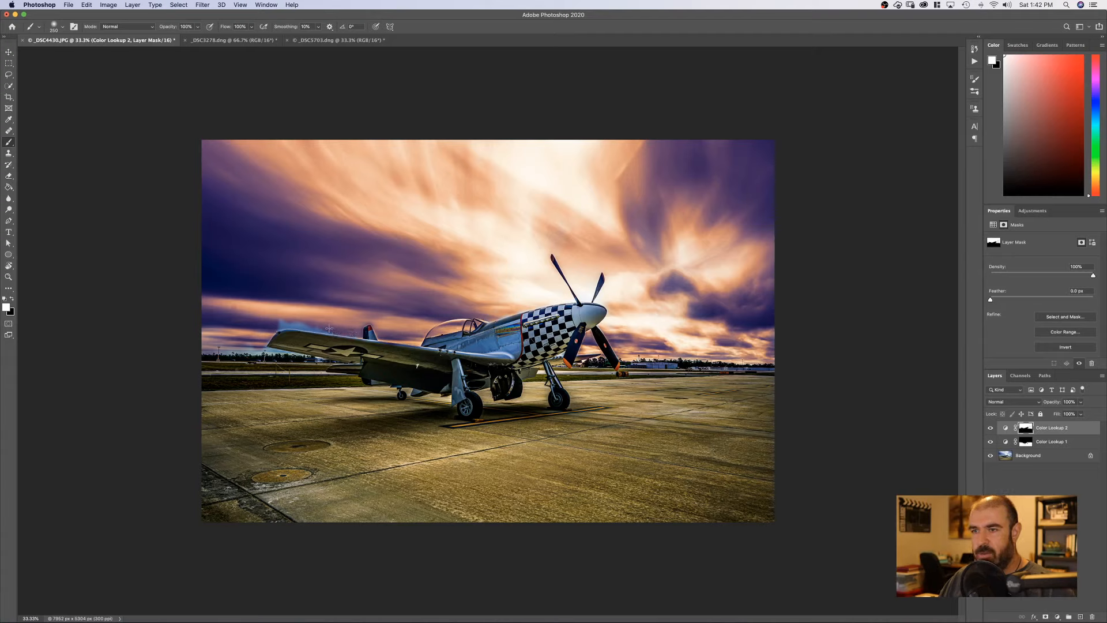
drag(314, 327, 274, 329)
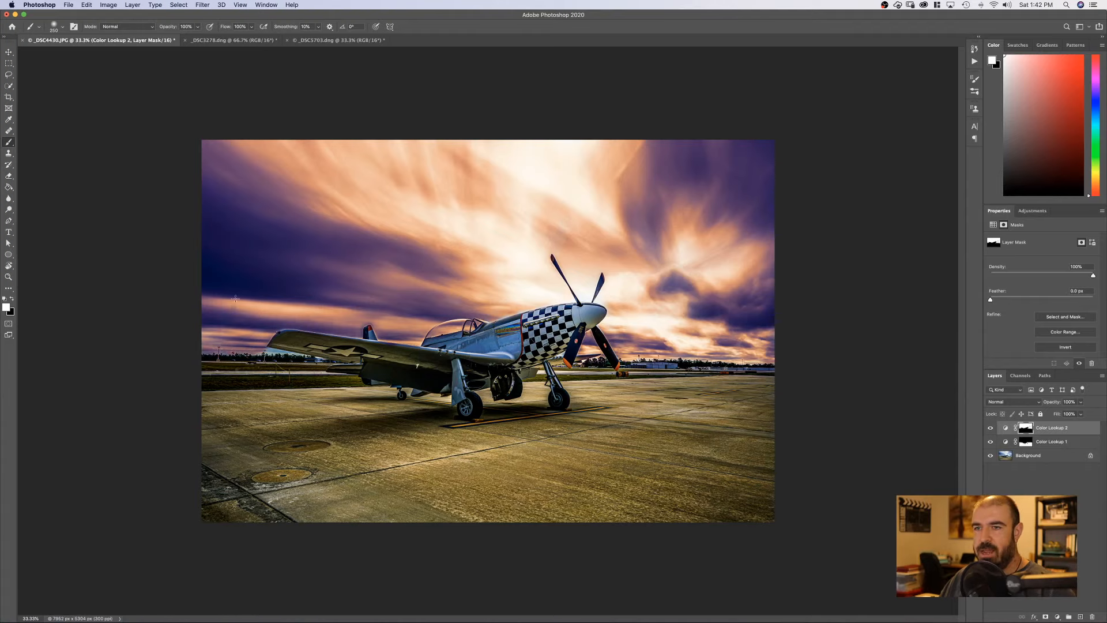
- Touch up the sky mask along the treeline beside the left wing with a smaller brush, and set its size to 100 px
key(bracketleft)
key(bracketleft)
key(bracketleft)
key(bracketleft)
key(bracketleft)
key(bracketleft)
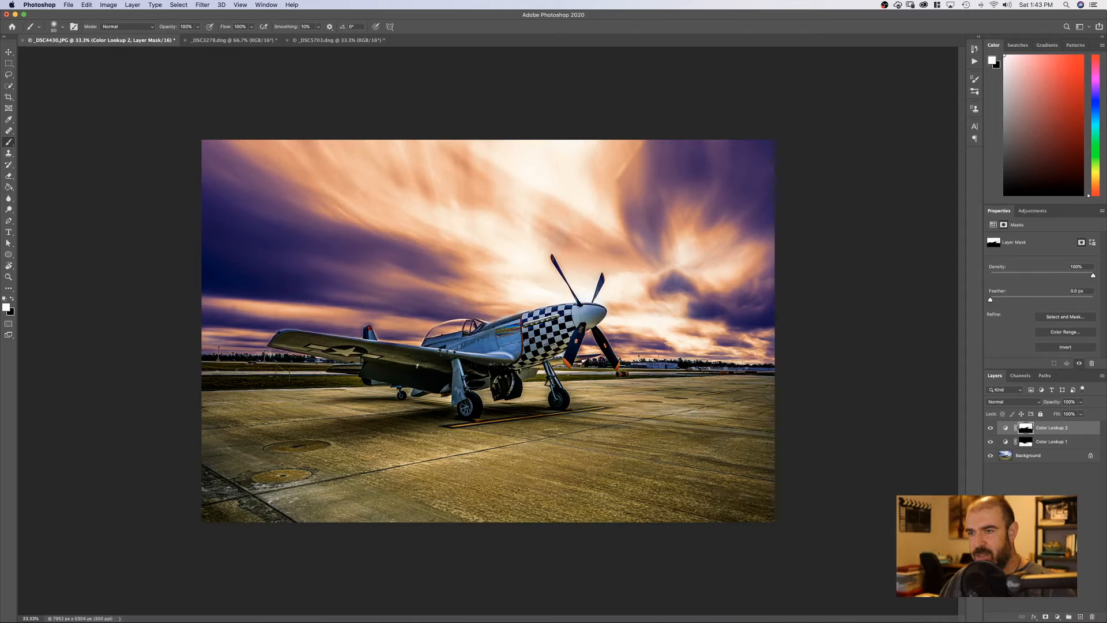
key(bracketright)
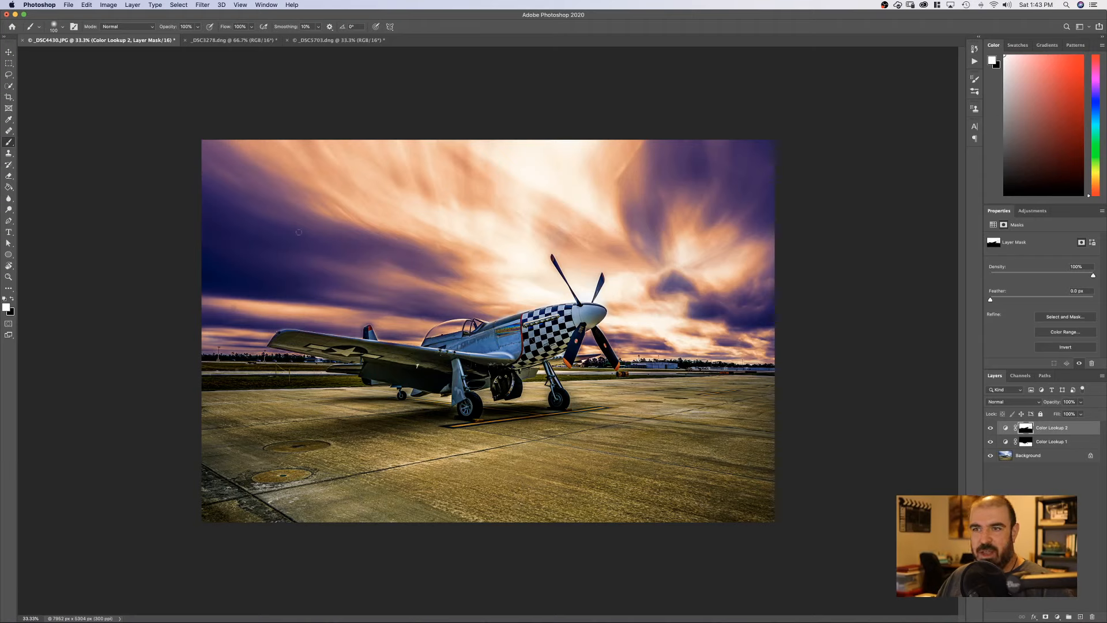
- Retouch the spot in the left sky on the Background layer with an enlarged Spot Healing Brush, and undo the last stroke
click(1033, 457)
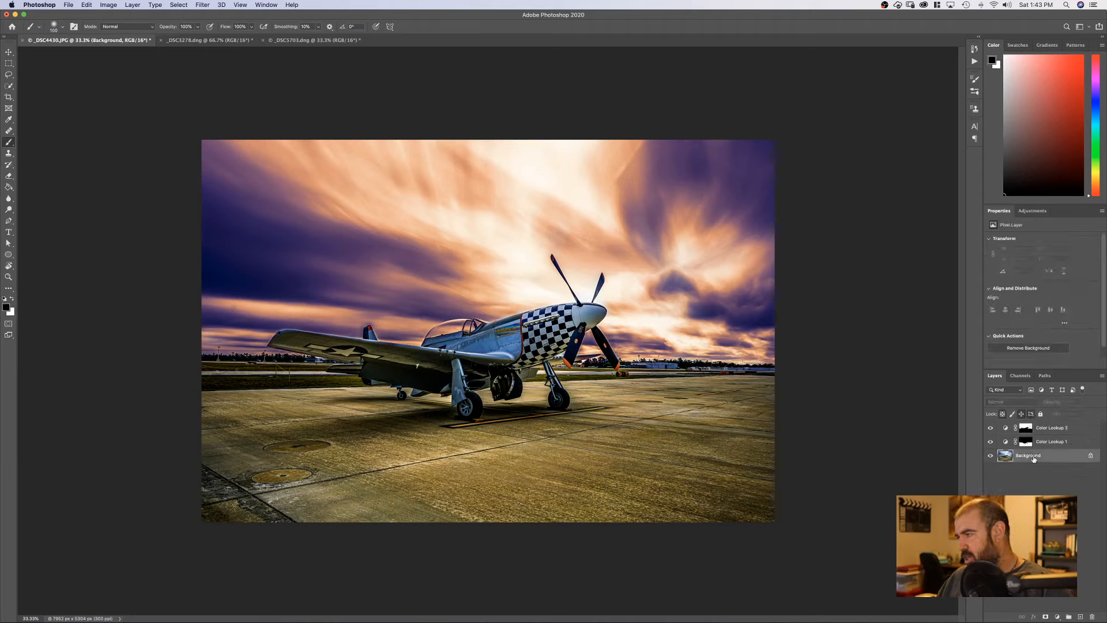
click(9, 130)
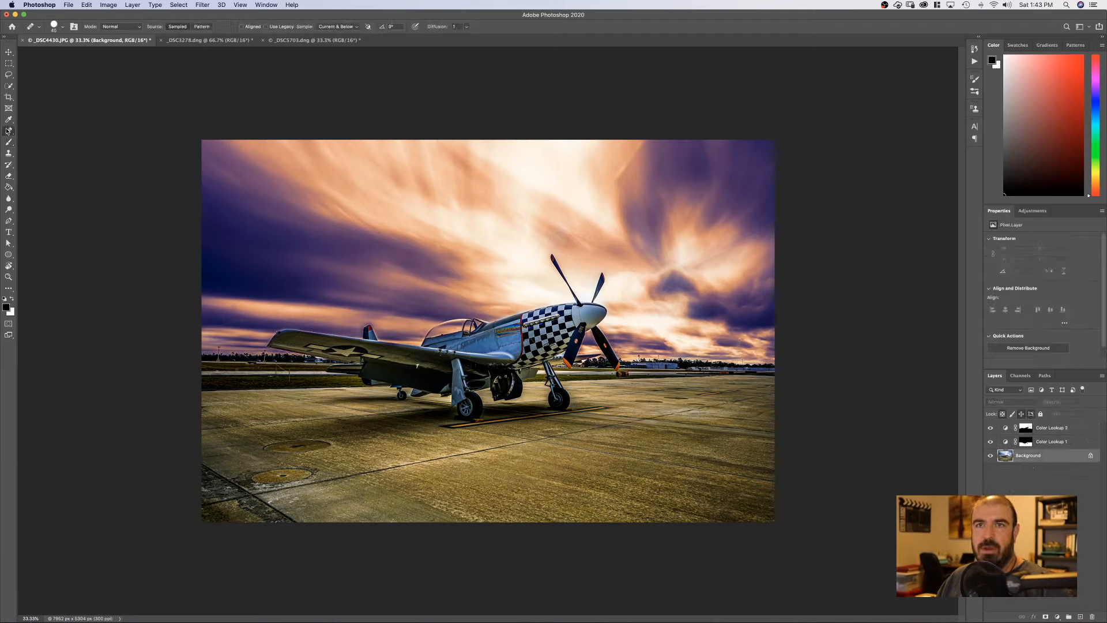
click(51, 131)
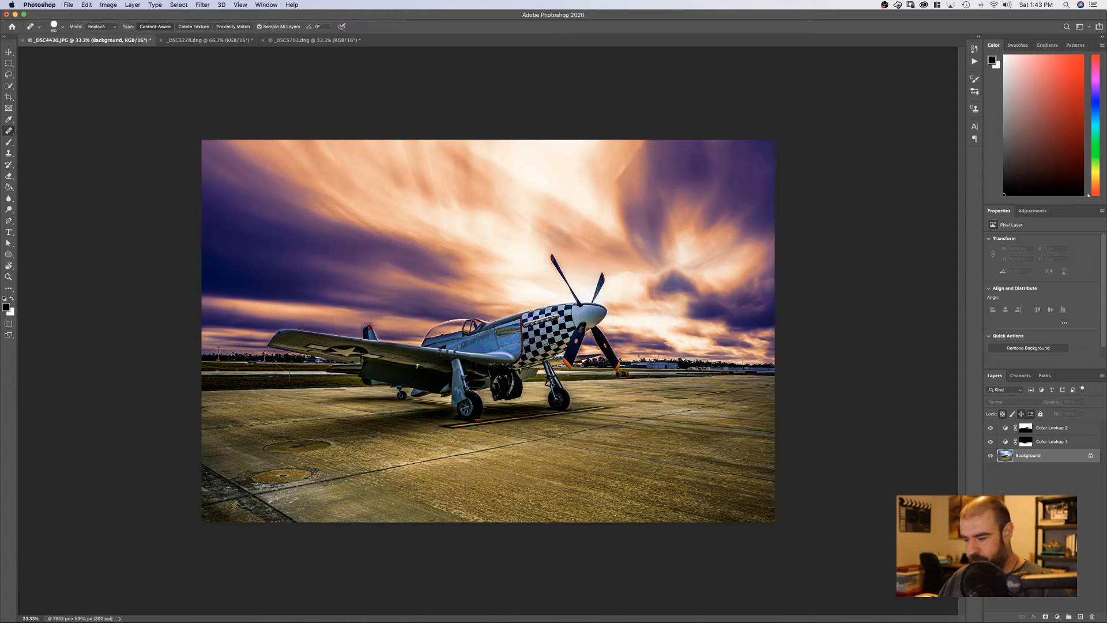
key(bracketright)
key(bracketright)
key(bracketright)
key(bracketright)
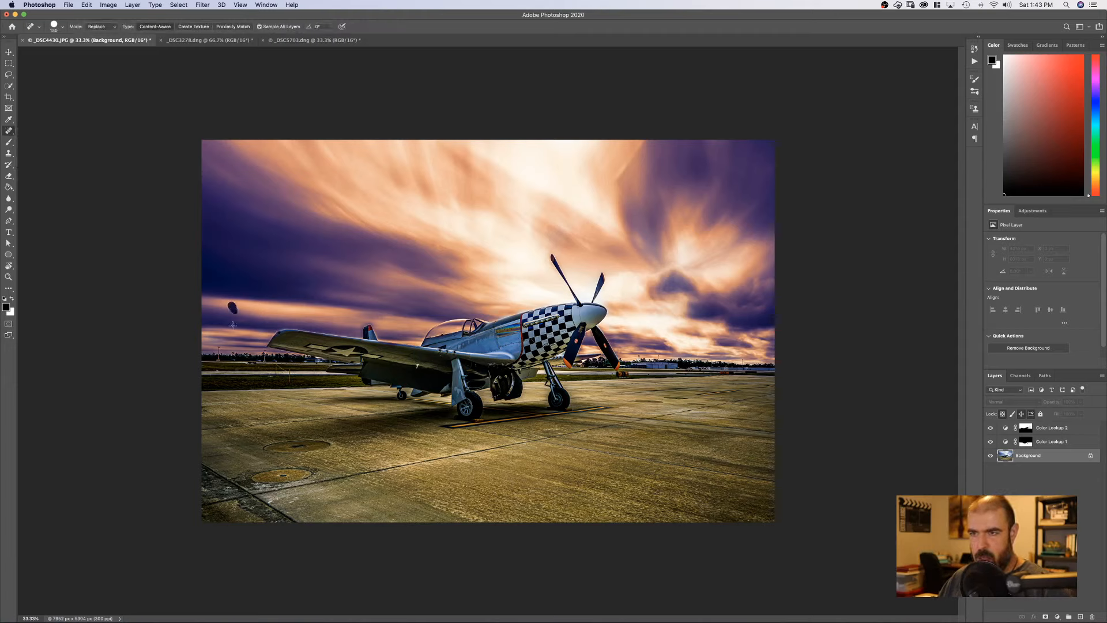
click(227, 300)
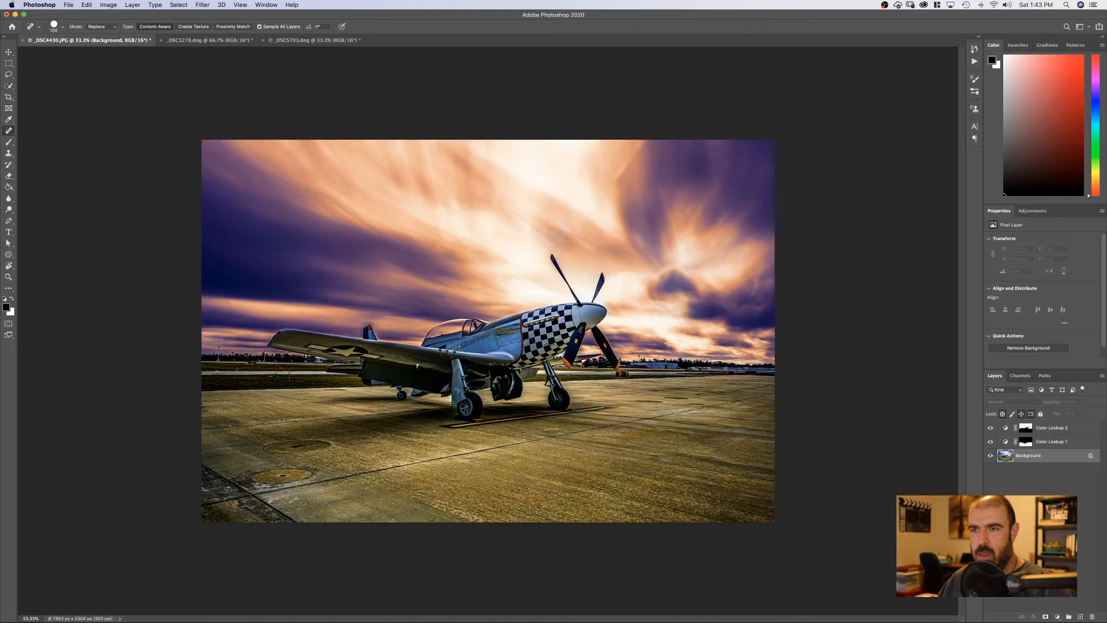
click(230, 303)
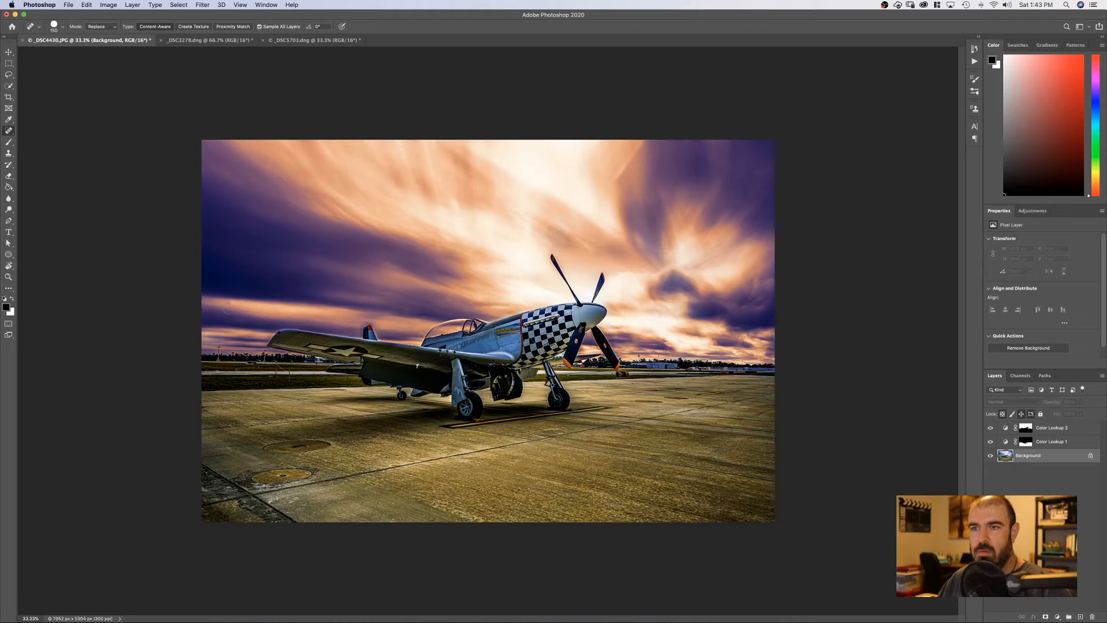
click(227, 300)
click(228, 298)
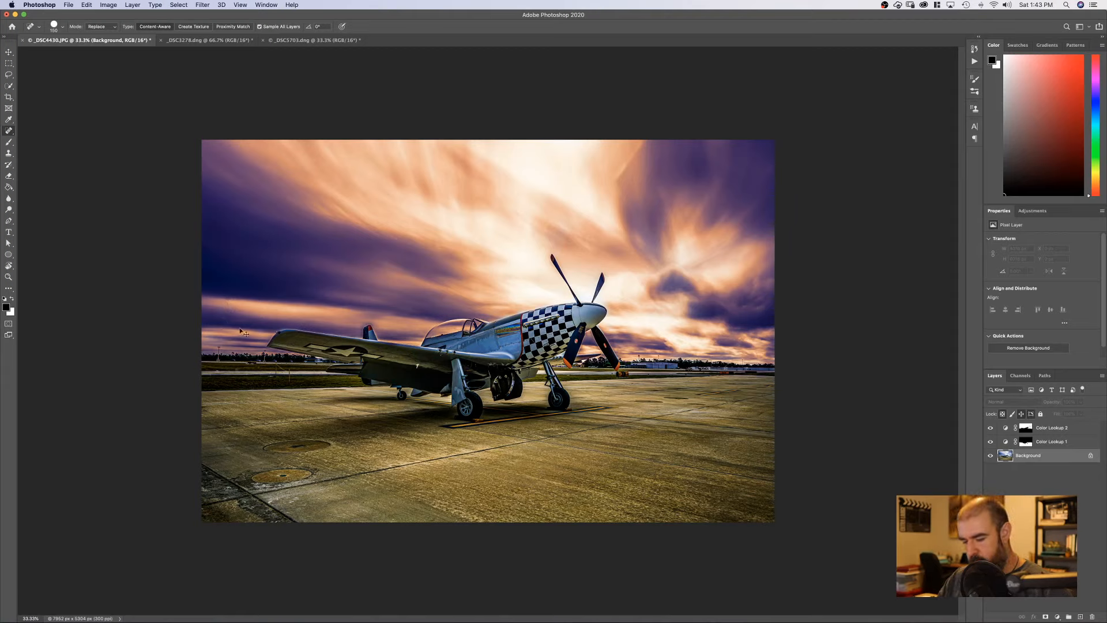
key(super+z)
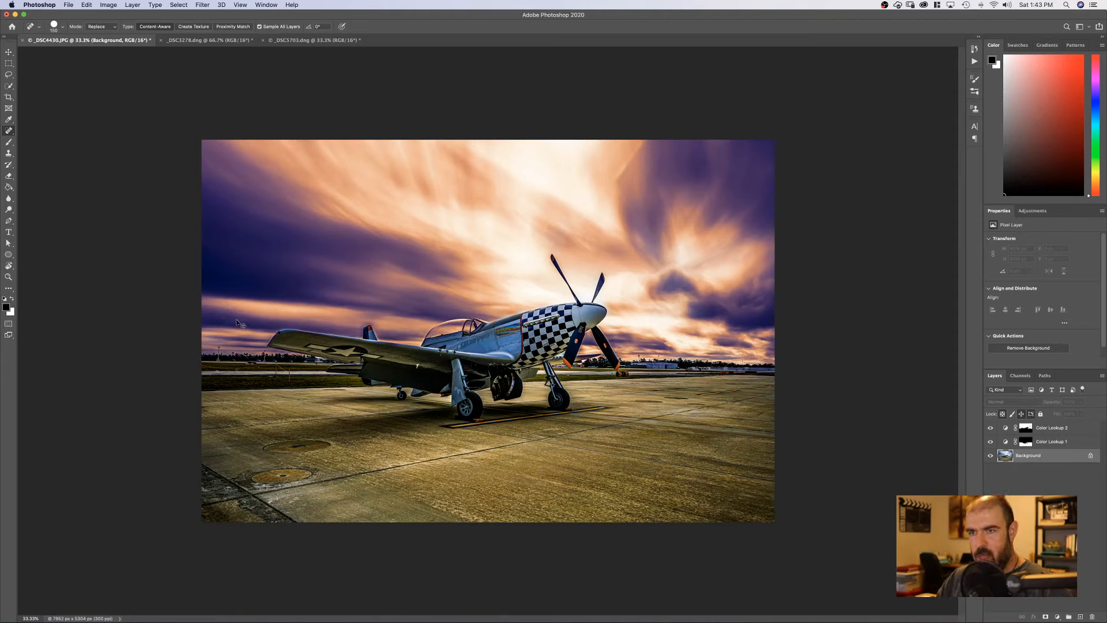
right_click(3, 133)
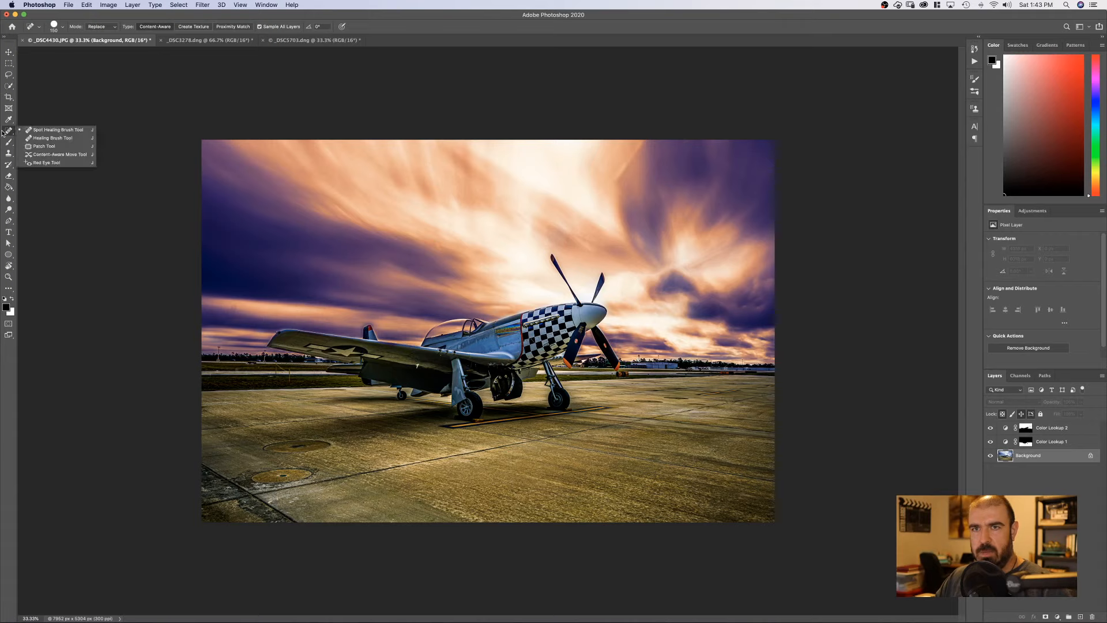
click(36, 137)
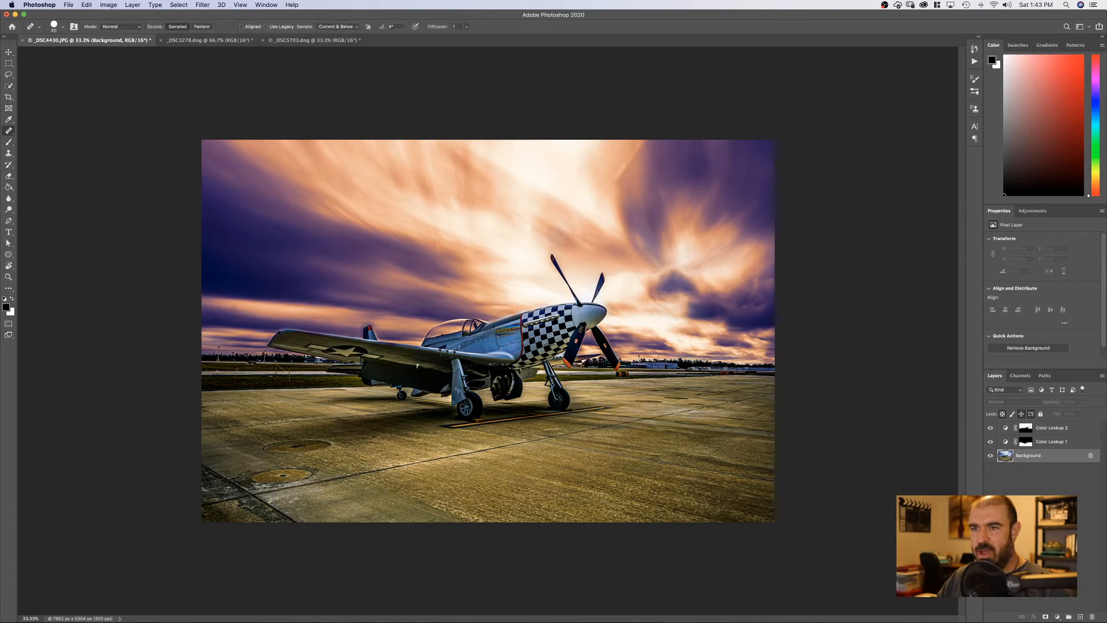
key(bracketright)
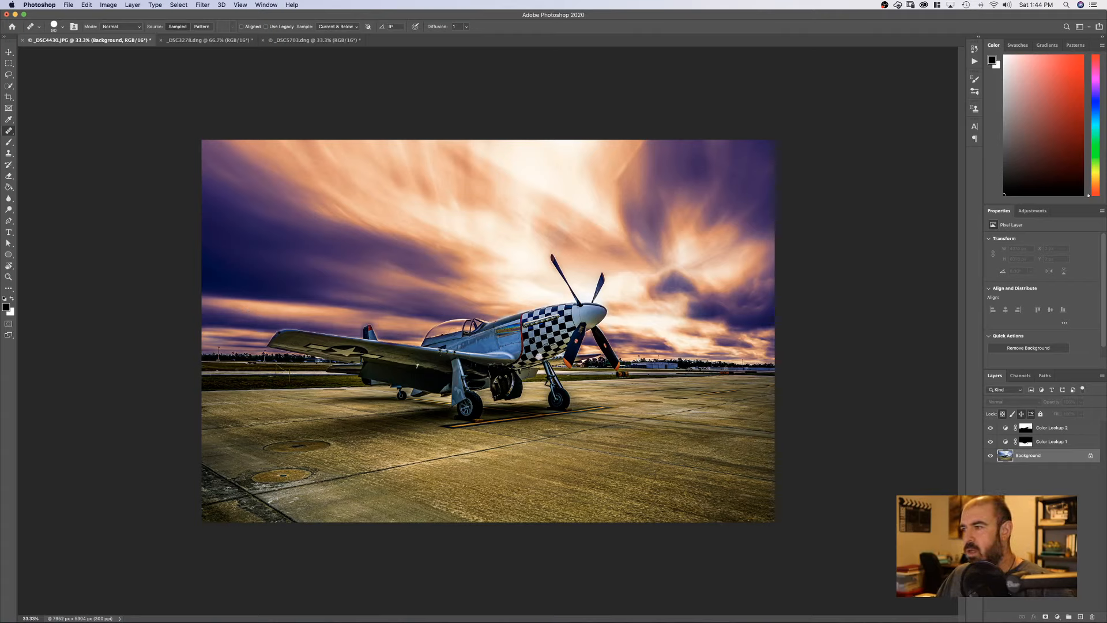
right_click(5, 131)
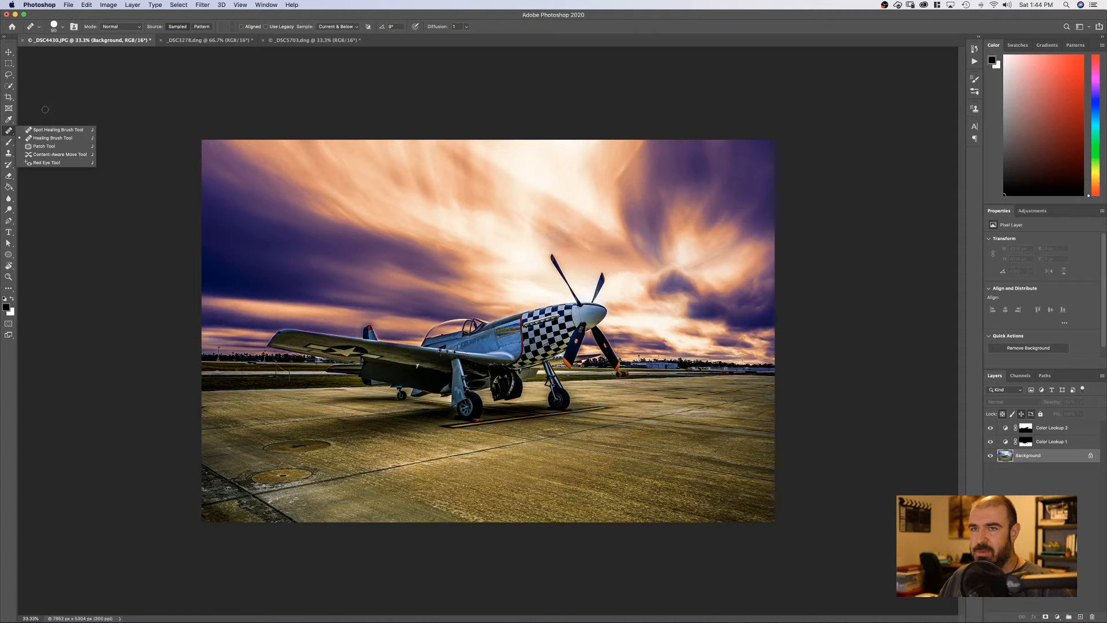
key(v)
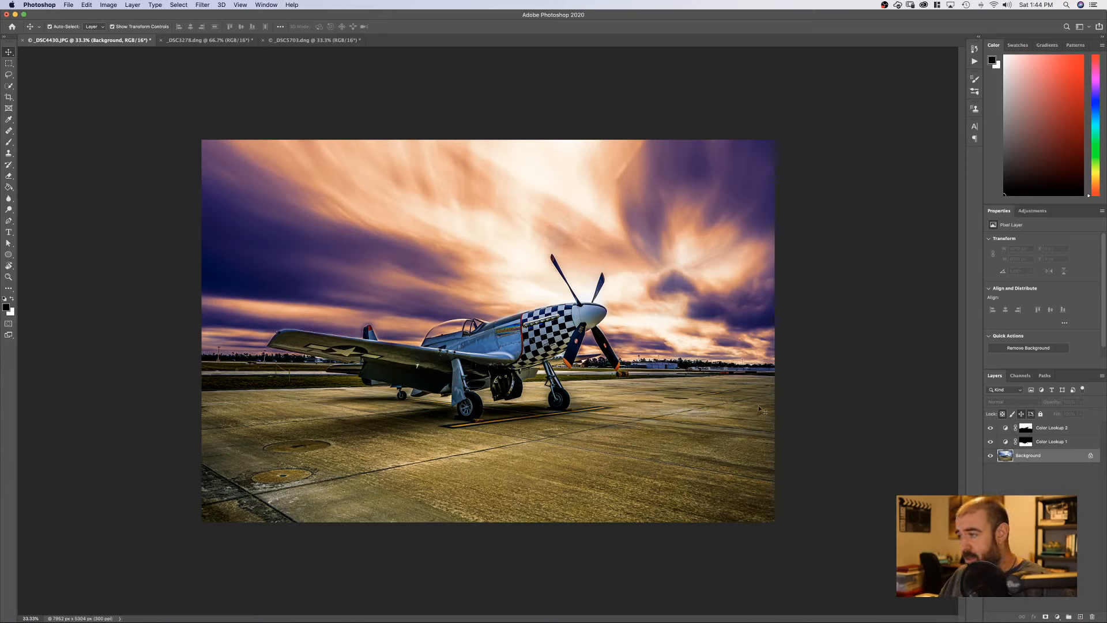
- Select the Color Lookup 2 layer mask and activate the Brush tool with black as the foreground color
click(1030, 428)
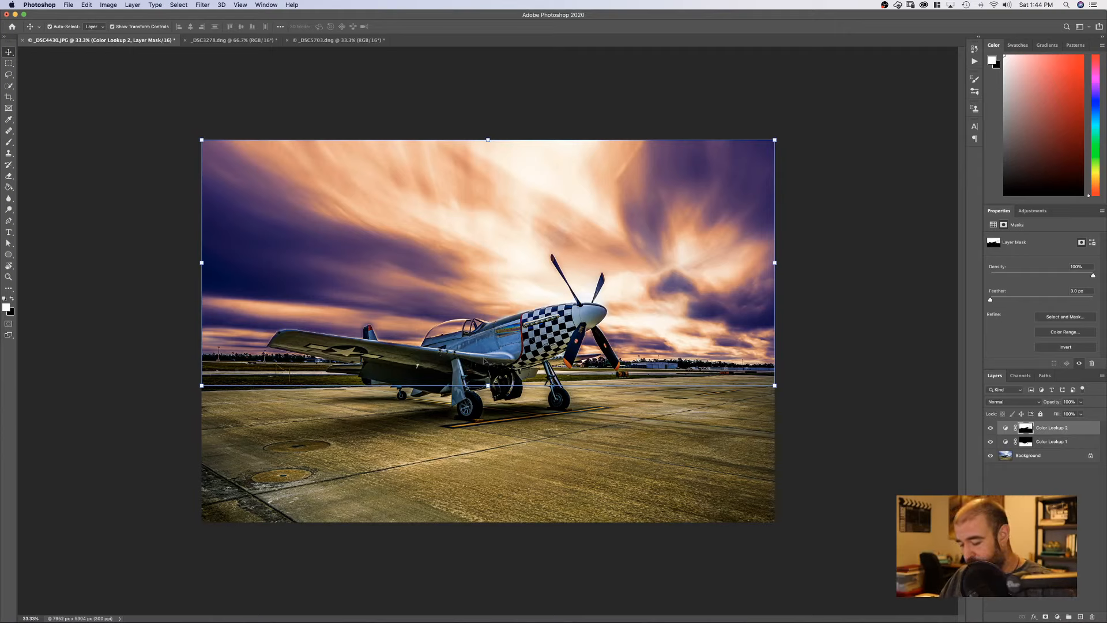
key(x)
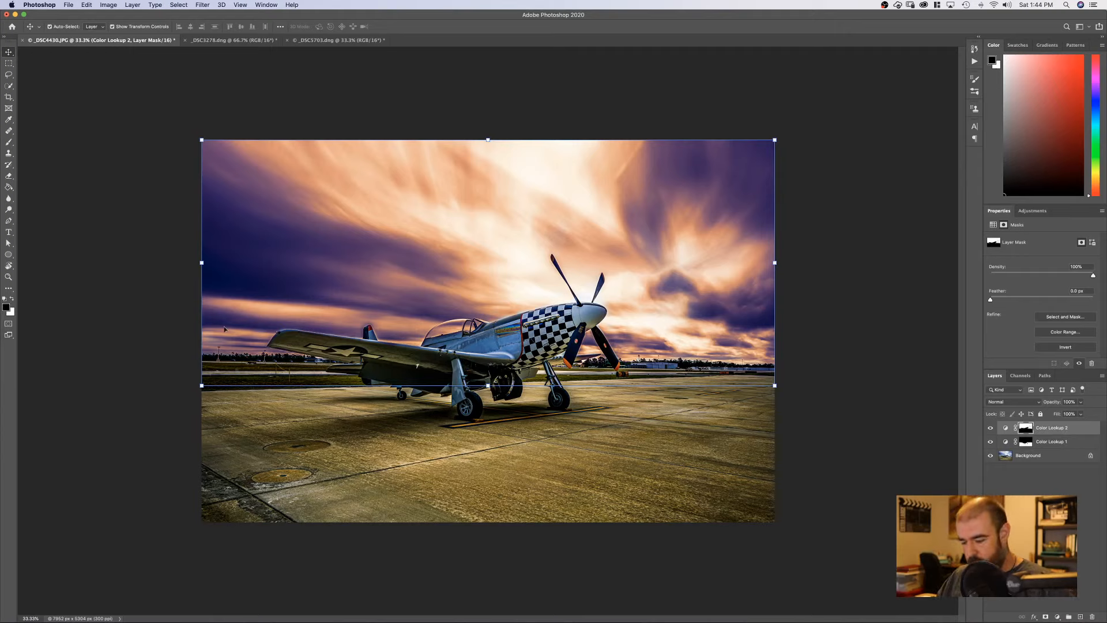
key(b)
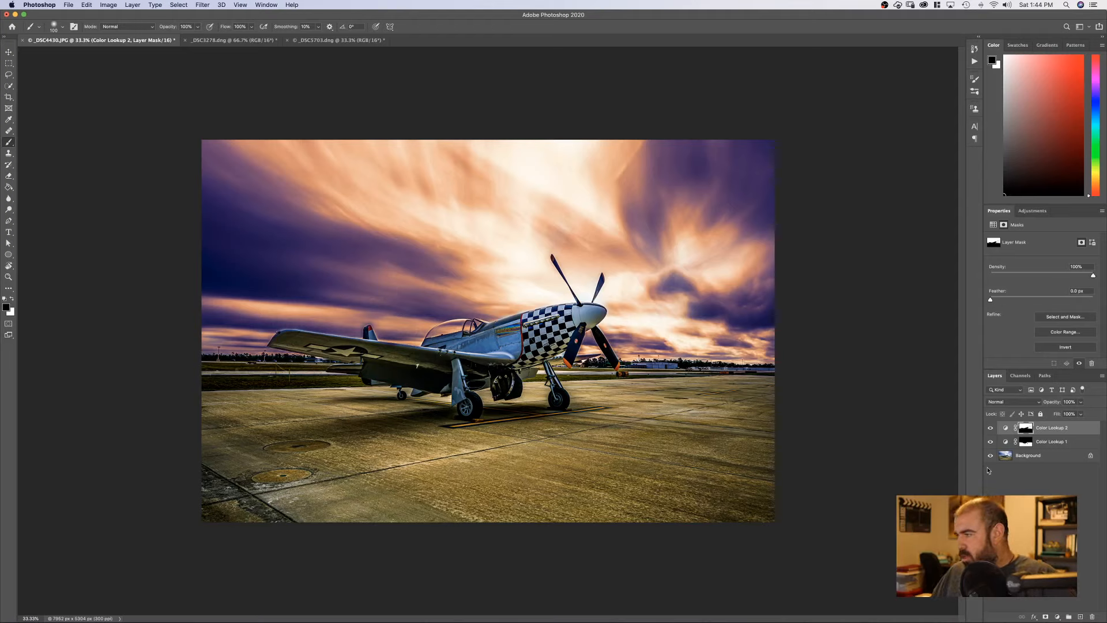
- Compare the sky with and without the Color Lookup 2 adjustment by toggling that layer's visibility
click(991, 429)
click(991, 429)
click(991, 429)
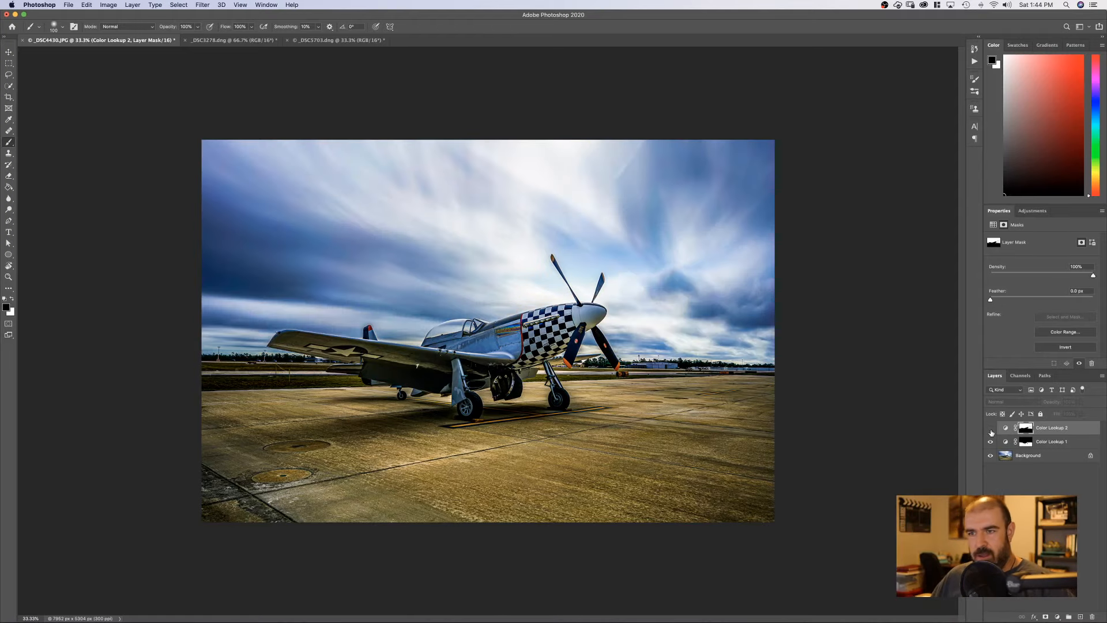
click(991, 429)
click(991, 429)
click(991, 429)
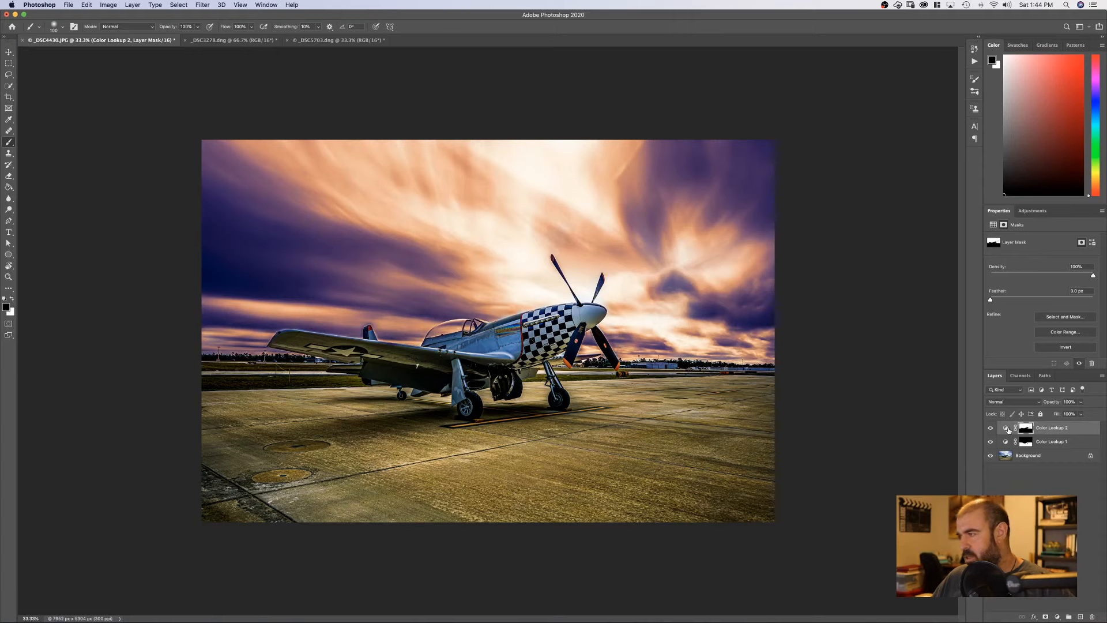
- Try a reduced opacity on the Color Lookup 2 layer, restore it to 100%, and preview other blend modes while keeping Normal
drag(1054, 404, 1038, 404)
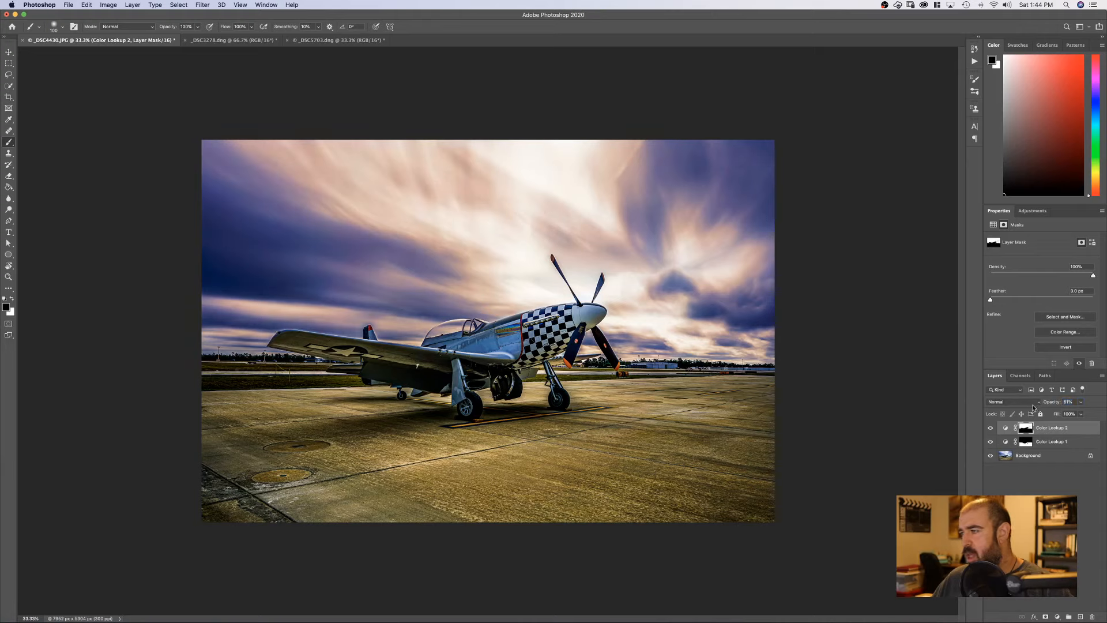
click(1025, 402)
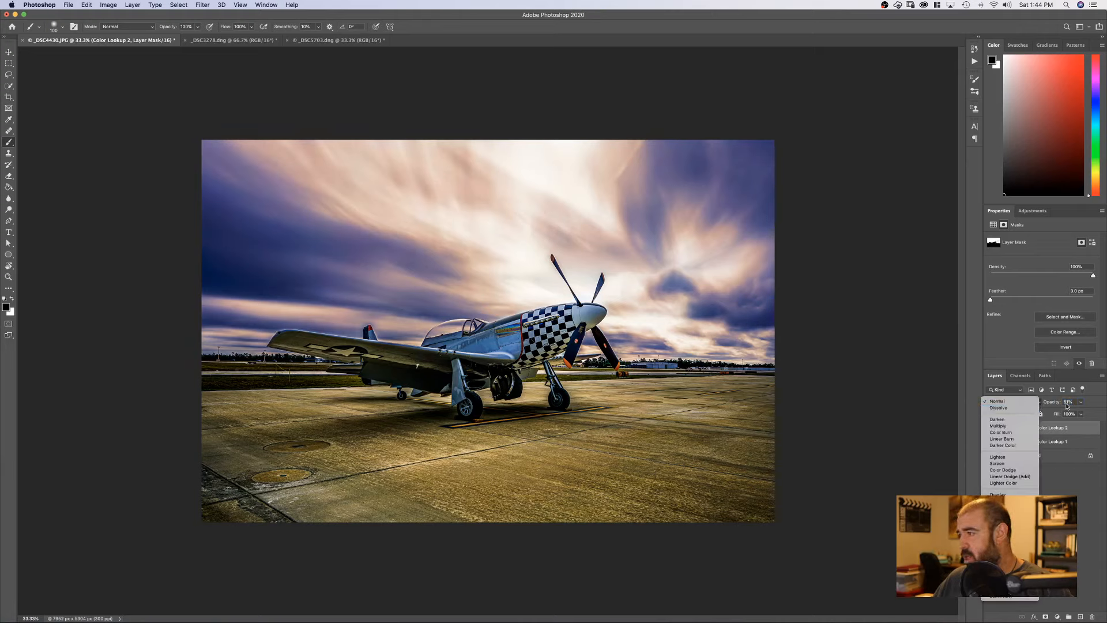
click(1068, 406)
drag(1049, 404, 1097, 405)
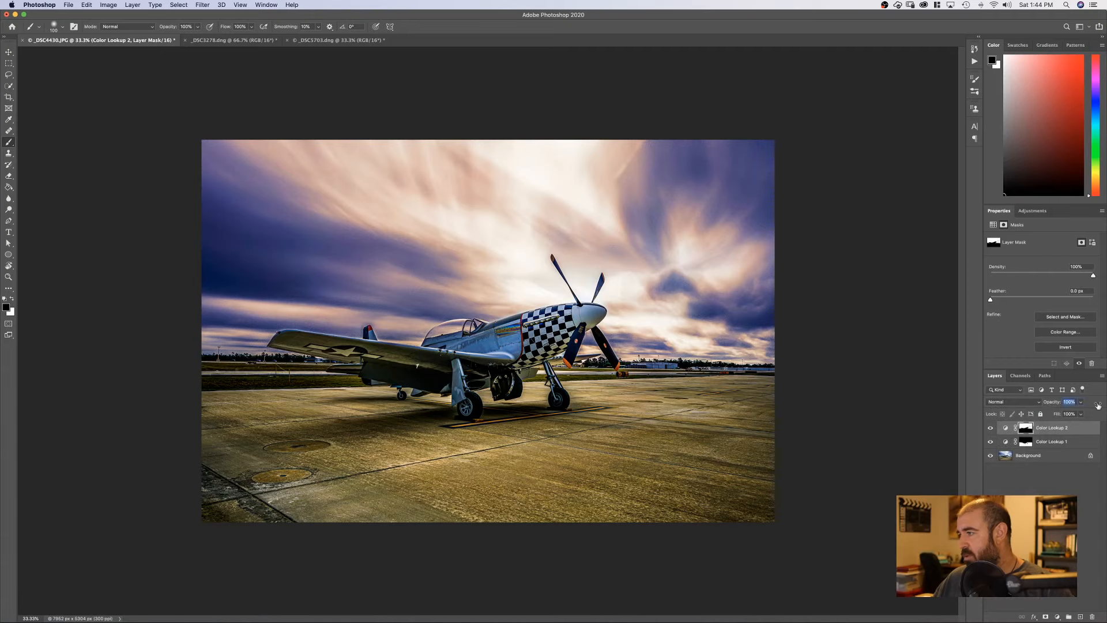
click(1028, 404)
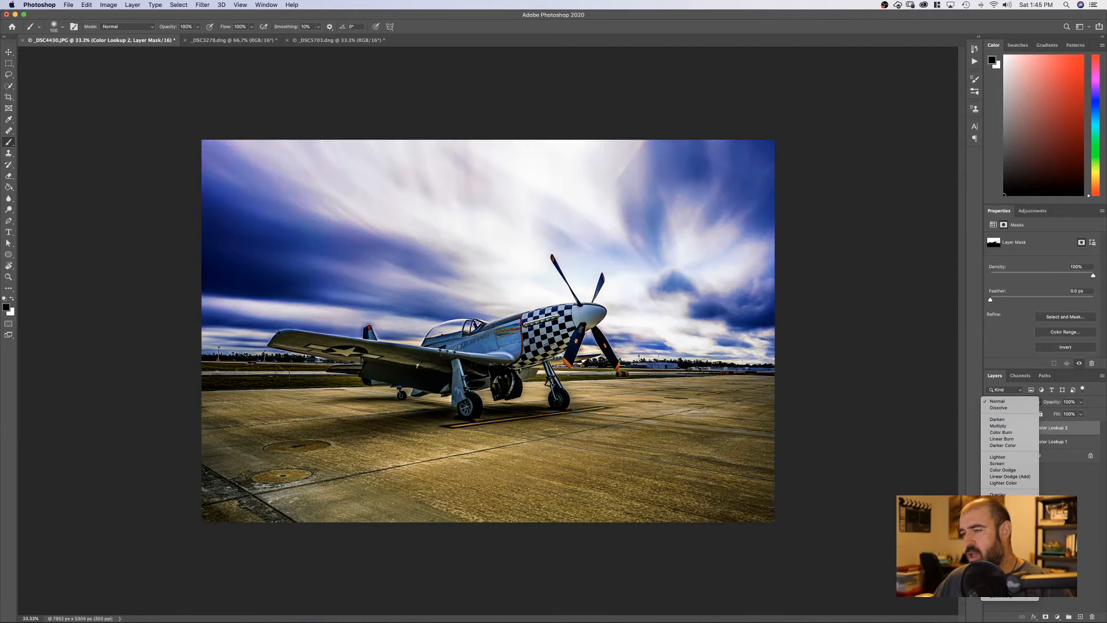
click(1002, 402)
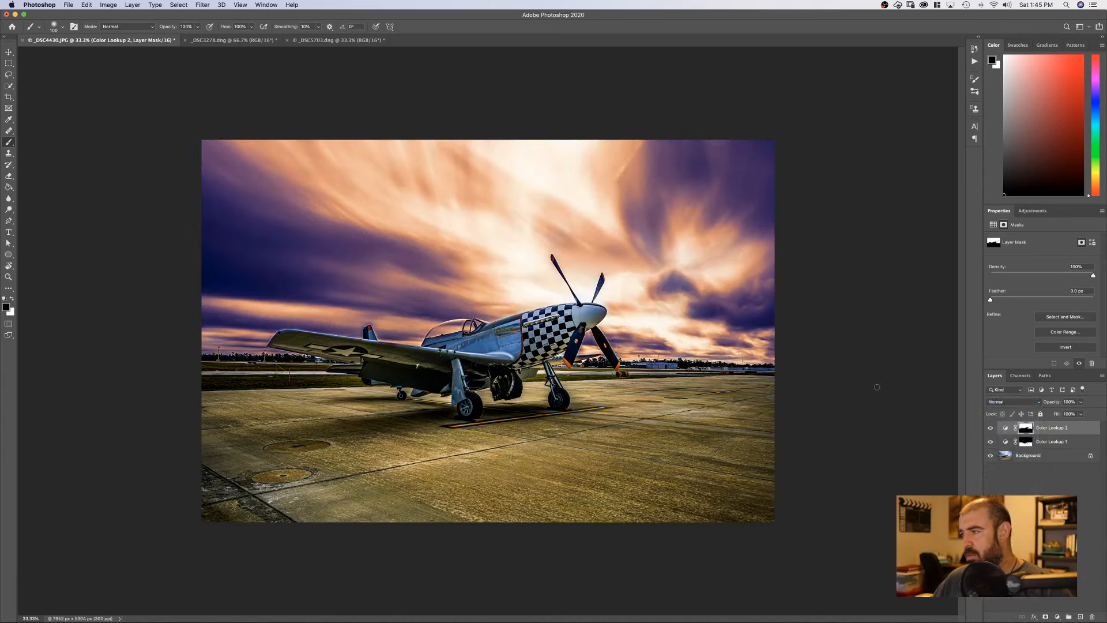
- Lower the Color Lookup 2 layer's opacity to about 45% and compare the sky with the layer hidden and shown
drag(1050, 404, 1032, 404)
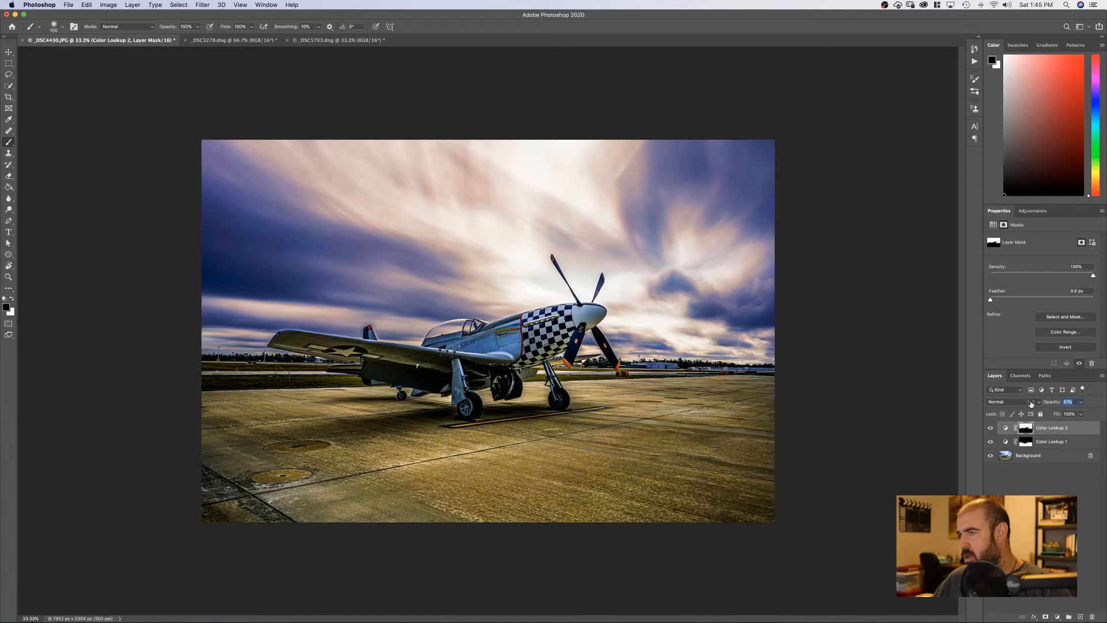
click(990, 428)
click(991, 428)
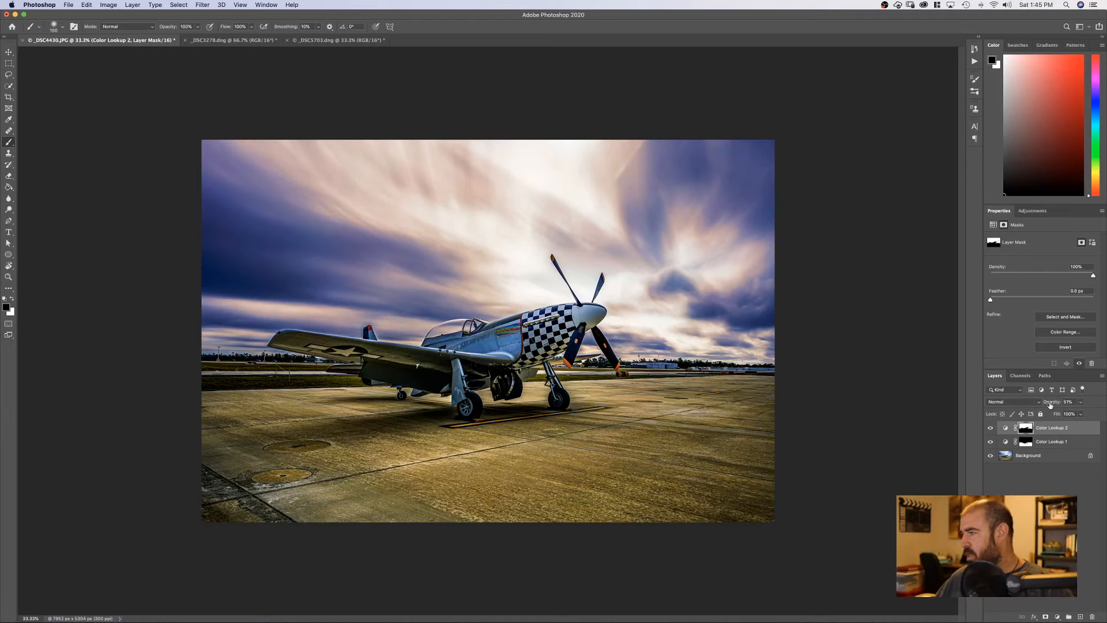
drag(1050, 404, 1047, 406)
click(991, 428)
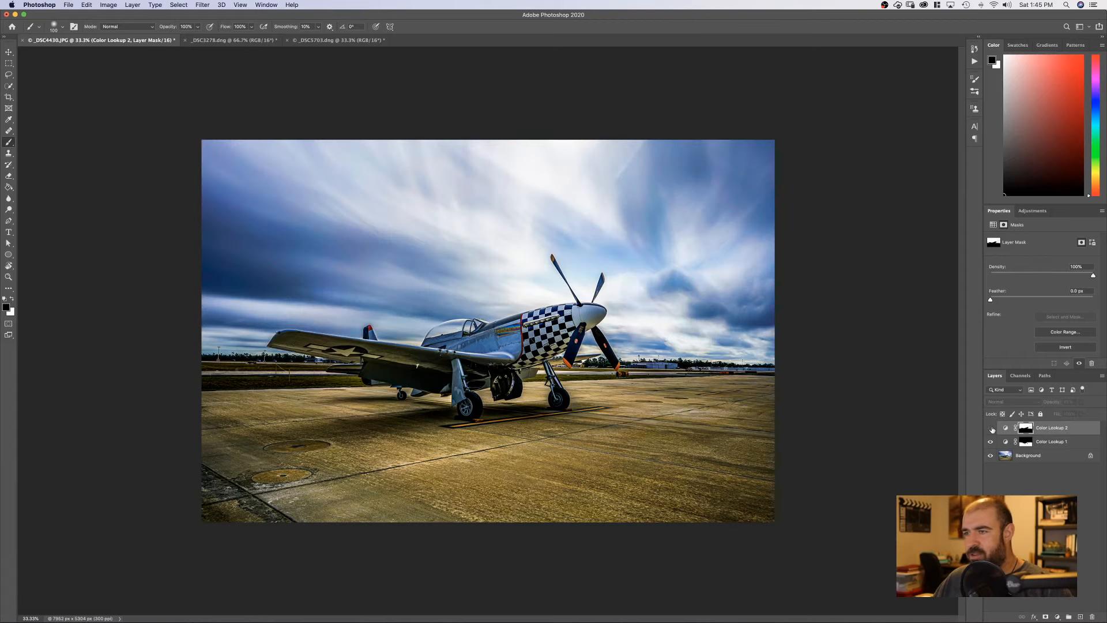
click(991, 428)
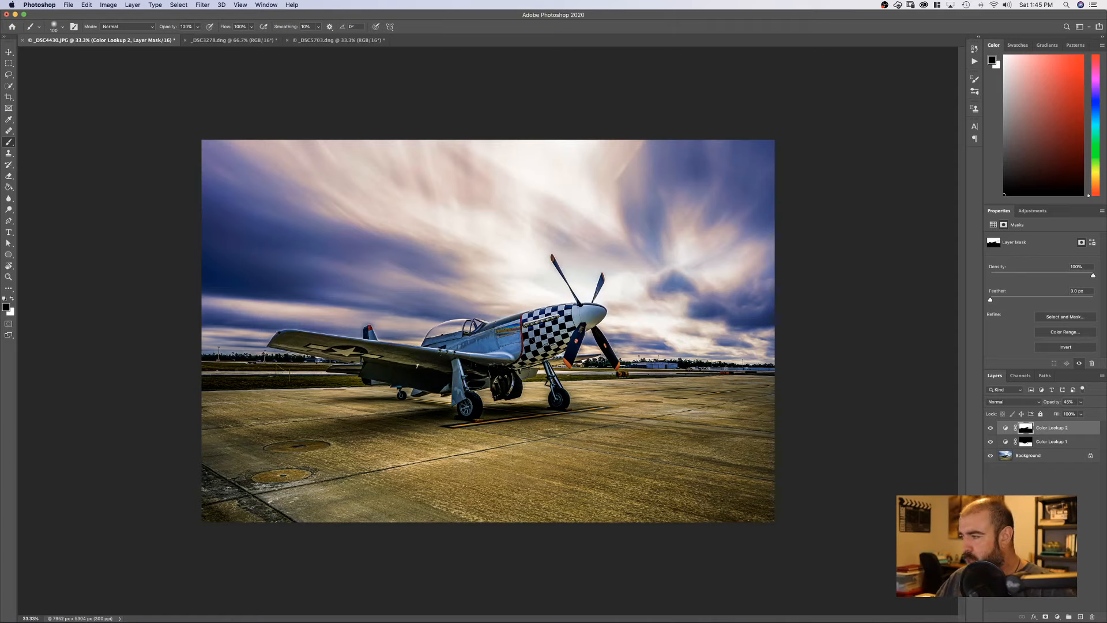
- Add a new Color Lookup adjustment layer above the others and load the FallColors.look 3D LUT
click(1031, 483)
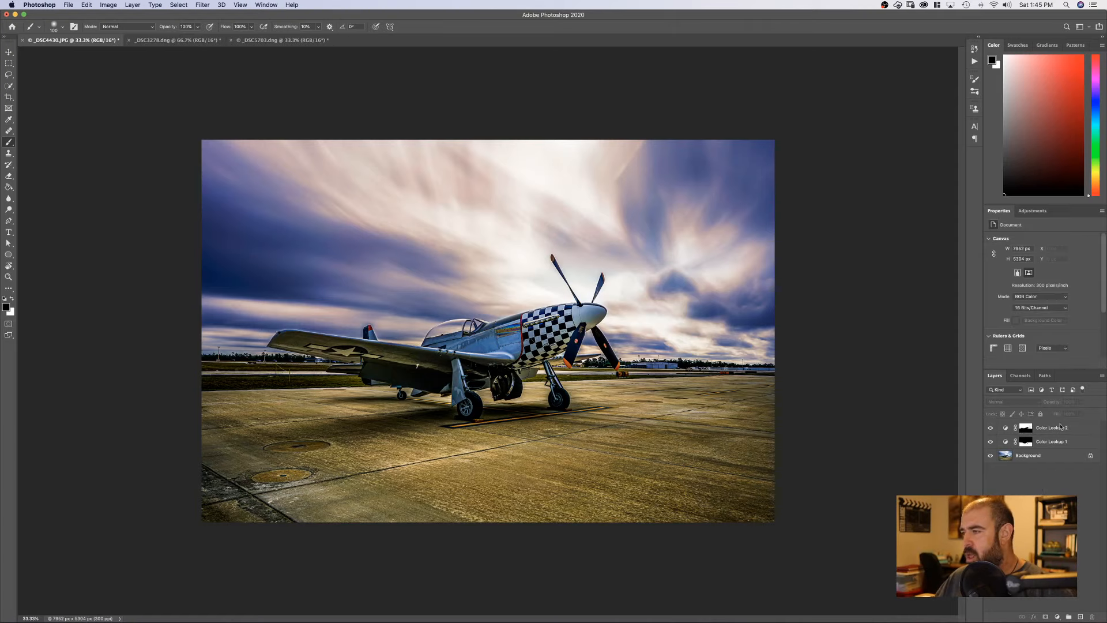
click(1032, 210)
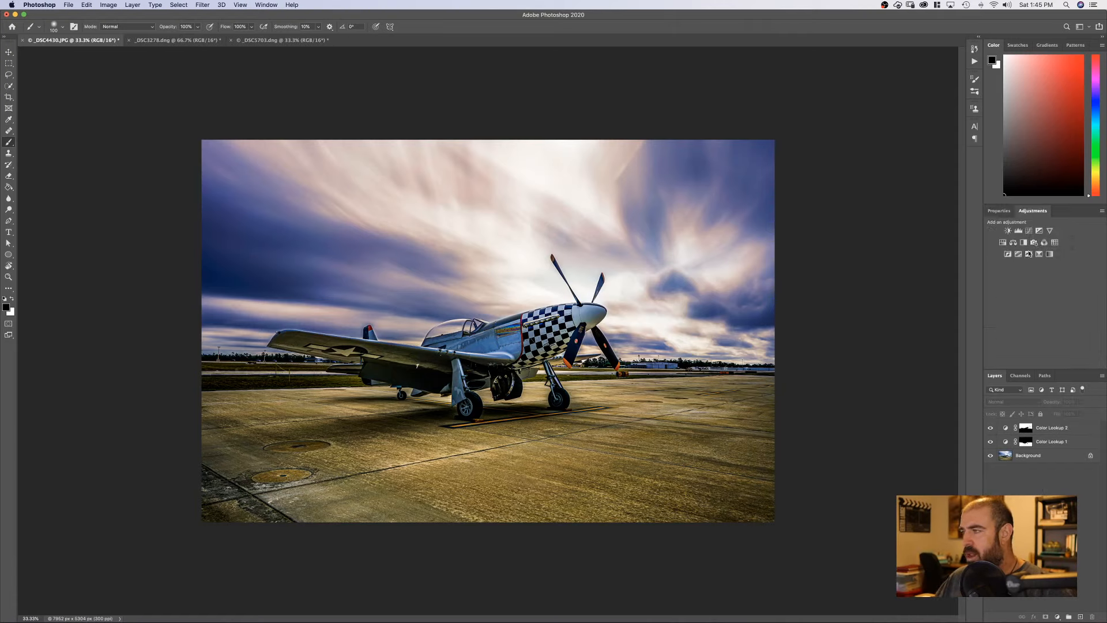
click(1055, 243)
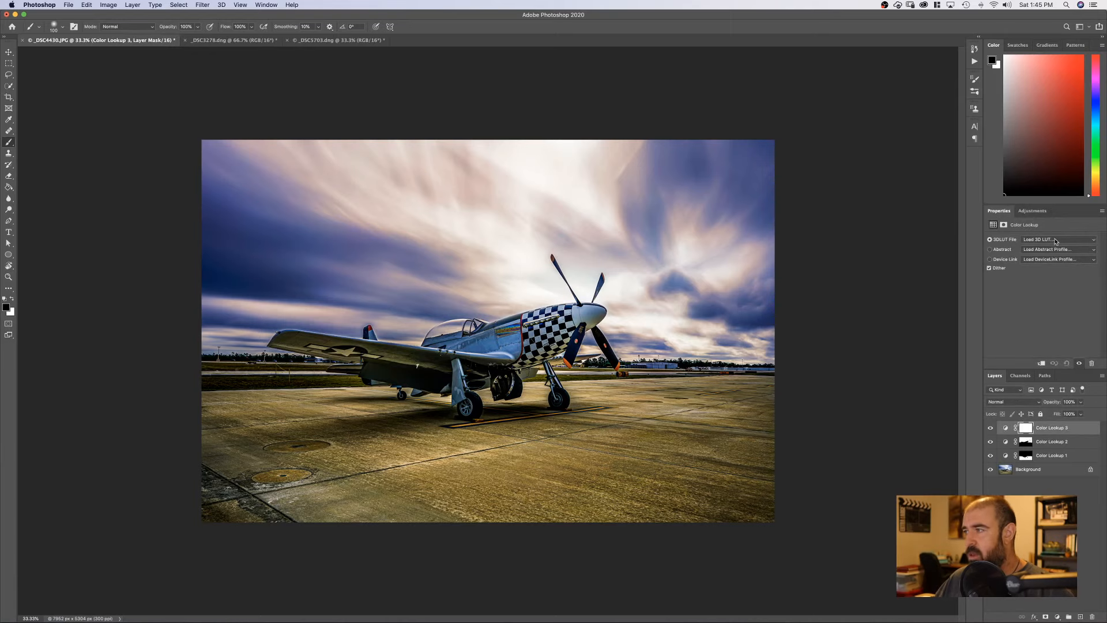
click(1056, 241)
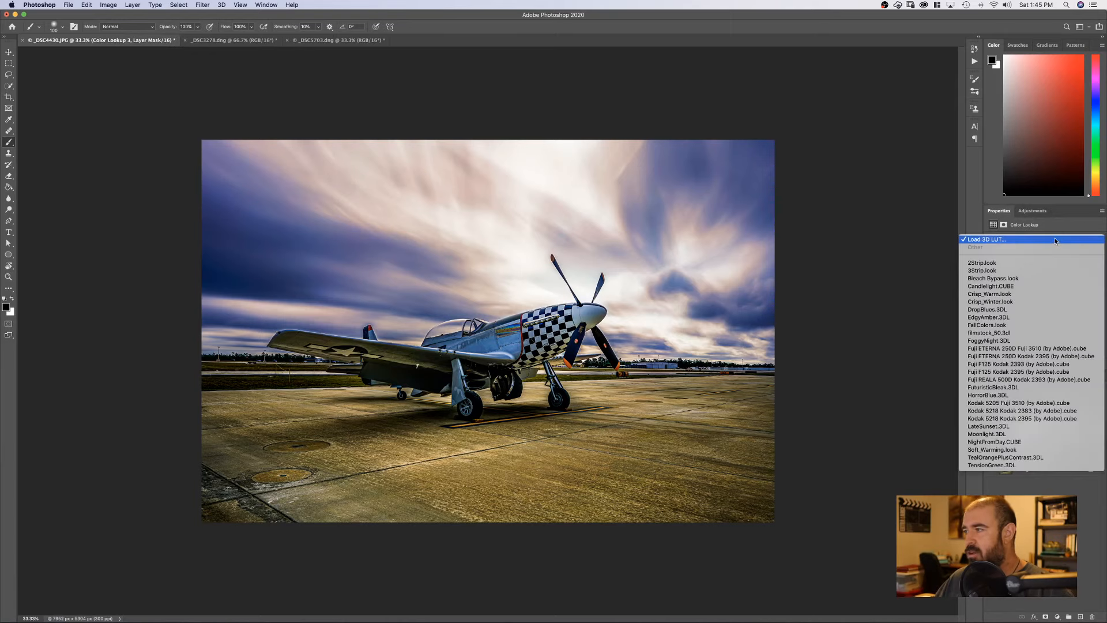
click(997, 326)
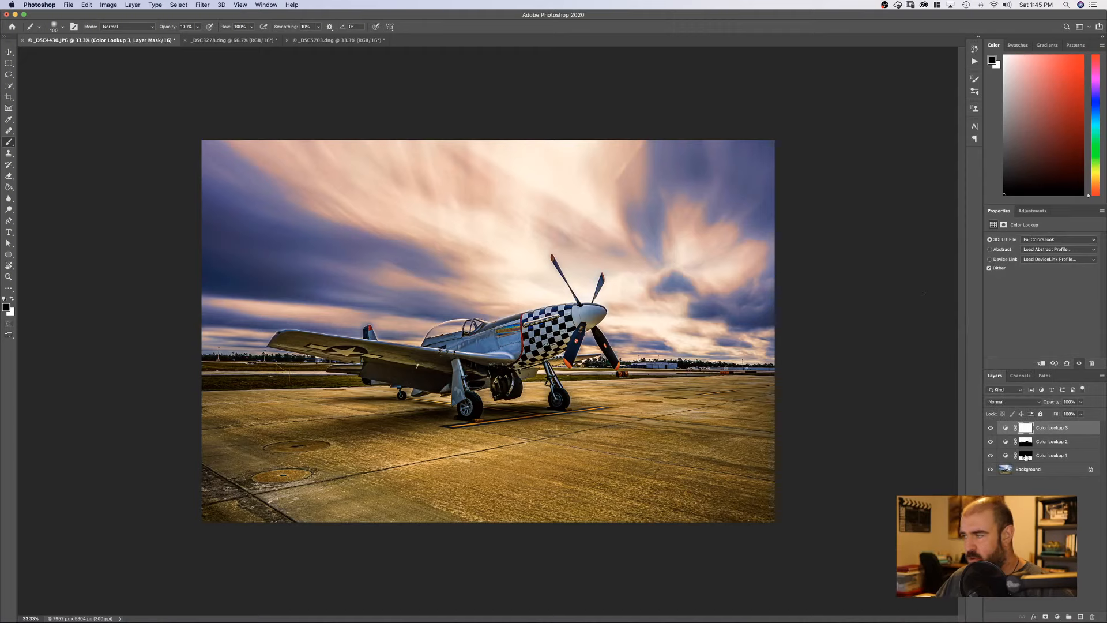
- Set the FallColors layer's opacity to 50% and compare the photo with that layer hidden and shown
click(1063, 430)
click(991, 429)
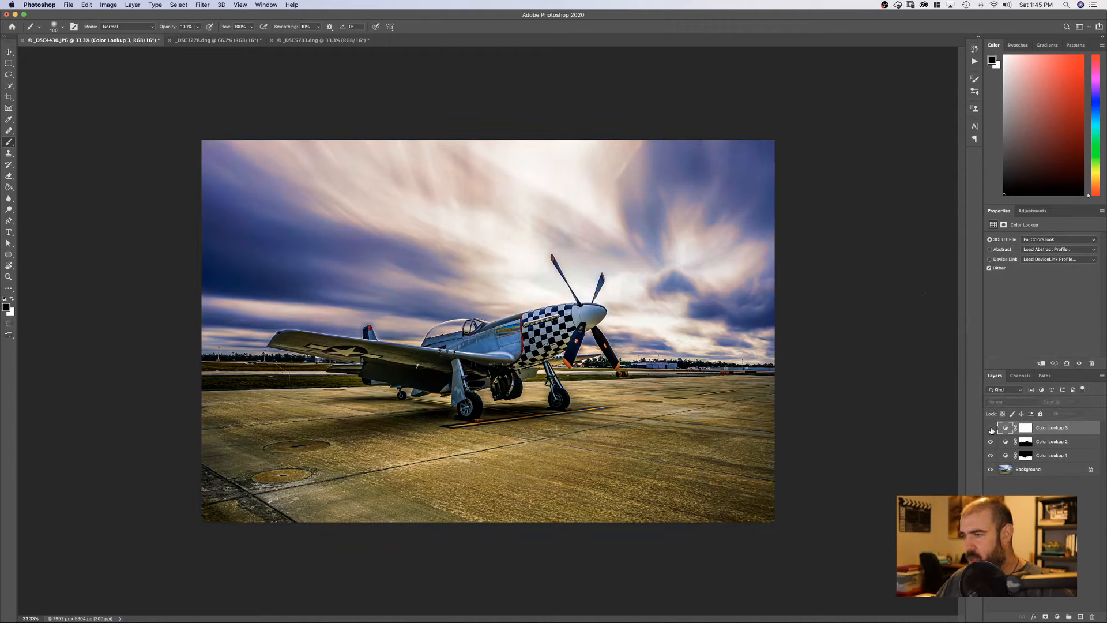
click(991, 428)
drag(1055, 404, 1027, 409)
click(991, 430)
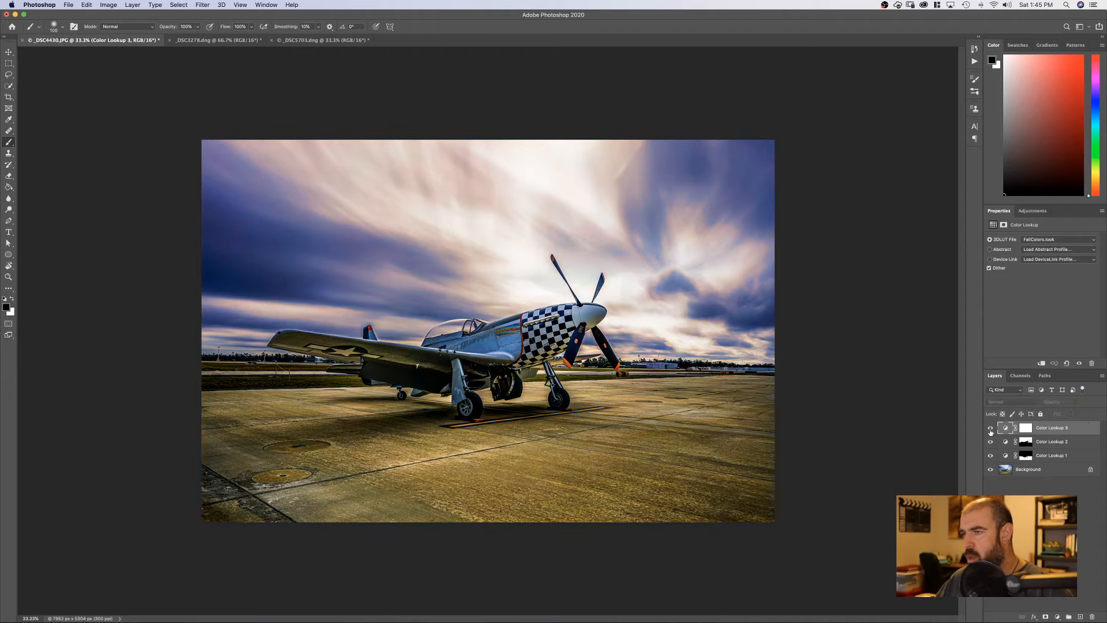
click(991, 432)
click(991, 432)
click(991, 429)
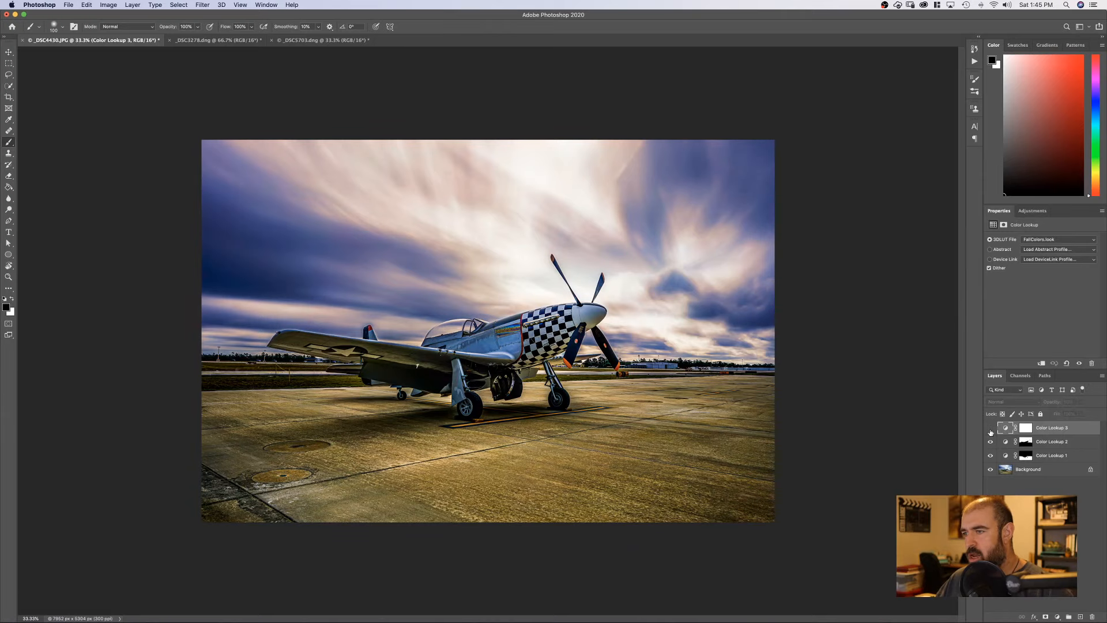
click(991, 429)
click(991, 429)
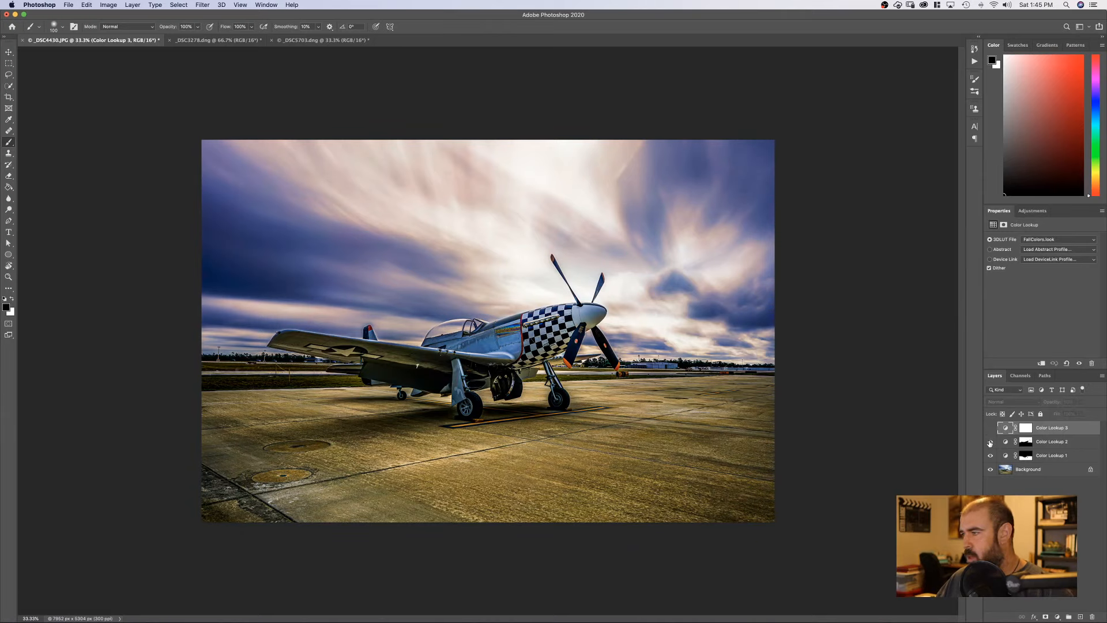
- Reduce the Color Lookup 2 layer's opacity to 37% and check the effect by toggling the lookup layers' visibility
click(990, 442)
click(991, 442)
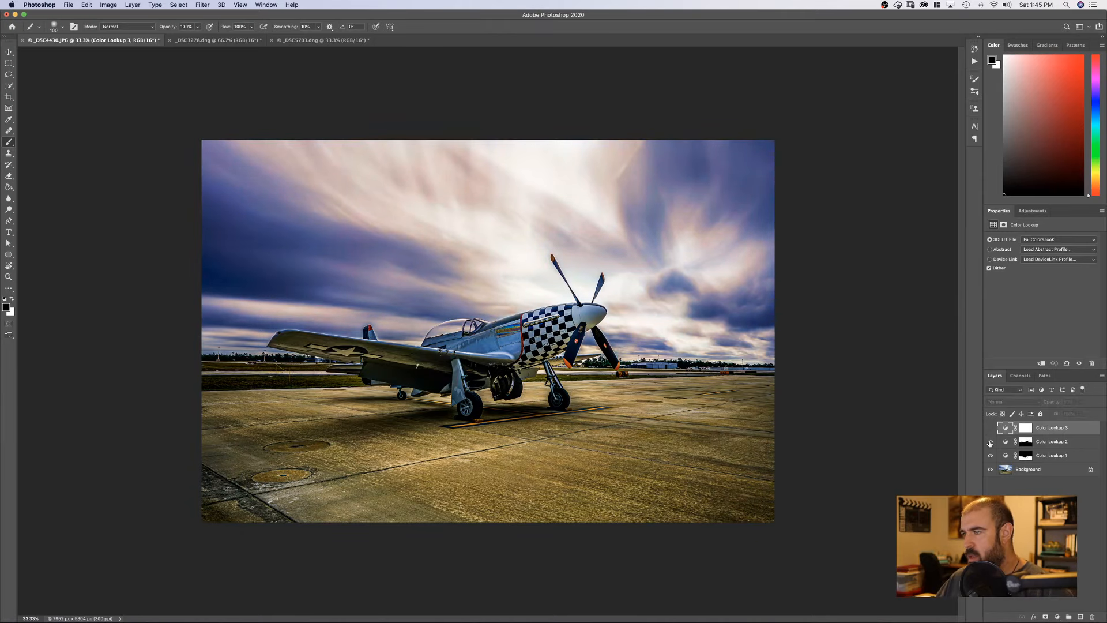
click(1052, 441)
drag(1054, 403, 1051, 406)
click(991, 443)
click(991, 443)
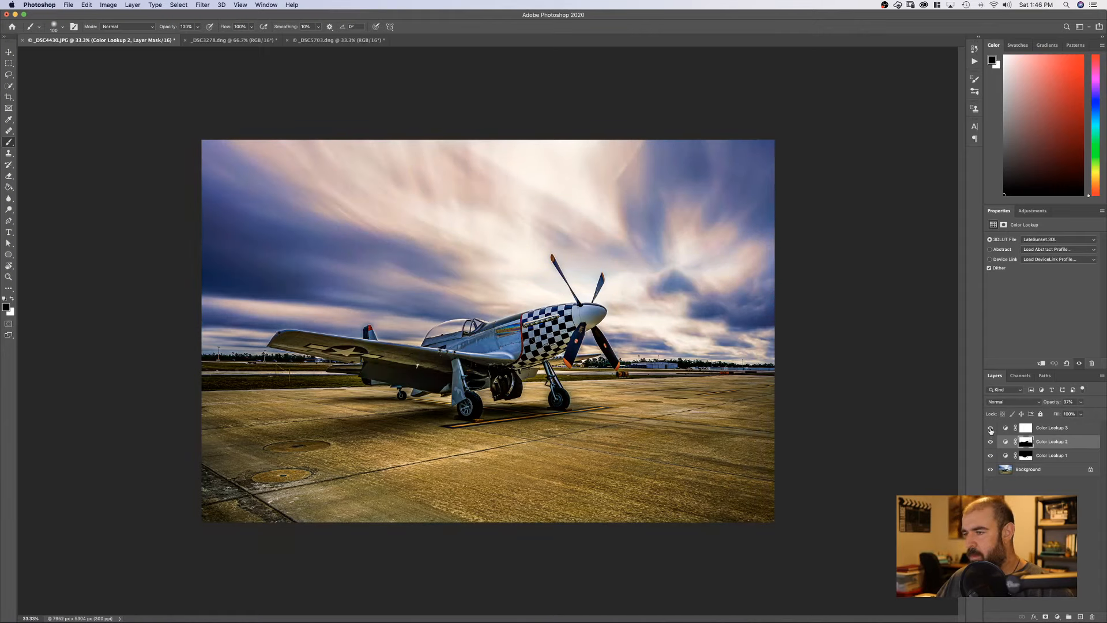
click(991, 428)
- Compare the original Background photo with the full color grade by repeatedly isolating the Background layer and restoring all layers
alt+click(991, 470)
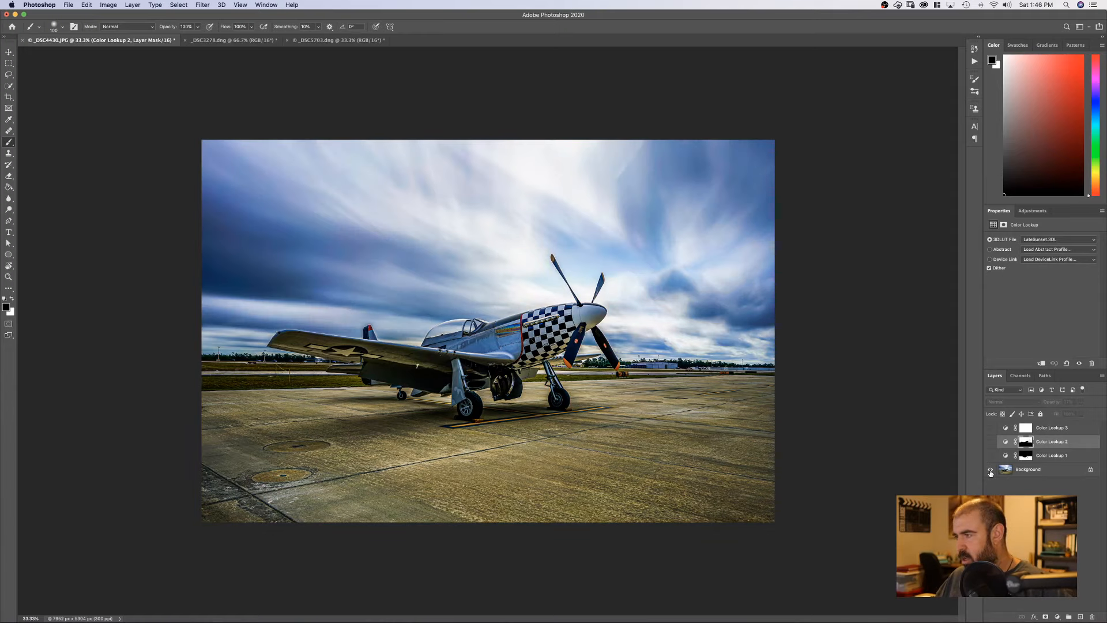
alt+click(991, 470)
alt+click(991, 469)
alt+click(991, 470)
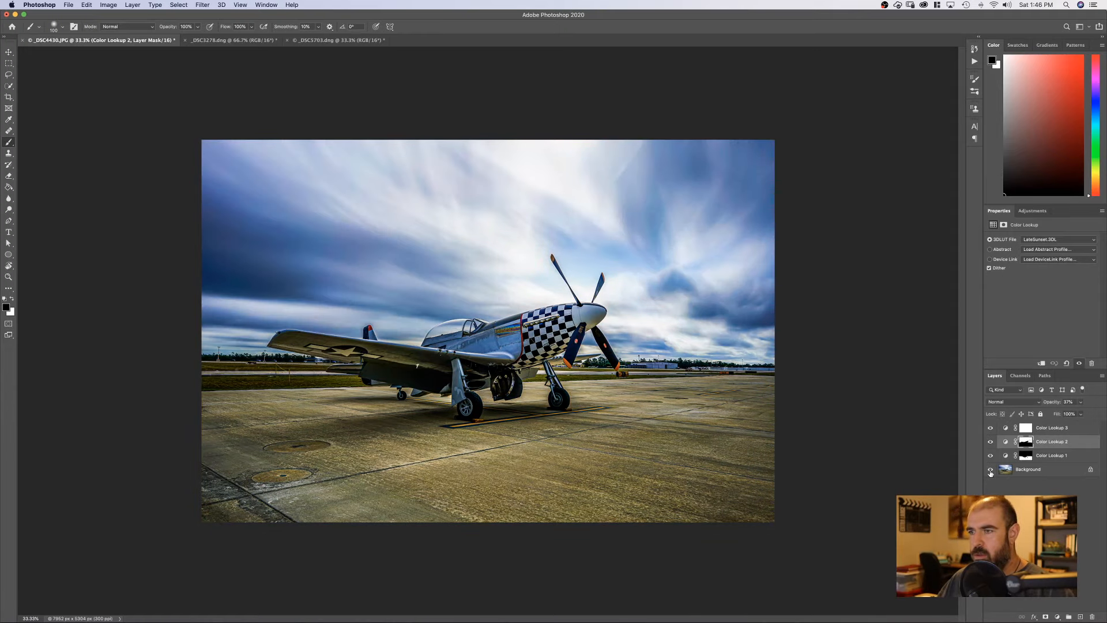
alt+click(991, 470)
alt+click(991, 469)
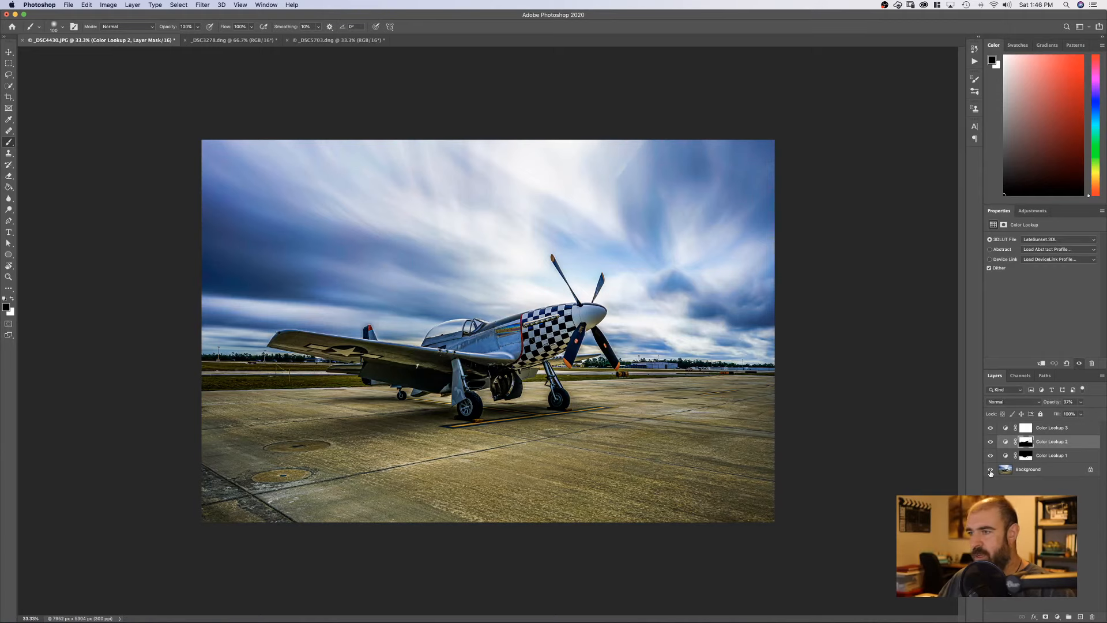
alt+click(991, 470)
alt+click(991, 470)
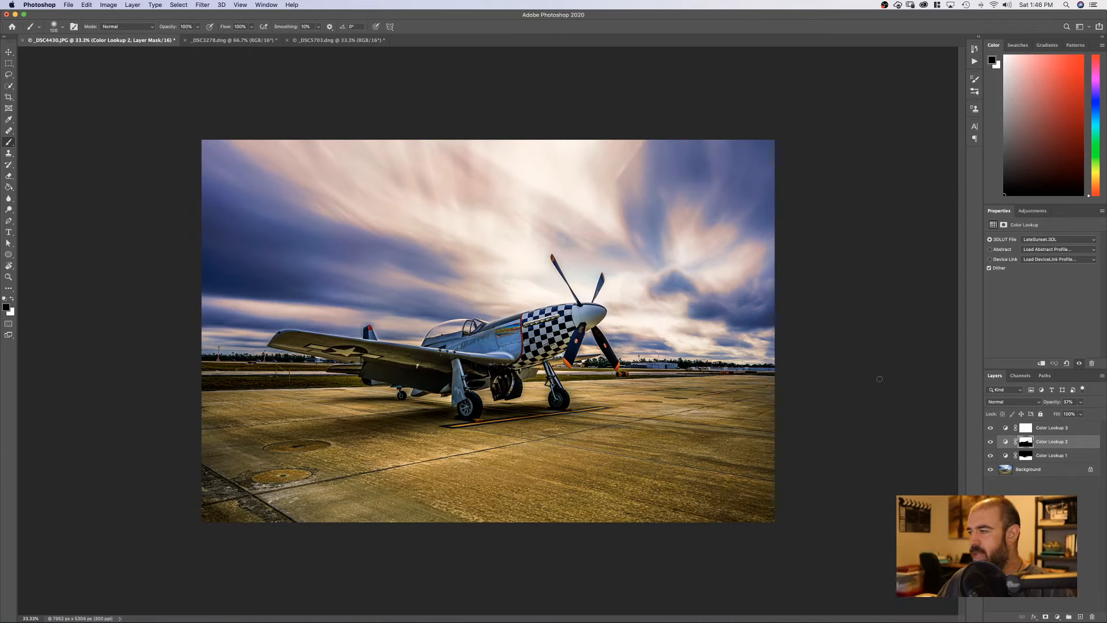
alt+click(991, 470)
alt+click(991, 470)
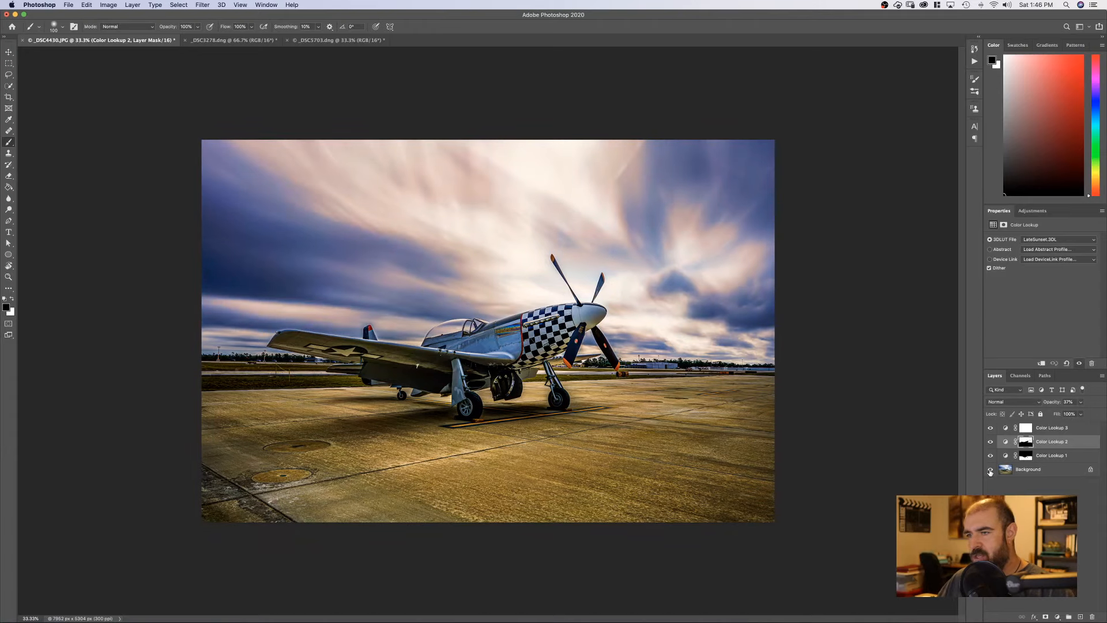
alt+click(990, 470)
alt+click(991, 470)
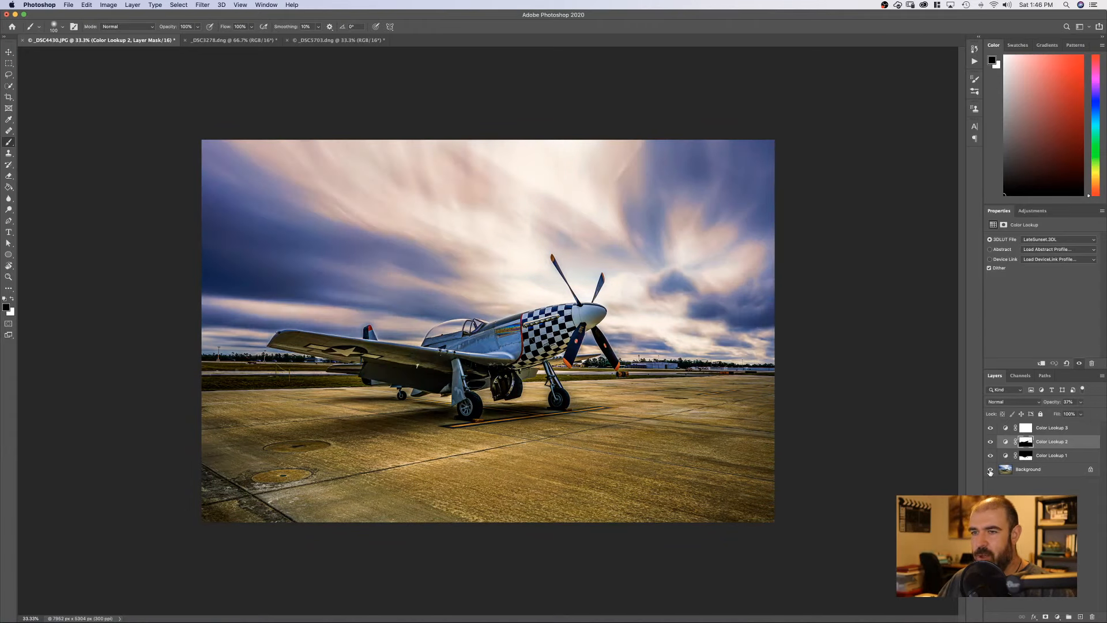
alt+click(991, 469)
alt+click(991, 470)
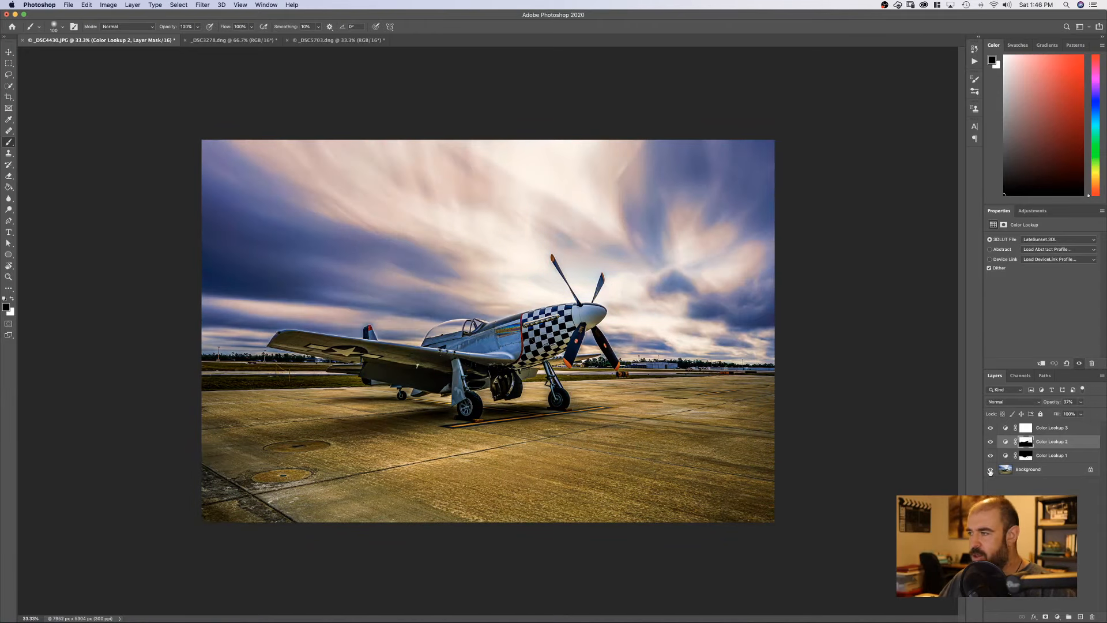
click(991, 470)
click(991, 471)
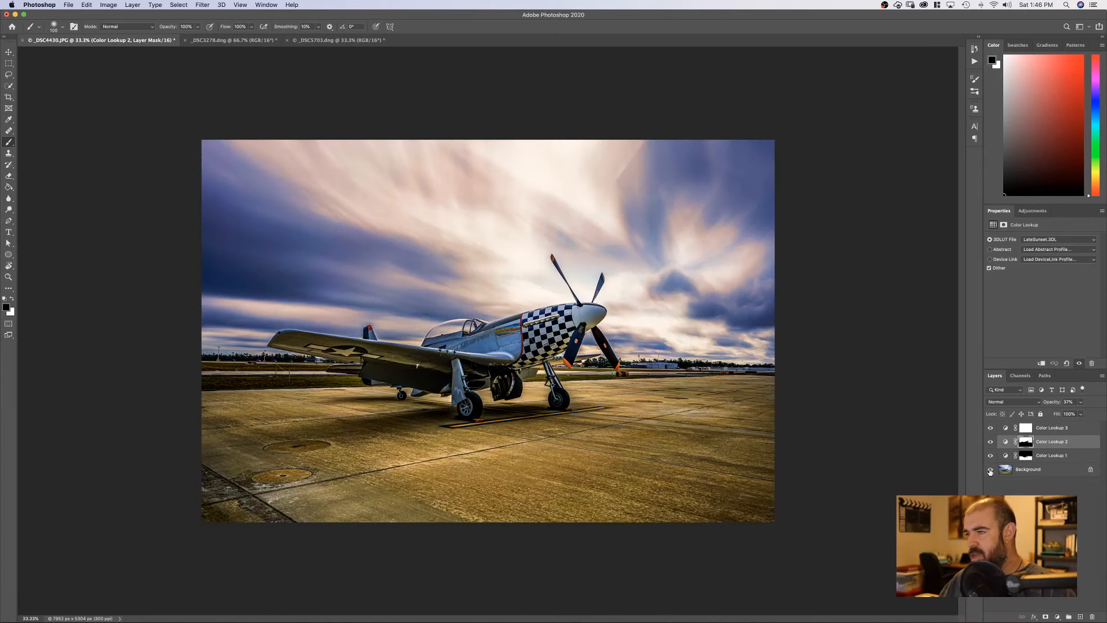
- Hide all three lookup layers, examine the Color Lookup 3 layer on its own, and show all of them again
drag(991, 456, 990, 427)
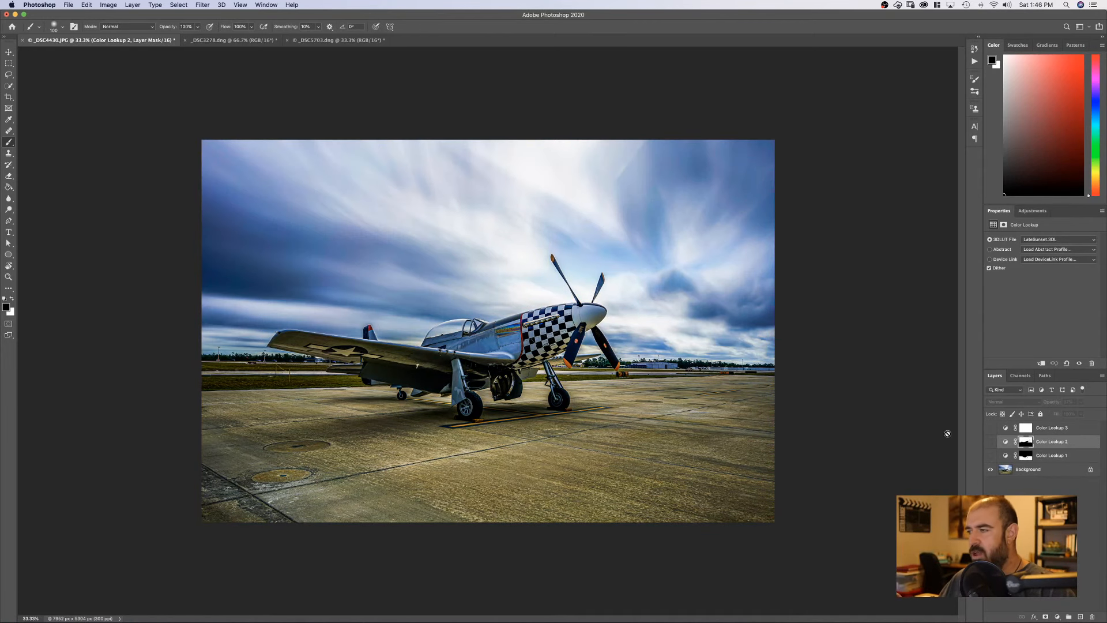
click(992, 428)
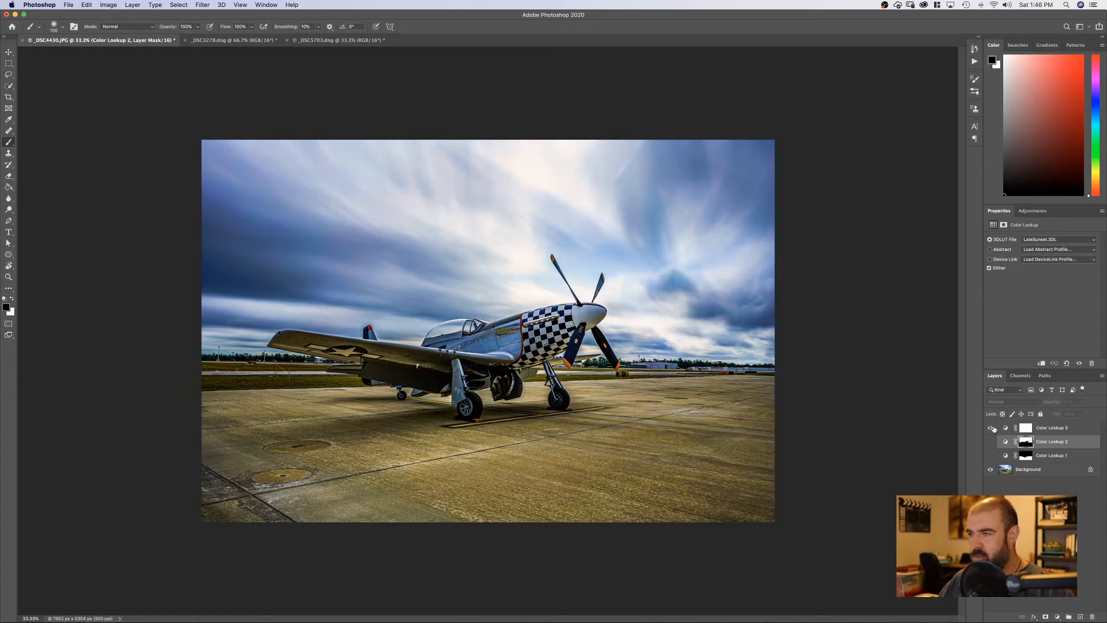
click(1050, 428)
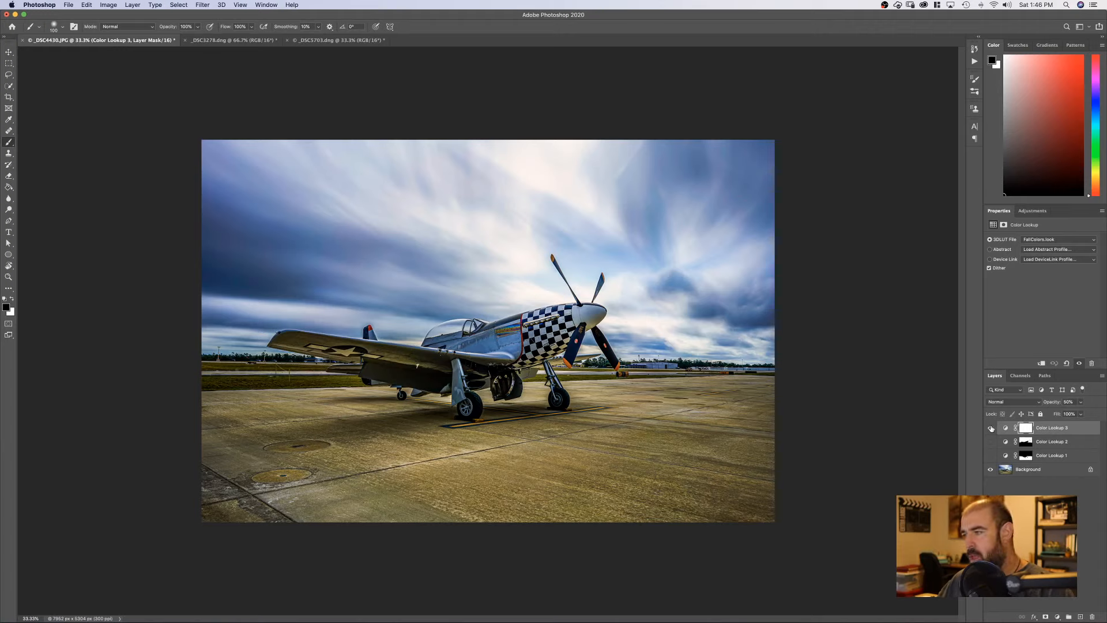
drag(991, 428, 991, 455)
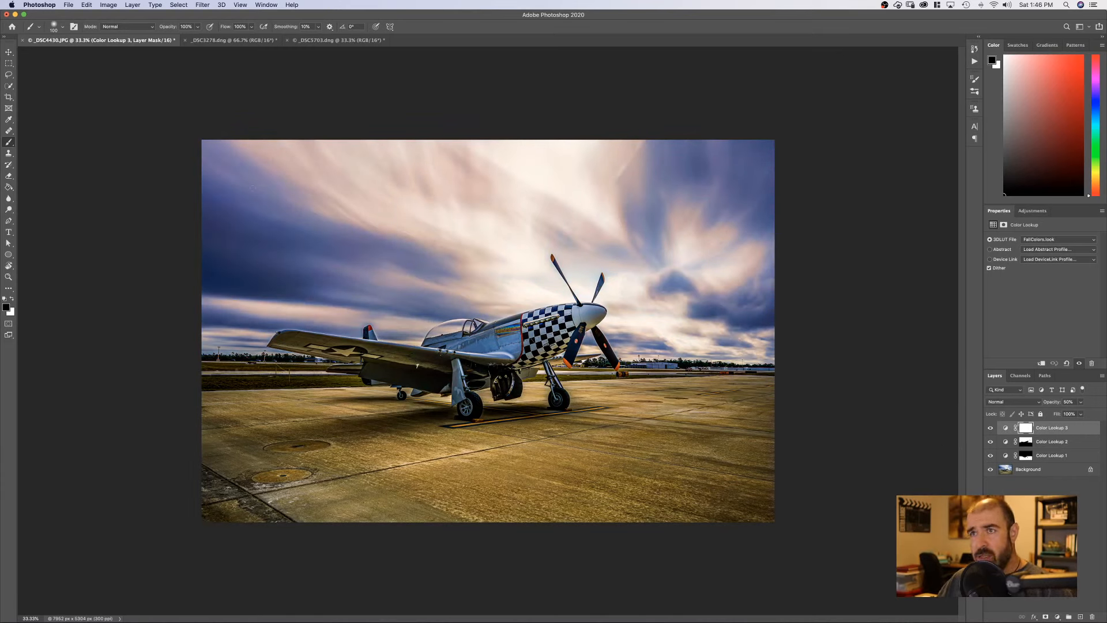
- Switch to the open _DSC3278.dng bridal portrait document
click(218, 40)
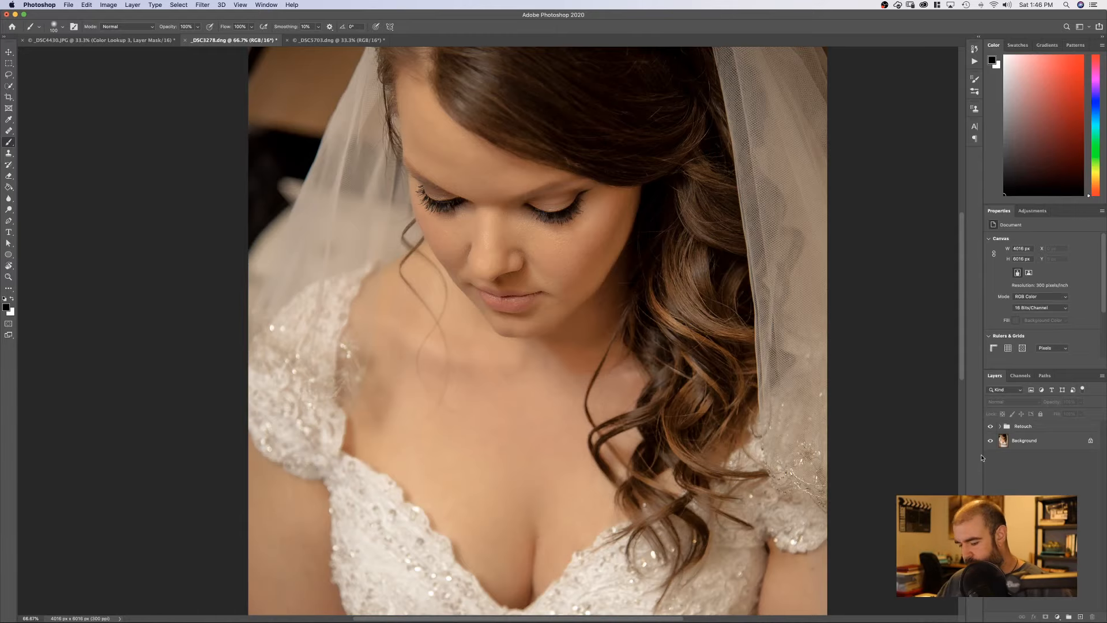
- Add a Gradient Map adjustment layer above the Retouch group of the bridal portrait
key(super+0)
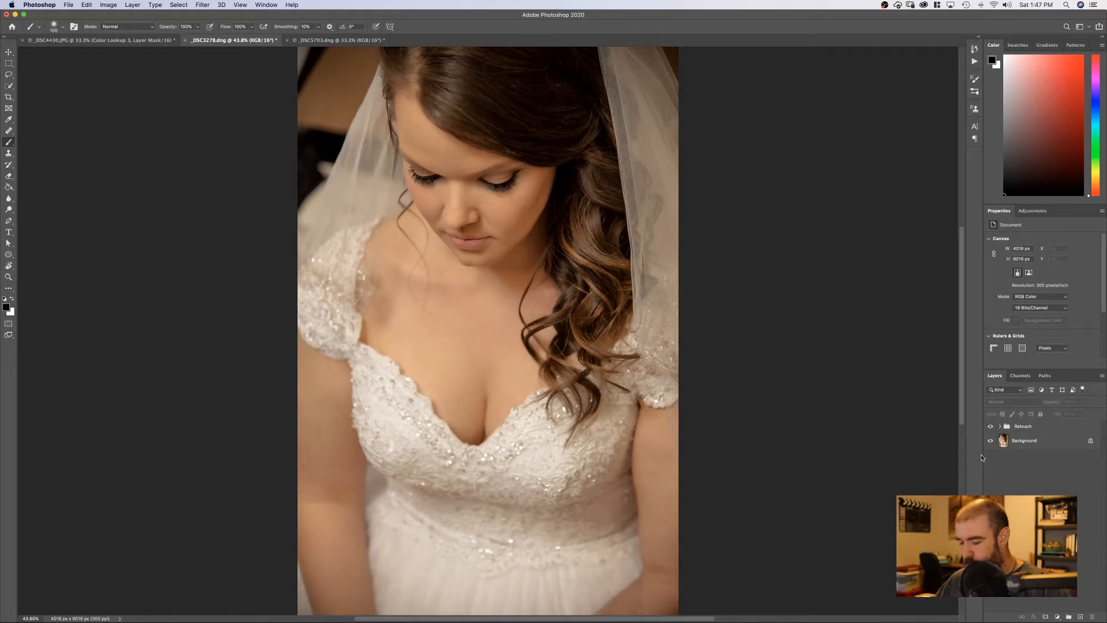
key(super+1)
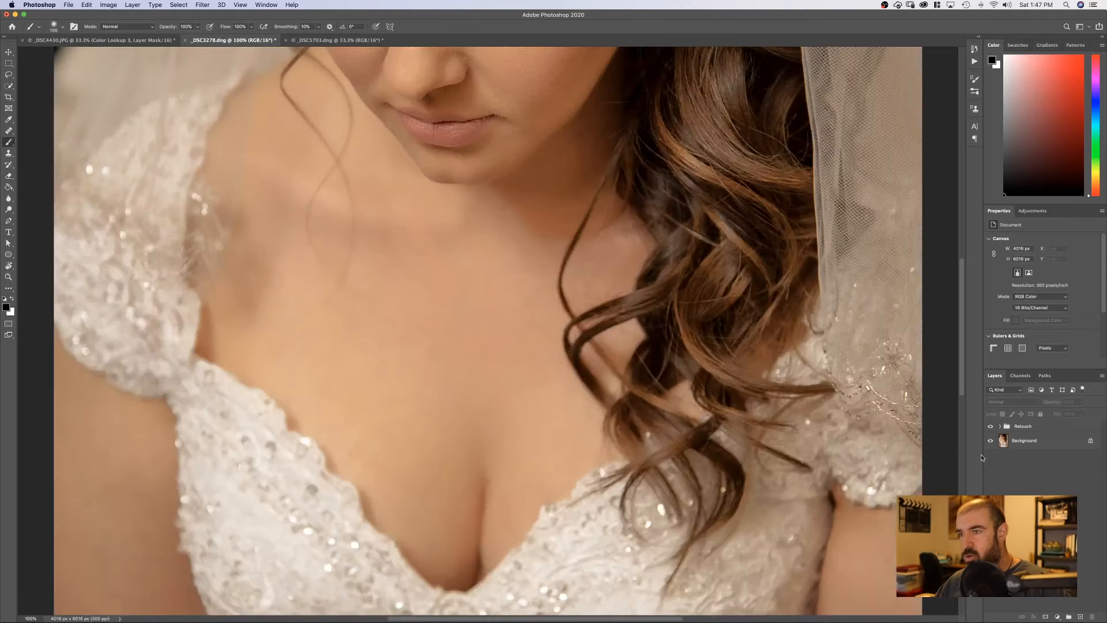
key(super+0)
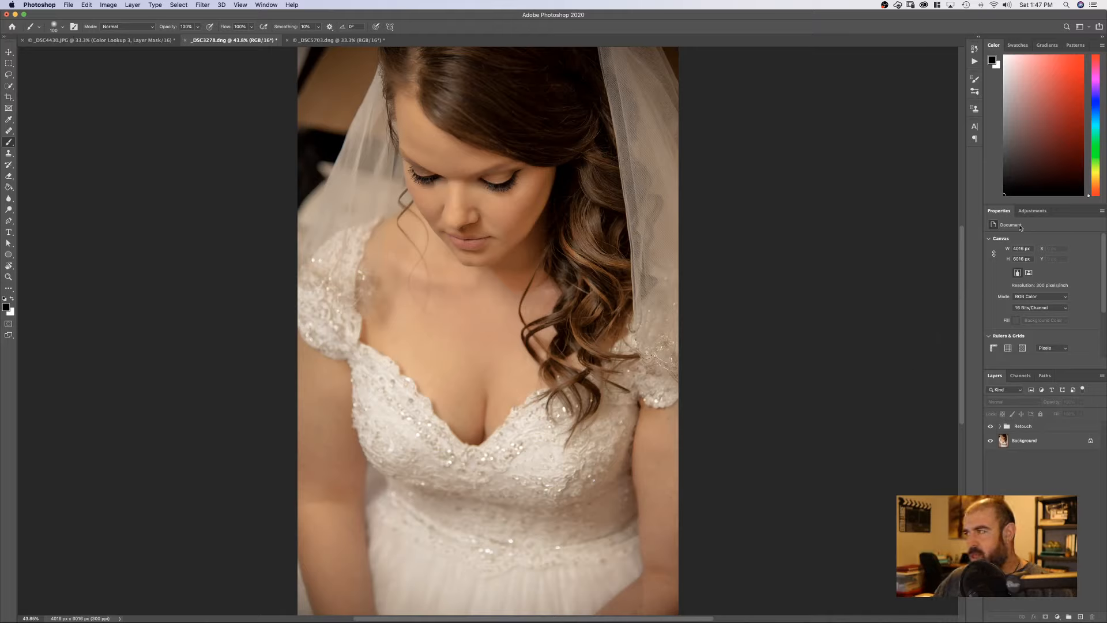
click(1031, 211)
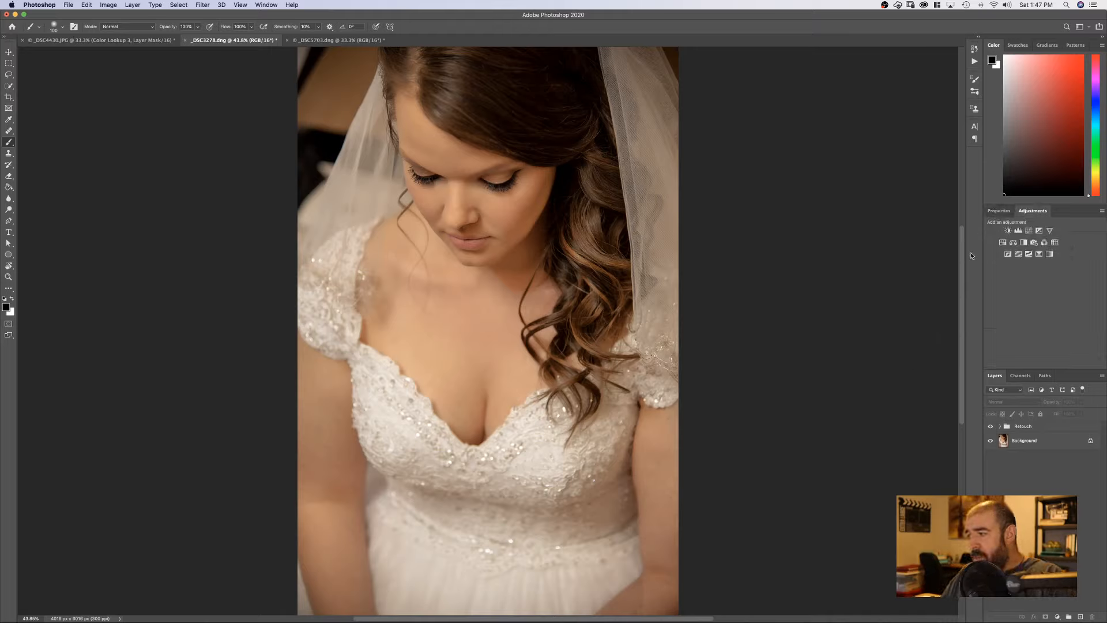
click(1050, 254)
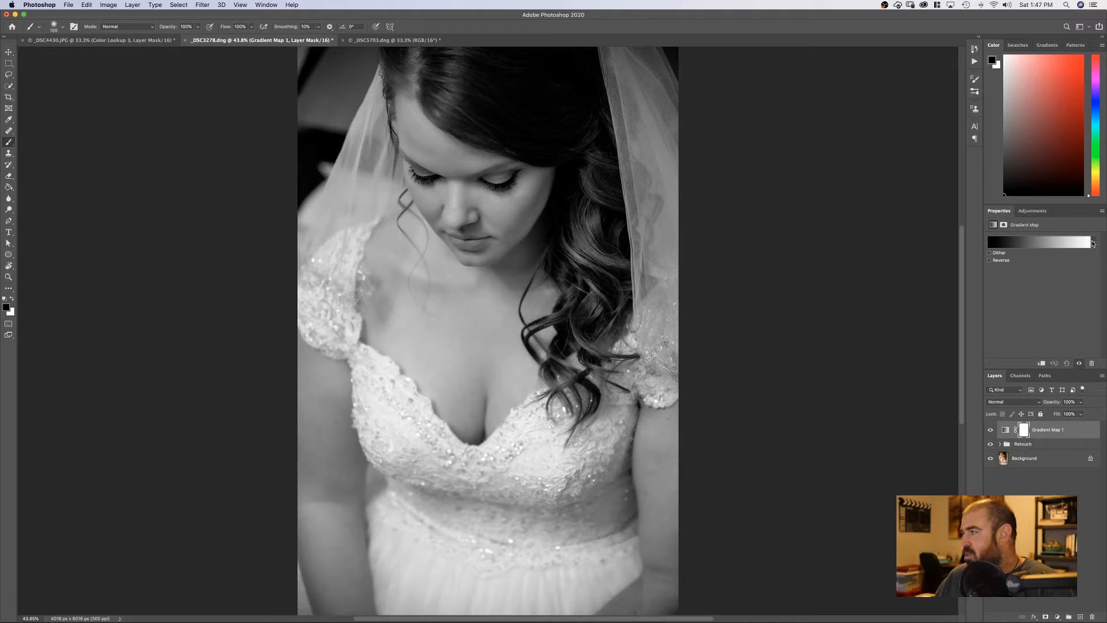
- Apply the lavender-to-peach gradient from the Pastels preset group to the Gradient Map
click(1093, 243)
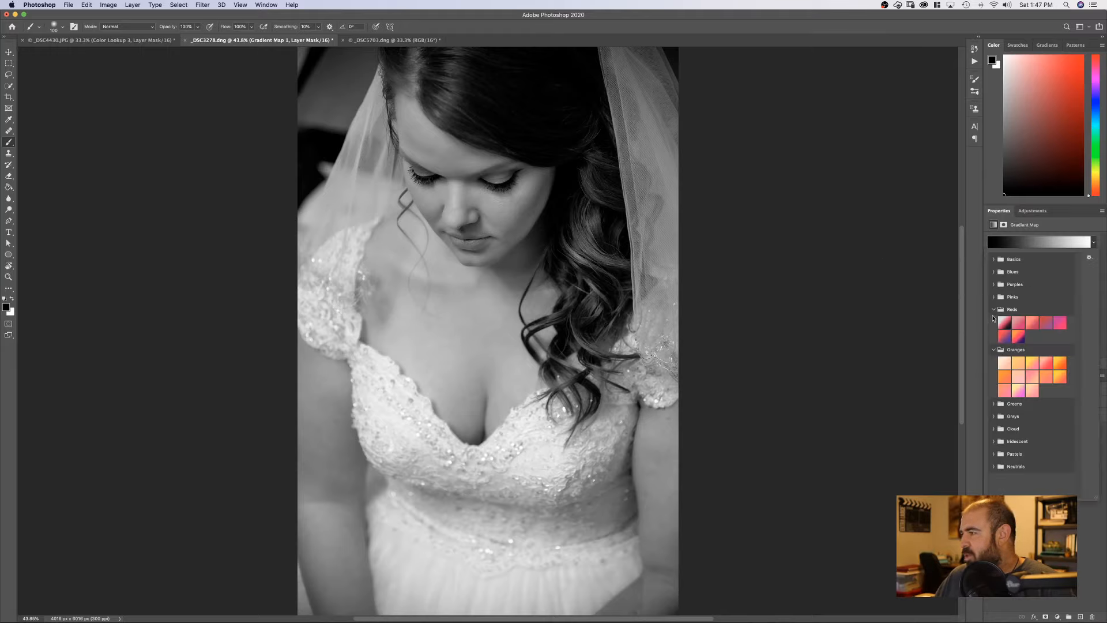
click(994, 309)
click(994, 322)
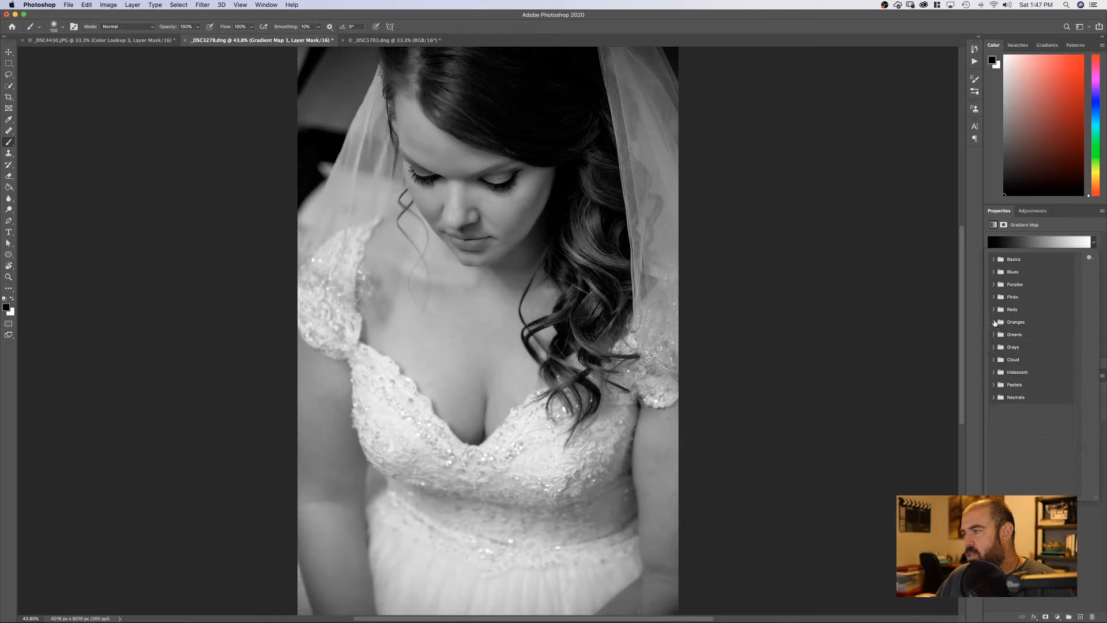
click(994, 385)
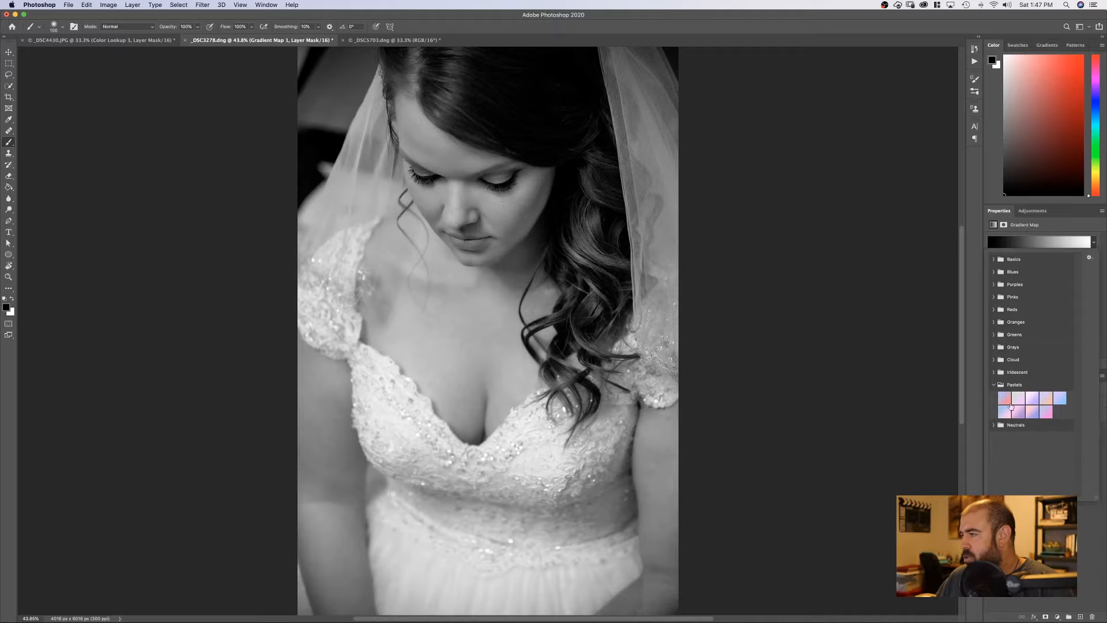
click(1047, 398)
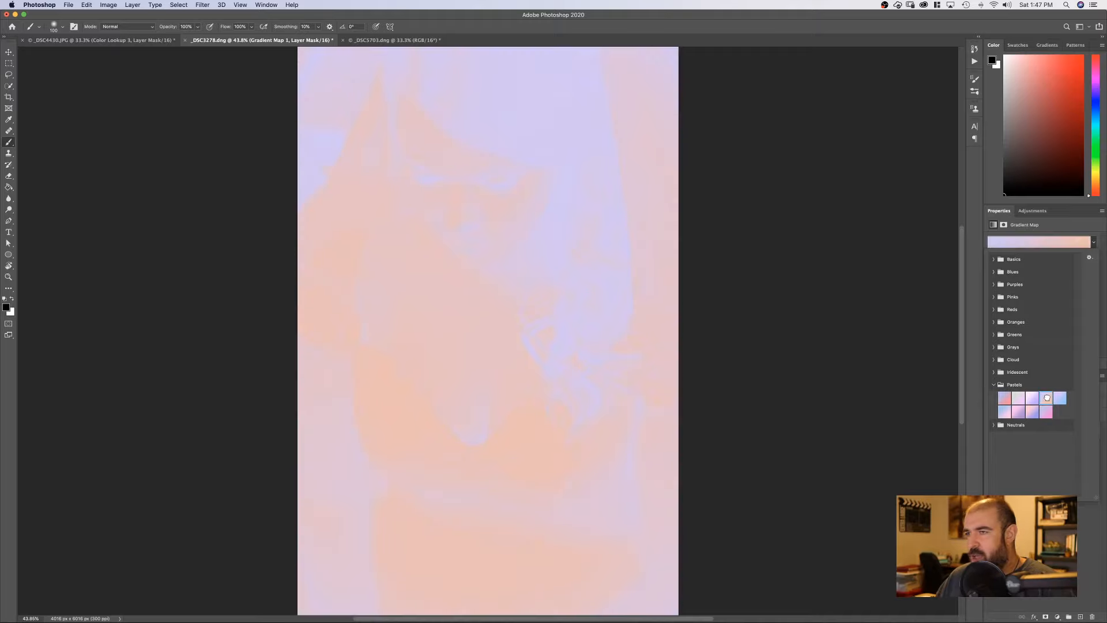
click(1017, 521)
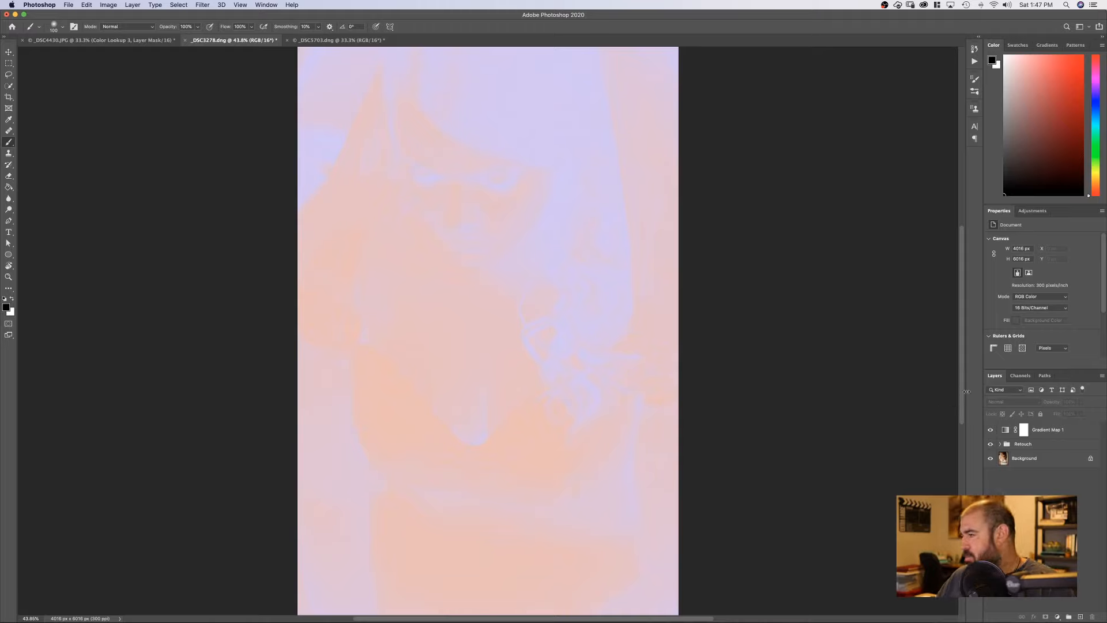
- Set the Gradient Map 1 layer's blend mode to Soft Light
click(1048, 429)
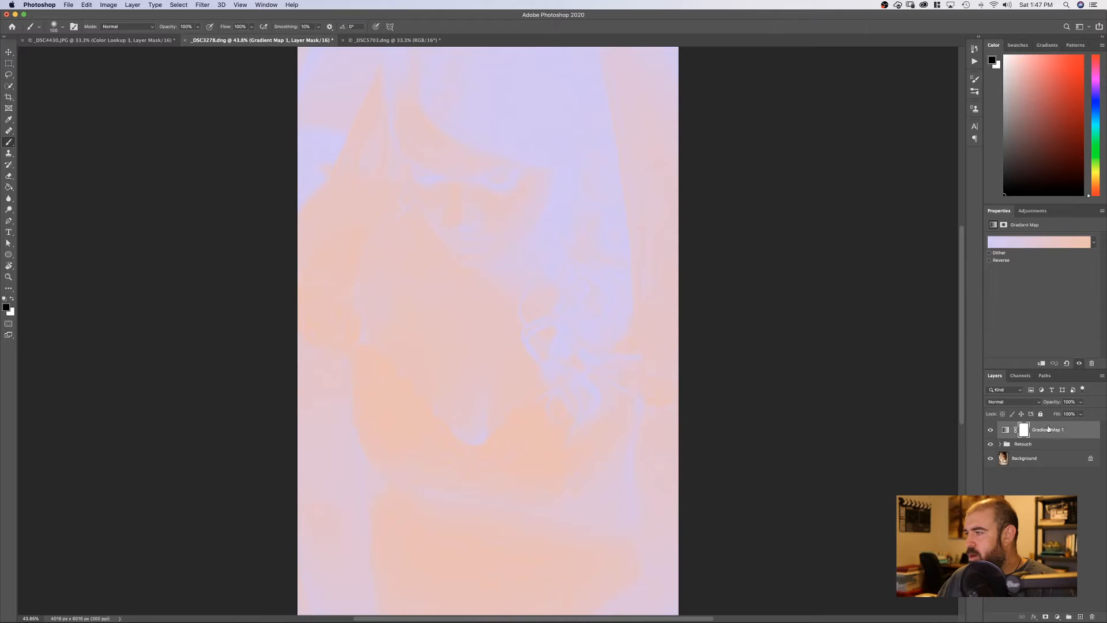
click(1011, 399)
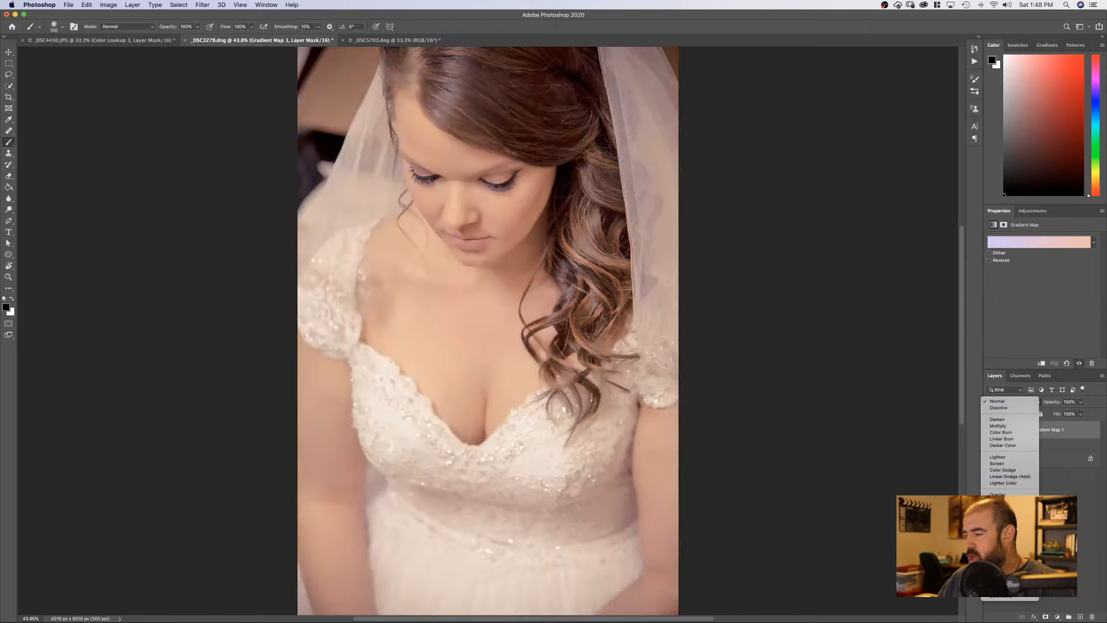
click(1001, 500)
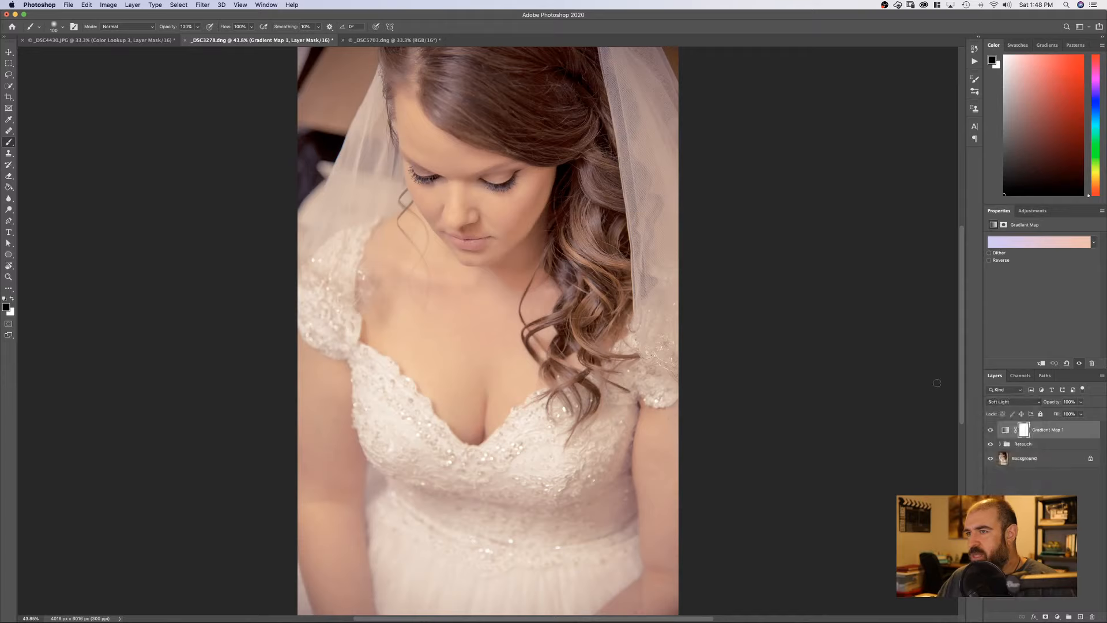
- Compare the portrait with and without the gradient toning by repeatedly toggling the Gradient Map 1 layer's visibility
click(991, 430)
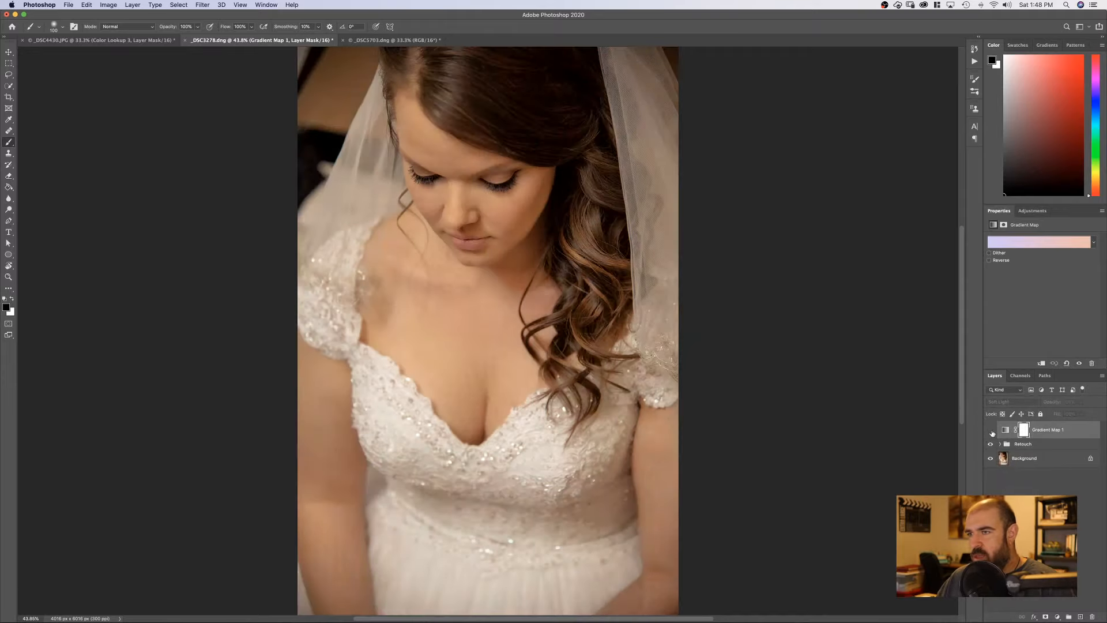
click(992, 431)
click(991, 430)
click(990, 431)
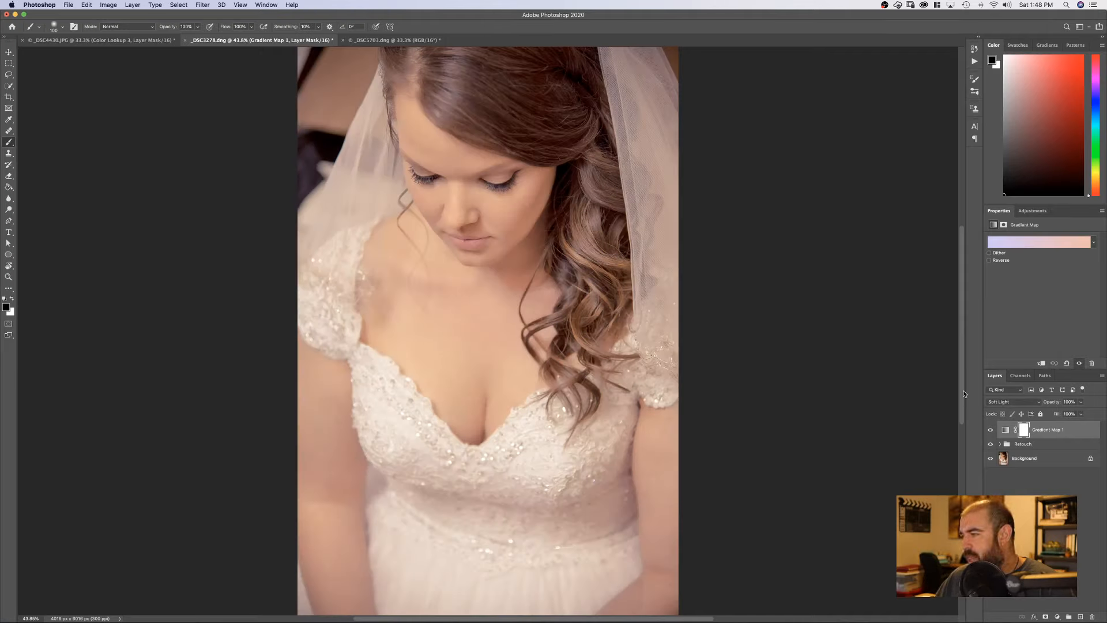
click(991, 430)
click(991, 431)
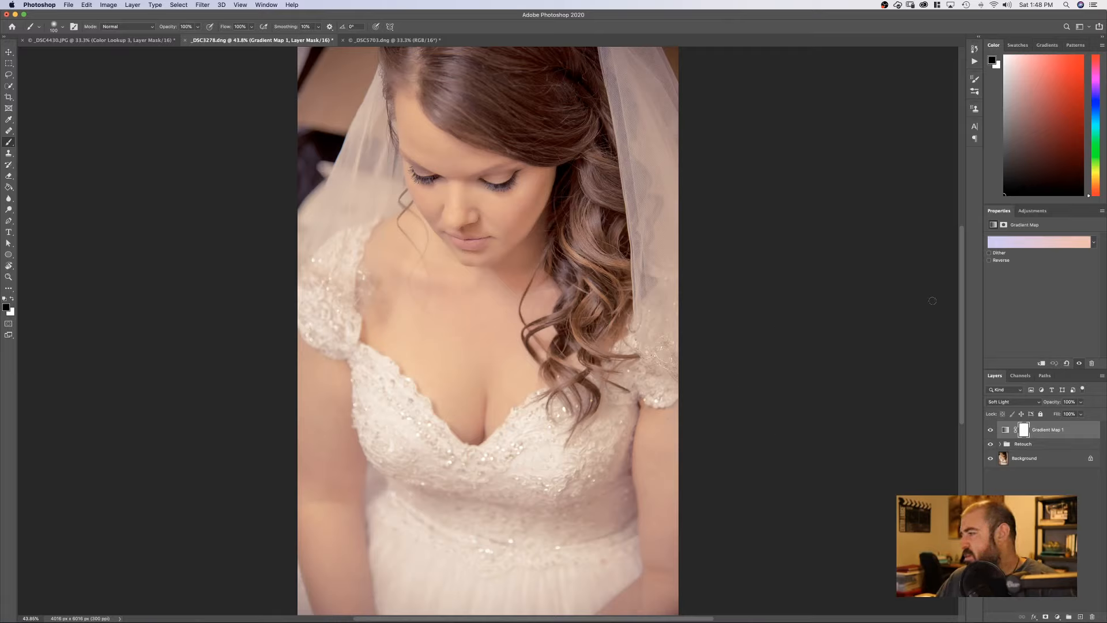
- Add a Curves adjustment layer with a gentle S-curve, darkening shadows and lifting highlights around a fixed midpoint, and check its effect
click(1025, 212)
click(1029, 231)
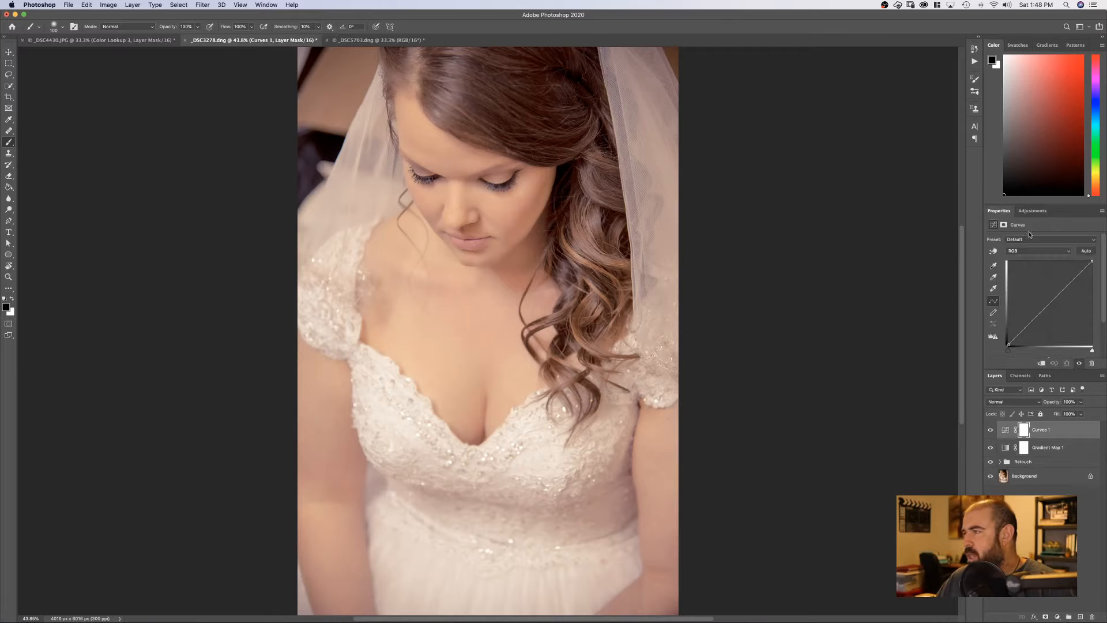
click(1050, 303)
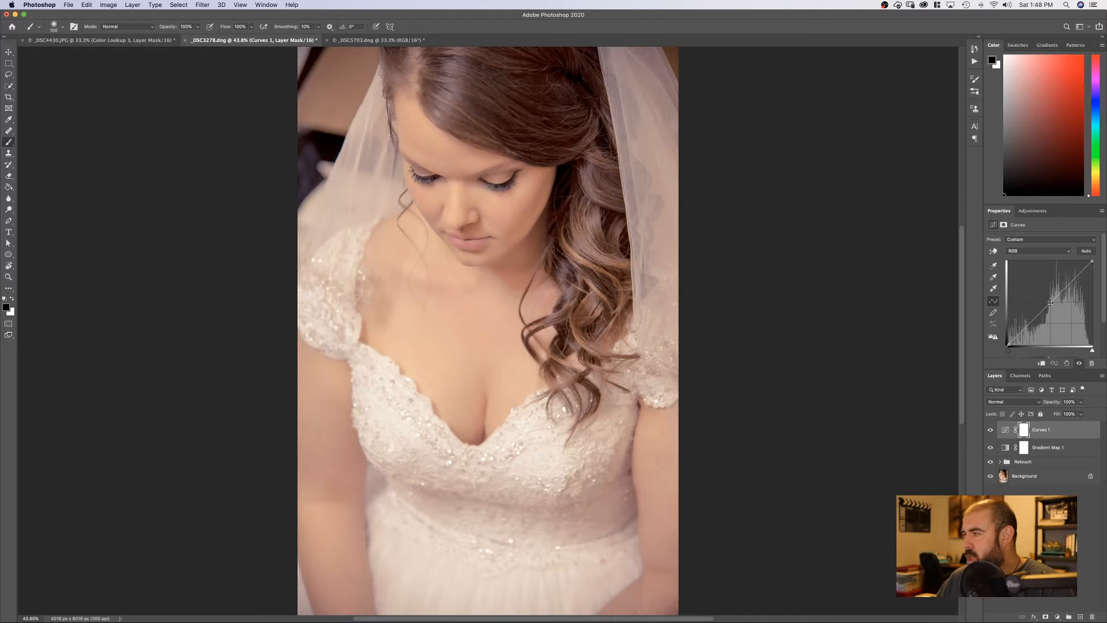
click(1027, 327)
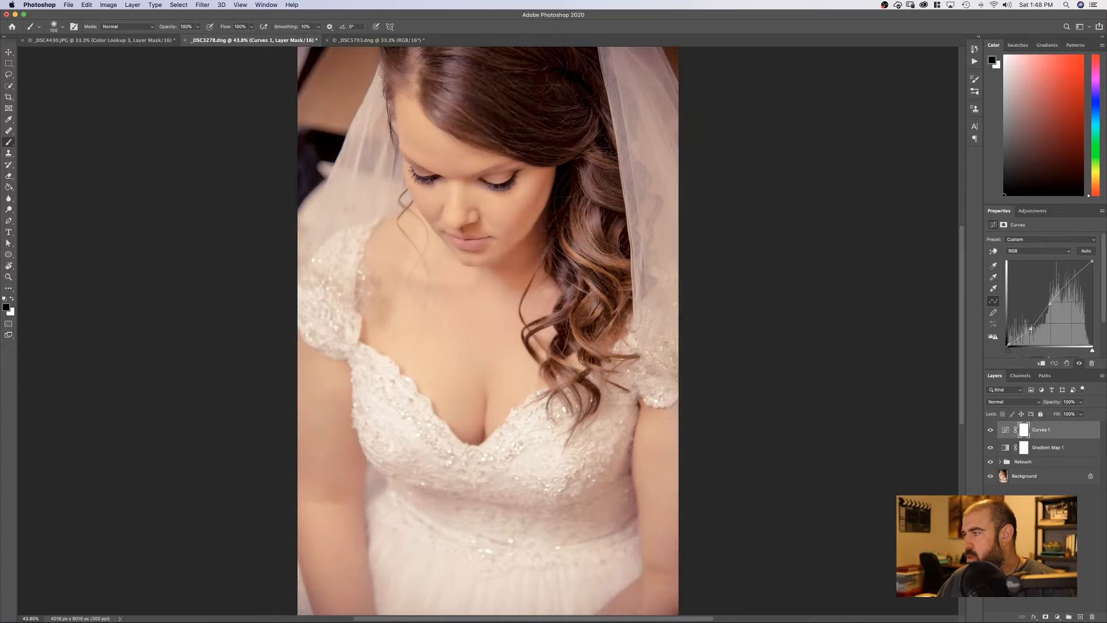
click(1069, 279)
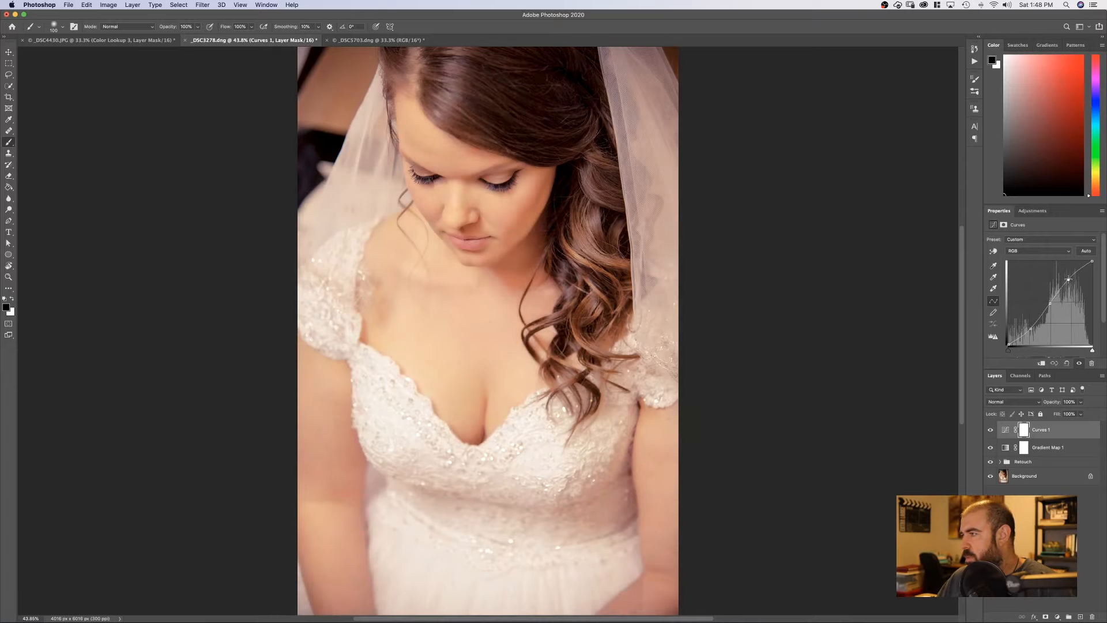
click(991, 430)
click(991, 429)
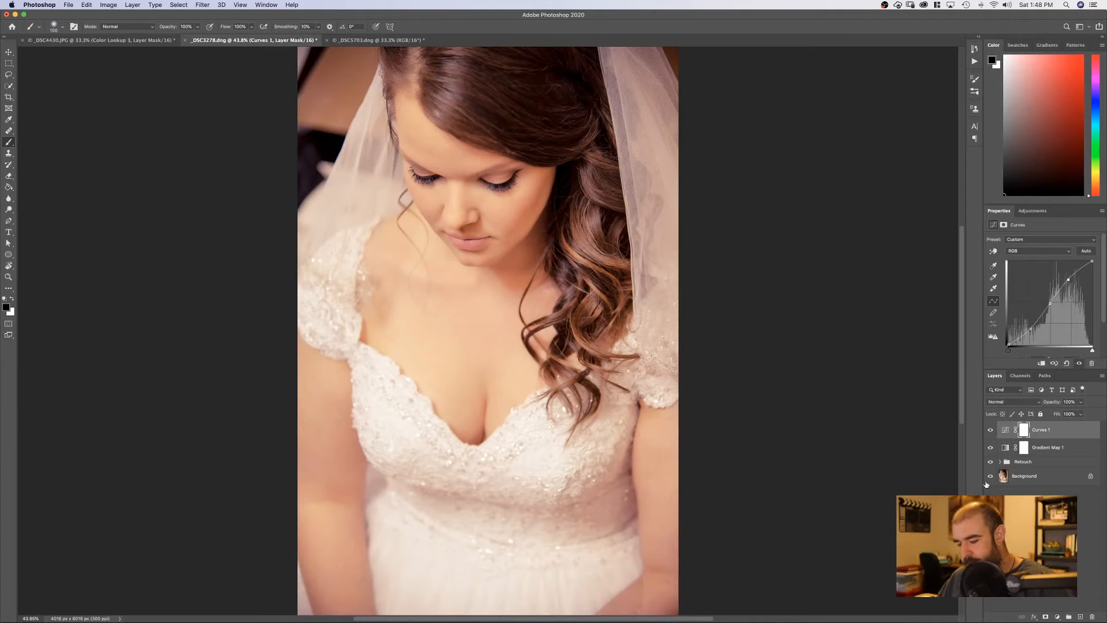
- Compare the original bridal photo with the full color grade by repeatedly isolating the Background layer and restoring all layers
alt+click(991, 478)
alt+click(991, 477)
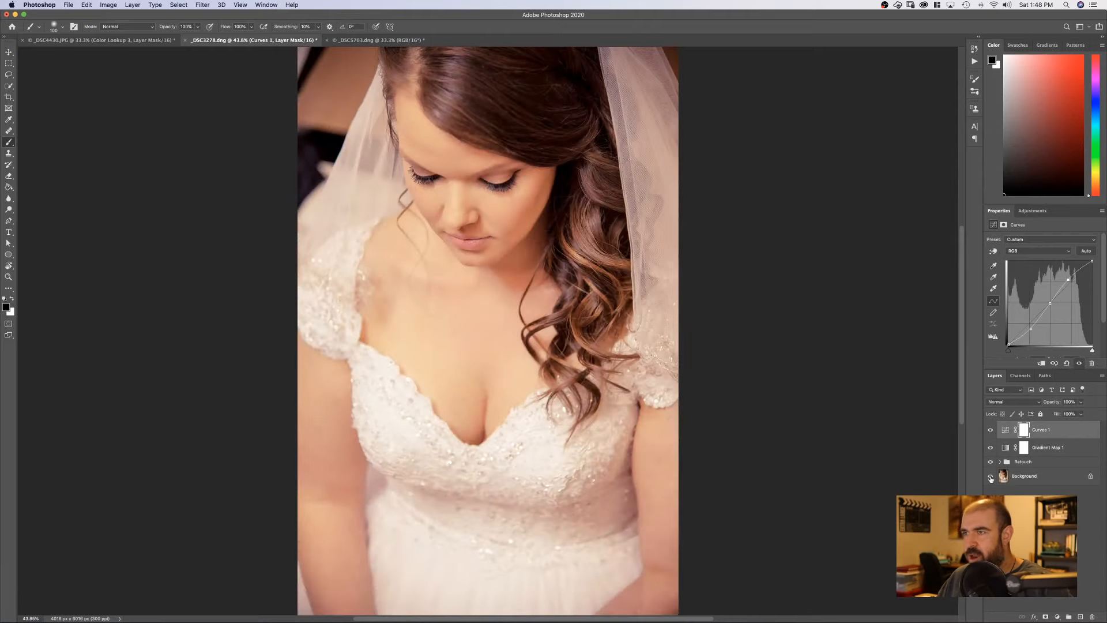
alt+click(991, 478)
alt+click(991, 477)
alt+click(991, 477)
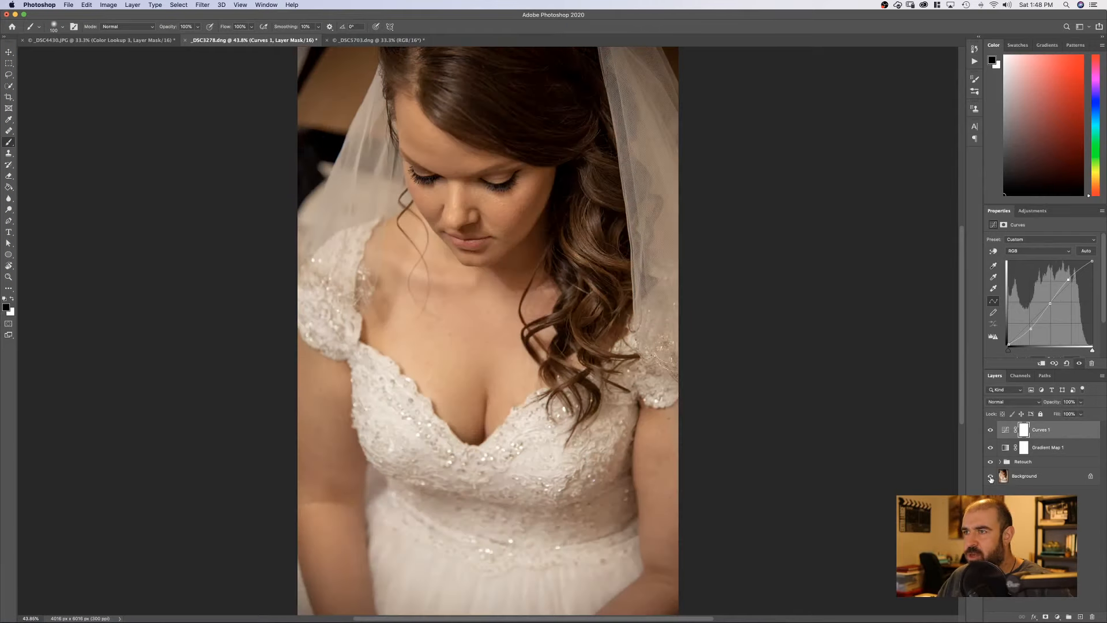
alt+click(991, 478)
alt+click(991, 477)
alt+click(991, 477)
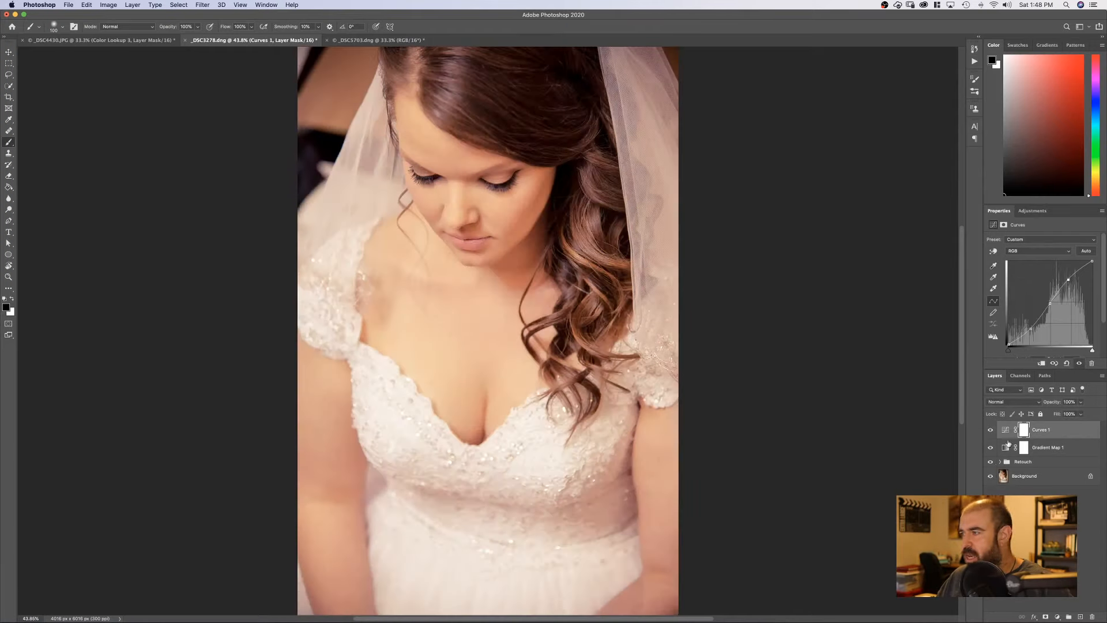
- Reduce the Gradient Map 1 layer's opacity to 80% and check the effect by toggling its visibility
click(1050, 449)
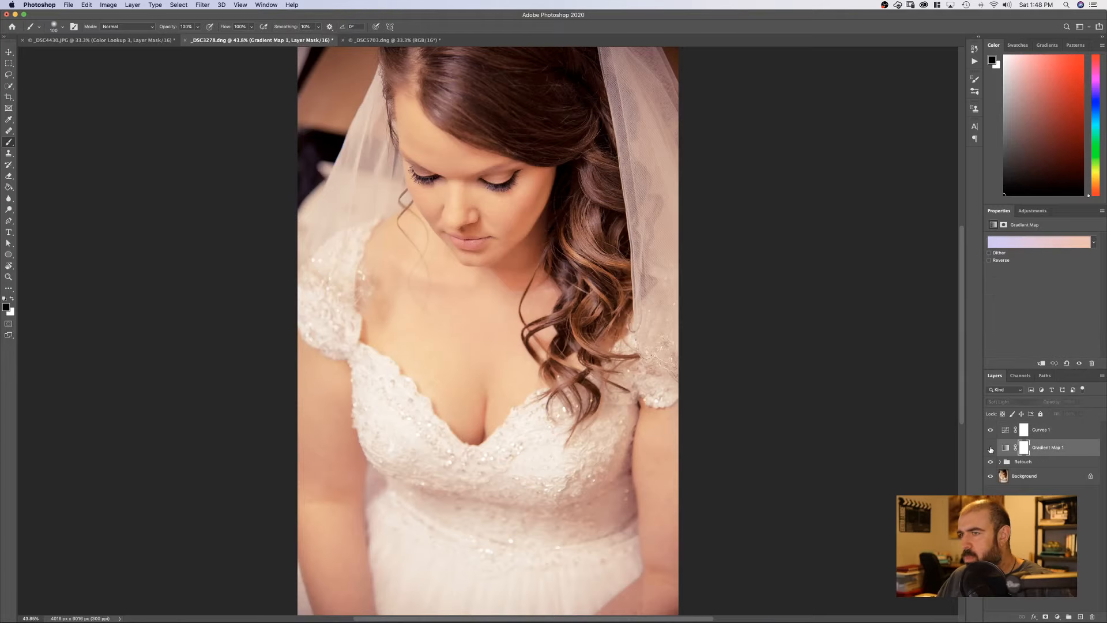
click(992, 448)
click(992, 448)
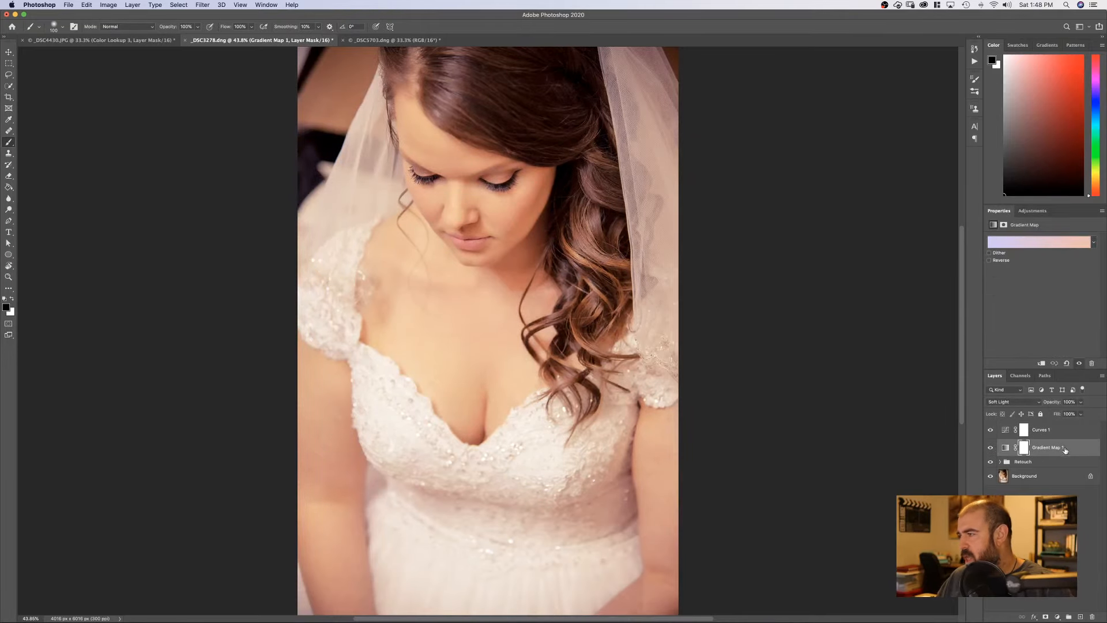
drag(1055, 402, 1045, 404)
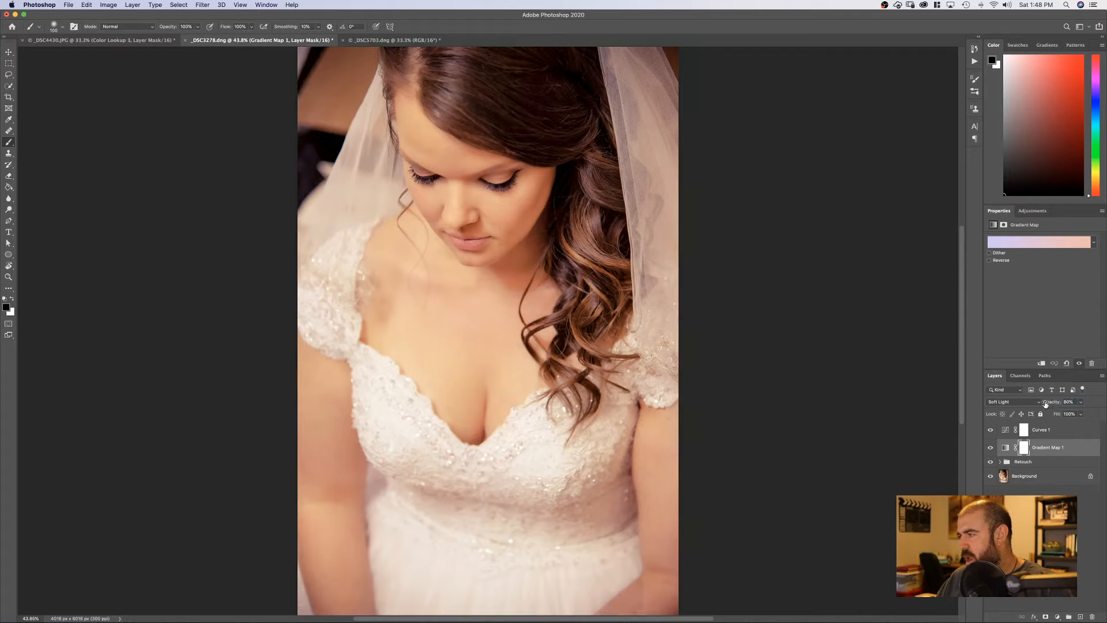
click(990, 450)
click(990, 450)
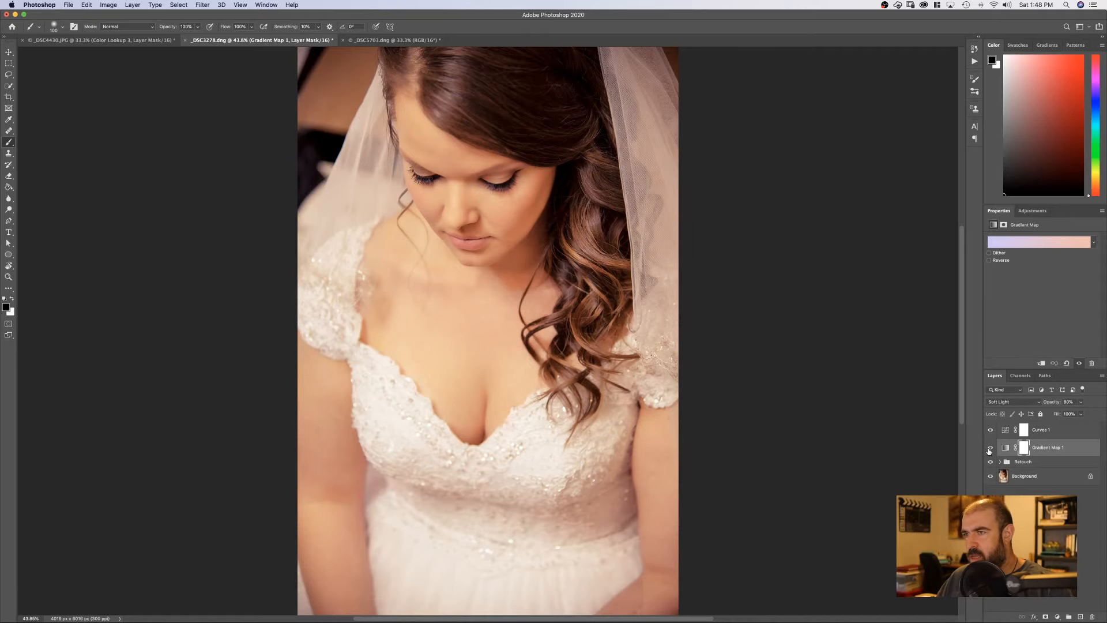
- Check the Curves 1 layer's effect by toggling its visibility and reduce its opacity to about 75%
click(991, 431)
click(990, 432)
click(990, 431)
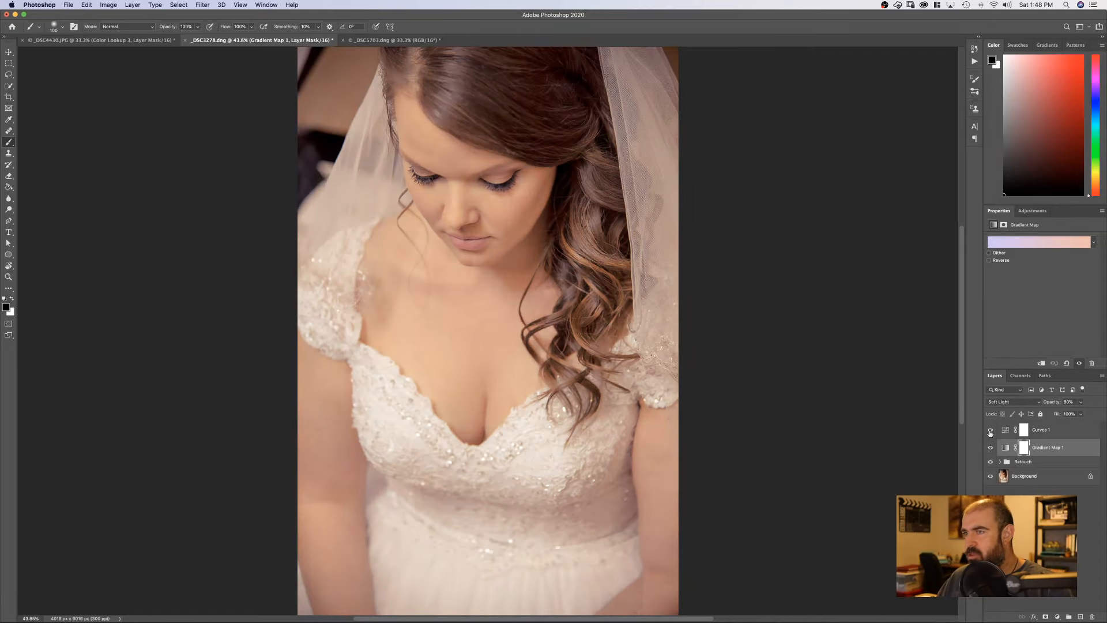
click(990, 431)
click(1045, 429)
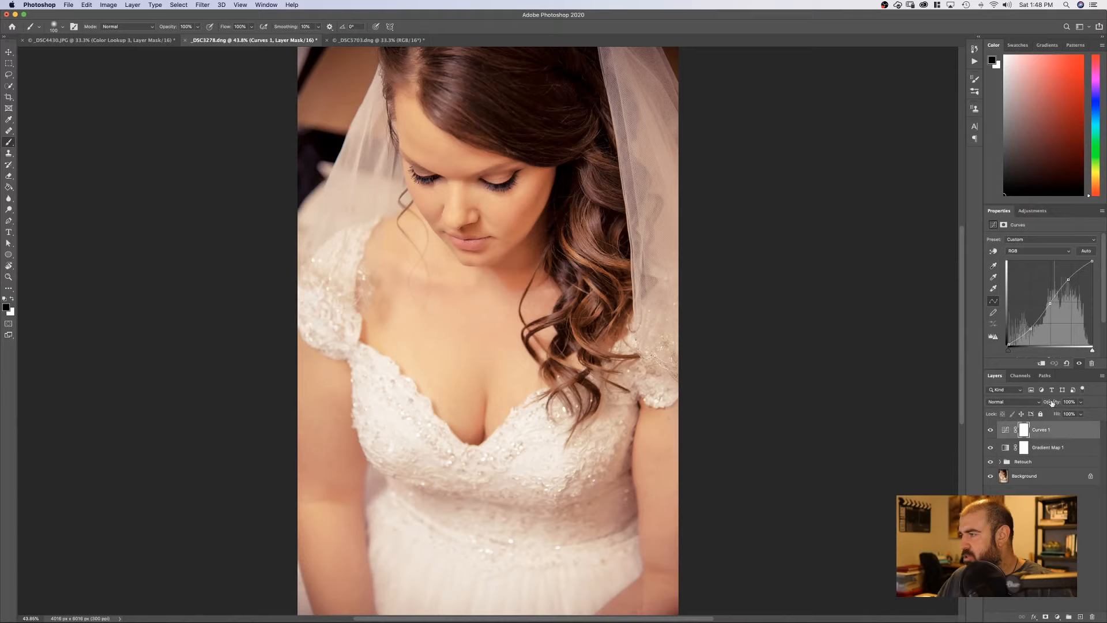
drag(1051, 404, 1041, 405)
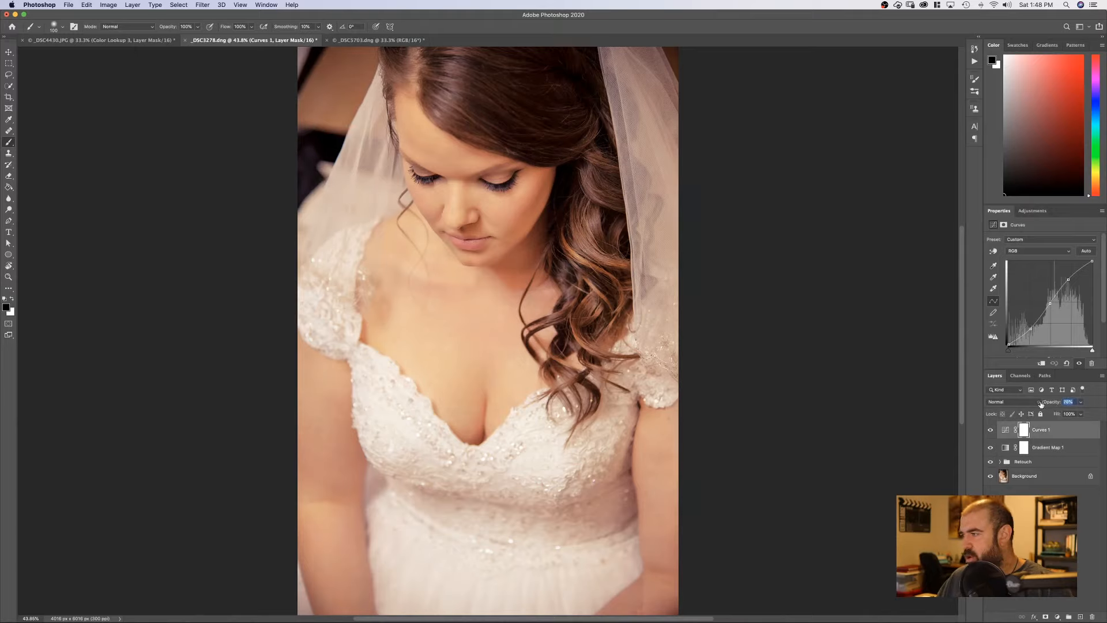
click(990, 431)
click(990, 431)
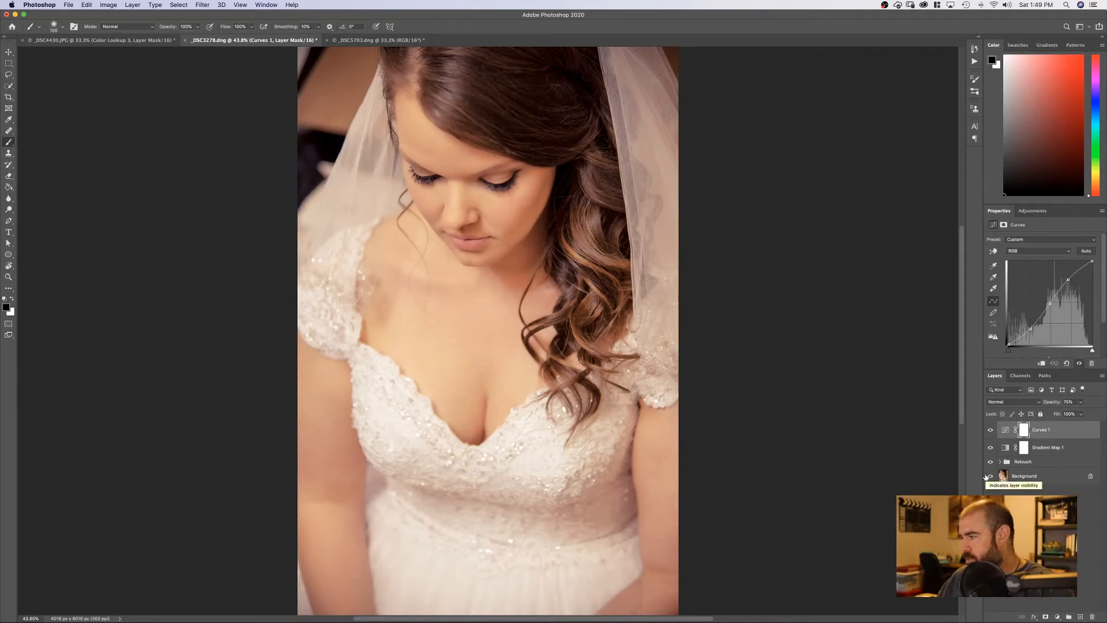
alt+click(992, 478)
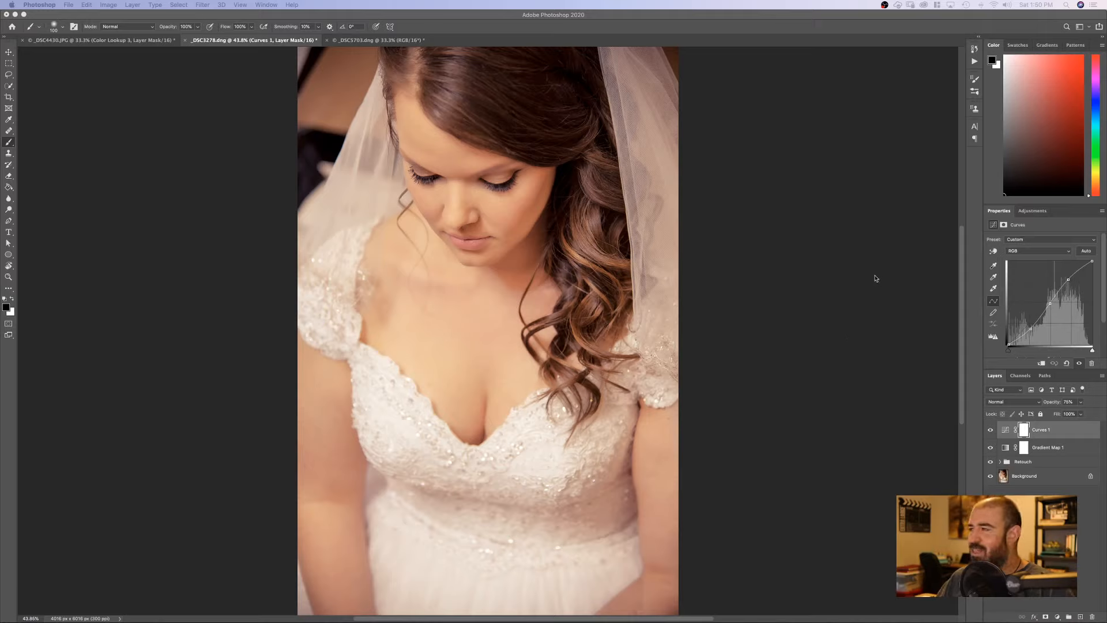
- Add a second Curves adjustment layer and pull the lower part of the curve down to darken the image
click(1038, 212)
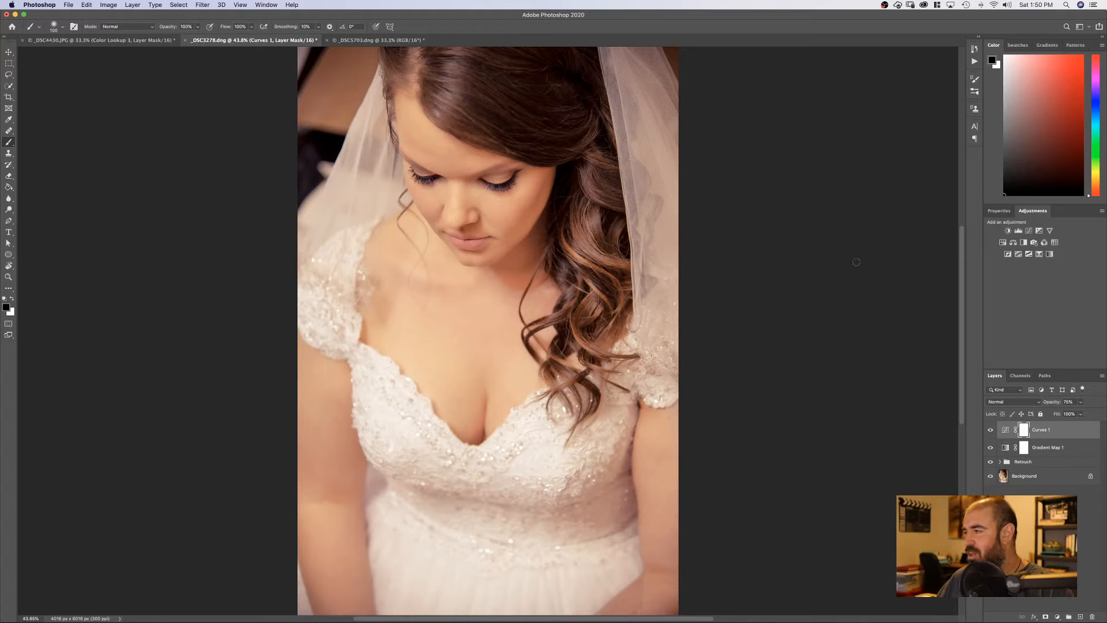
click(1030, 231)
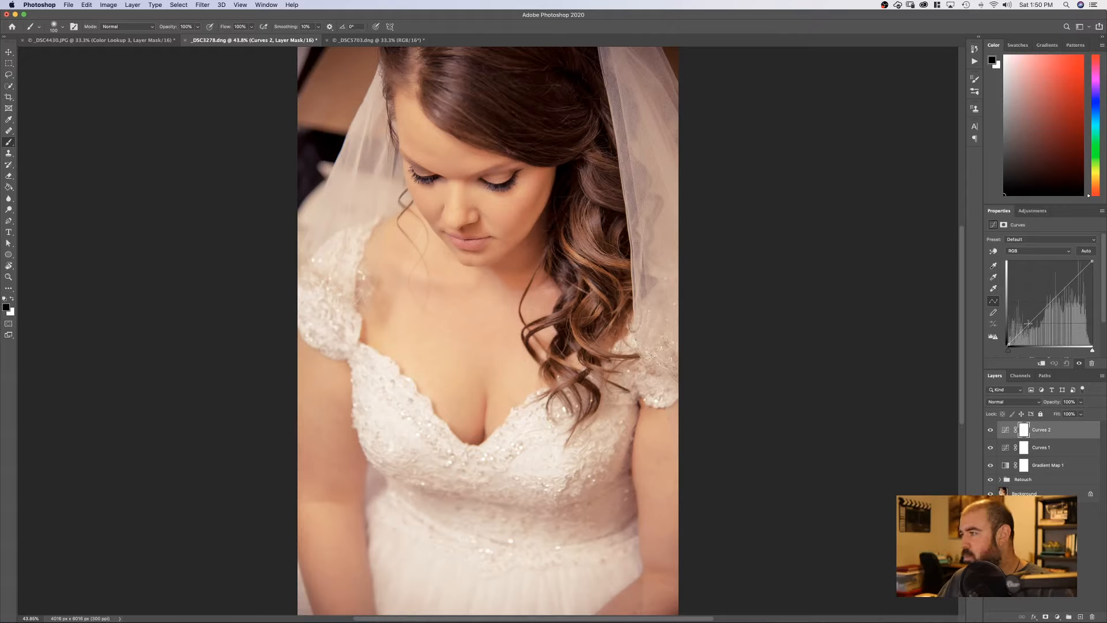
drag(1028, 323, 1032, 331)
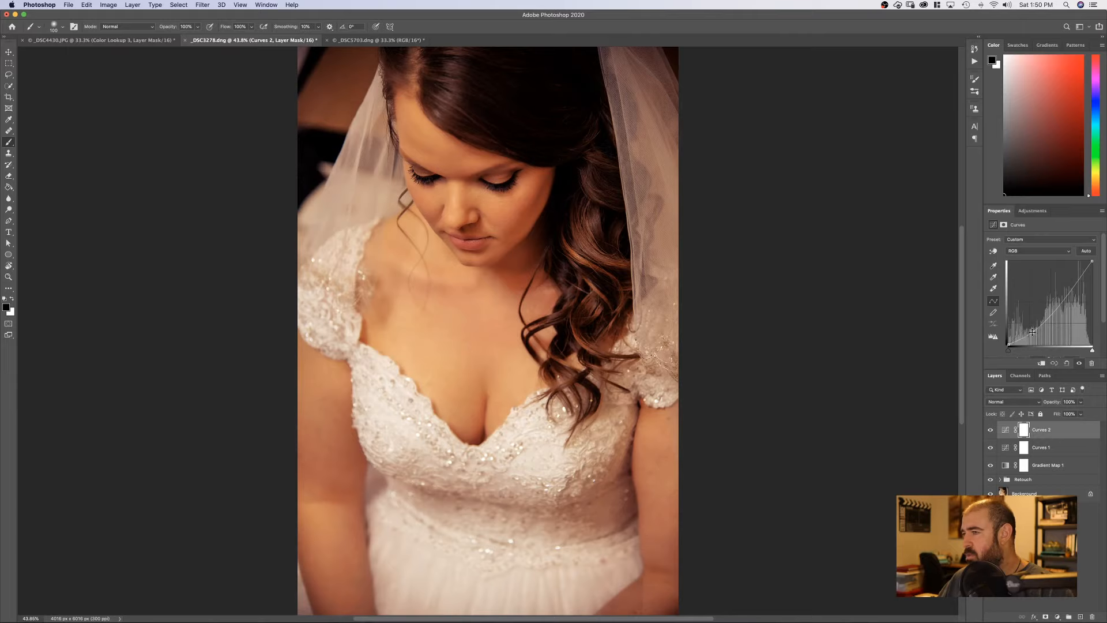
- Paint black at the center of the Curves 2 mask with a soft brush of about 4800 px
click(1024, 429)
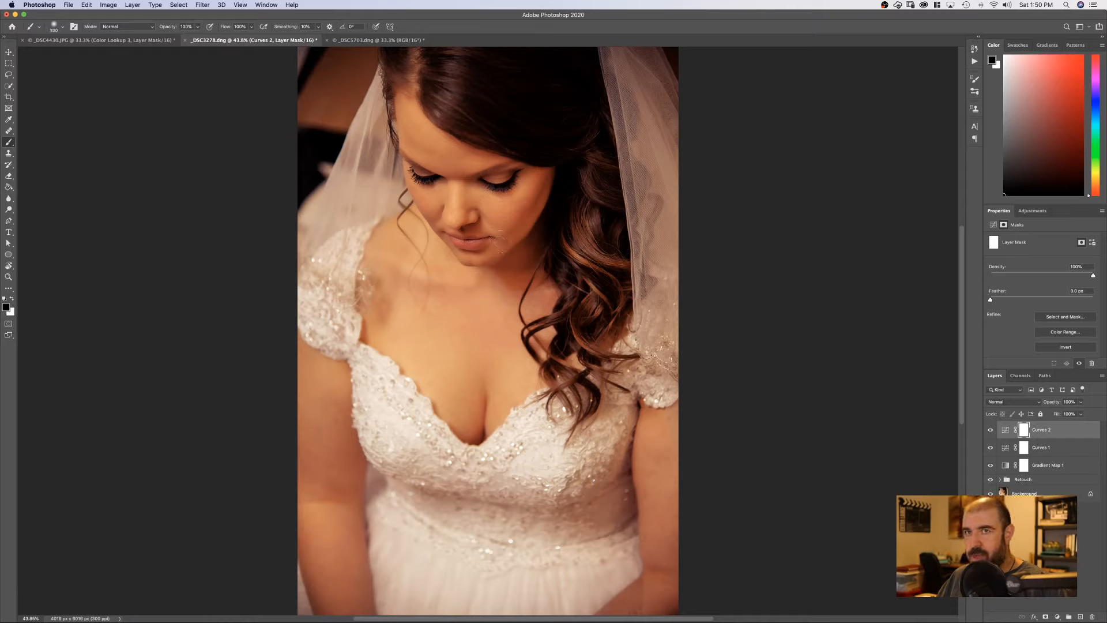
key(bracketright)
key(bracketright)
key(bracketright)
key(bracketright)
key(bracketright)
key(bracketright)
key(bracketright)
key(bracketright)
key(bracketright)
key(bracketright)
key(bracketright)
key(bracketright)
key(bracketright)
key(bracketright)
key(bracketright)
key(bracketright)
key(bracketright)
key(bracketright)
key(bracketright)
key(bracketright)
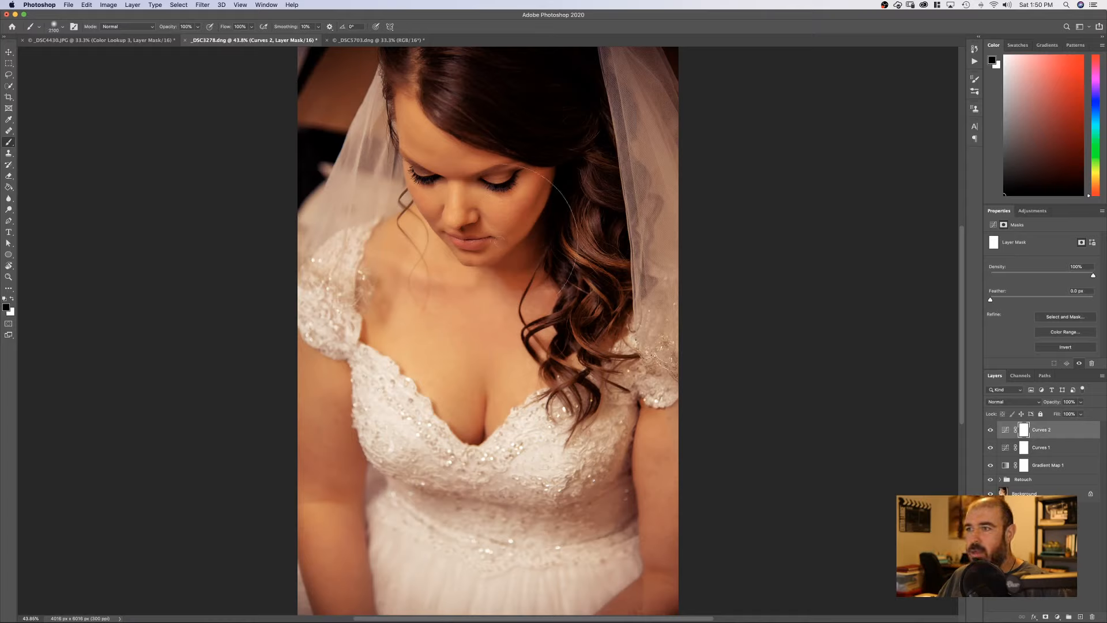
key(bracketright)
key(bracketright)
key(bracketright)
key(bracketright)
key(bracketright)
key(bracketright)
key(bracketright)
key(bracketright)
key(bracketright)
key(bracketright)
key(bracketright)
key(bracketright)
key(bracketright)
key(bracketright)
key(bracketright)
key(bracketright)
key(bracketright)
key(bracketright)
key(bracketright)
key(bracketright)
key(bracketright)
key(bracketright)
key(bracketright)
click(492, 264)
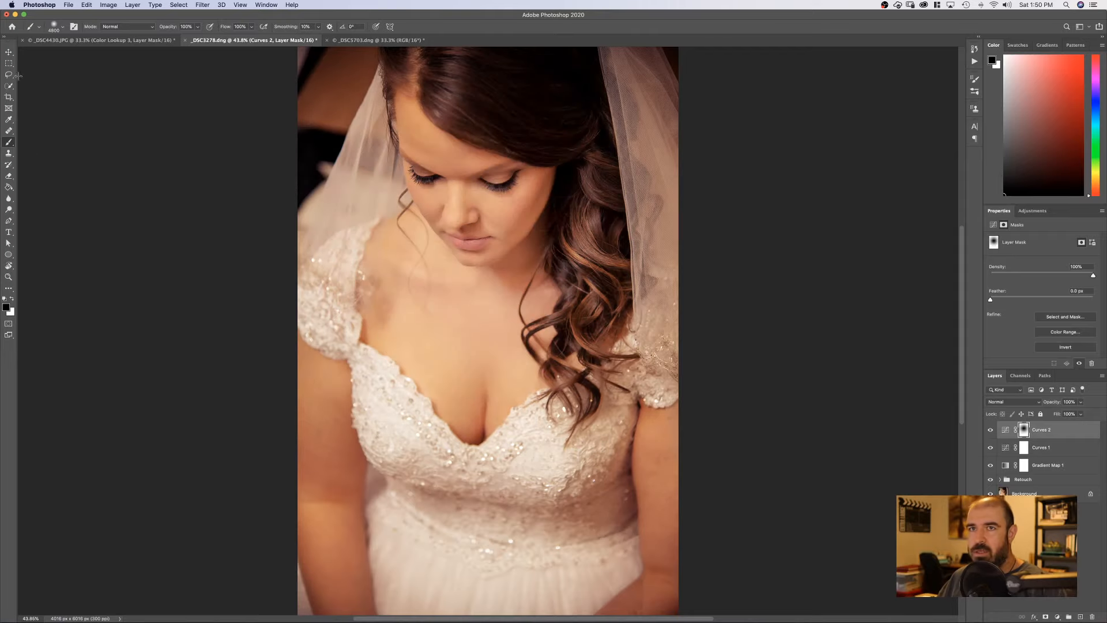
click(63, 27)
drag(103, 51, 93, 55)
click(168, 209)
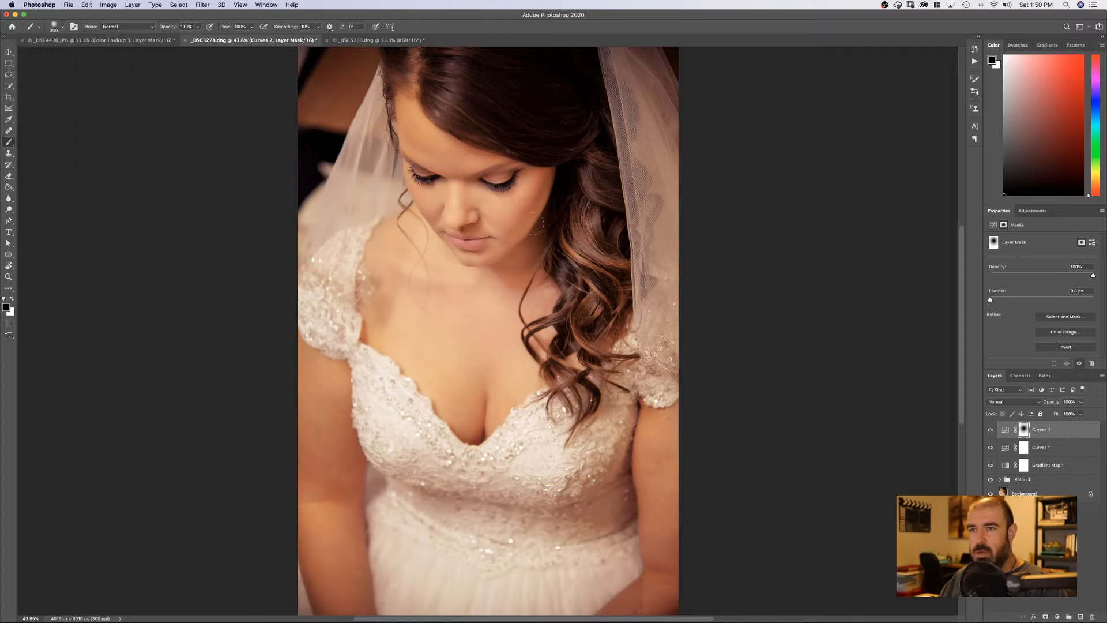
key(bracketright)
key(bracketright)
key(bracketright)
key(bracketright)
key(bracketright)
key(bracketright)
key(bracketright)
key(bracketright)
key(bracketright)
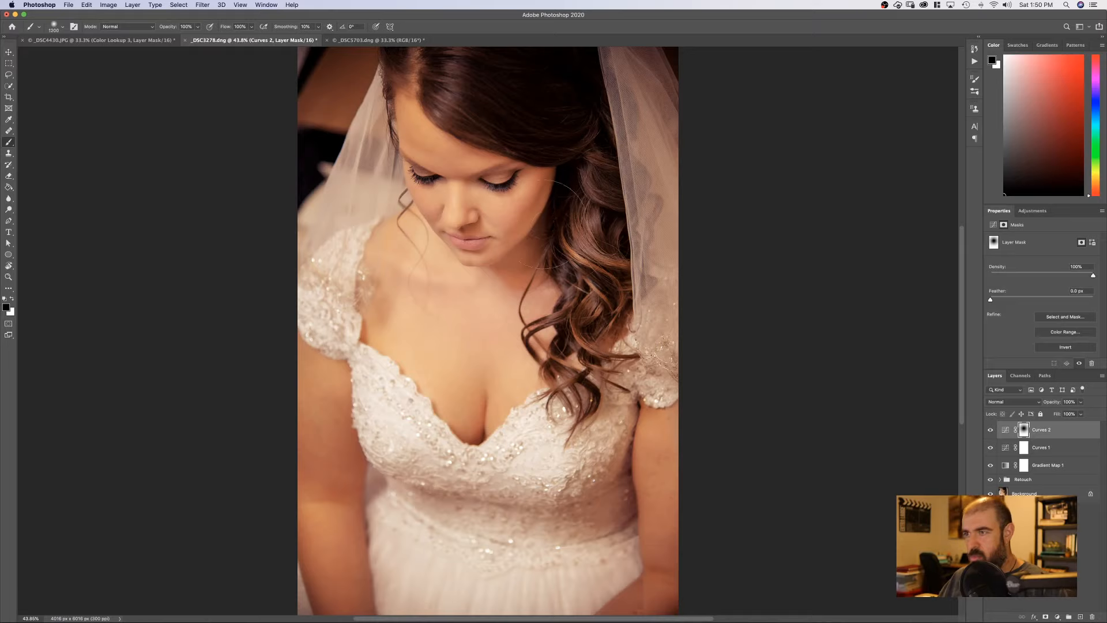
key(bracketright)
key(bracketright)
key(bracketright)
key(bracketright)
key(bracketright)
key(bracketright)
key(bracketright)
key(bracketright)
key(bracketright)
key(bracketright)
key(bracketright)
key(bracketright)
key(bracketright)
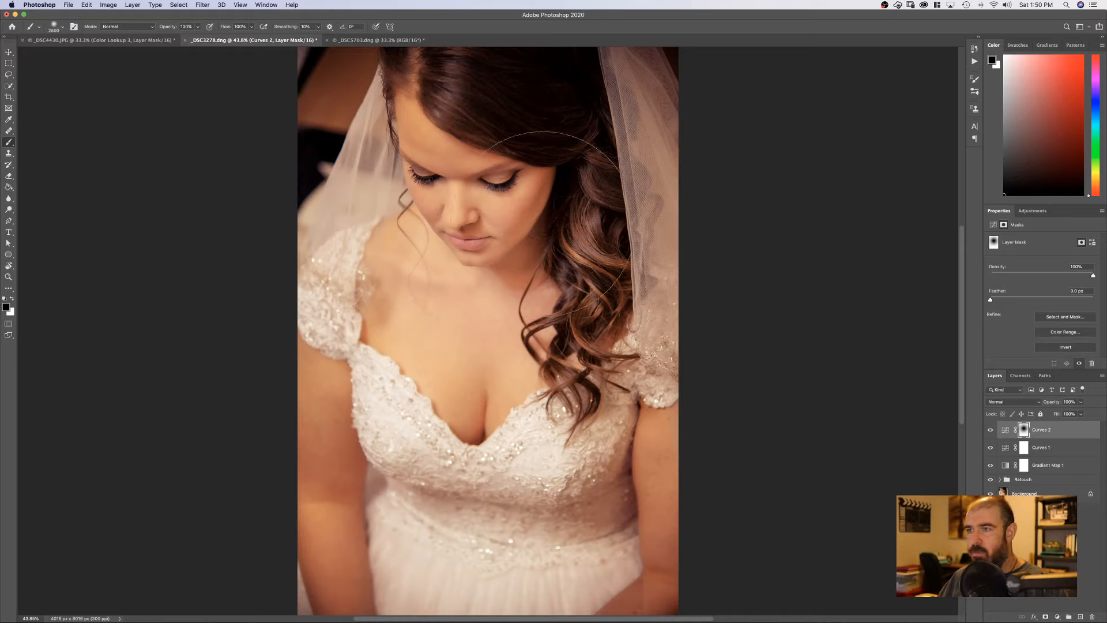
key(bracketright)
key(bracketright)
key(bracketright)
key(bracketright)
key(bracketright)
key(bracketright)
key(bracketright)
key(bracketright)
key(bracketright)
key(bracketright)
key(bracketright)
key(bracketright)
key(bracketright)
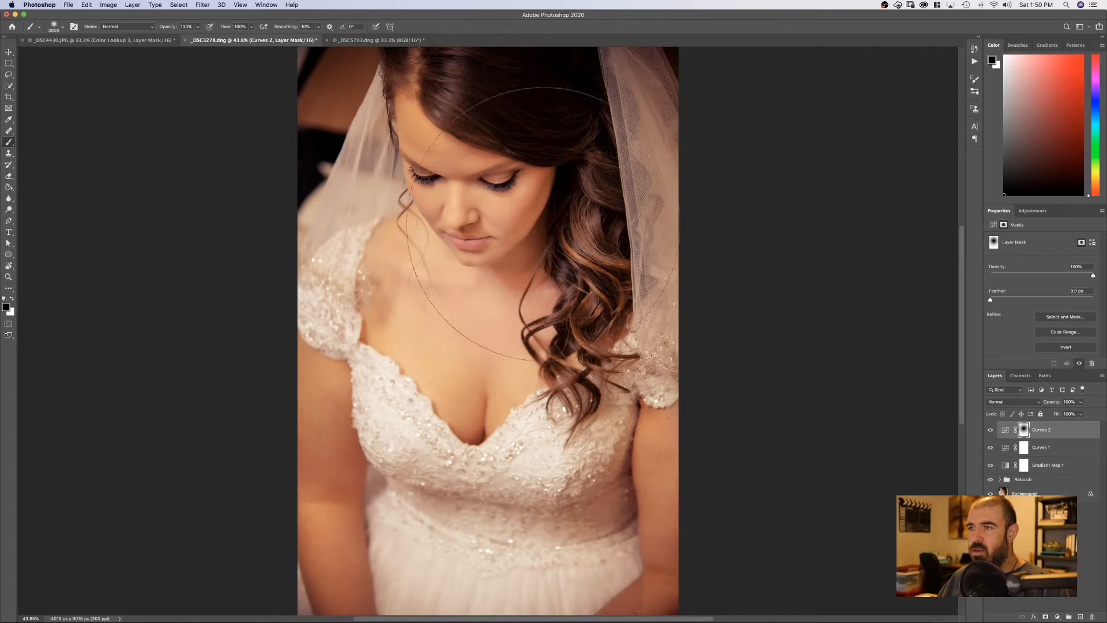
key(bracketright)
key(bracketright)
key(bracketright)
key(bracketright)
key(bracketright)
key(bracketright)
key(bracketright)
key(bracketright)
key(bracketright)
key(bracketright)
- Set the soft brush to about 3300 px and paint black on the Curves 2 mask over the bride's face and chest
click(65, 29)
drag(102, 54, 99, 55)
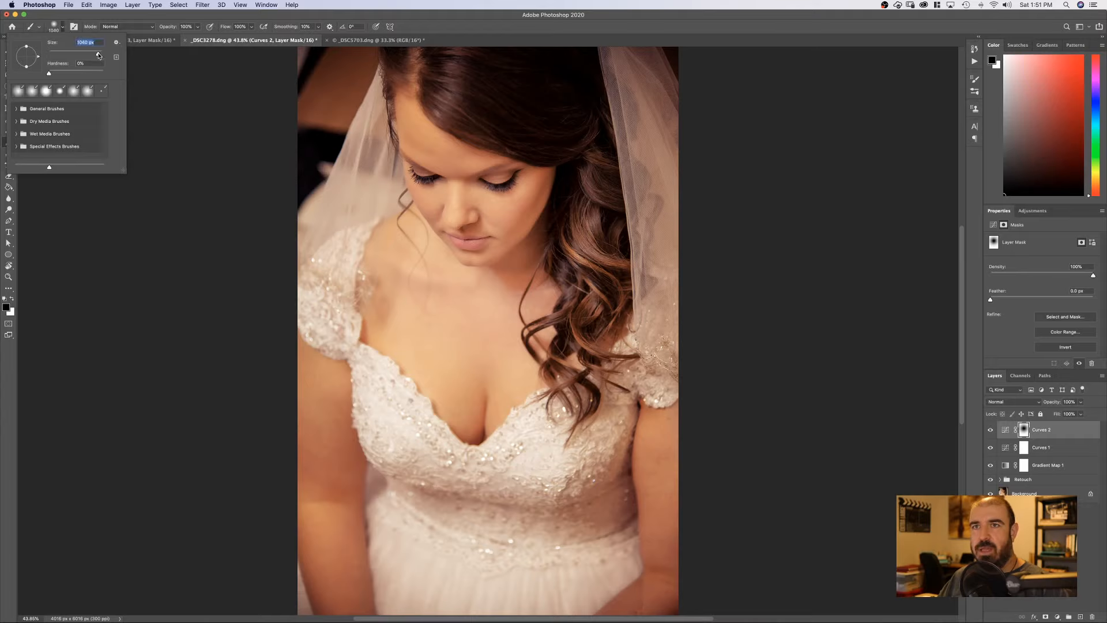
click(218, 143)
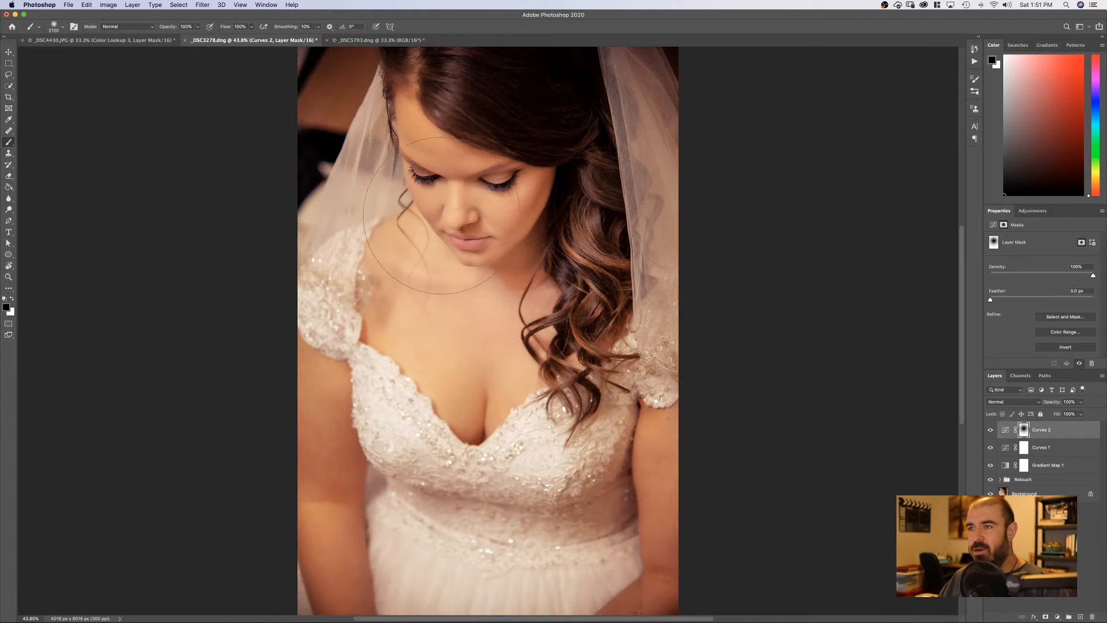
key(bracketright)
key(bracketright)
key(bracketright)
key(bracketright)
key(bracketright)
key(bracketright)
key(bracketright)
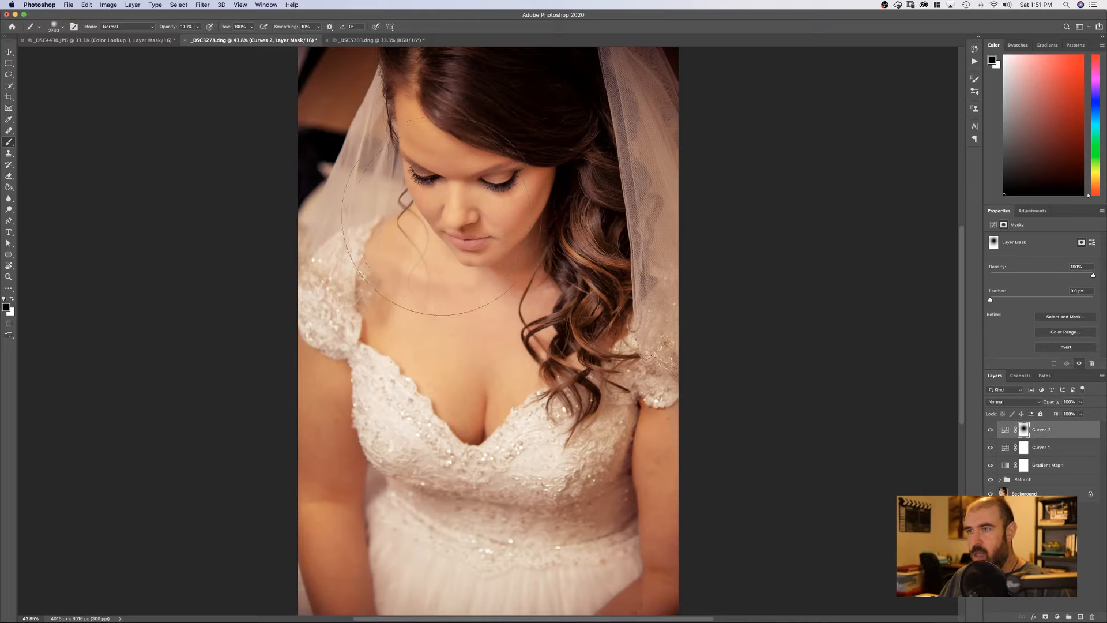
key(bracketright)
key(bracketright)
key(bracketright)
key(bracketright)
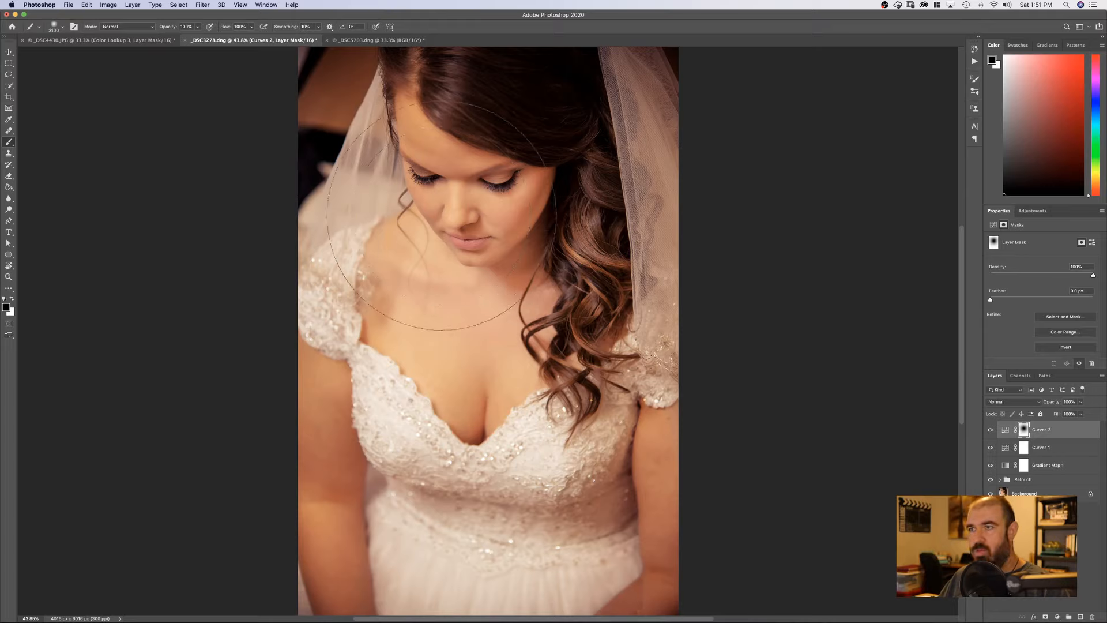
key(bracketright)
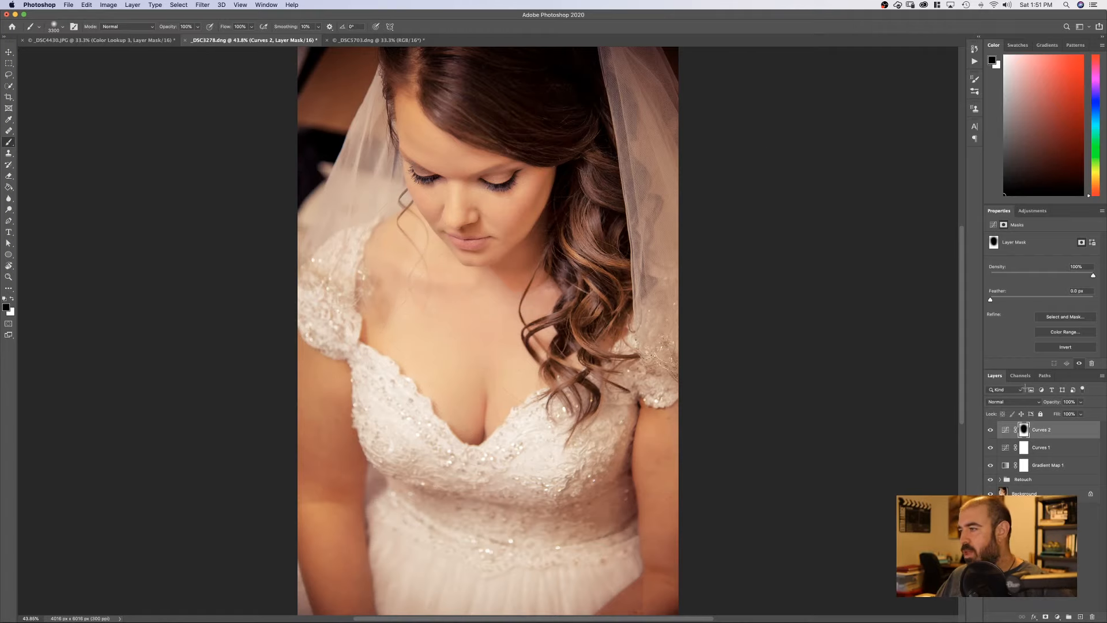
- Check the masked darkening effect by repeatedly toggling the Curves 2 layer's visibility
click(991, 431)
click(991, 432)
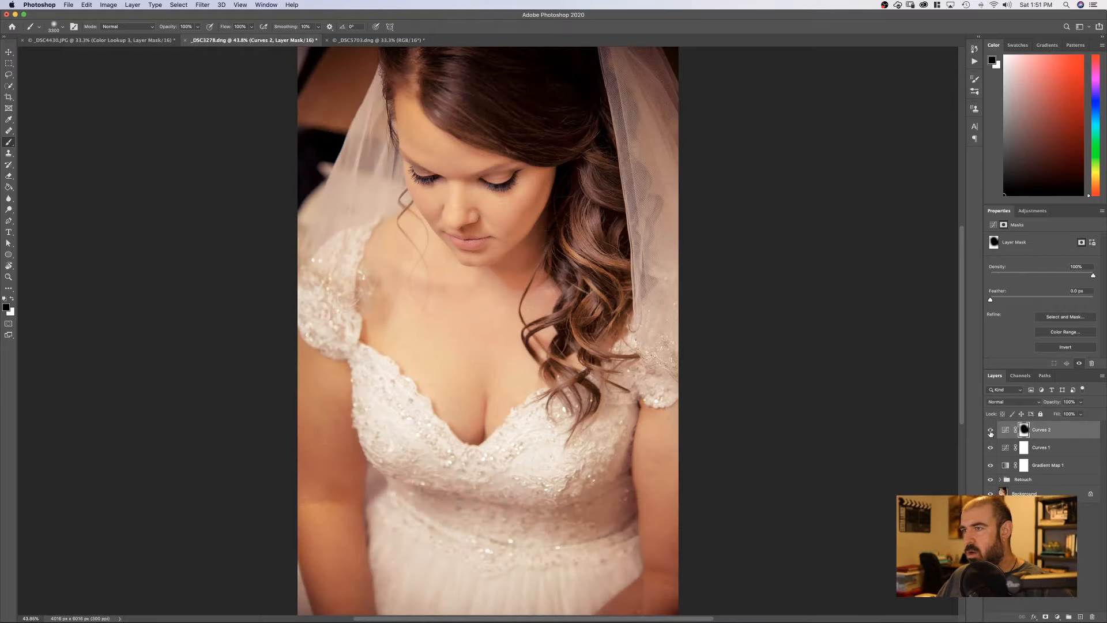
click(991, 433)
click(991, 432)
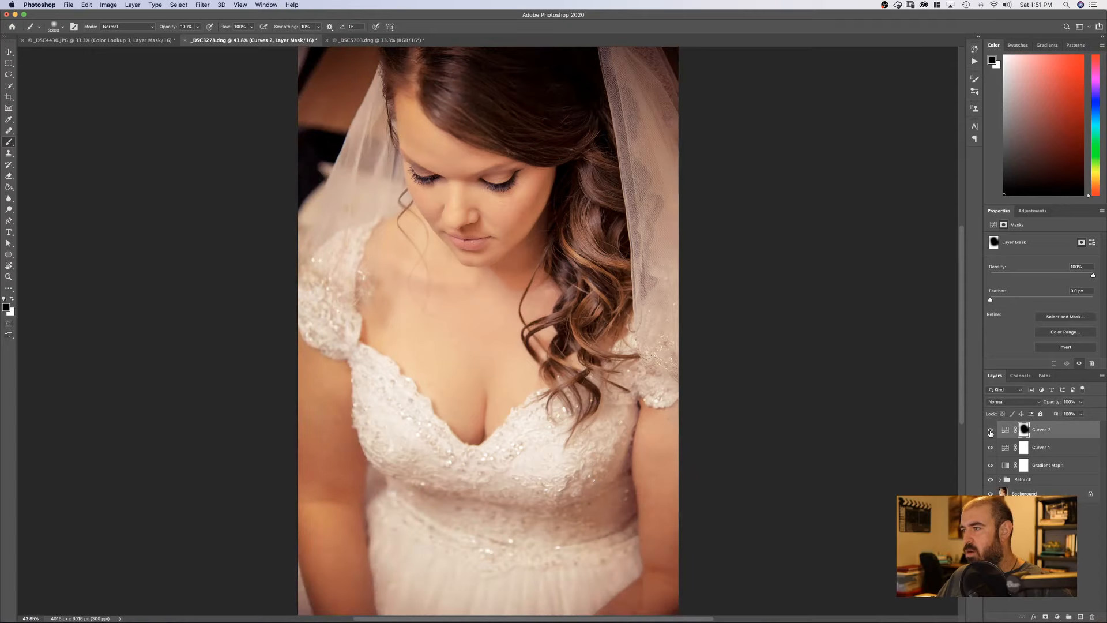
click(991, 432)
click(991, 432)
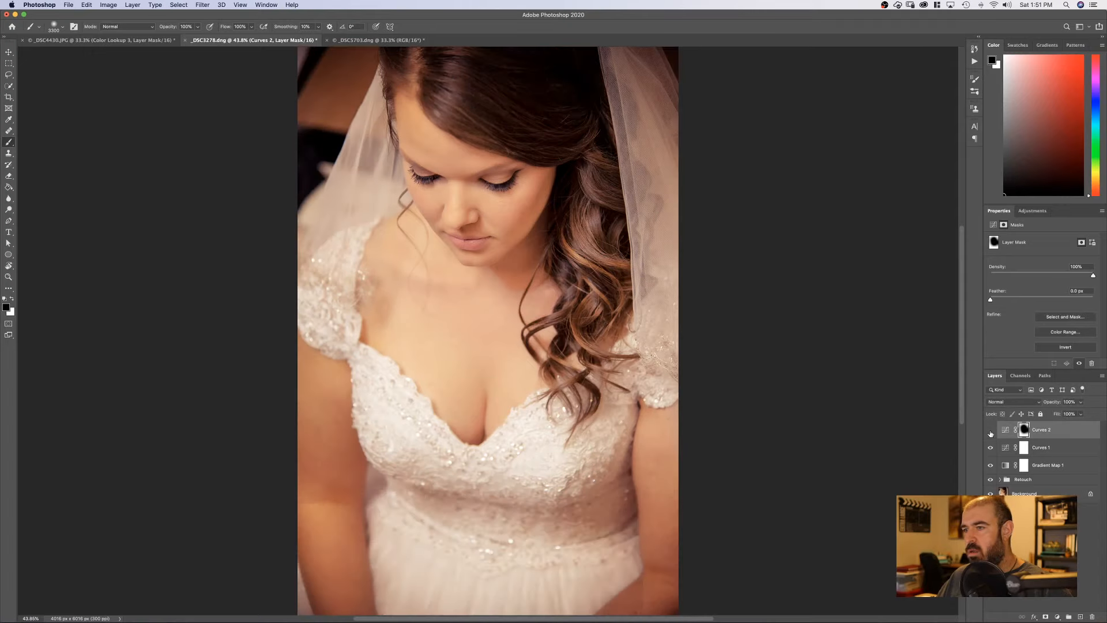
click(991, 432)
click(991, 432)
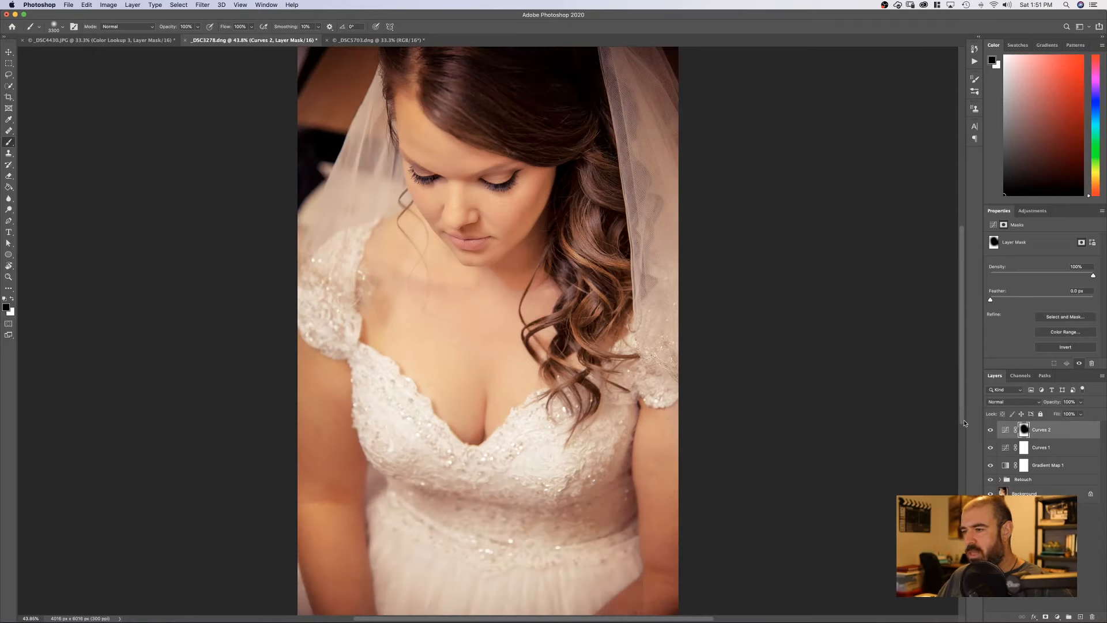
- Reduce the Curves 2 layer's opacity to about 66%
click(1006, 430)
drag(1060, 404, 1052, 406)
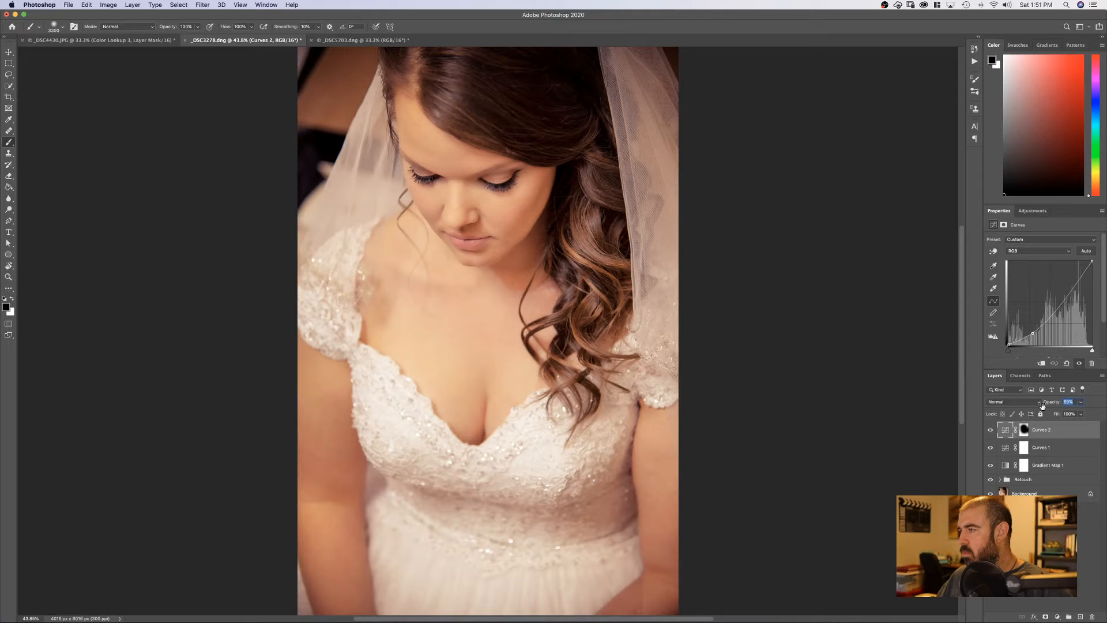
drag(1043, 406, 1042, 406)
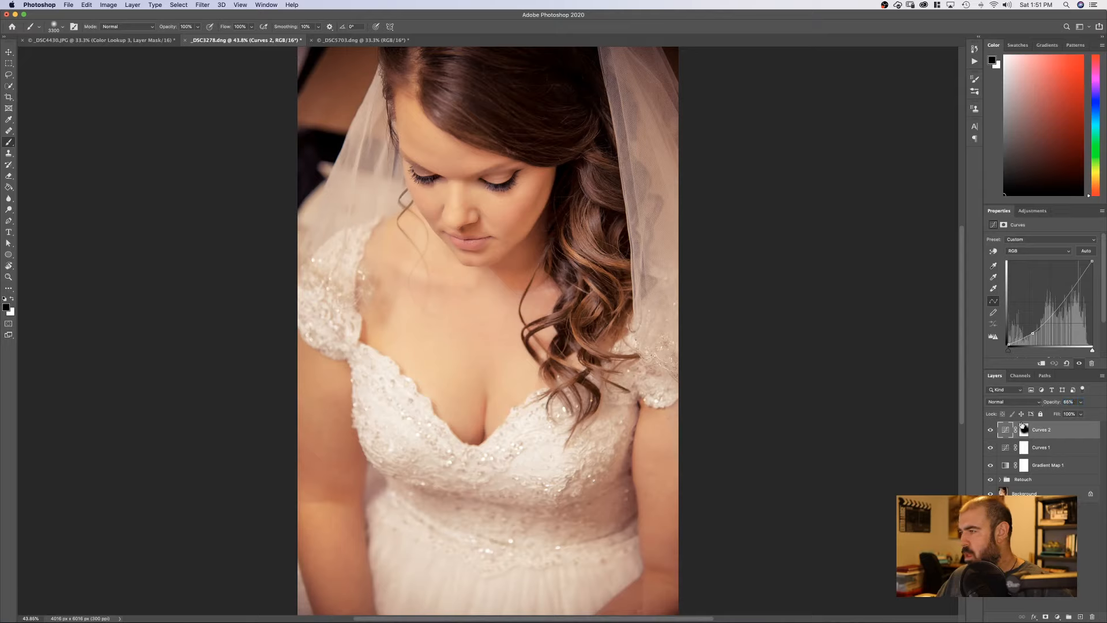
- Try painting white across the Curves 2 mask to bring the darkening back over the hair and face
click(1024, 431)
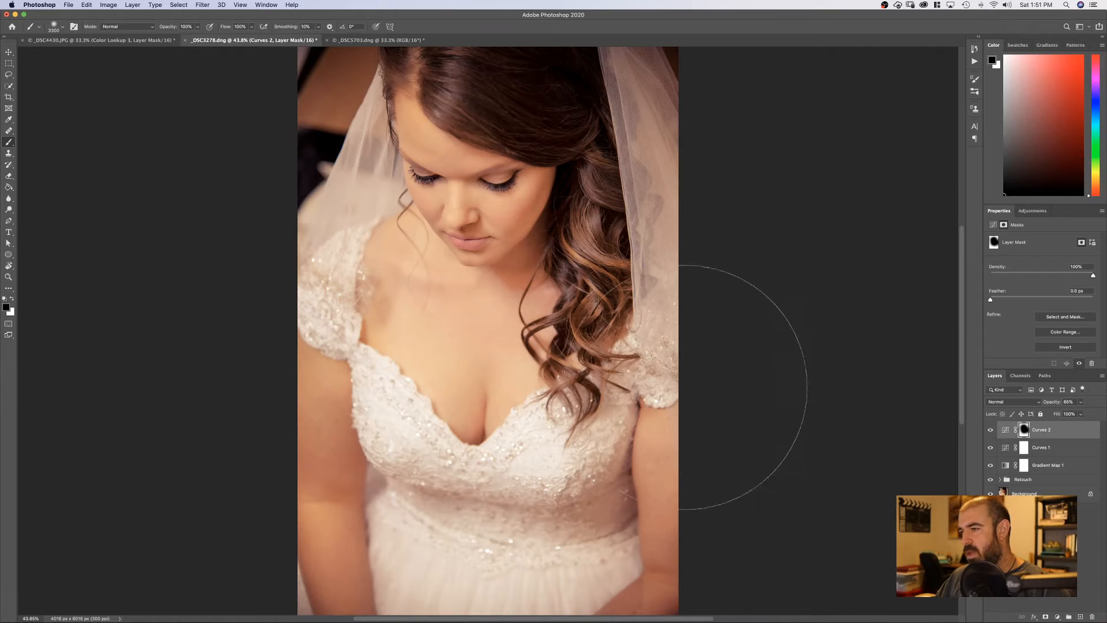
key(x)
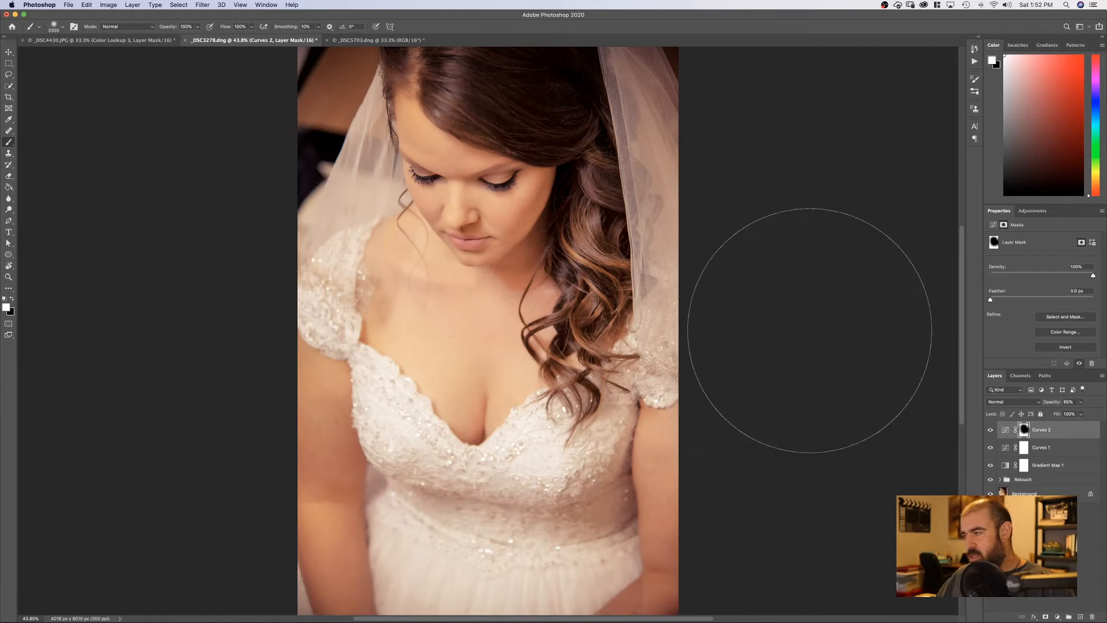
drag(660, 339, 6, 45)
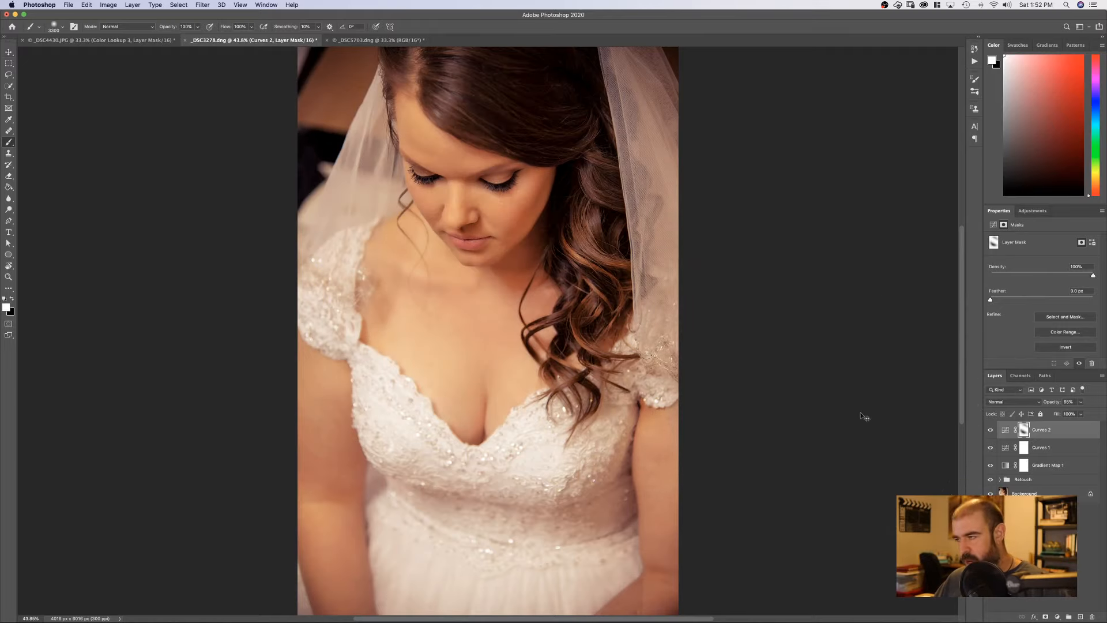
key(super+z)
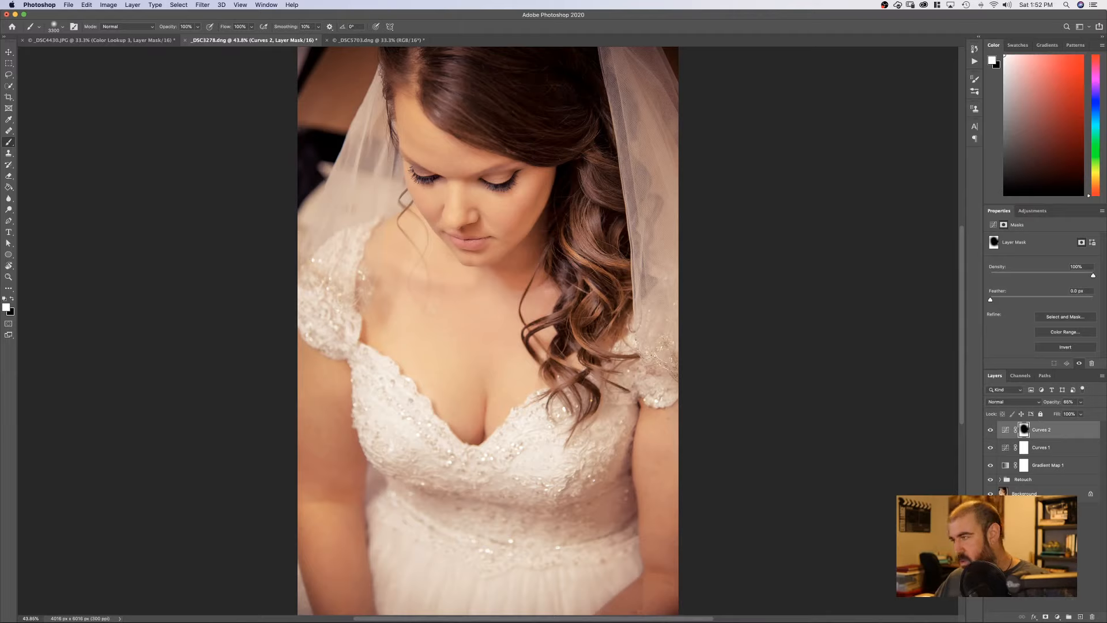
- Compare the original photo with the finished grade by repeatedly isolating the Background layer and restoring the others
alt+click(991, 494)
alt+click(991, 494)
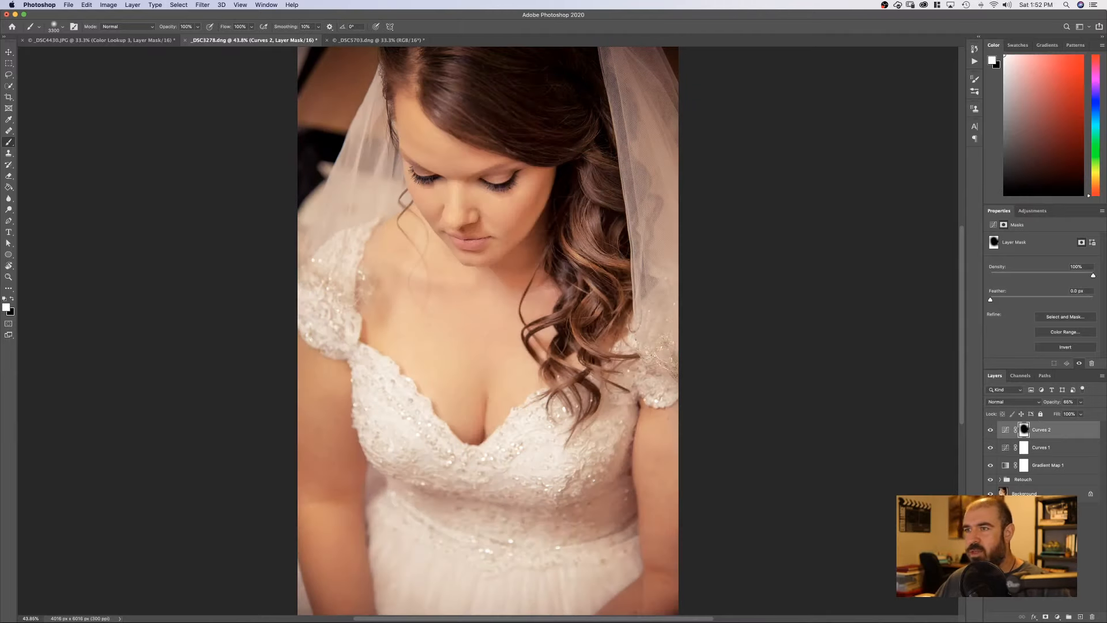
alt+click(991, 494)
alt+click(991, 494)
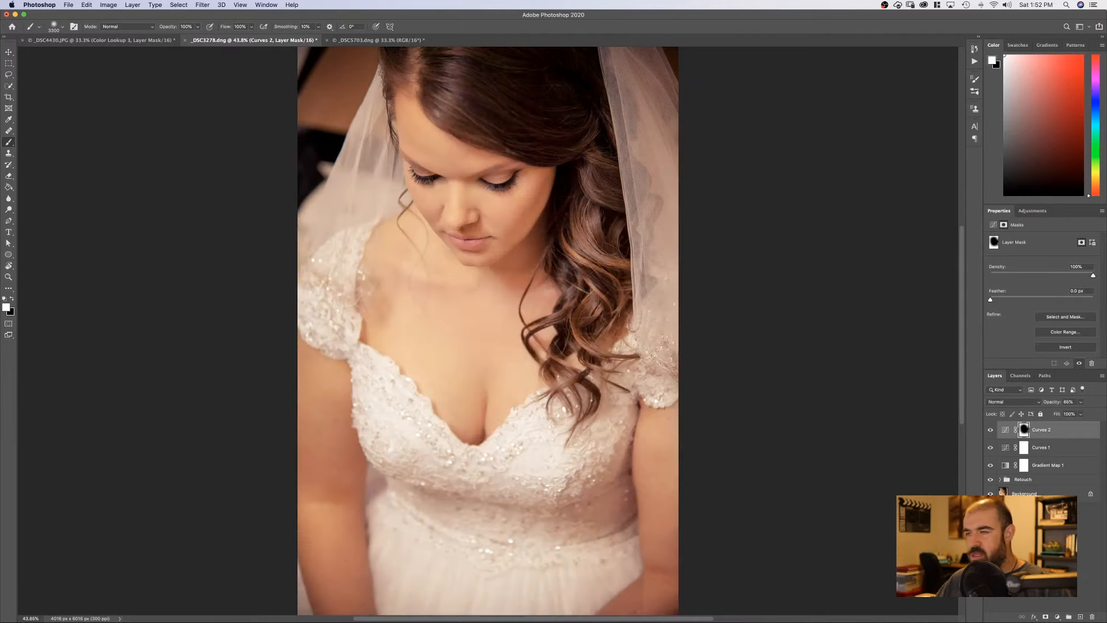
alt+click(991, 494)
alt+click(991, 494)
alt+click(991, 494)
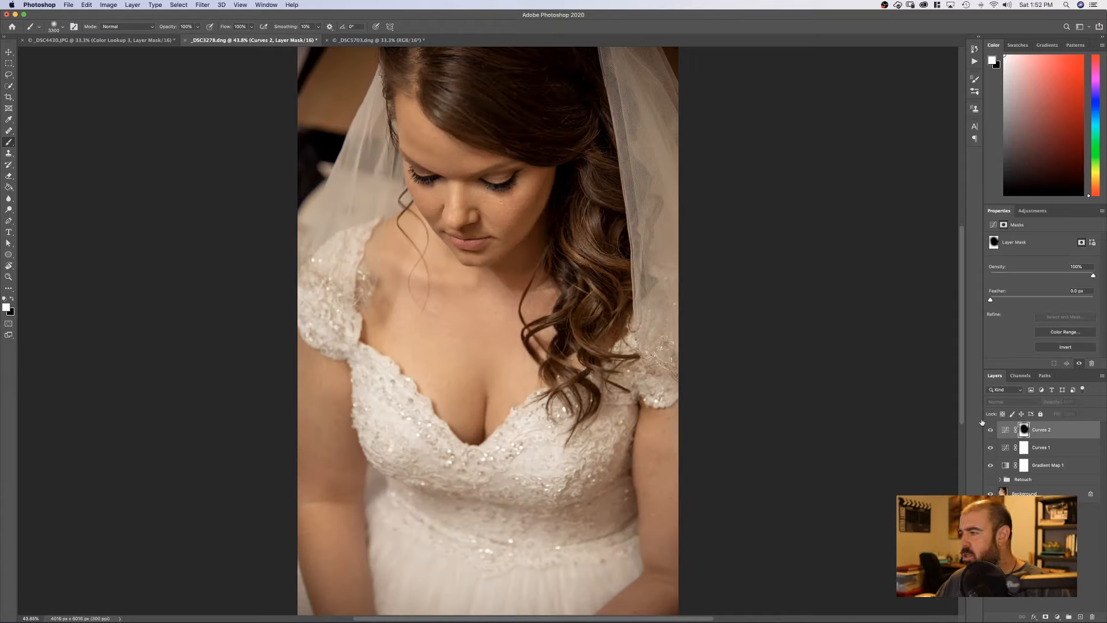
- Hide the three adjustment layers, toggle the Retouch group to inspect the retouching, and restore the adjustments
drag(990, 429, 991, 476)
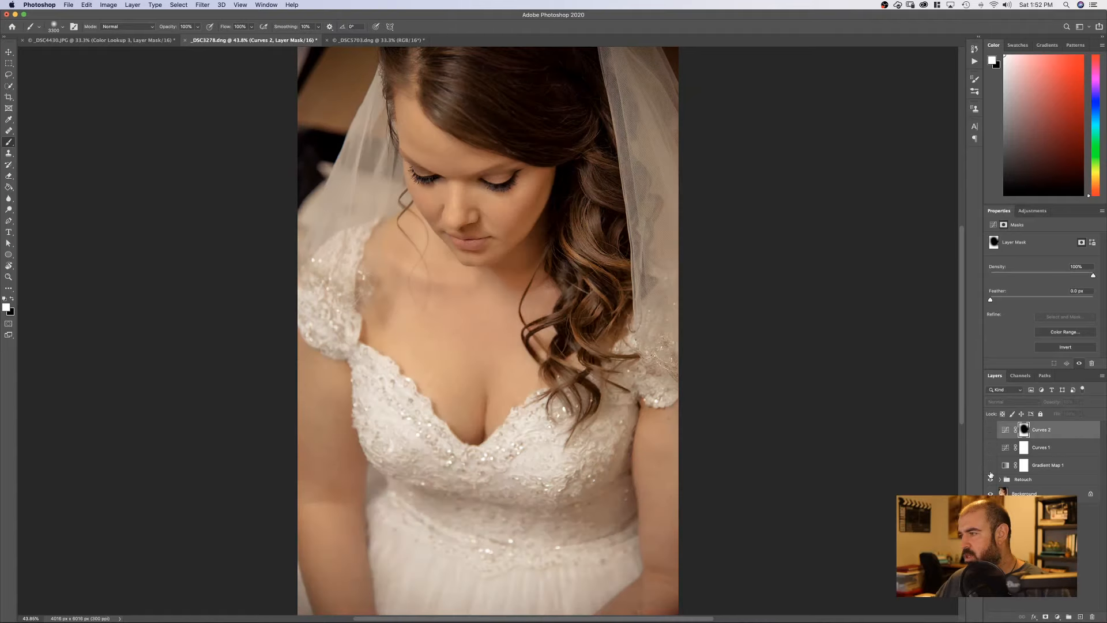
click(991, 481)
click(991, 481)
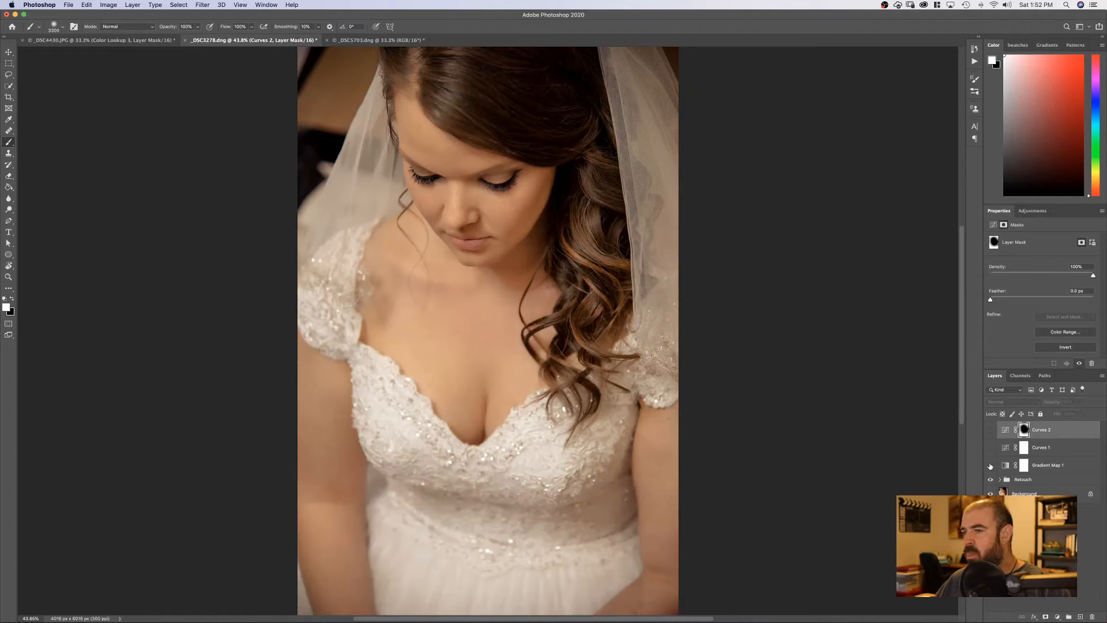
drag(991, 466, 990, 424)
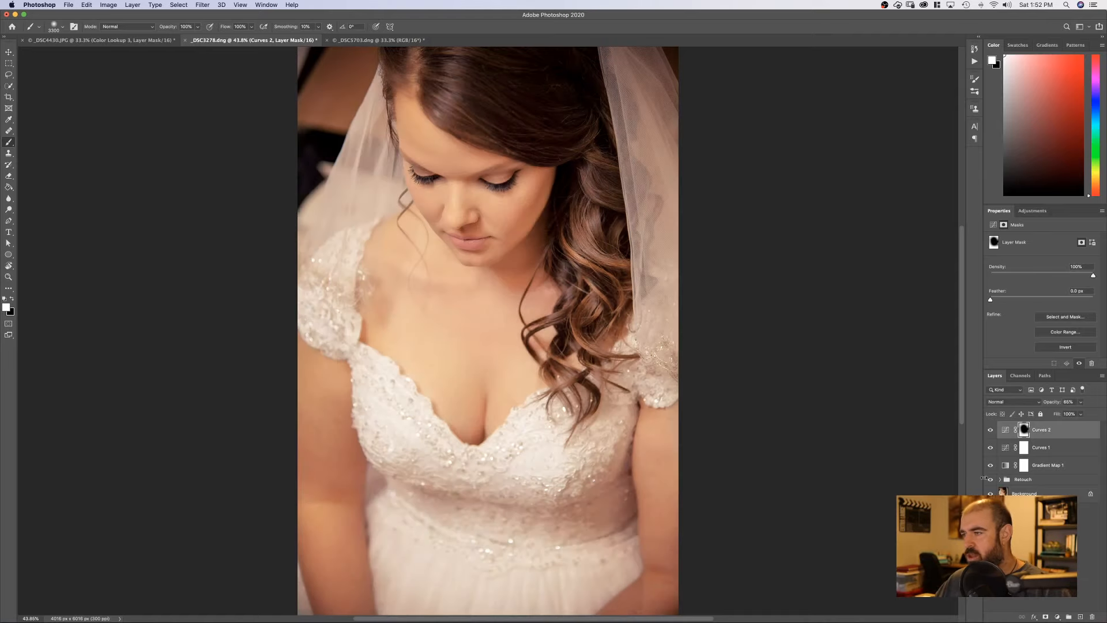
- Reduce the Gradient Map 1 layer's opacity to about 60% and the Curves 1 layer's opacity to about 50%
click(1054, 469)
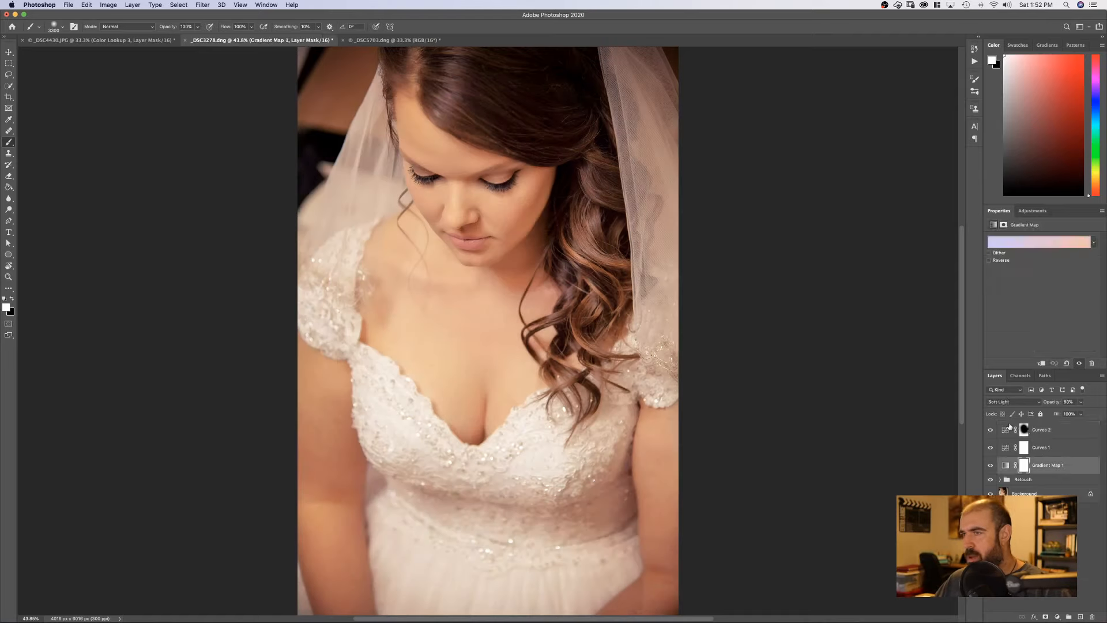
drag(1055, 403, 1049, 403)
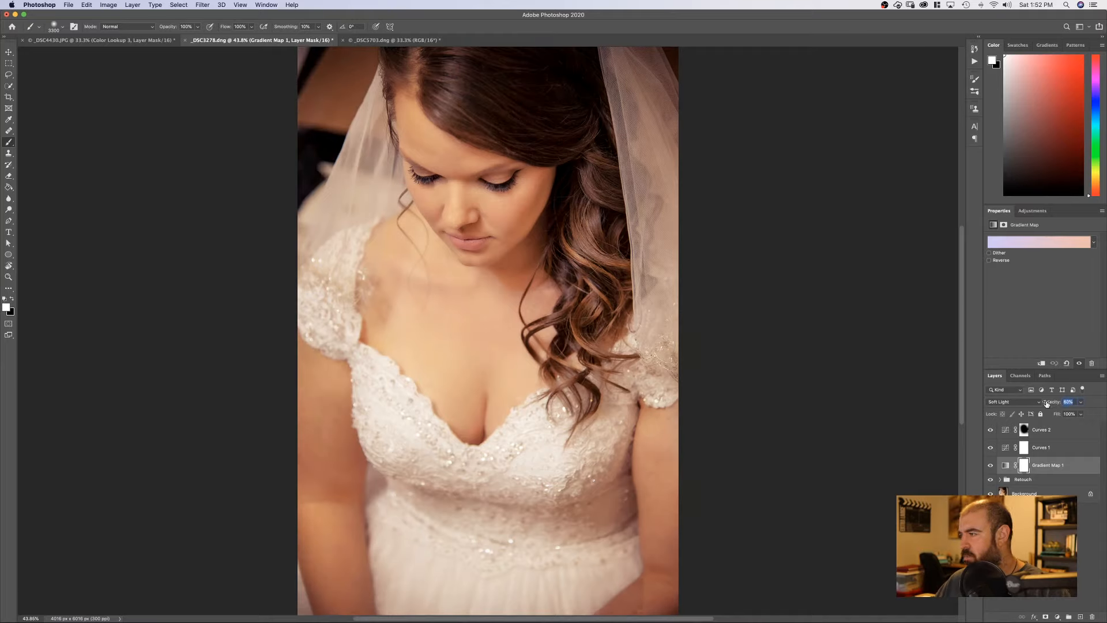
click(1047, 448)
drag(1053, 407, 1045, 404)
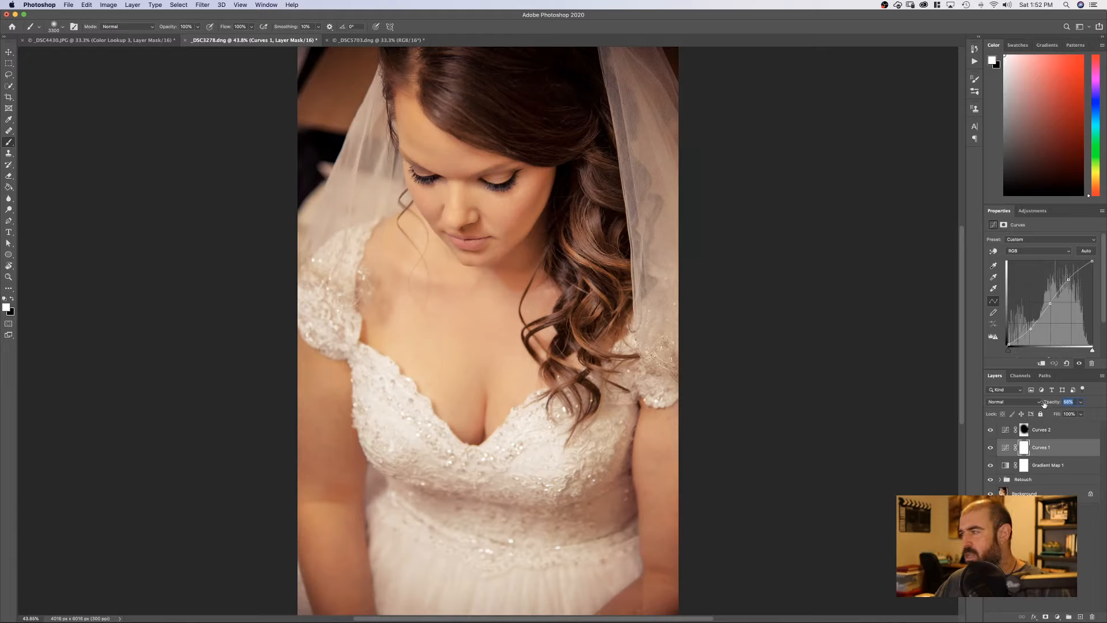
drag(1044, 405, 1034, 412)
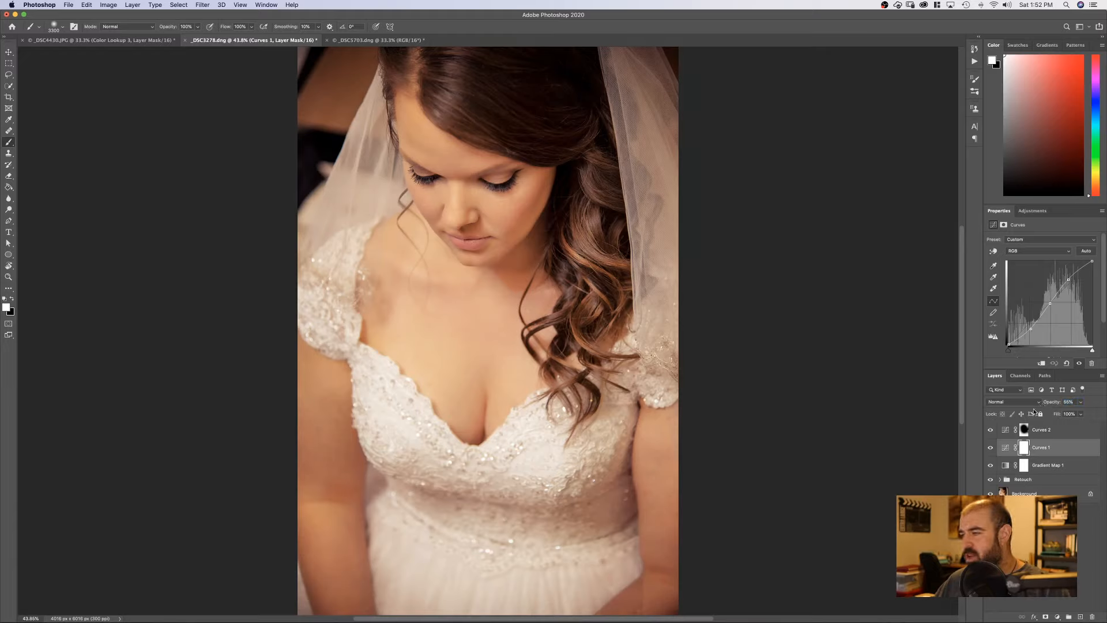
- Toggle the Curves 2 layer's visibility to judge the vignette's effect on the bridal portrait
click(991, 430)
click(991, 431)
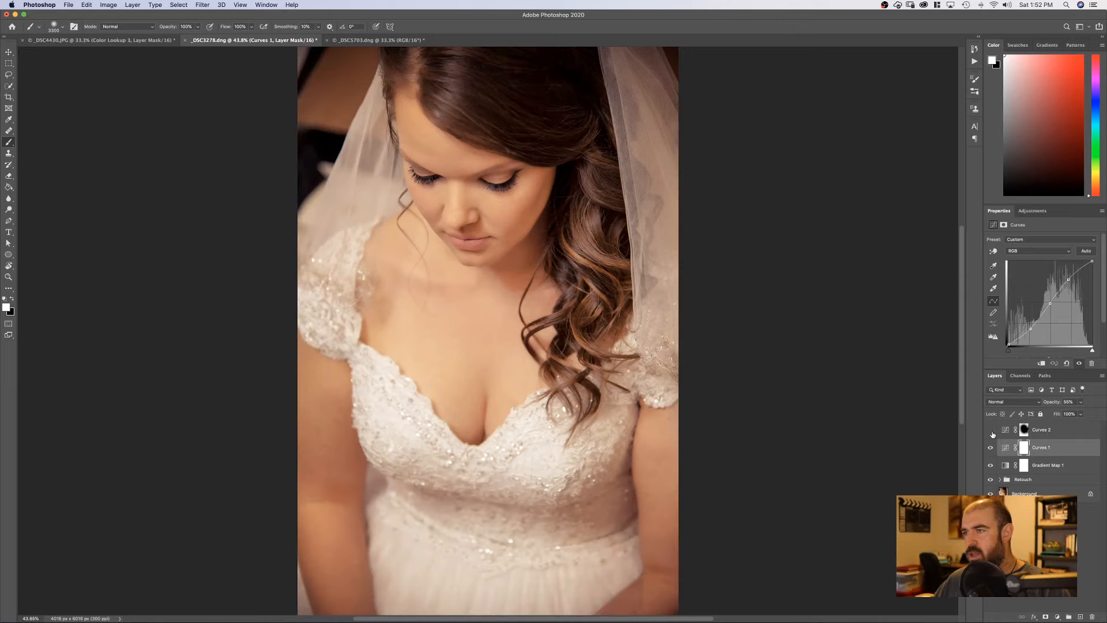
click(992, 431)
click(991, 430)
- Target the Curves 2 layer mask and reduce the brush size to about 1900 px
click(1024, 430)
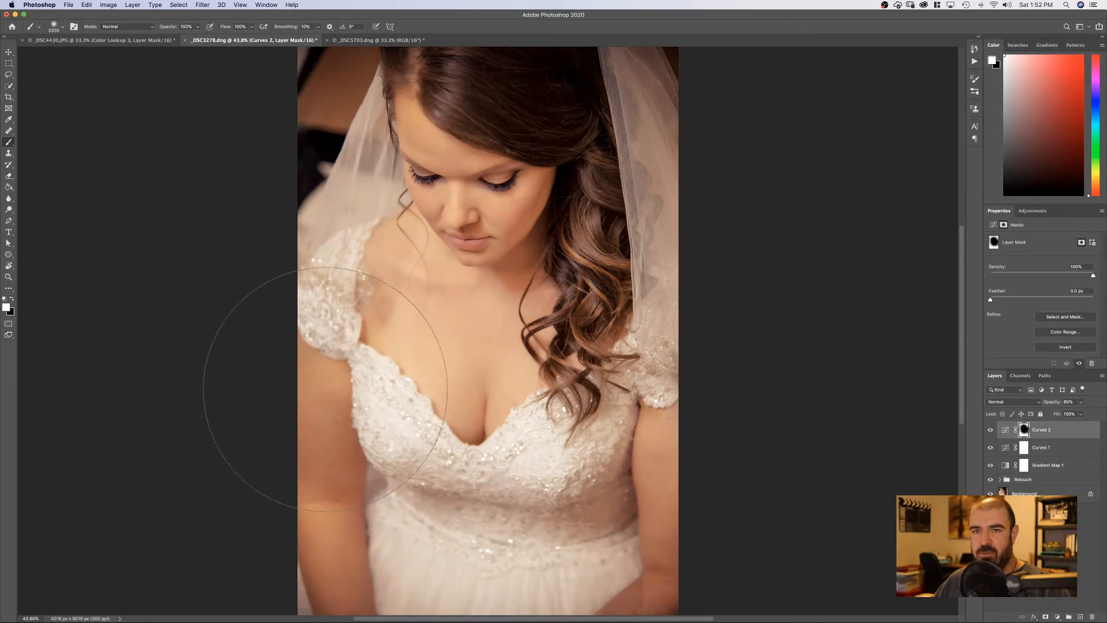
key(x)
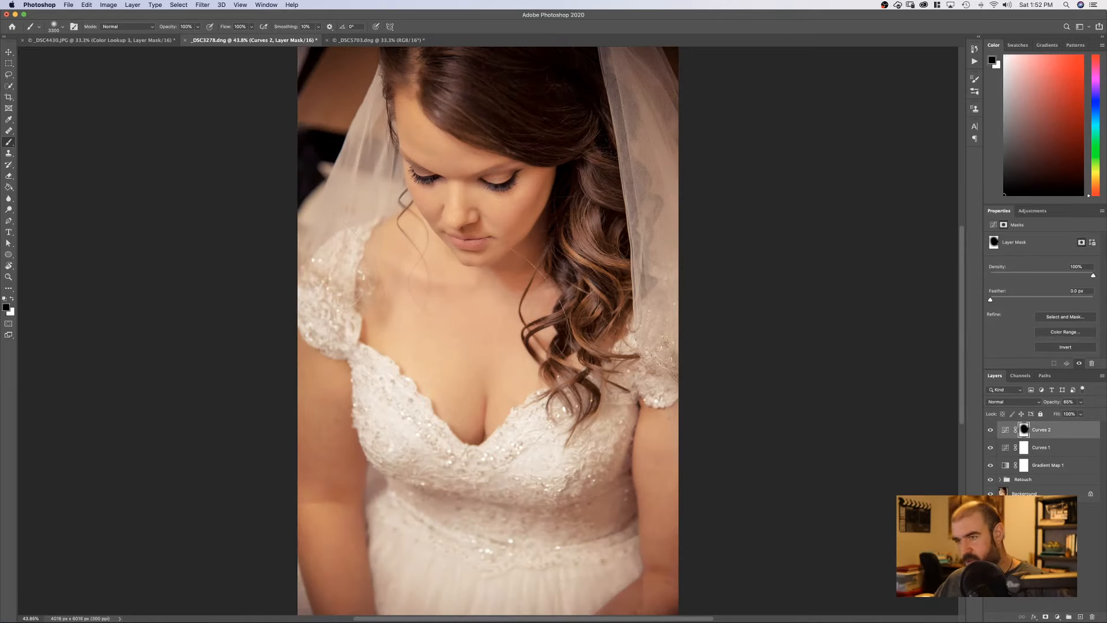
key(bracketleft)
key(bracketleft)
key(bracketleft)
key(bracketleft)
key(bracketleft)
key(bracketleft)
key(bracketleft)
key(bracketleft)
key(bracketleft)
key(bracketleft)
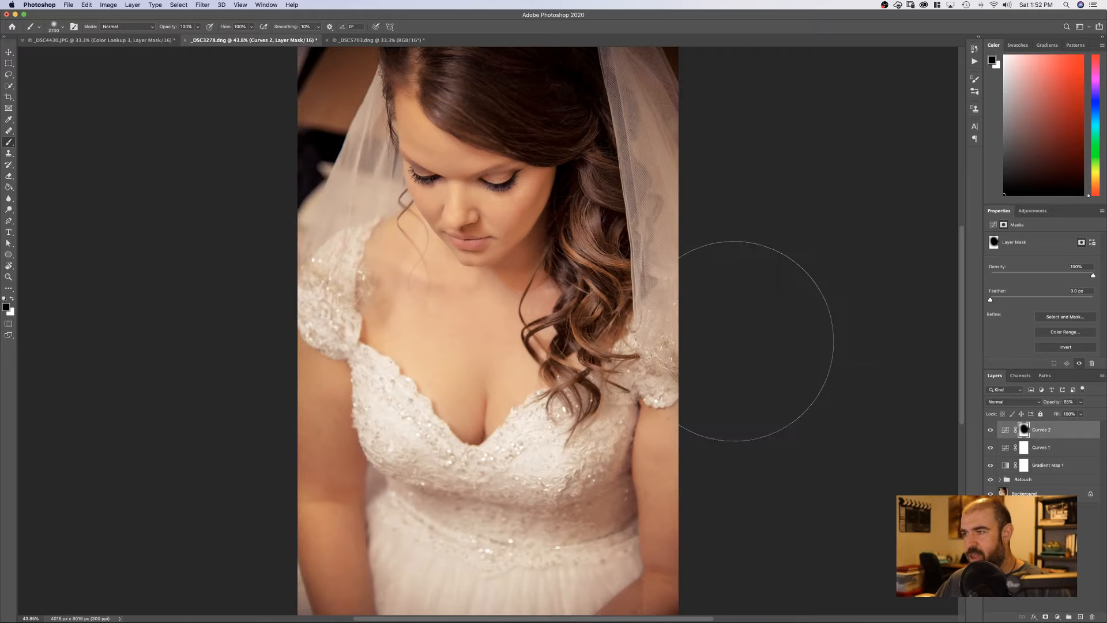
key(bracketleft)
key(bracketleft)
key(bracketleft)
key(bracketleft)
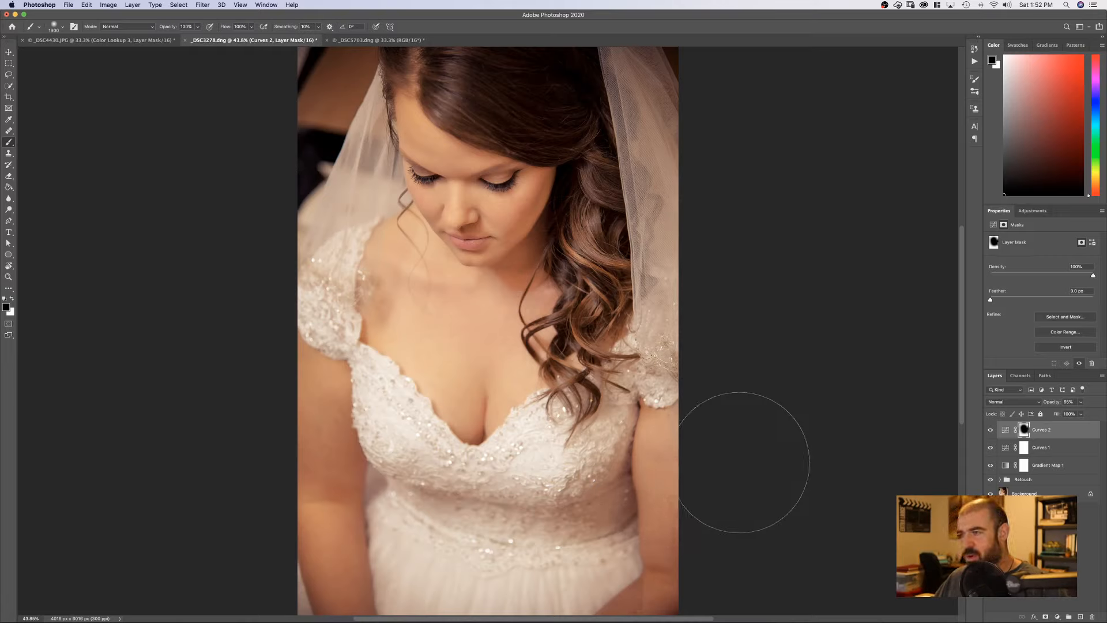
- Paint white down the right edge of the portrait on the Curves 2 mask
key(x)
mouse_move(704, 210)
mouse_down()
mouse_move(696, 512)
mouse_move(663, 616)
mouse_up()
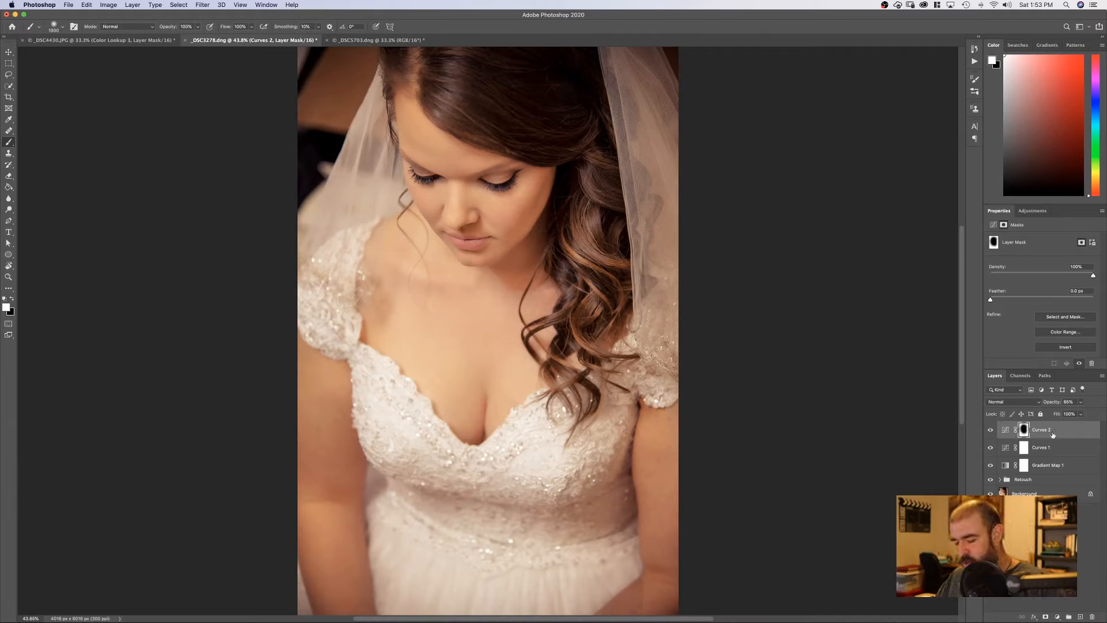
- Delete the Curves 2 layer's painted mask and add a fresh white mask in its place
right_click(1027, 433)
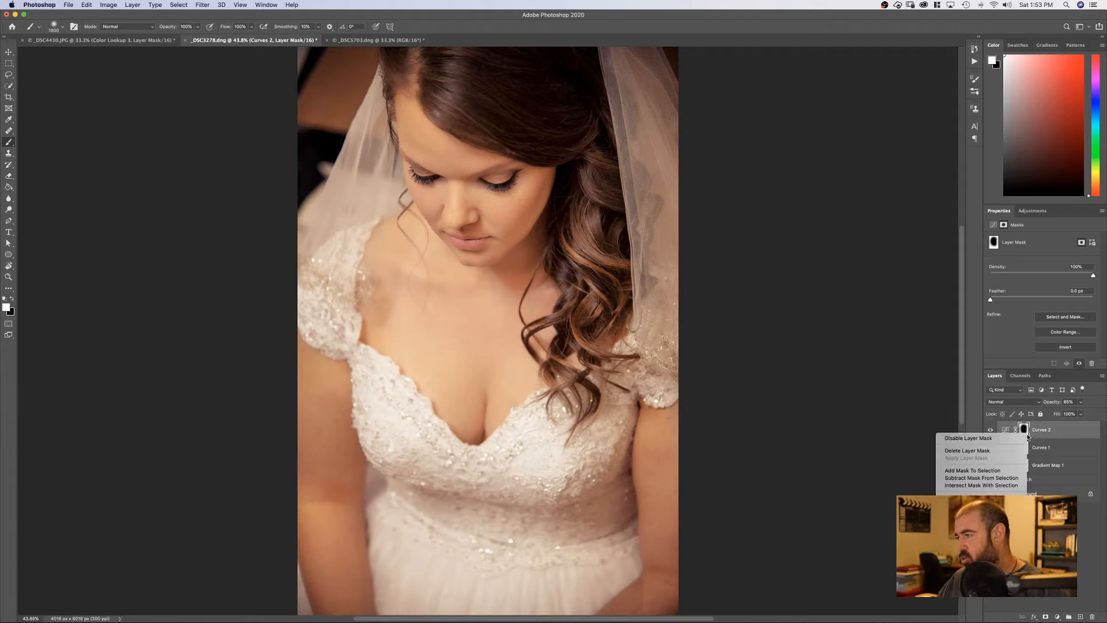
click(961, 451)
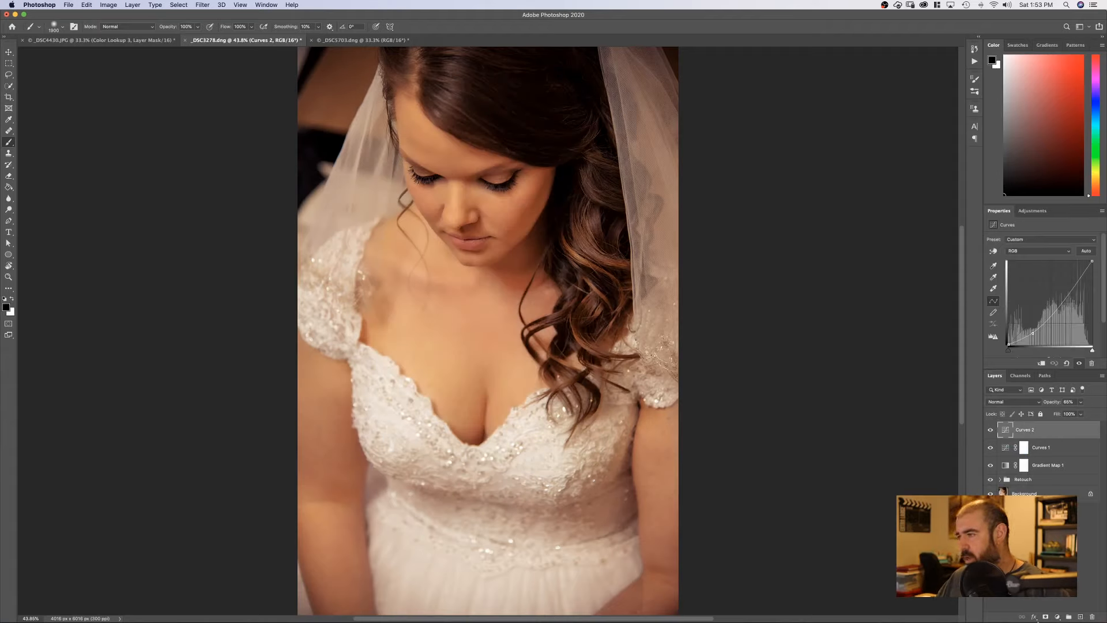
click(1046, 616)
- Paint black over the bride's face on the Curves 2 mask and toggle the layer to check the brightening
key(x)
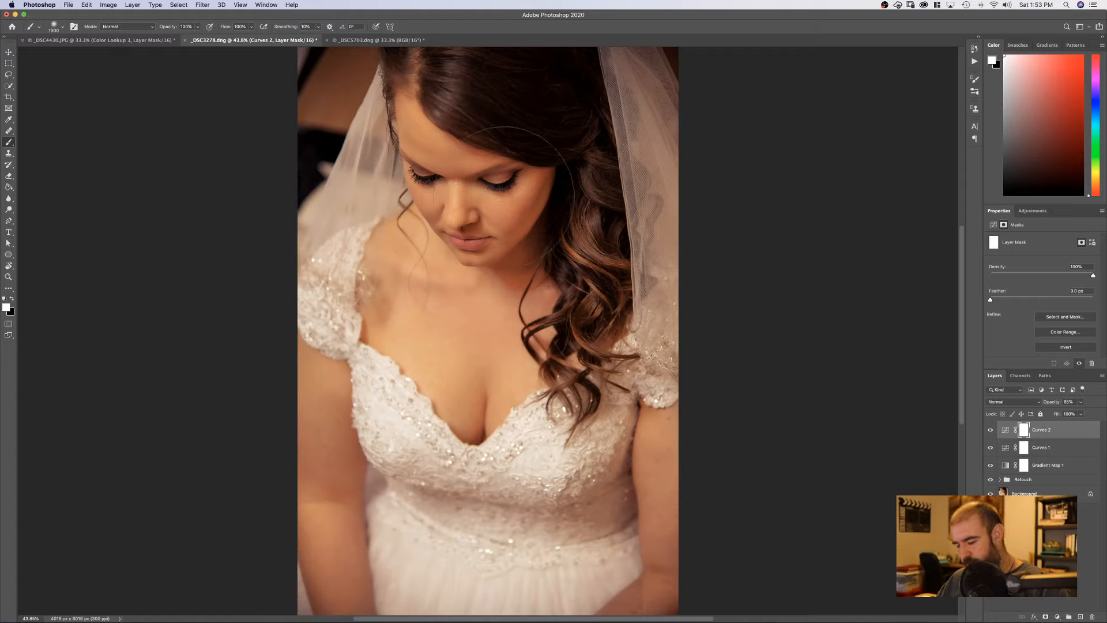
key(x)
mouse_move(454, 191)
mouse_down()
mouse_move(493, 211)
mouse_move(478, 201)
mouse_up()
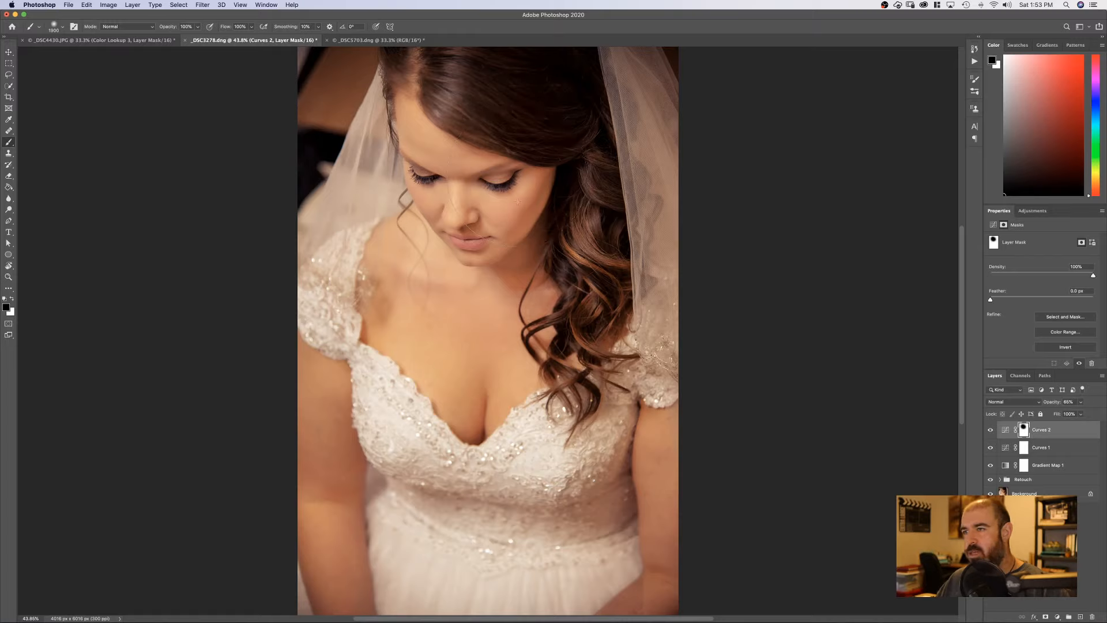
click(991, 431)
click(990, 431)
click(991, 431)
click(990, 431)
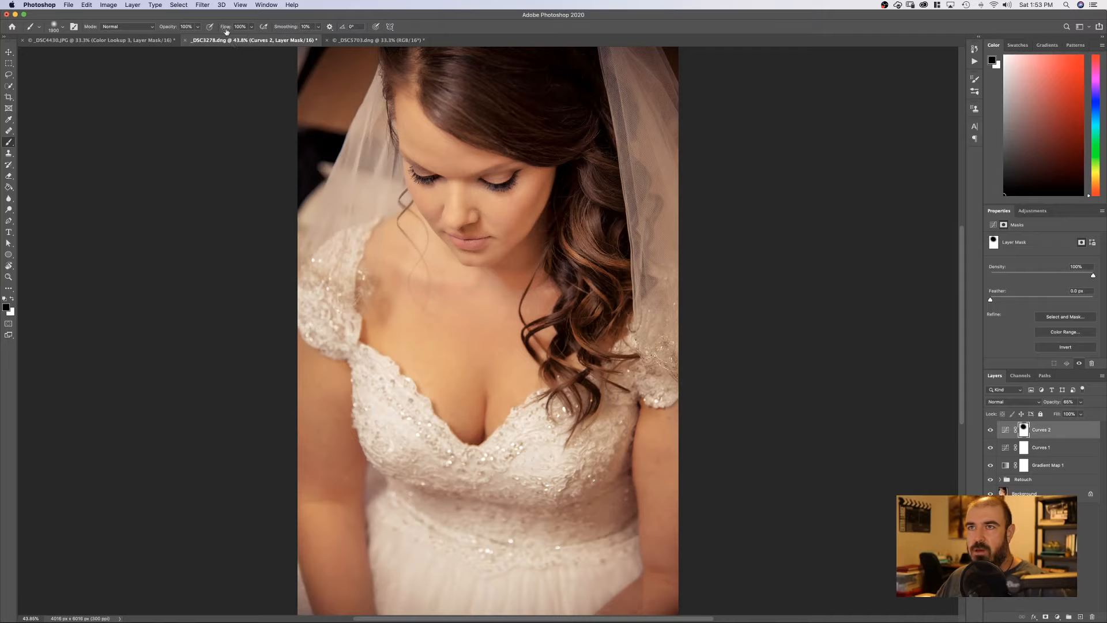
- Lower the brush flow to about 30%, paint black over the chest and dress on the Curves 2 mask, and compare with the layer hidden
drag(225, 26, 206, 26)
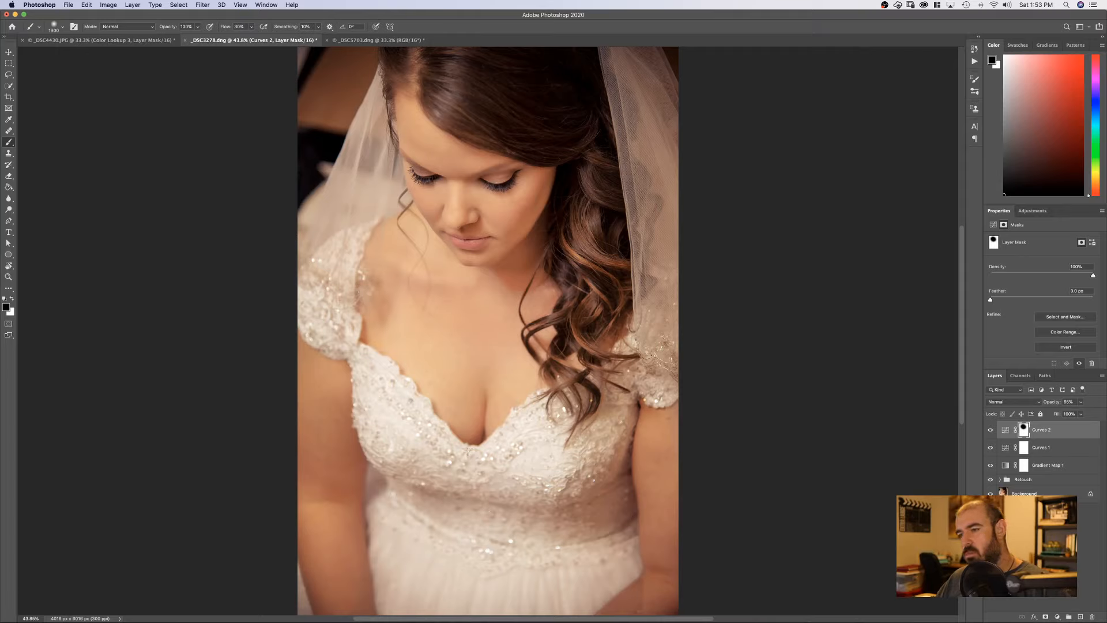
drag(436, 346, 436, 329)
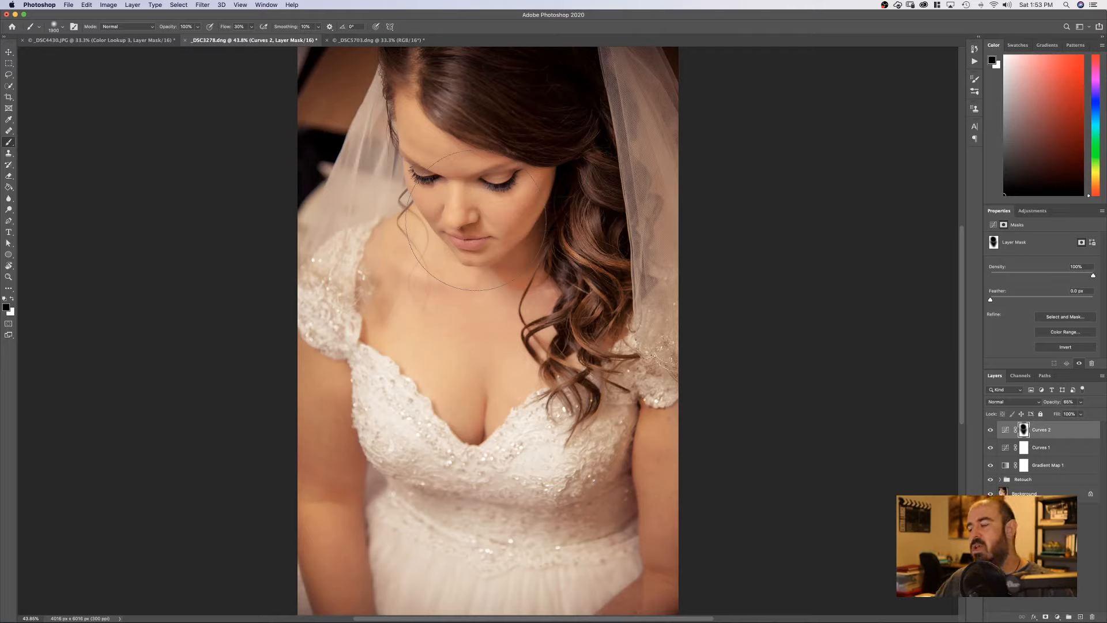
click(993, 430)
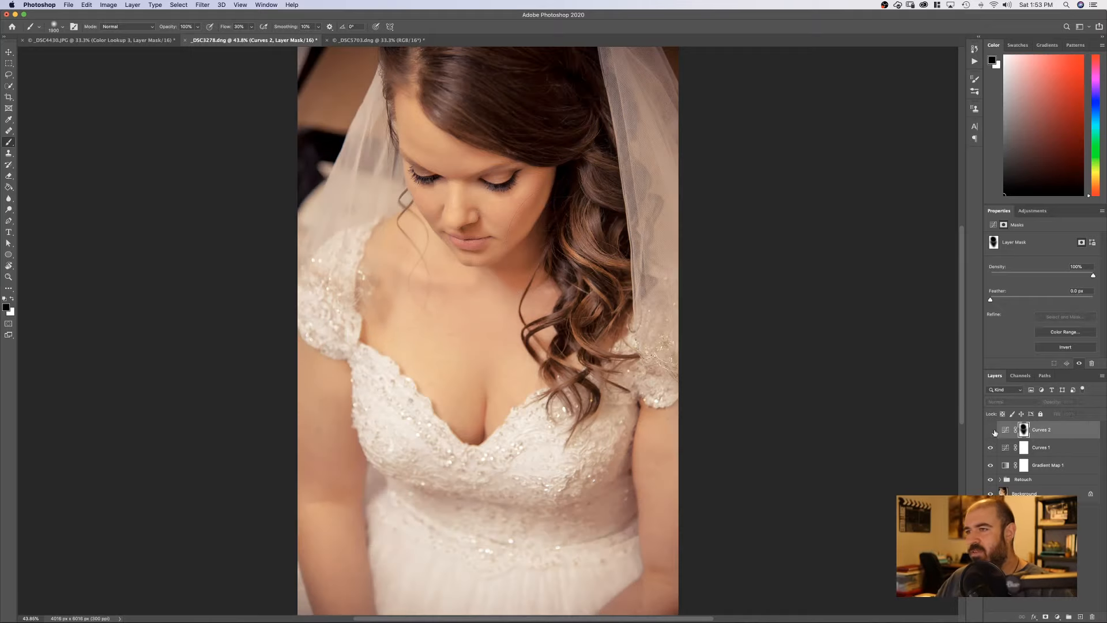
click(992, 430)
click(992, 430)
click(992, 431)
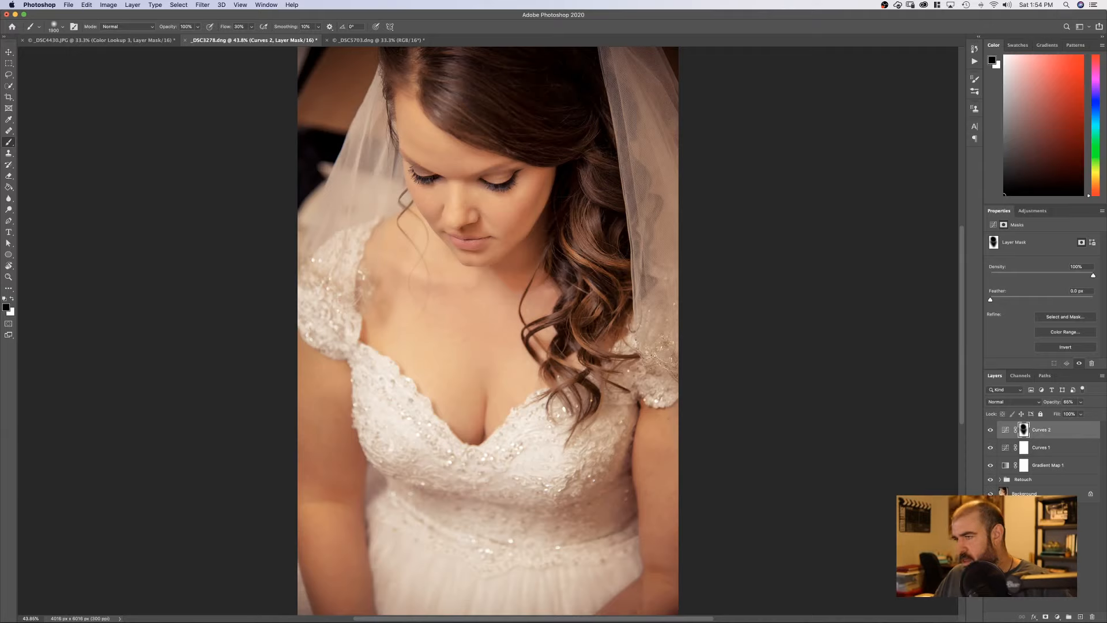
- Compare the original portrait with the revised grade by isolating the Background layer and restoring the others twice
alt+click(990, 494)
alt+click(991, 493)
alt+click(990, 494)
alt+click(990, 494)
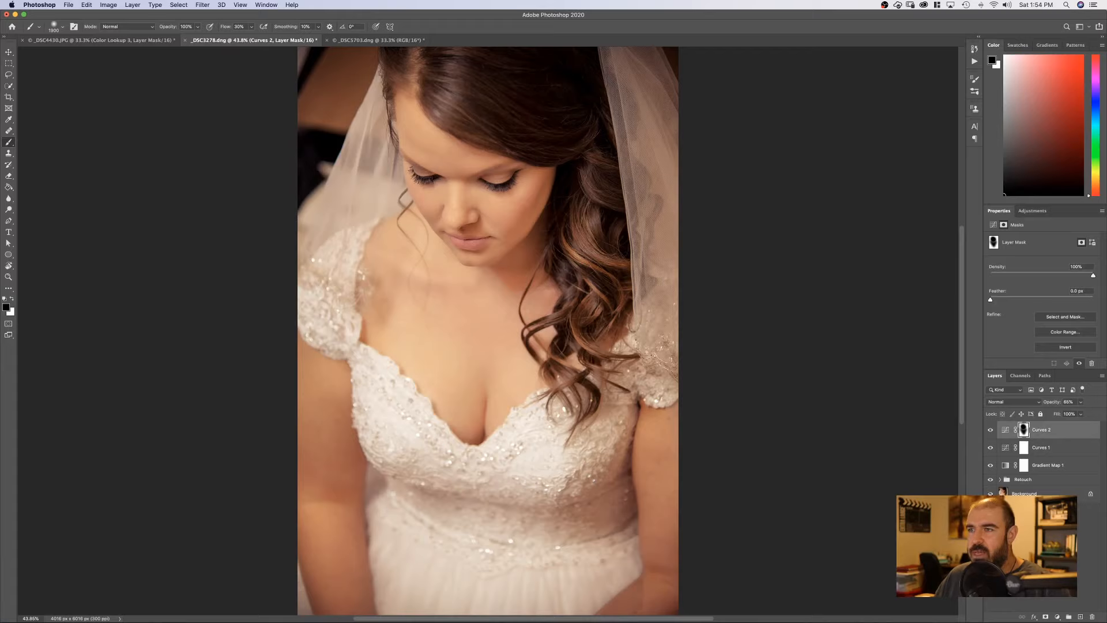
- Reduce the Gradient Map 1 layer's opacity to 40% and the Curves 1 layer's opacity to 40%
click(1056, 465)
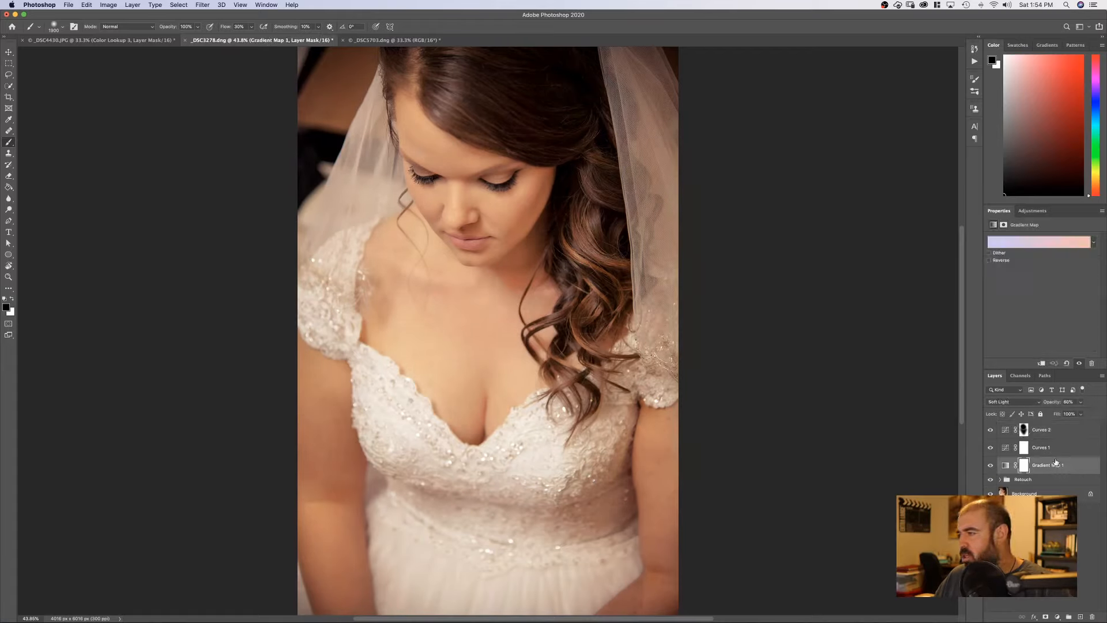
drag(1057, 404, 1047, 405)
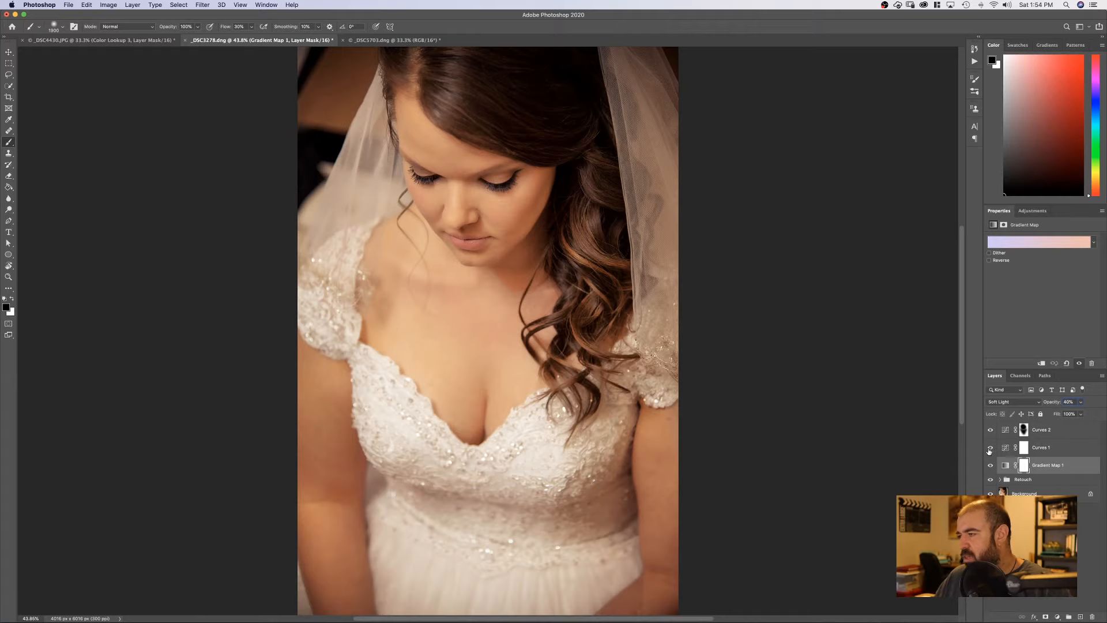
click(990, 448)
click(991, 448)
click(1039, 448)
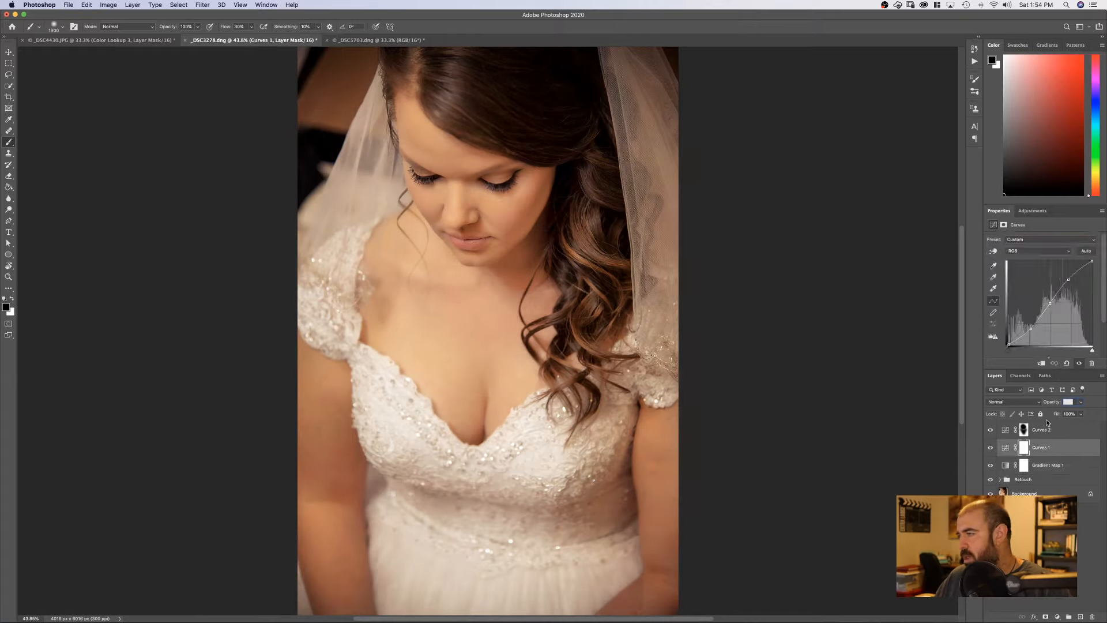
drag(1057, 408, 1047, 406)
- Check the softened grade against the original portrait by repeatedly showing only the Background layer and restoring all layers
click(990, 448)
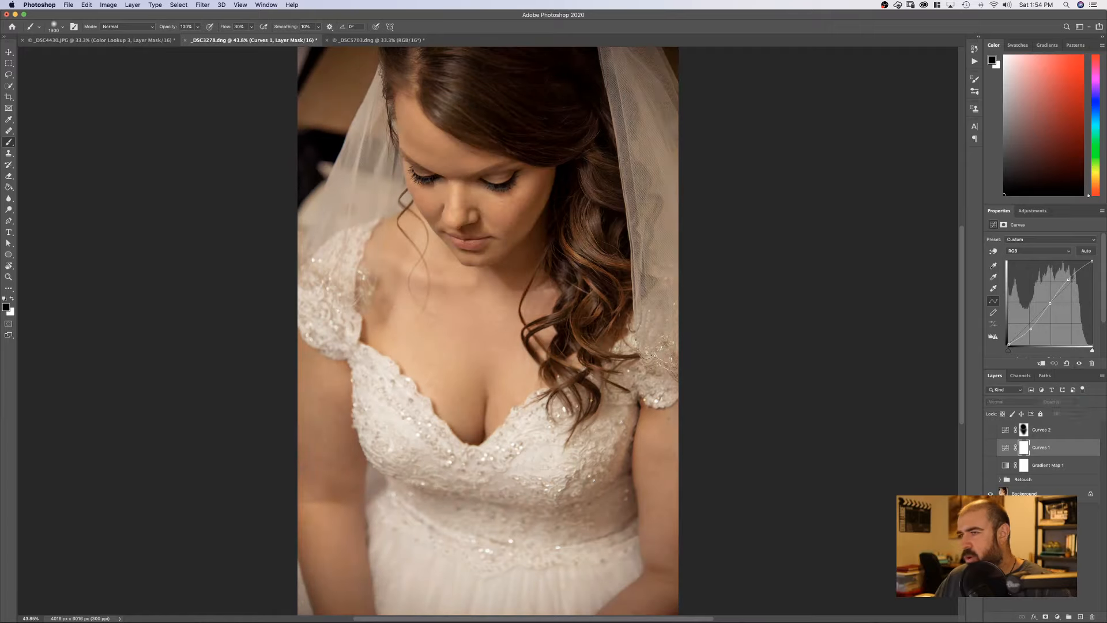
click(991, 448)
click(990, 448)
click(991, 448)
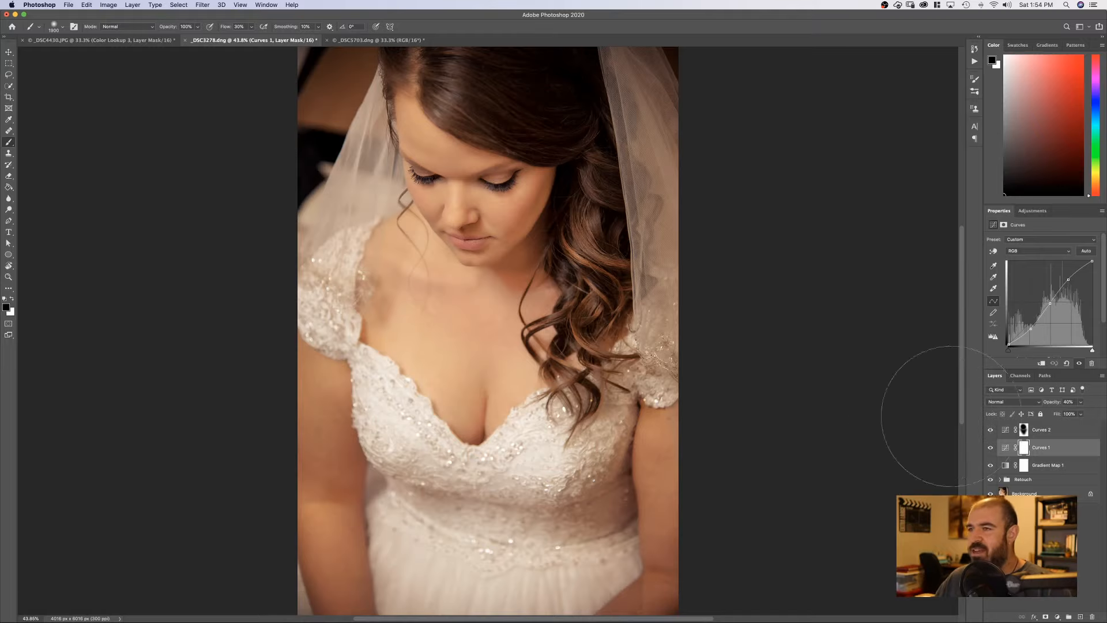
alt+click(989, 493)
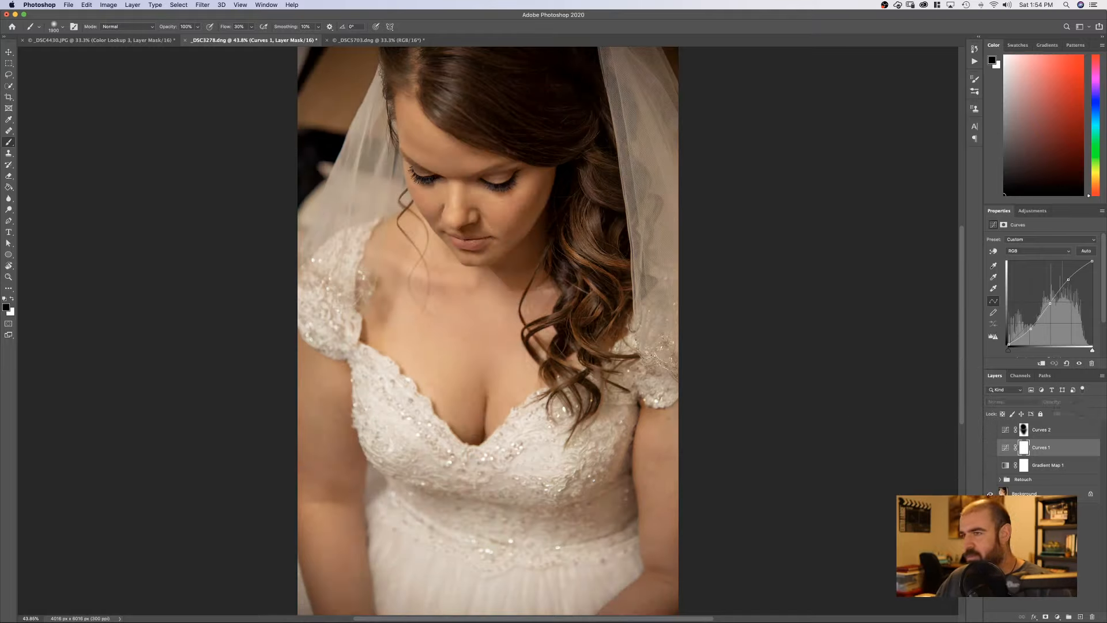
alt+click(989, 493)
alt+click(989, 494)
alt+click(988, 493)
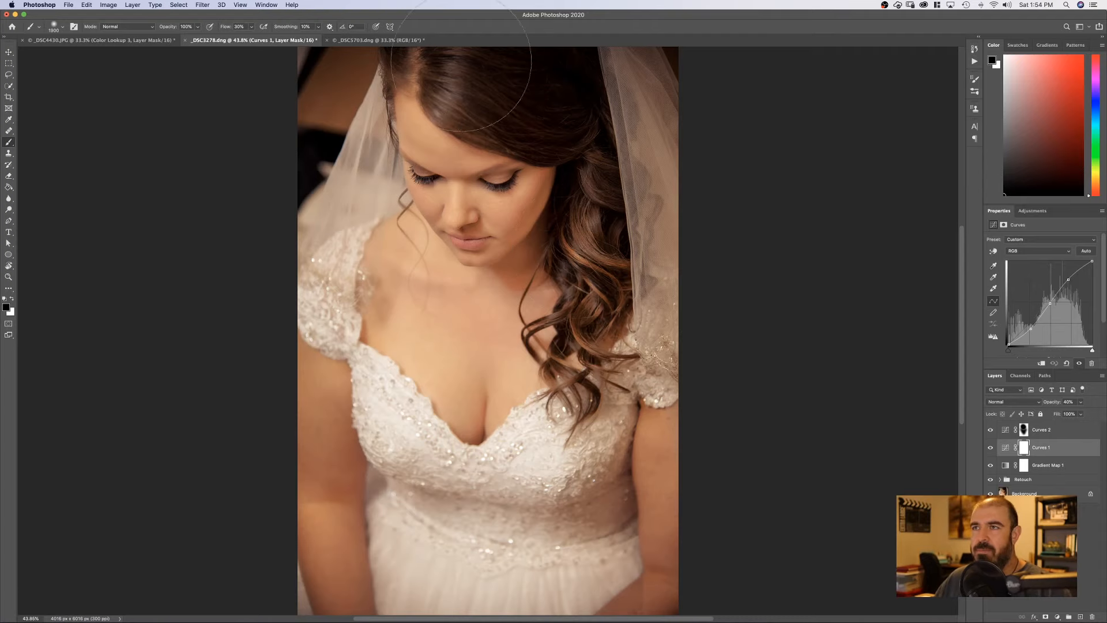
- Switch to the _DSC5703.dng desert photo and display the available adjustment layers
click(376, 41)
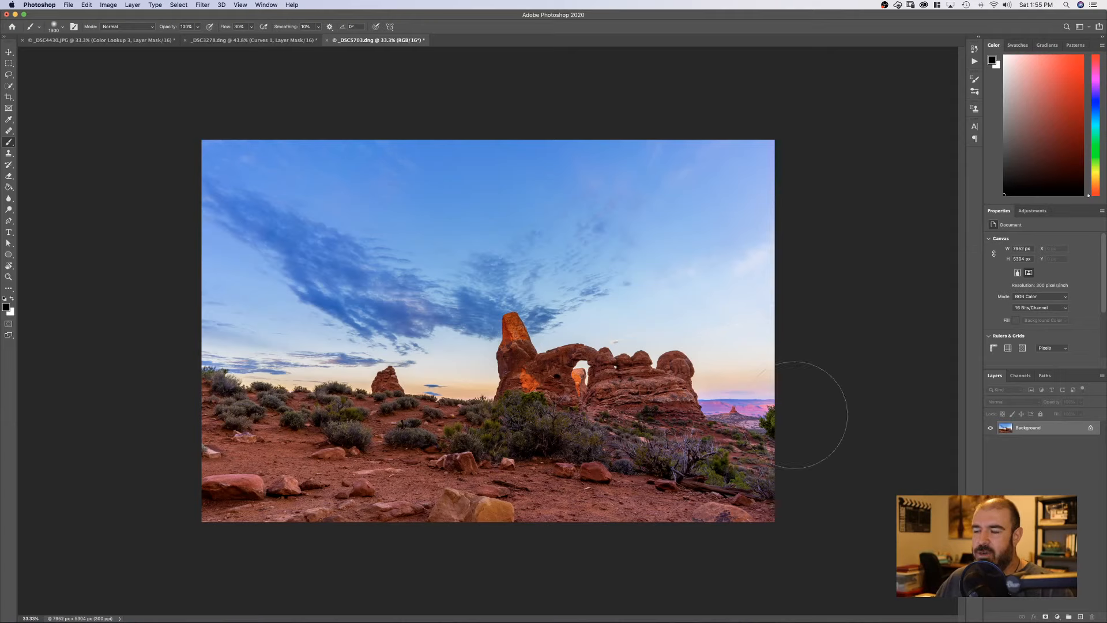
click(9, 52)
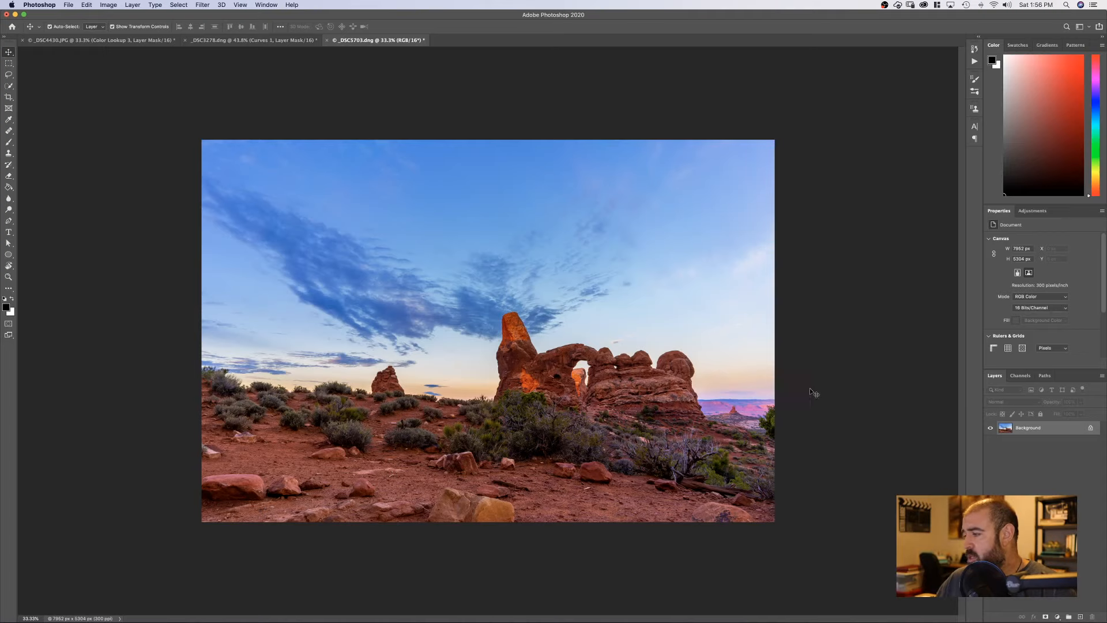
click(1033, 211)
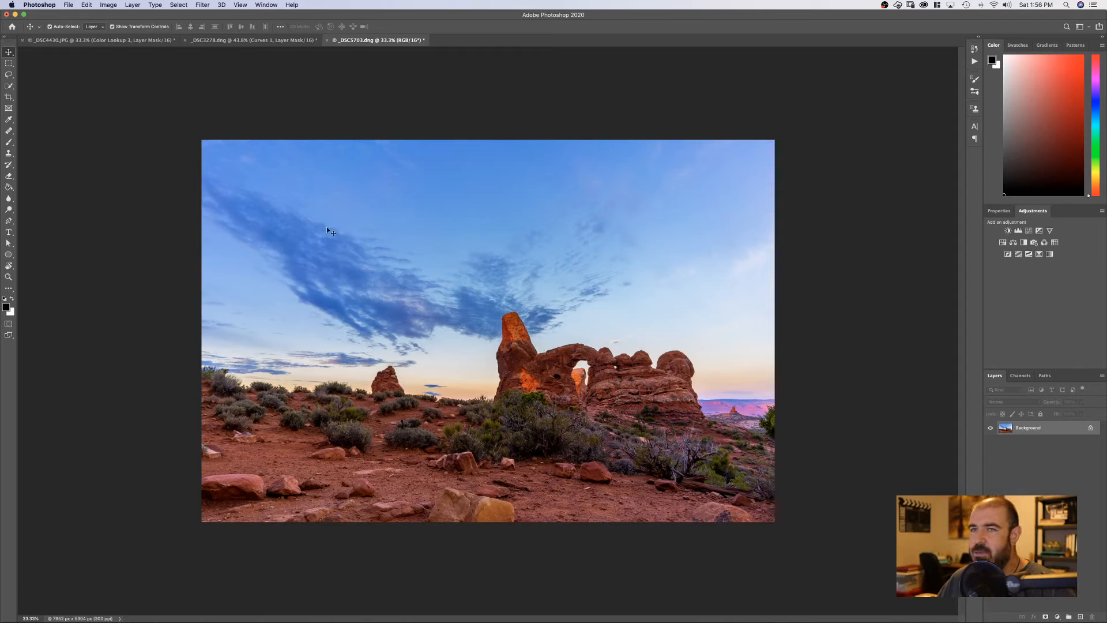
- Select the desert foreground, including the rock arch, shrubs and distant horizon, with an enlarged Quick Selection brush
click(9, 86)
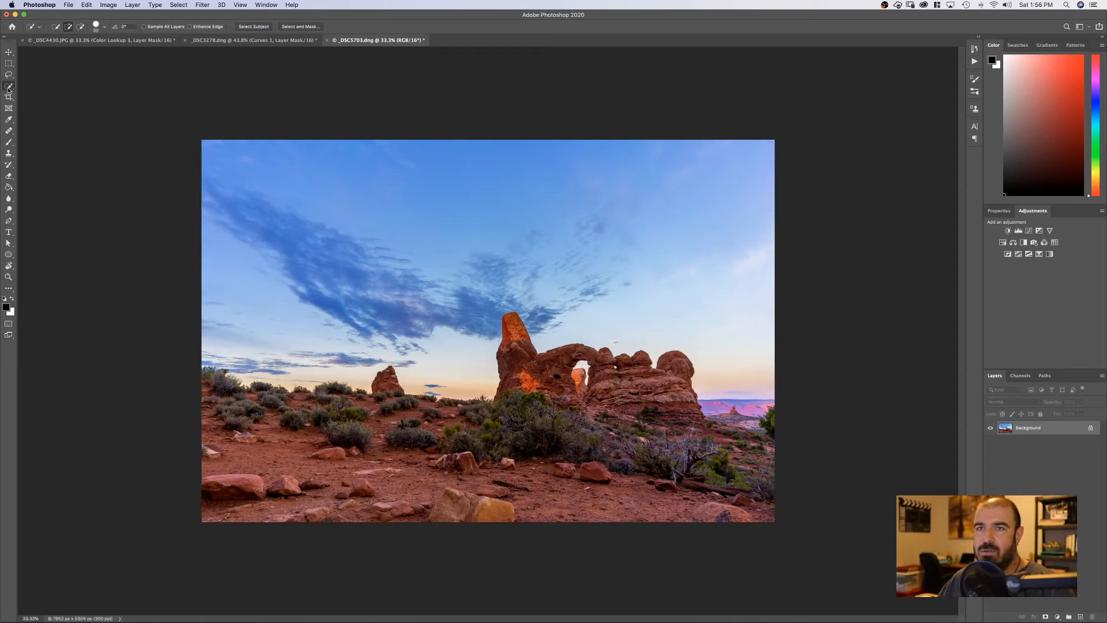
click(38, 93)
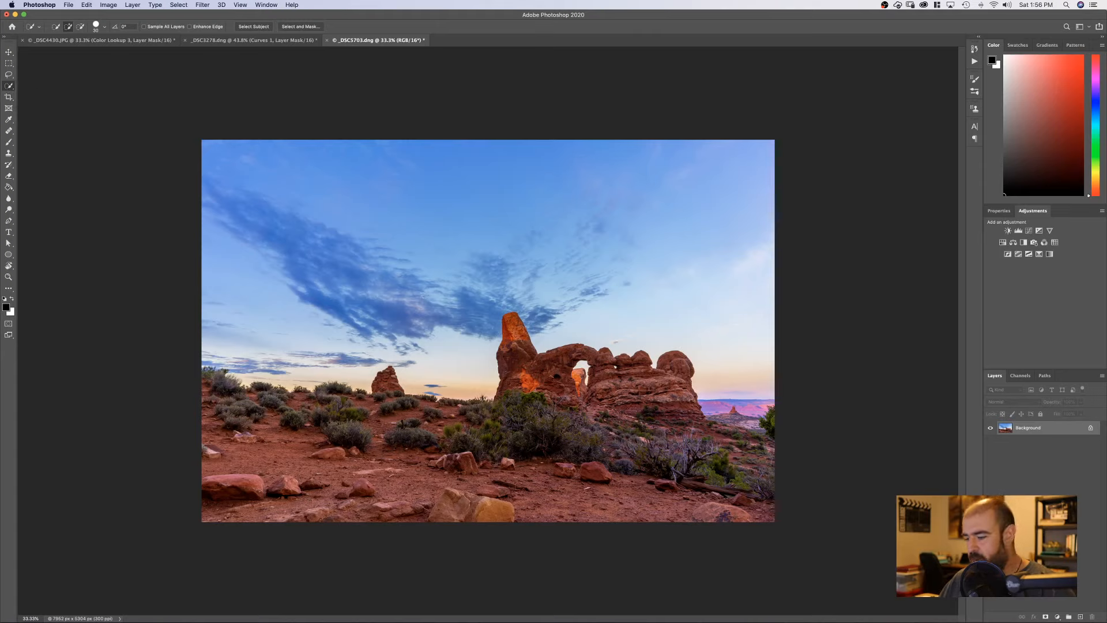
key(bracketright)
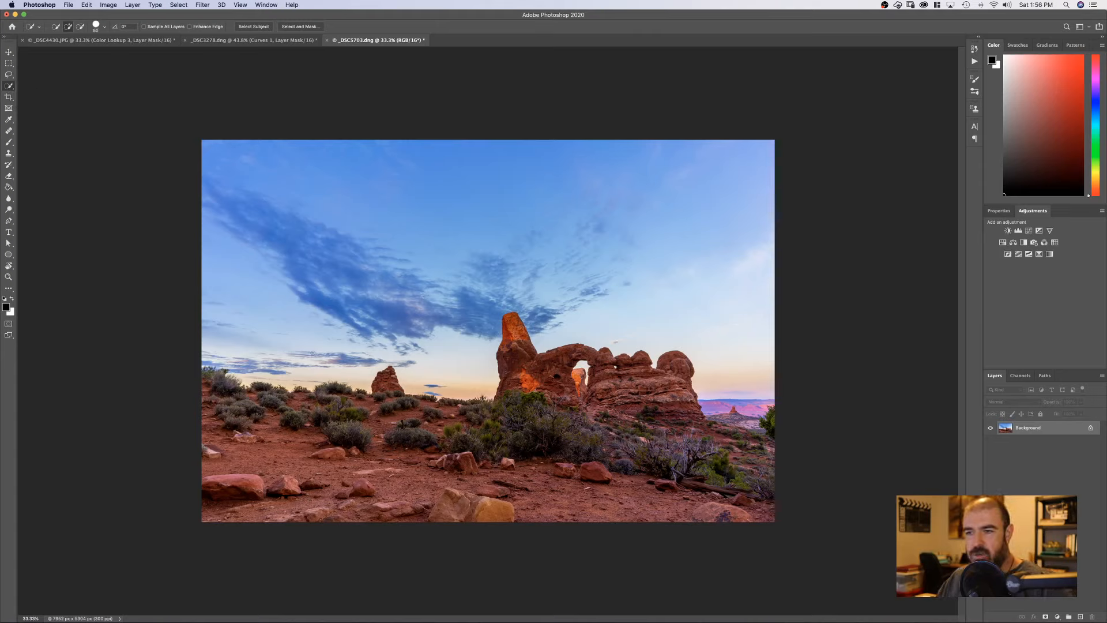
mouse_move(207, 411)
mouse_down()
mouse_move(245, 407)
mouse_move(206, 382)
mouse_up()
mouse_move(257, 409)
mouse_down()
mouse_move(336, 394)
mouse_move(533, 421)
mouse_move(508, 398)
mouse_move(509, 348)
mouse_move(528, 381)
mouse_move(579, 360)
mouse_move(608, 390)
mouse_move(624, 368)
mouse_move(651, 386)
mouse_move(667, 374)
mouse_move(686, 419)
mouse_move(736, 425)
mouse_move(761, 412)
mouse_move(767, 456)
mouse_move(744, 487)
mouse_move(718, 496)
mouse_move(720, 516)
mouse_up()
drag(545, 476, 602, 472)
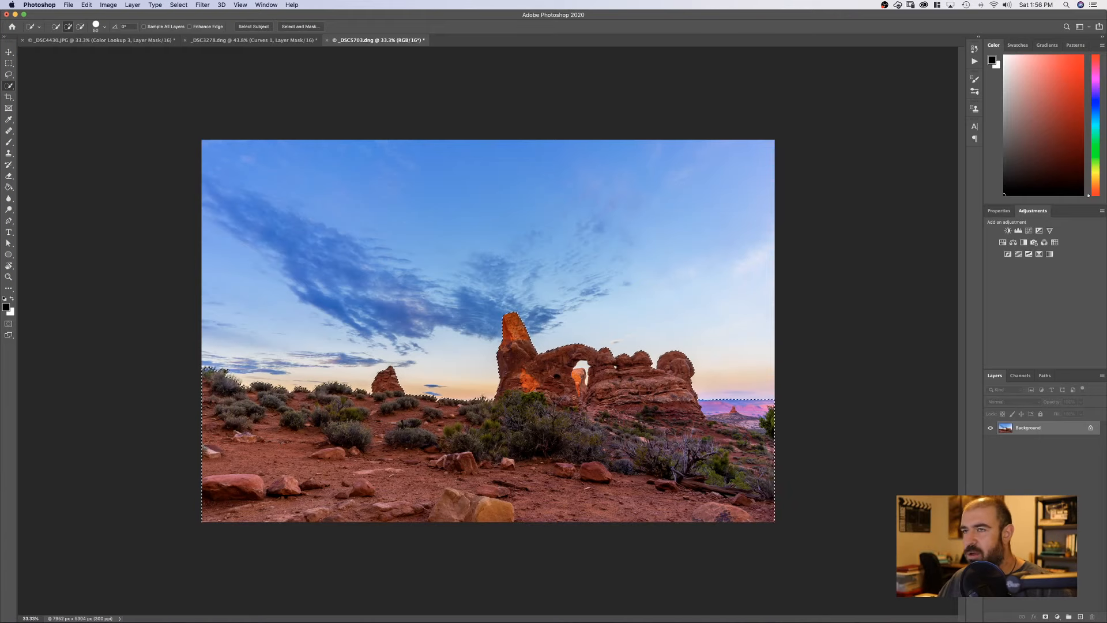
- Refine the desert foreground selection in Select and Mask using the Quick Selection and Brush tools, and apply the result
click(301, 26)
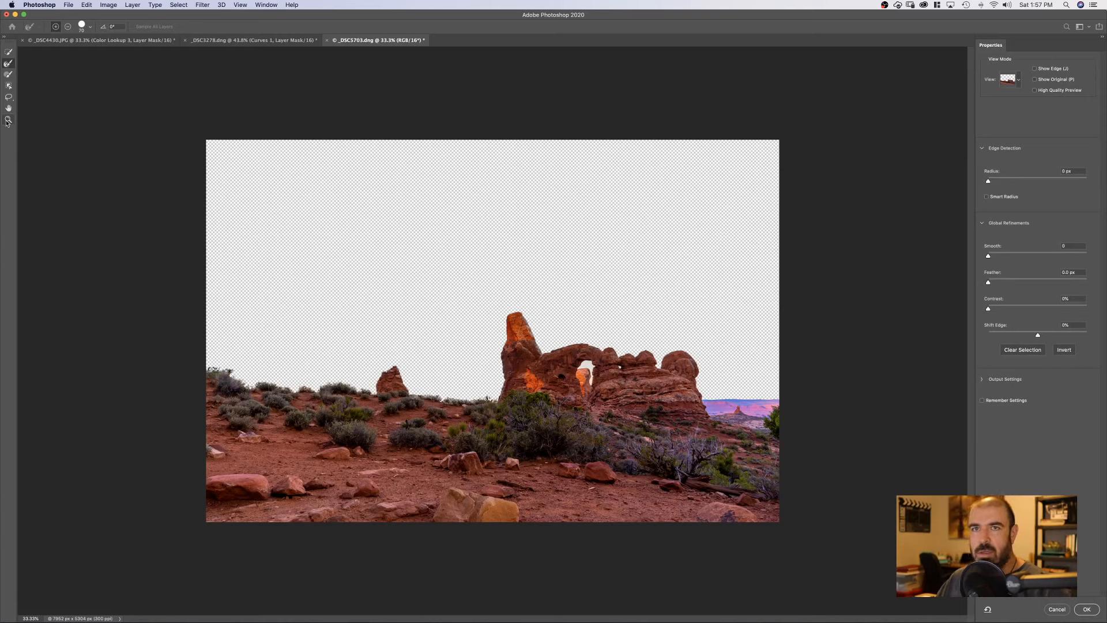
click(9, 51)
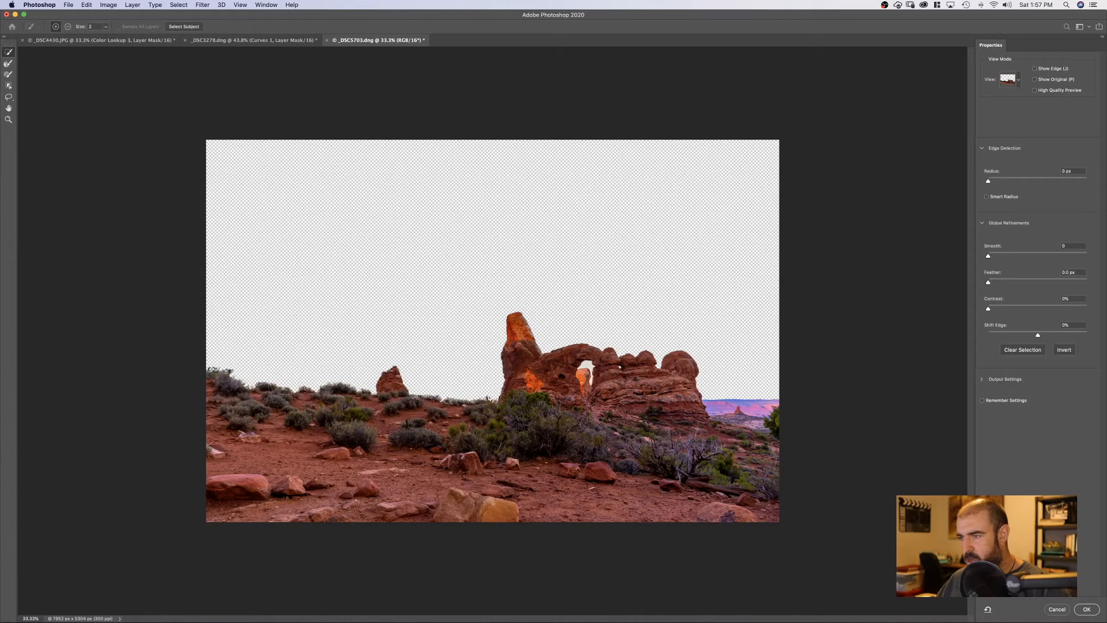
key(alt)
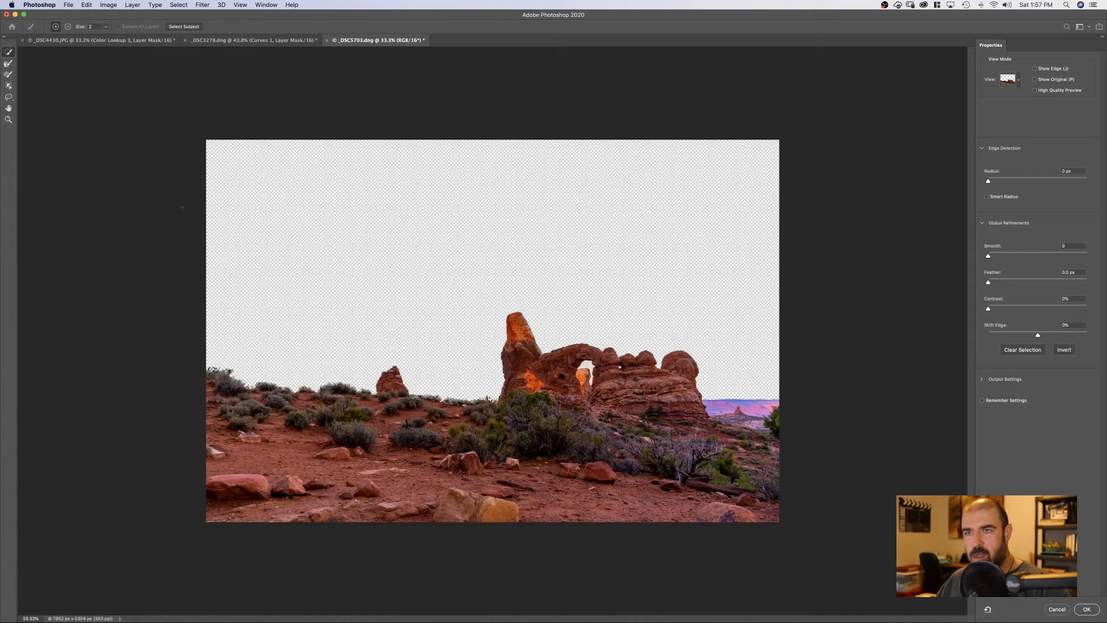
click(9, 74)
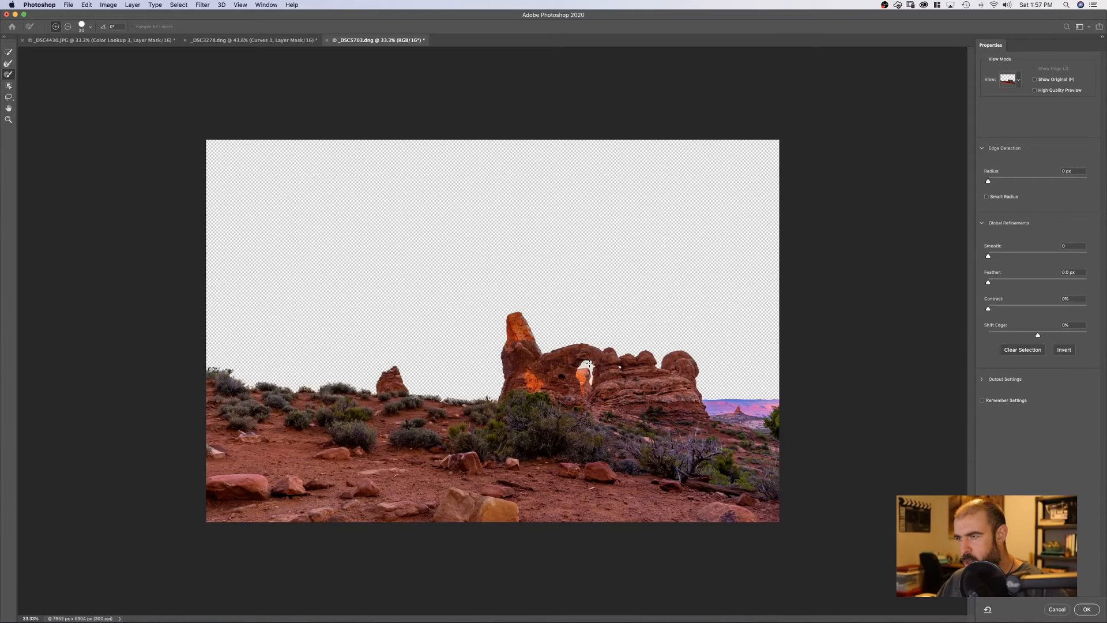
key(alt)
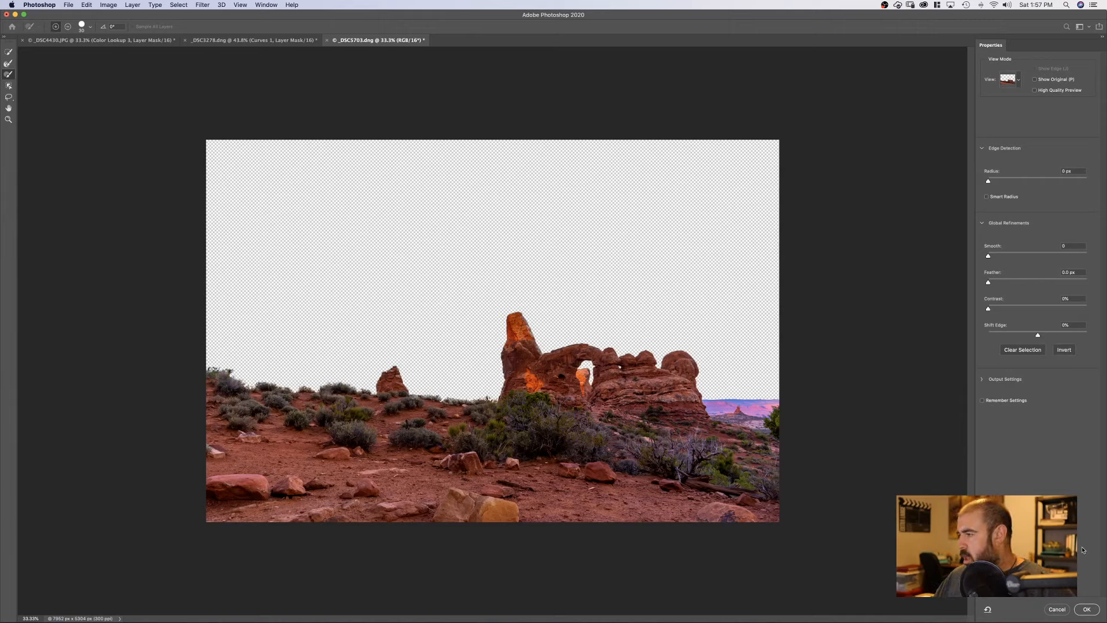
click(1087, 609)
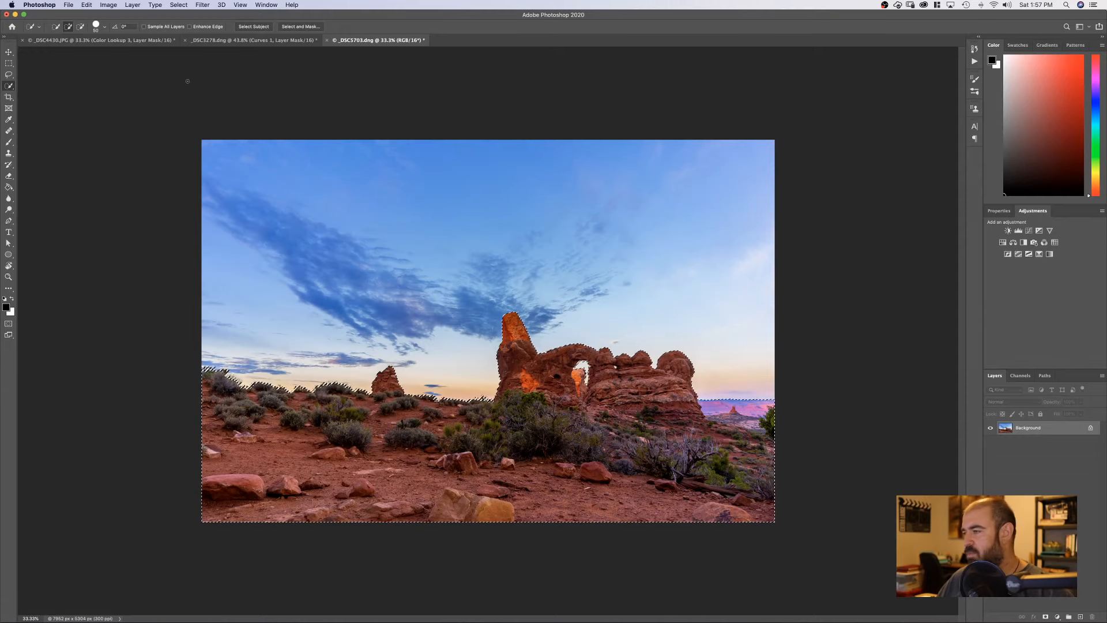
- Invert the selection to the sky and add a Color Lookup adjustment layer with the LateSunset.3DL look
click(180, 6)
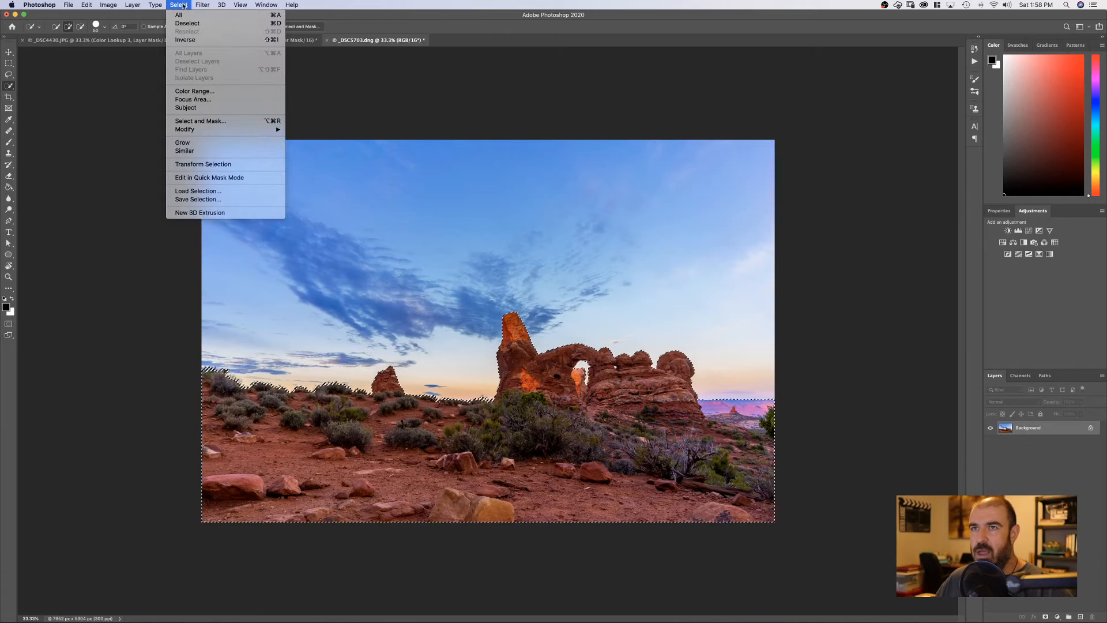
click(187, 40)
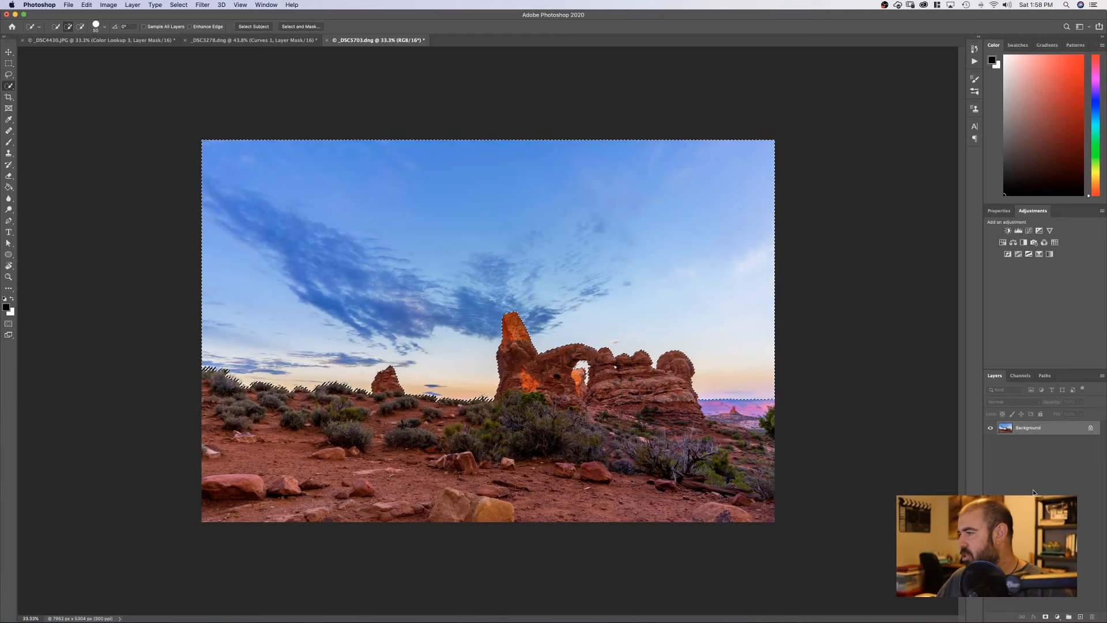
click(1055, 242)
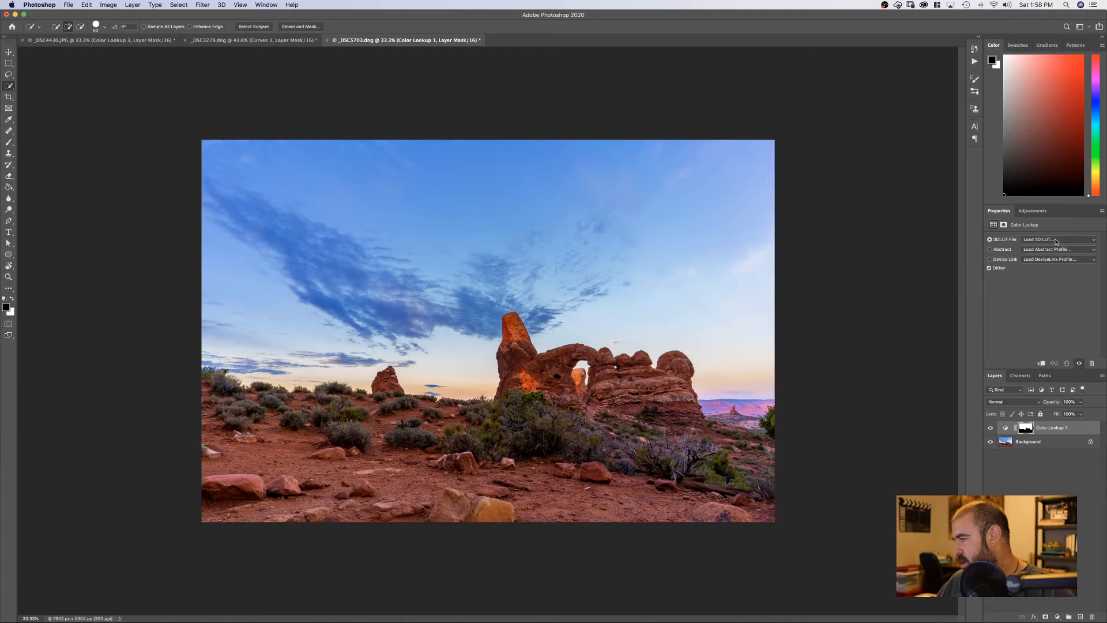
click(1057, 241)
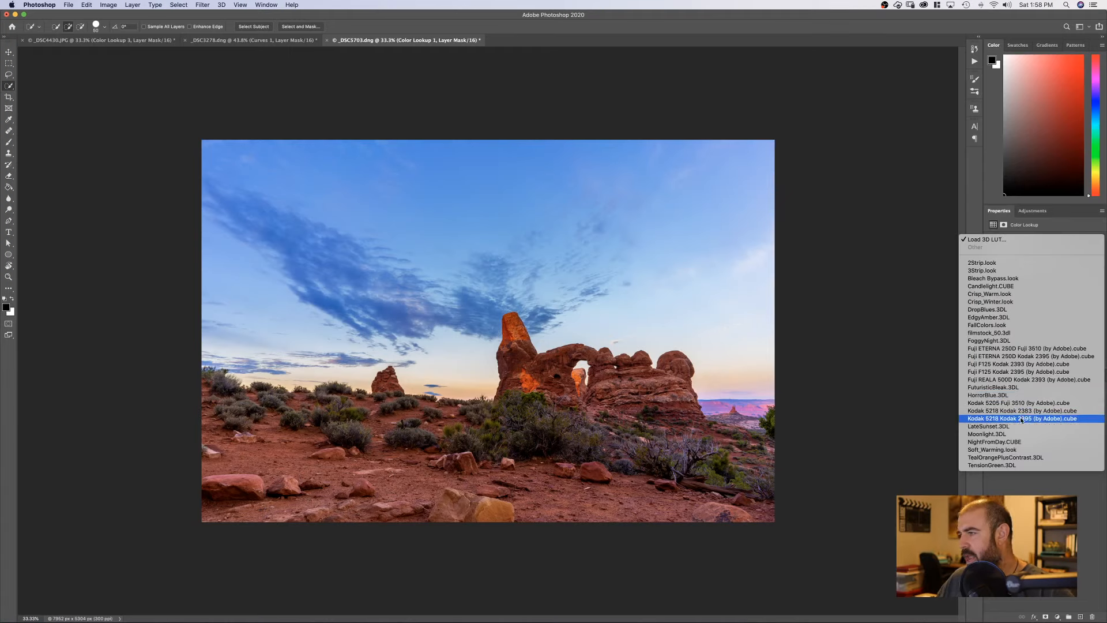
click(1022, 426)
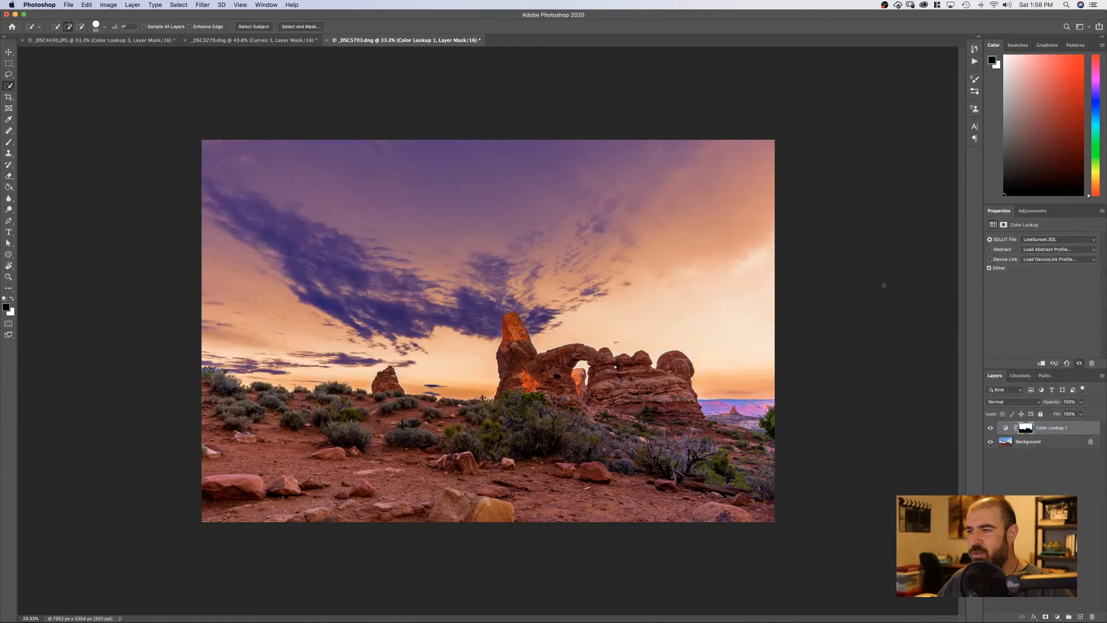
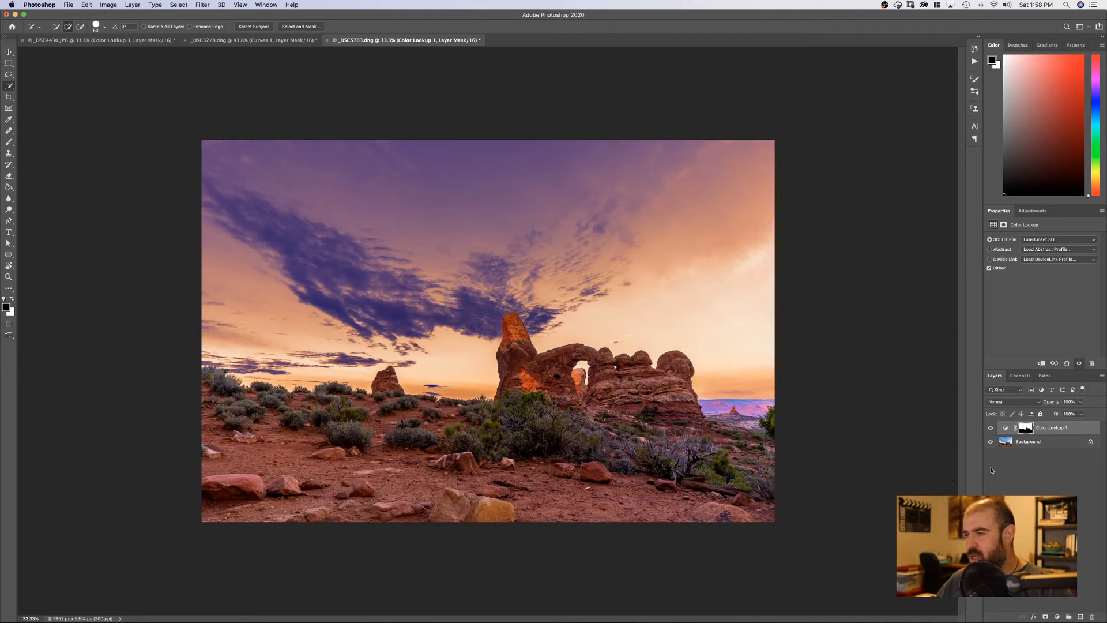
- Compare the sunset sky with the original by repeatedly hiding and showing the Color Lookup 1 layer
click(990, 428)
click(990, 428)
click(990, 428)
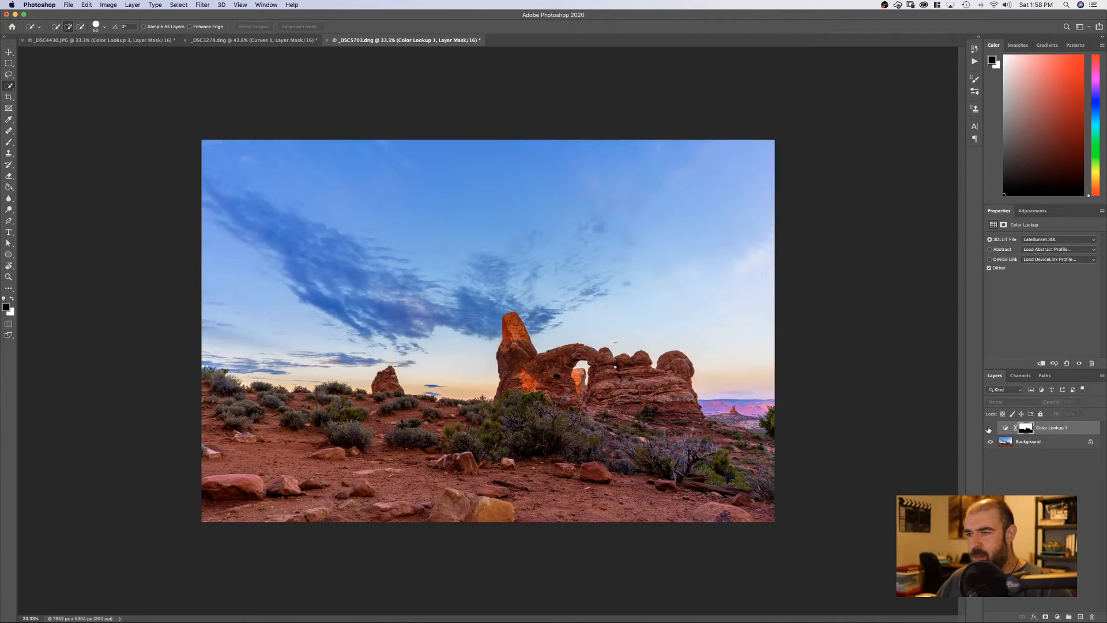
click(990, 428)
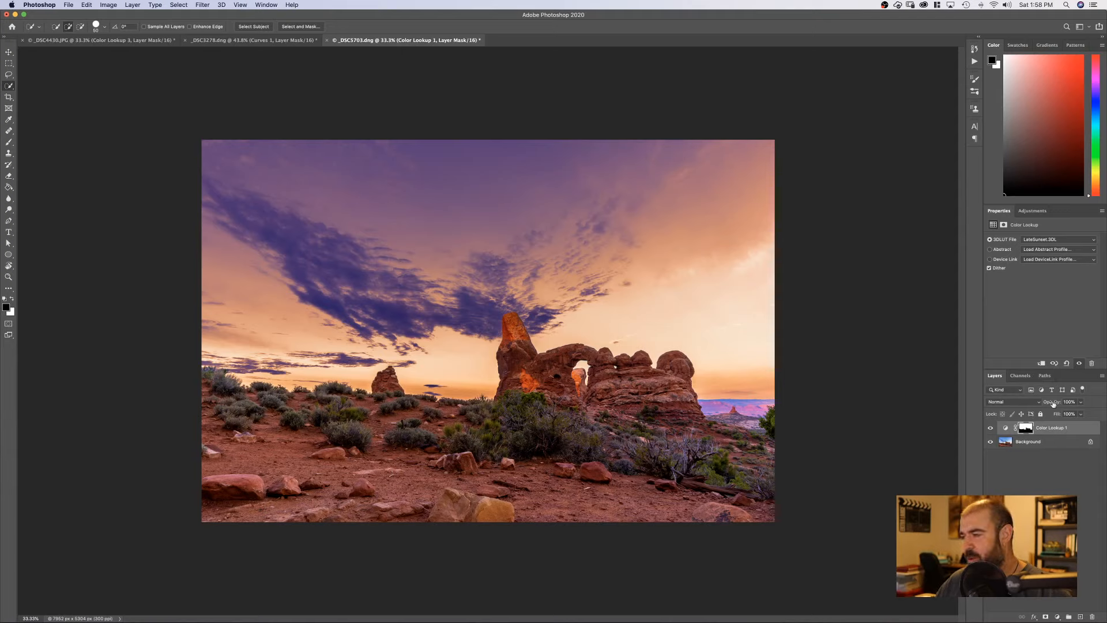
- Add an unmasked Gradient Map adjustment layer above the Color Lookup and apply the yellow-to-coral preset from the Oranges group
click(1029, 495)
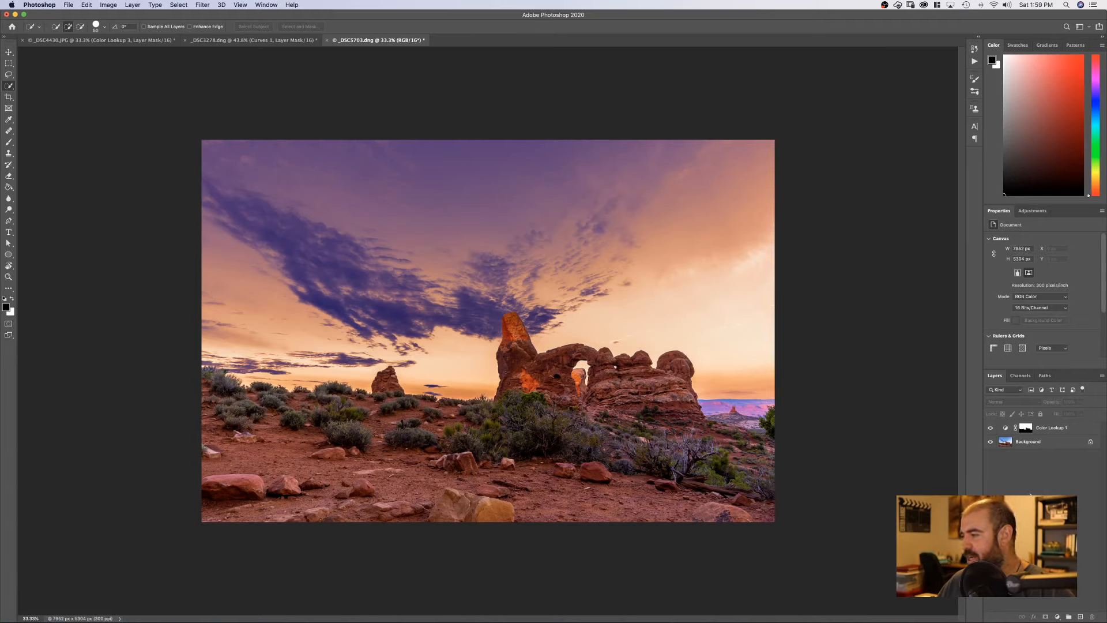
click(1033, 211)
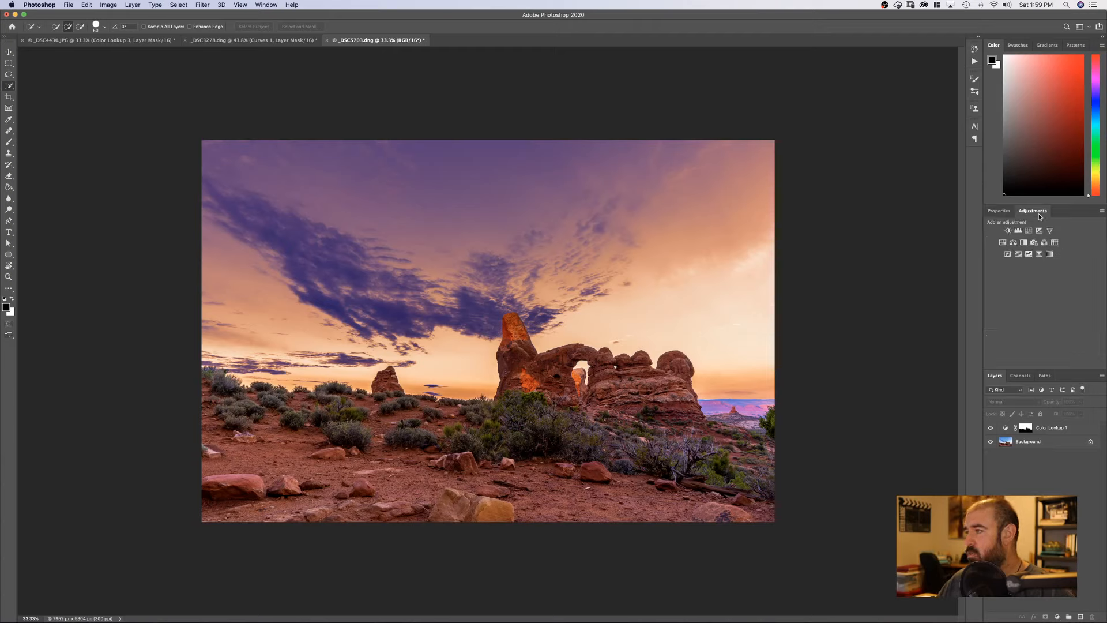
click(1049, 254)
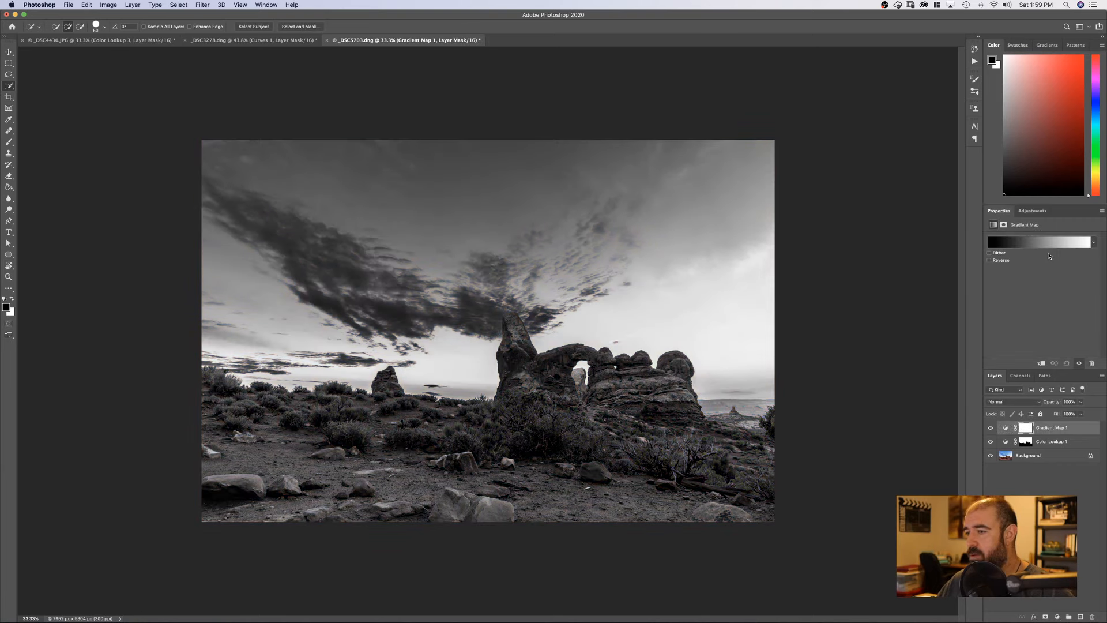
click(1094, 242)
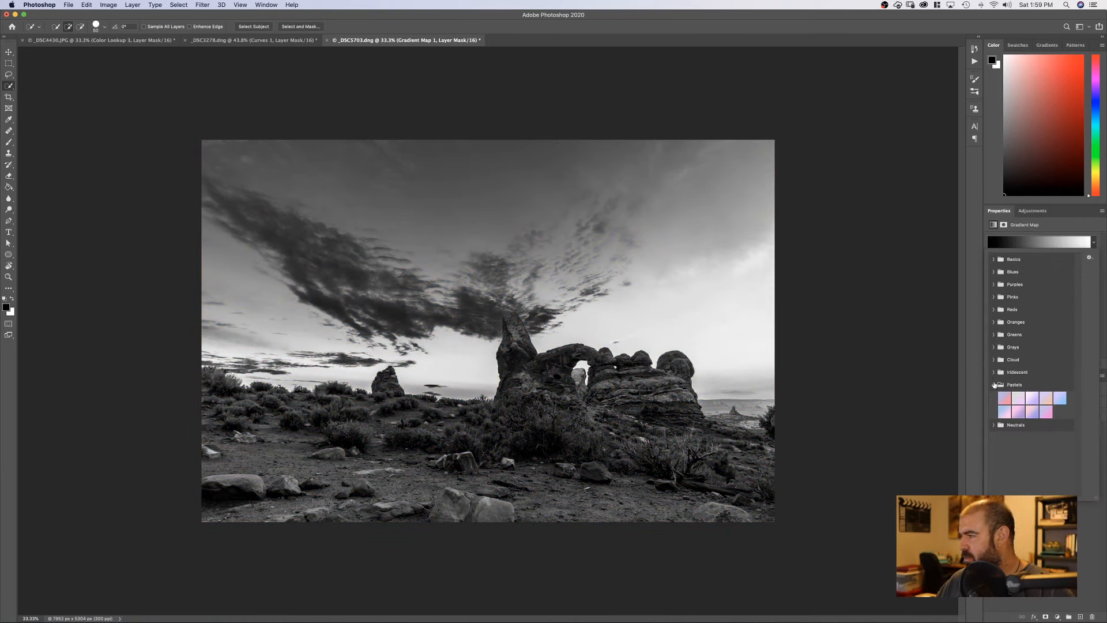
click(994, 385)
click(994, 322)
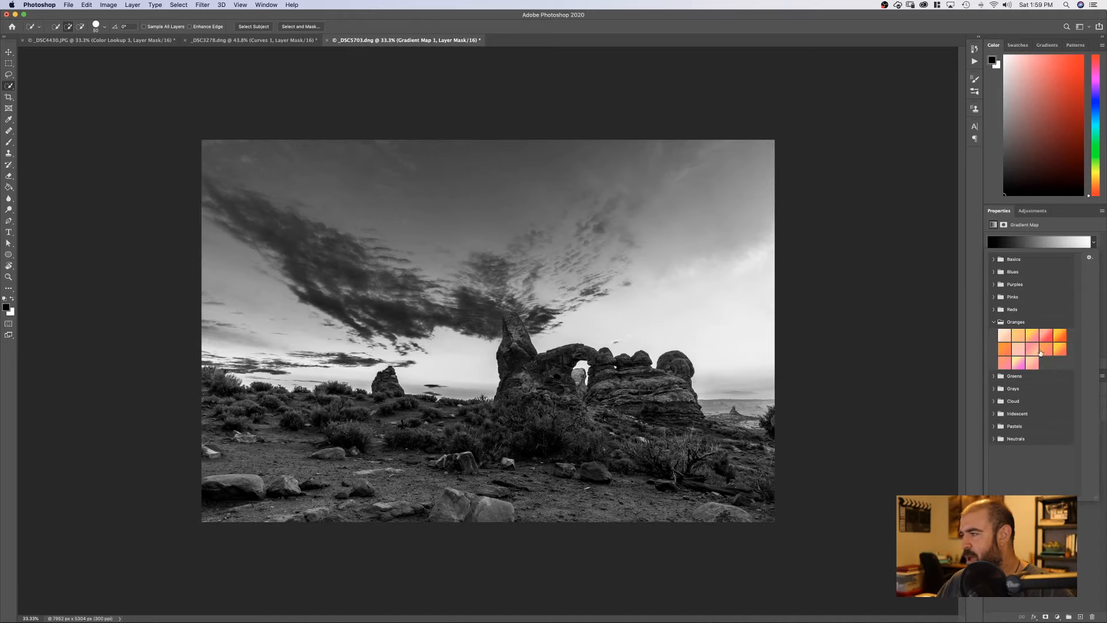
click(1059, 350)
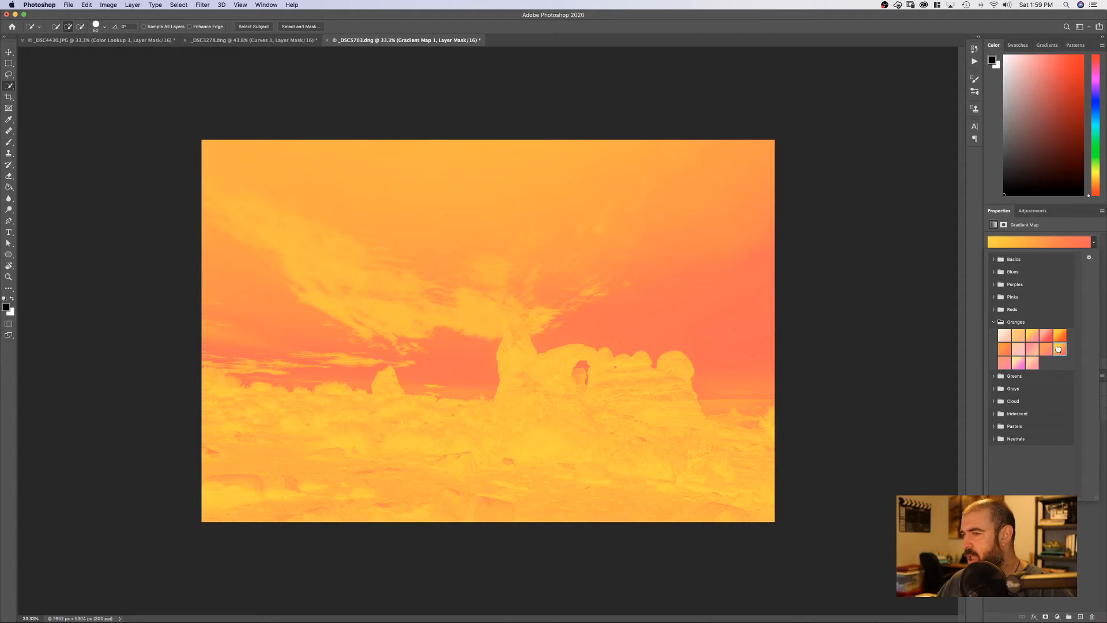
key(Return)
- Set the Gradient Map 1 layer's blend mode to Soft Light and reverse its gradient
click(1006, 402)
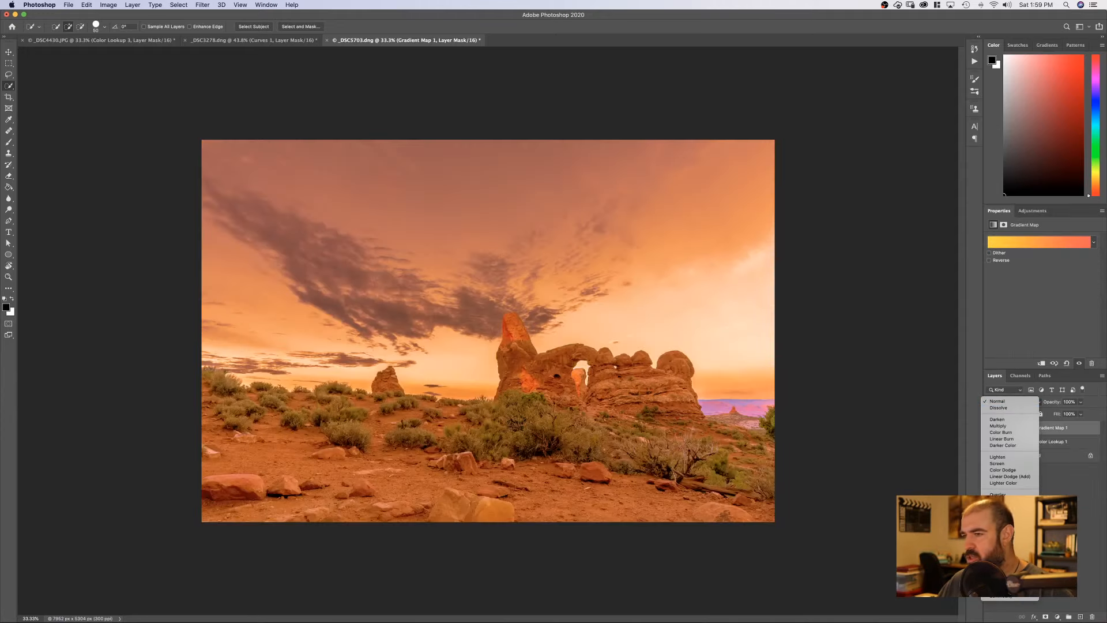
click(1004, 500)
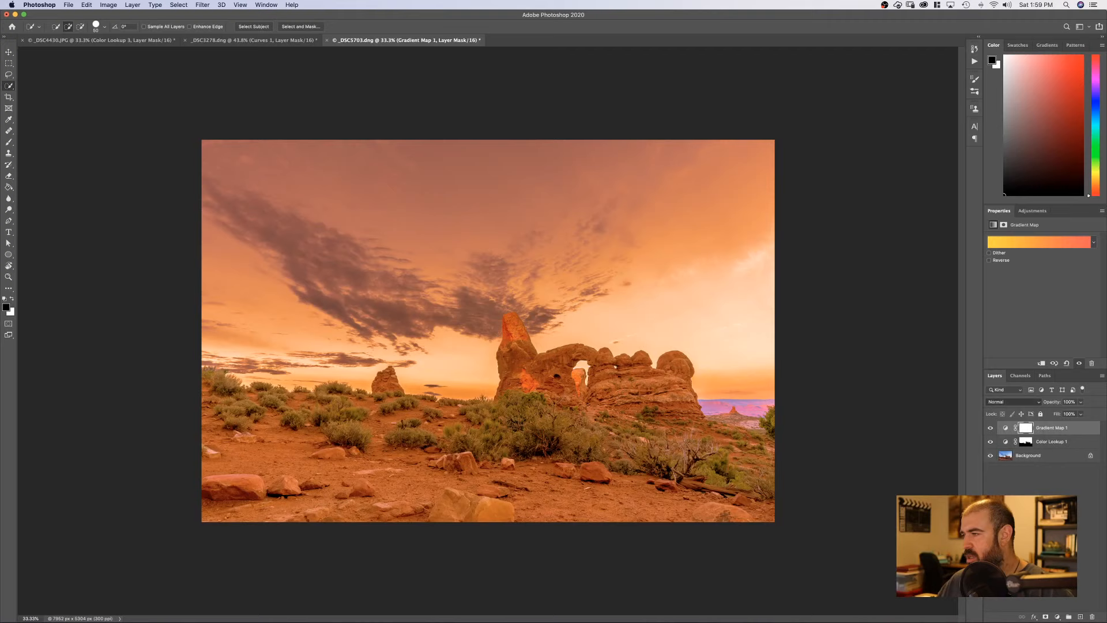
click(1008, 261)
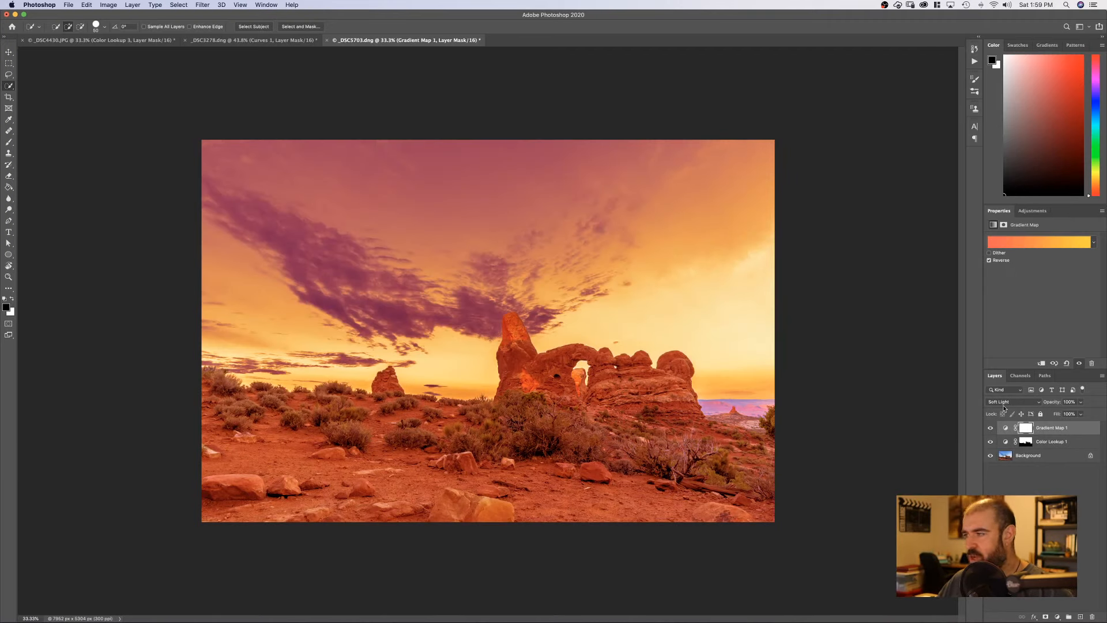
- Hide the Color Lookup 1 layer and change the gradient map's coral color stop to a dark brown with hue 16°
click(991, 442)
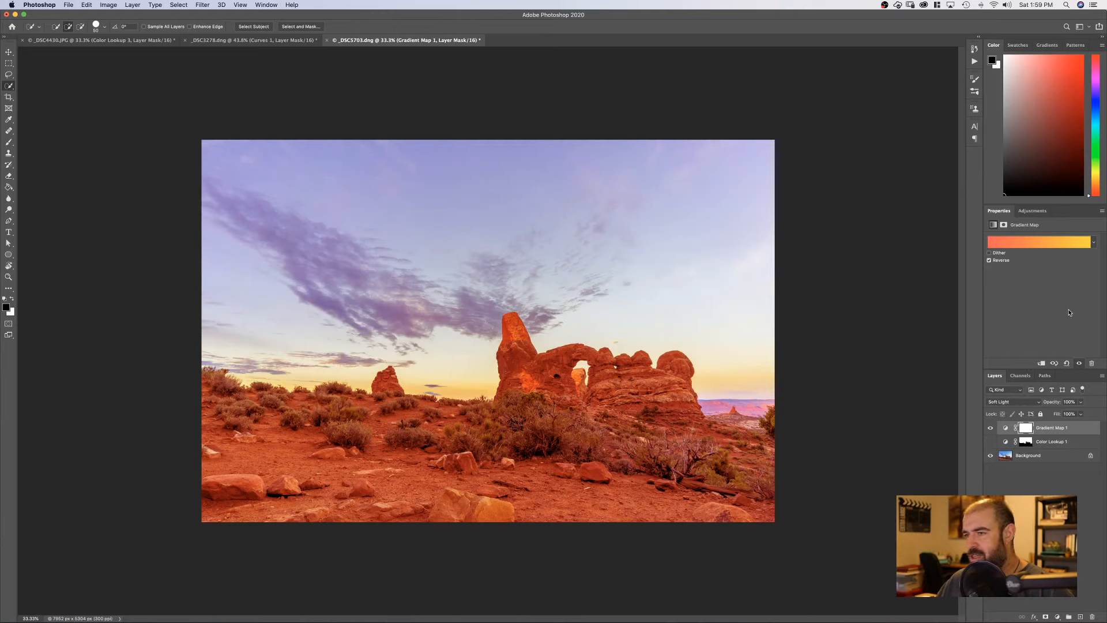
click(1080, 249)
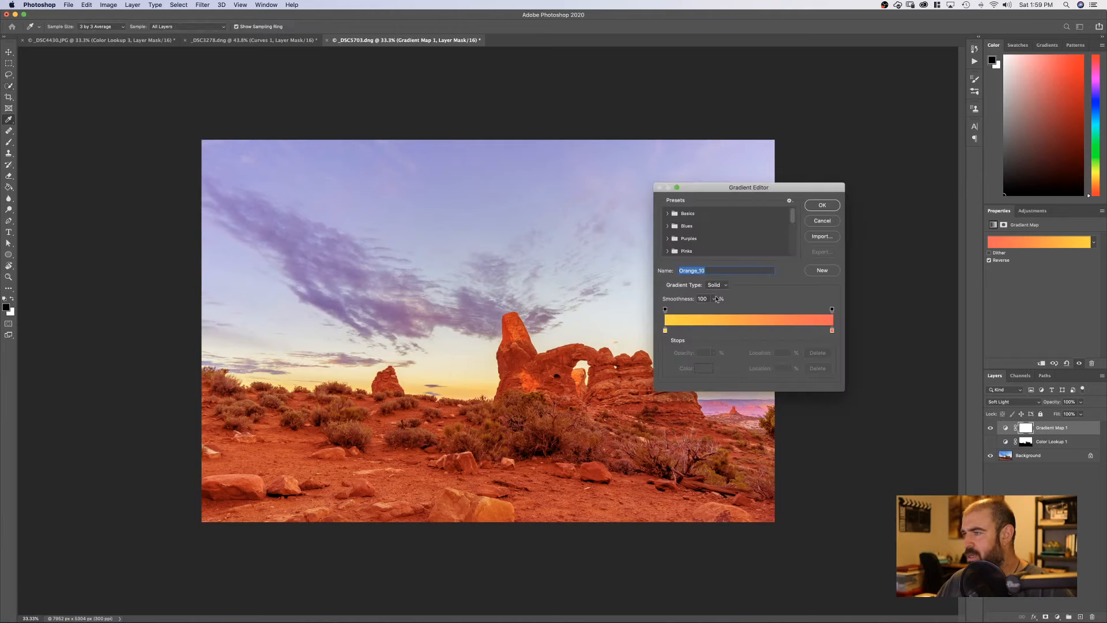
click(833, 331)
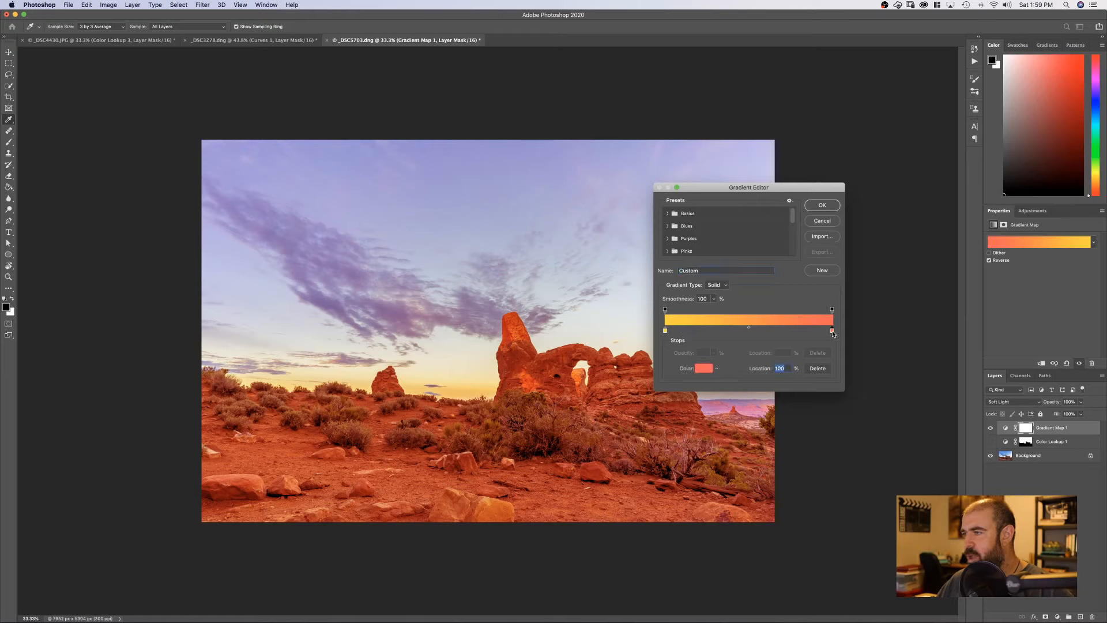
click(703, 369)
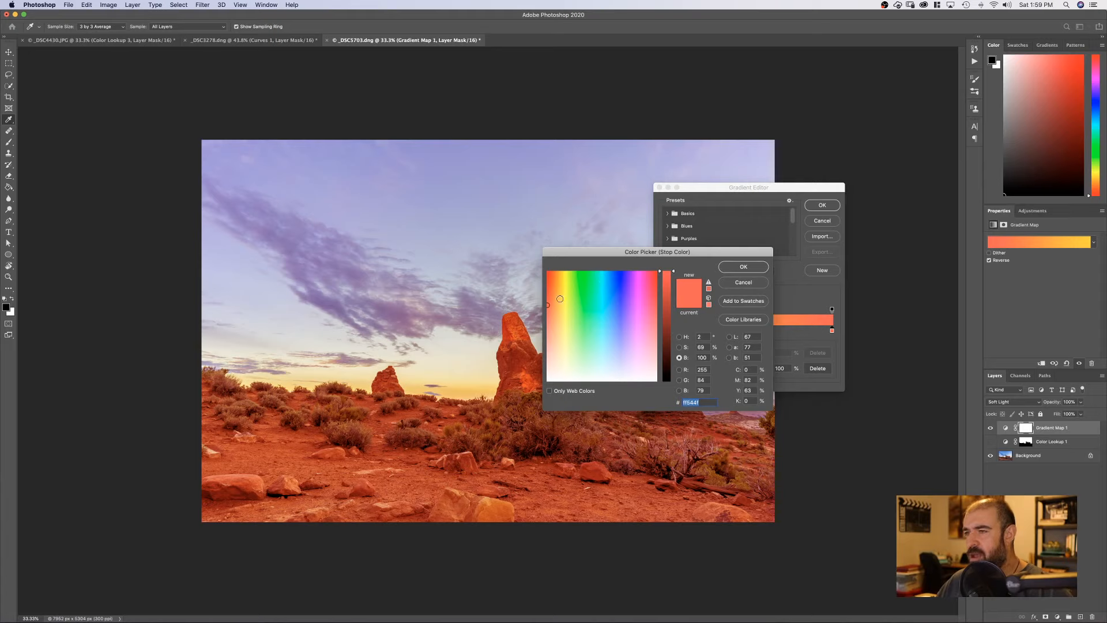
click(552, 311)
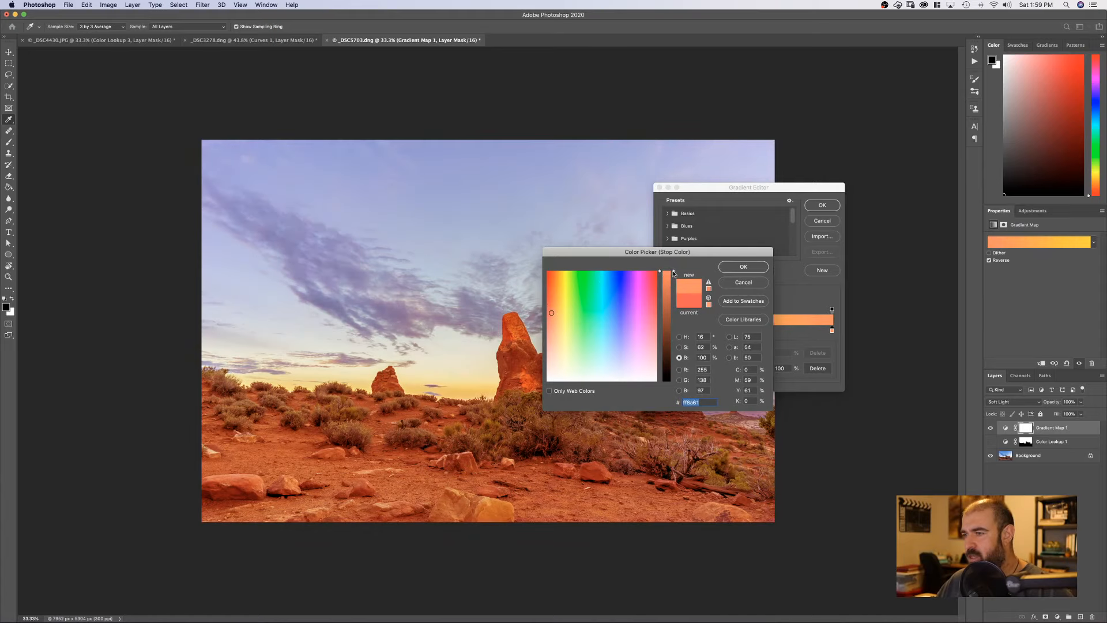
drag(673, 272, 672, 330)
click(744, 266)
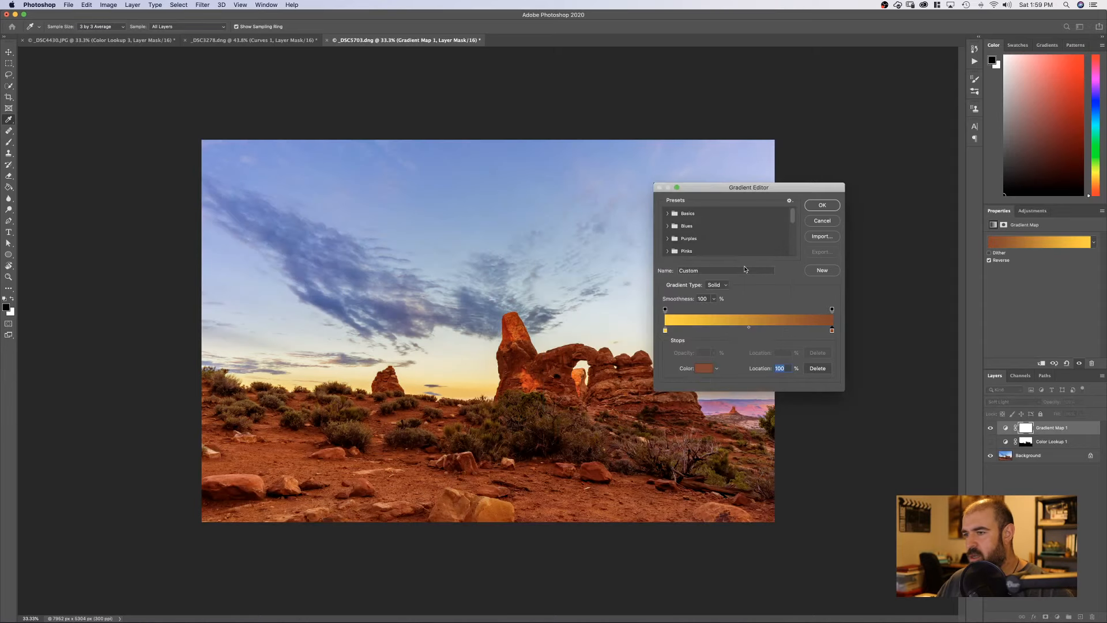
- Change the gradient's yellow color stop to orange #faab12, apply the edited gradient and turn off its reversal
click(666, 331)
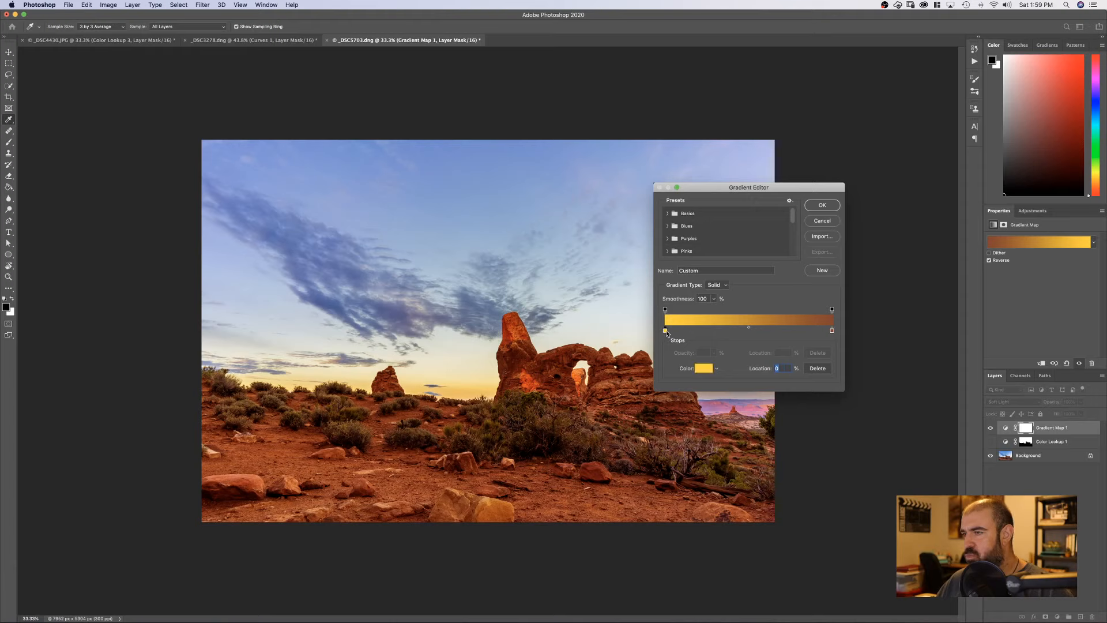
click(703, 369)
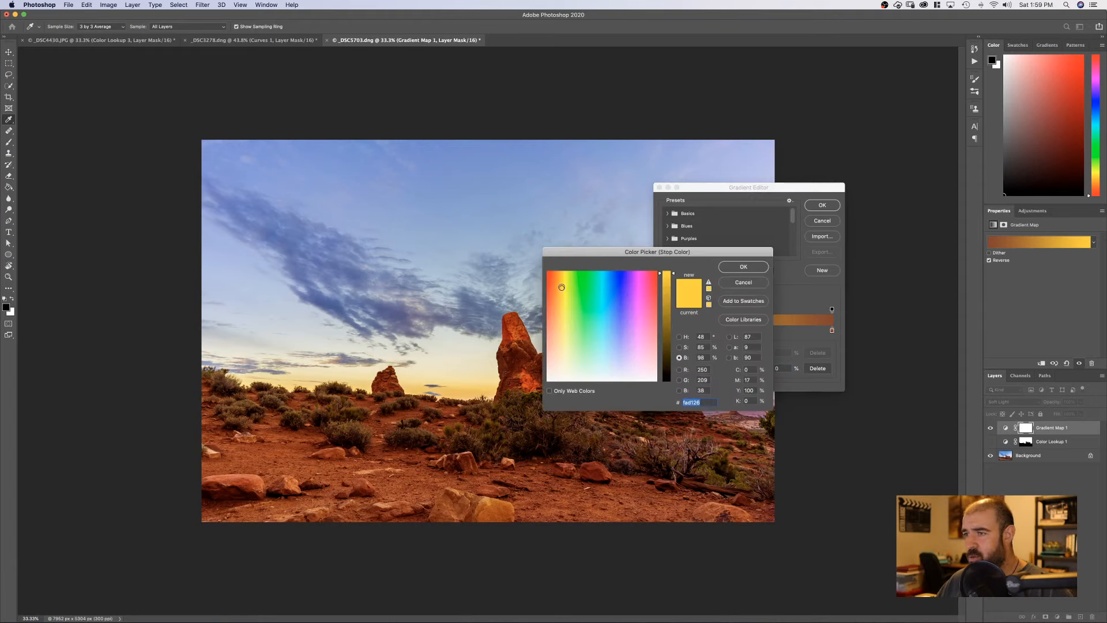
drag(561, 287, 558, 279)
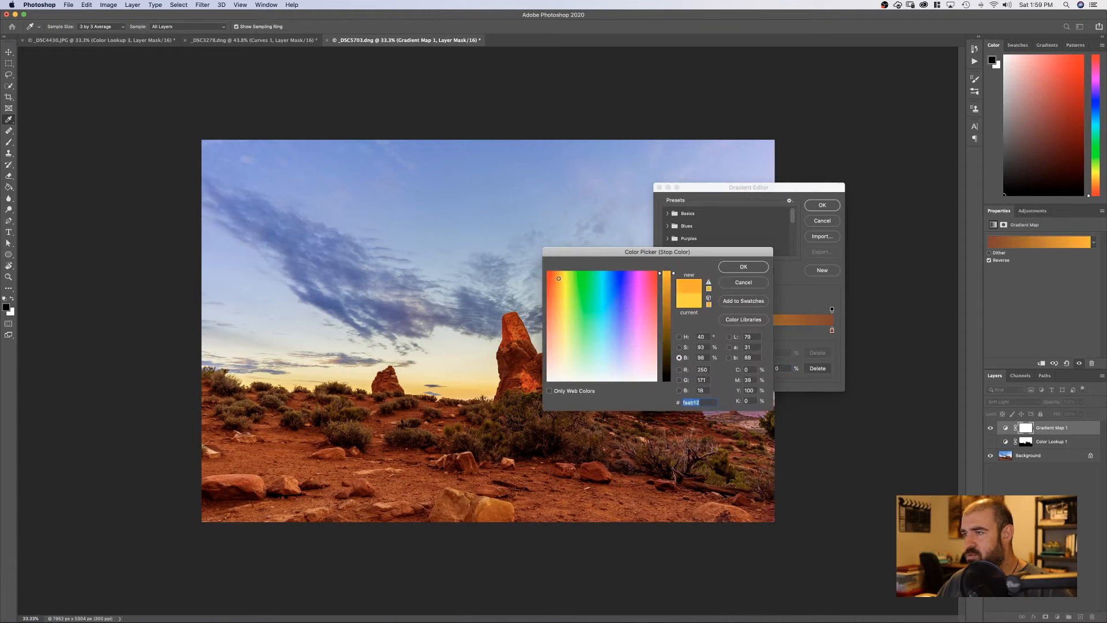
click(744, 267)
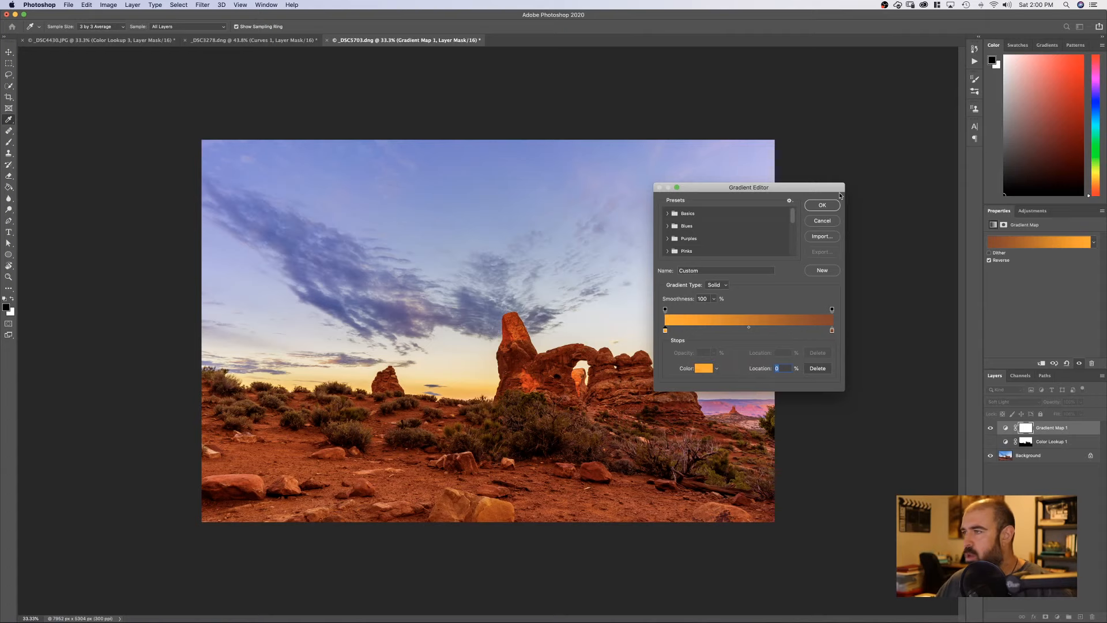
click(823, 205)
key(w)
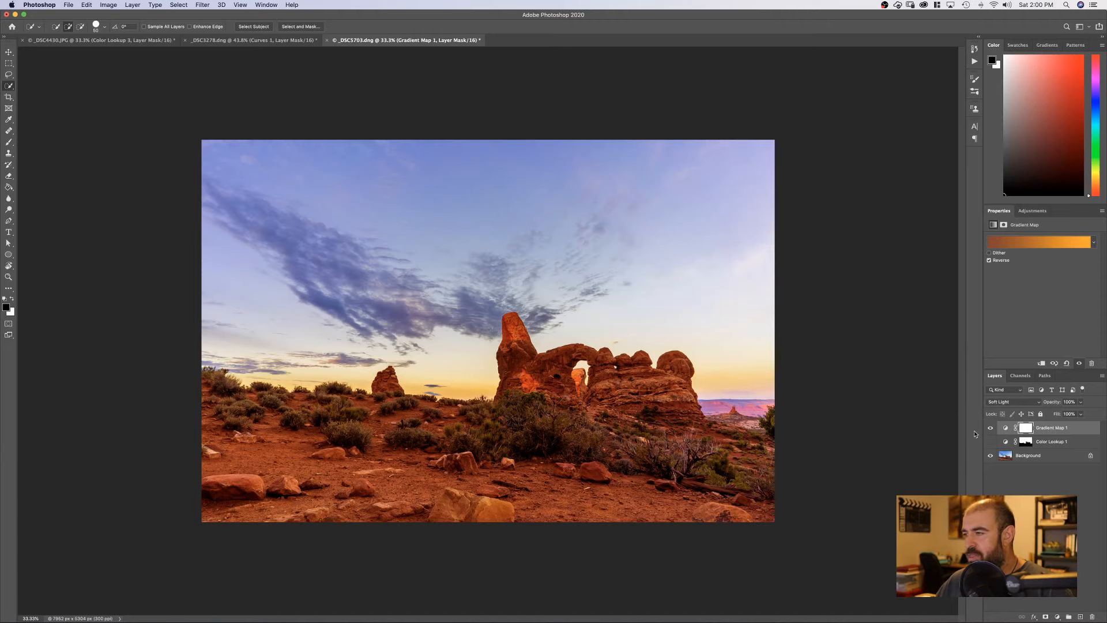
click(989, 260)
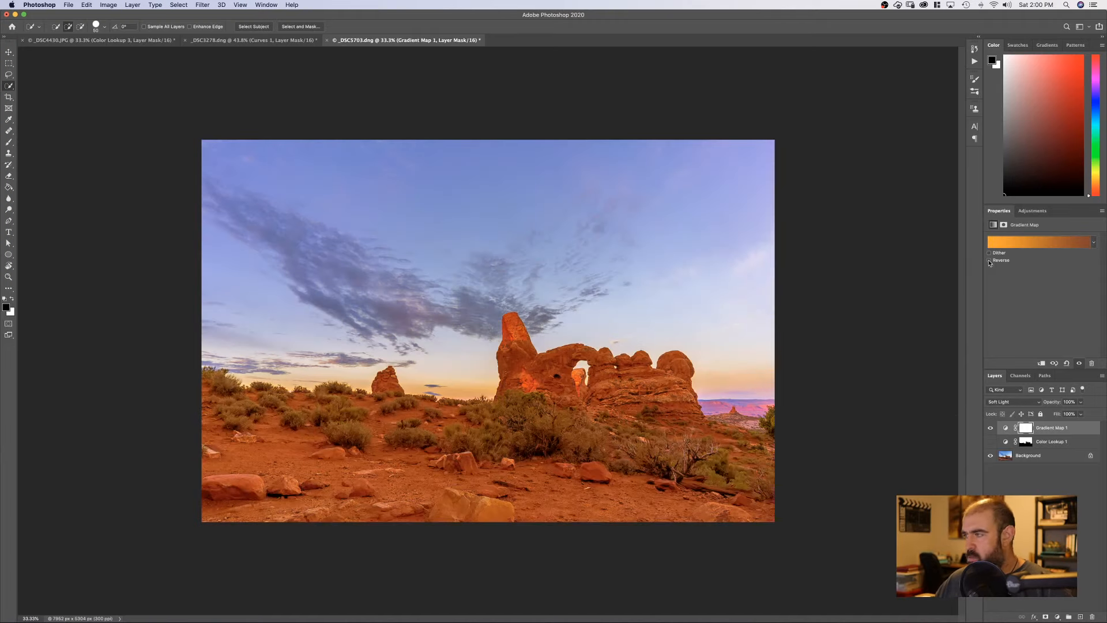
- Reverse the gradient and replace the Gradient Map 1 layer's mask with a copy of the Color Lookup 1 mask
click(990, 260)
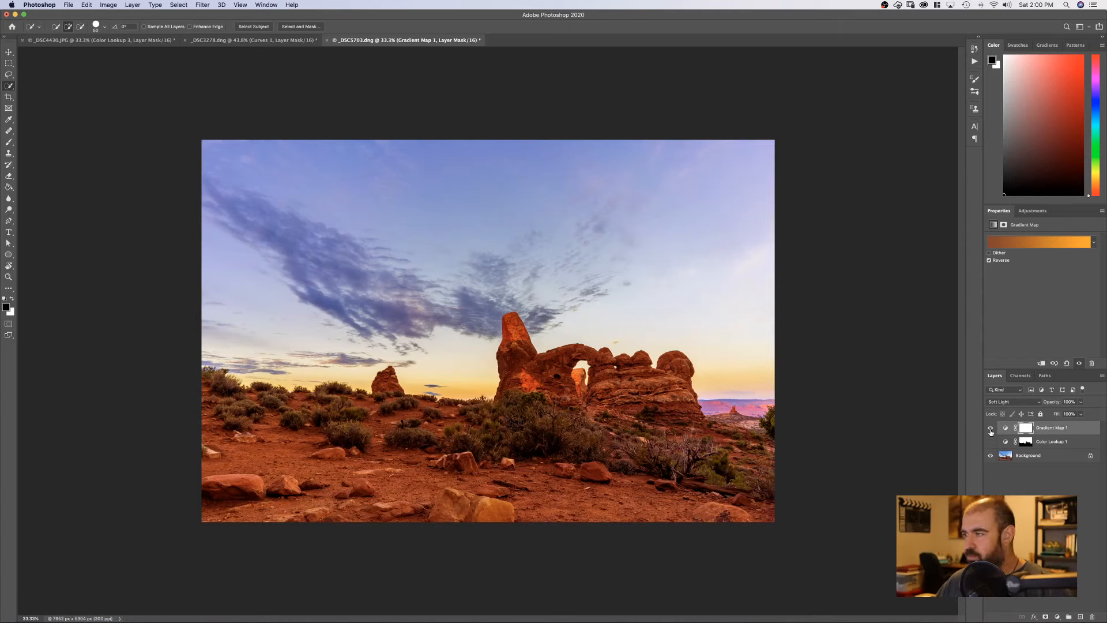
click(1026, 428)
right_click(1031, 431)
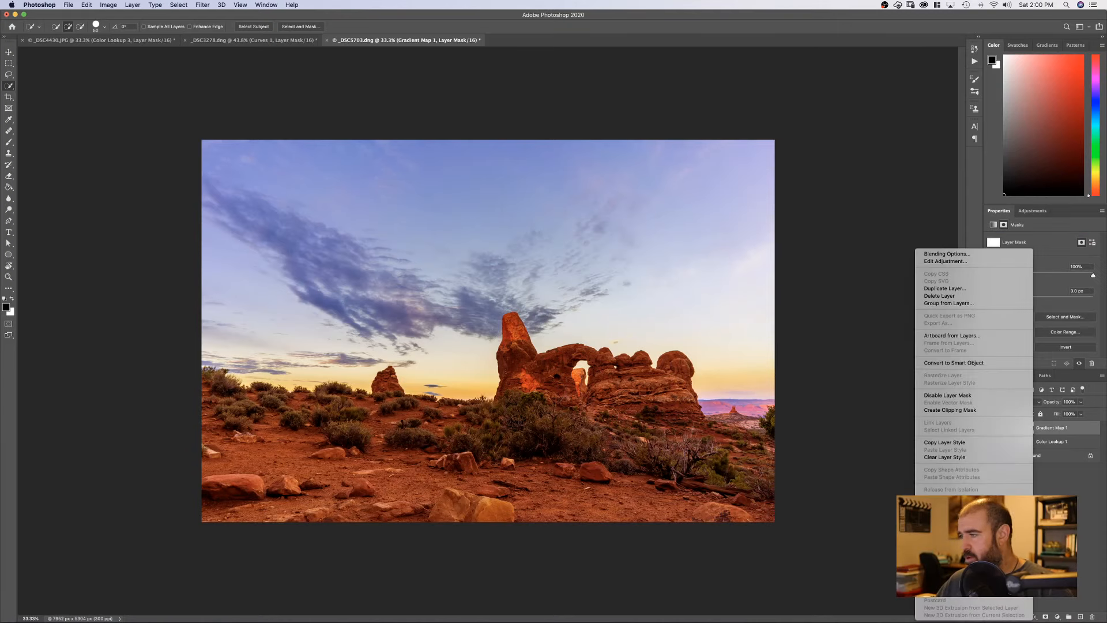
click(1063, 493)
right_click(1030, 430)
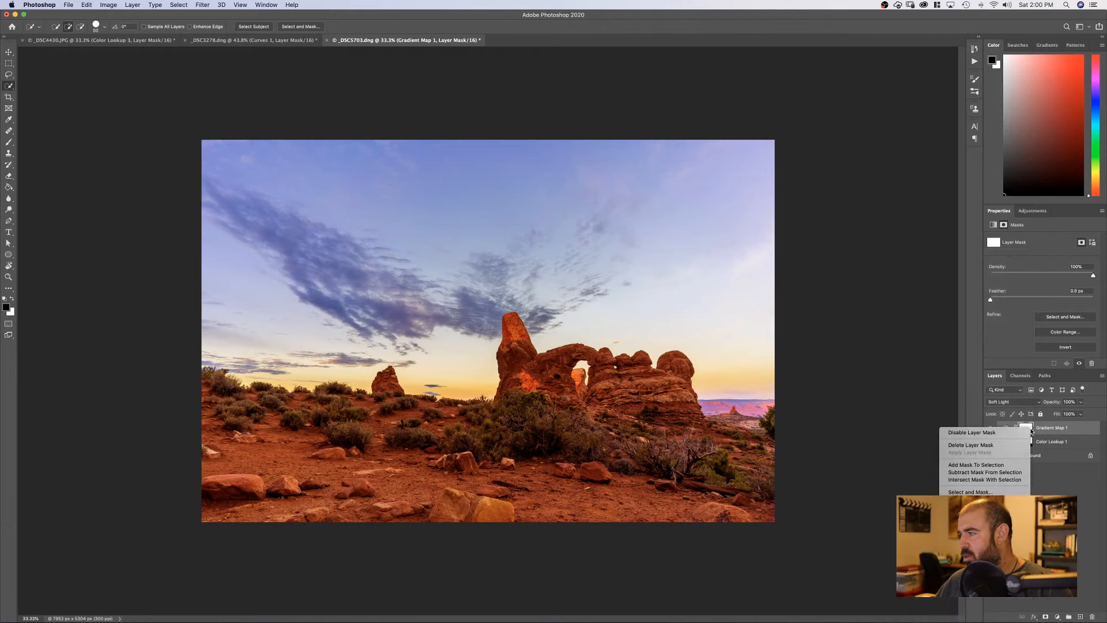
click(994, 446)
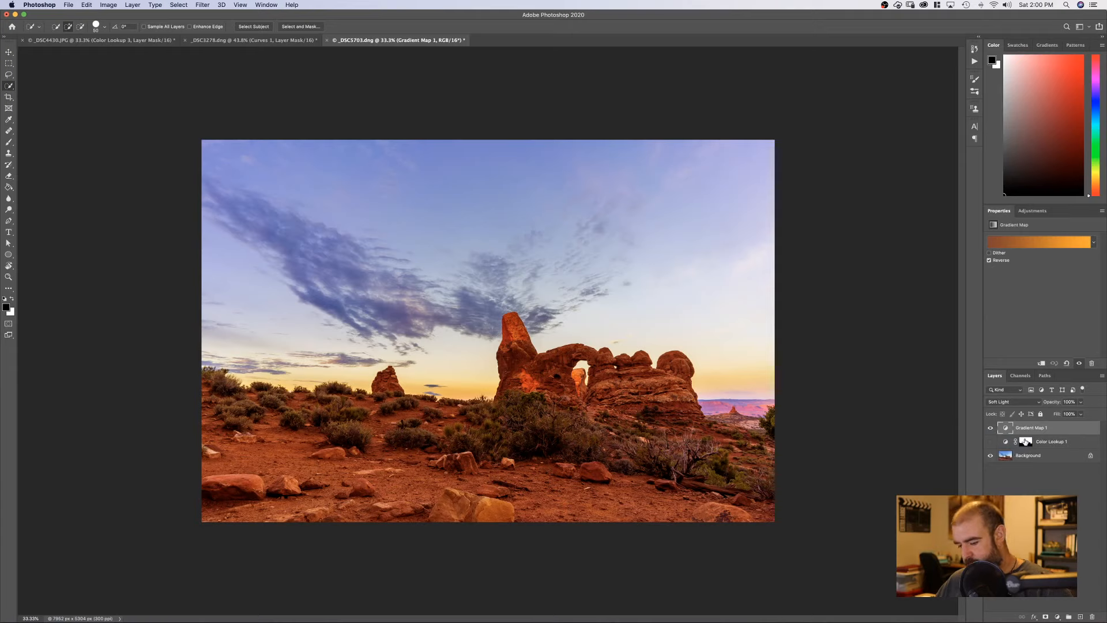
drag(1025, 446, 1026, 427)
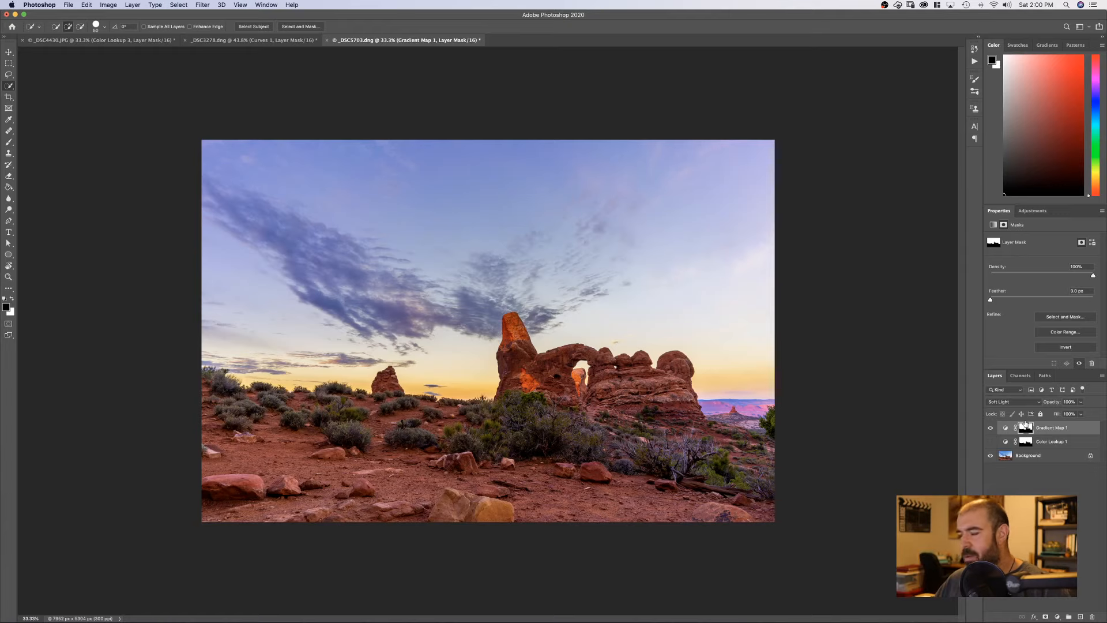
- Invert the Gradient Map 1 layer's mask to limit it to the foreground and make the layer visible
click(989, 431)
click(989, 429)
click(990, 430)
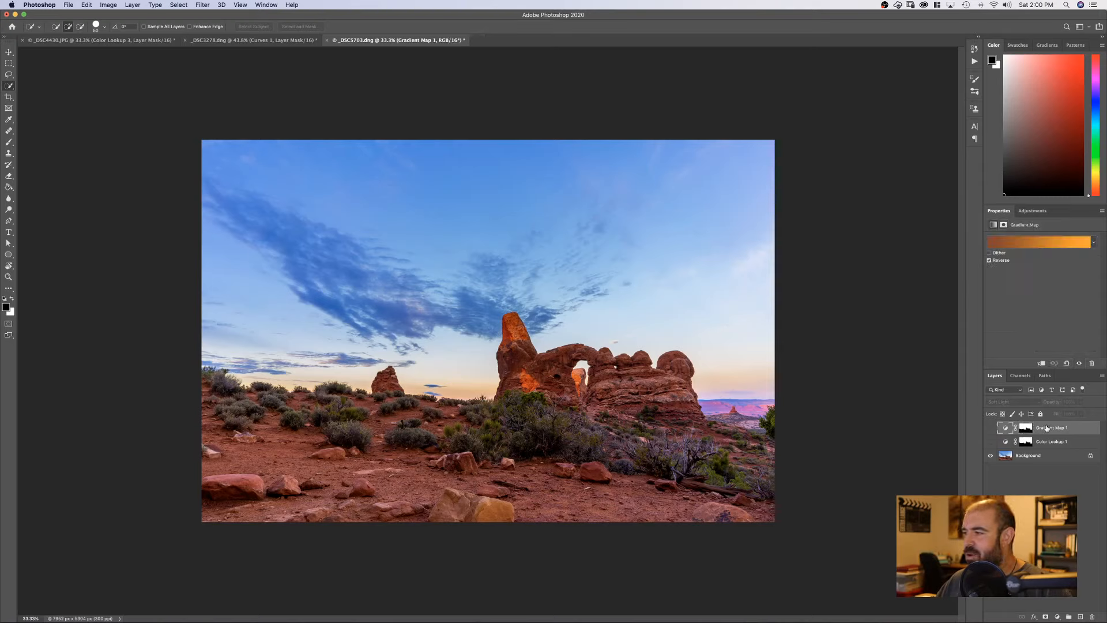
click(1047, 429)
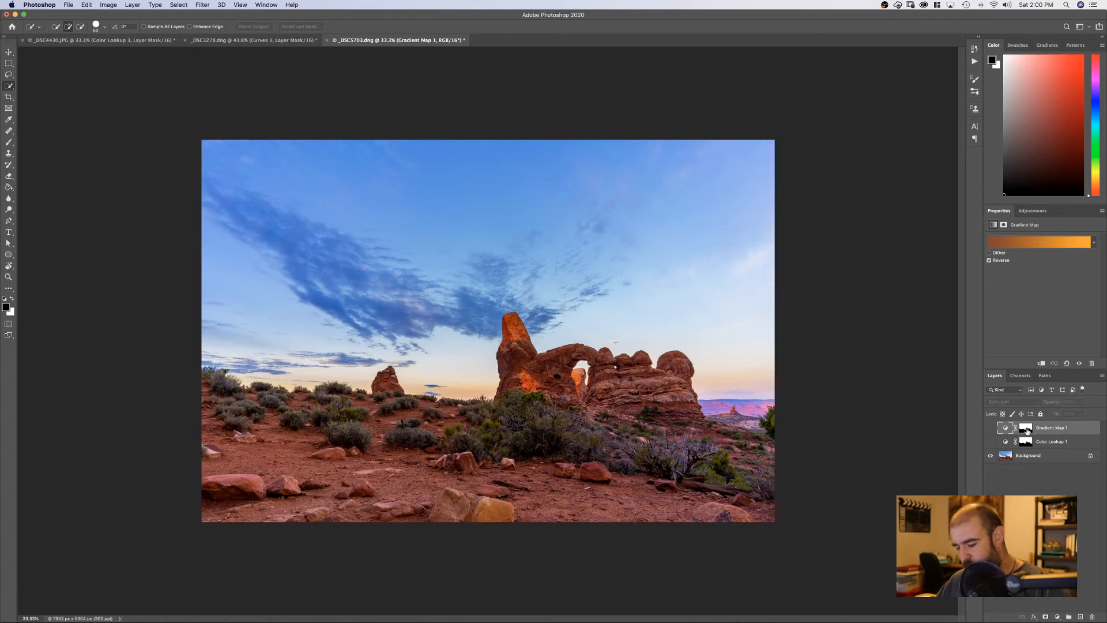
click(1028, 429)
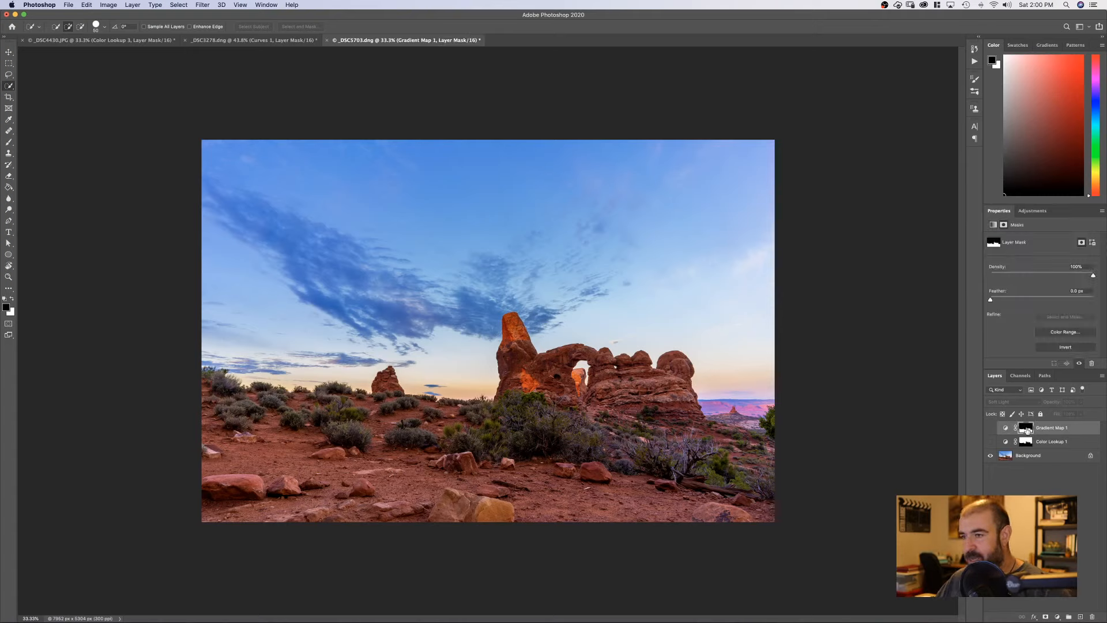
click(991, 428)
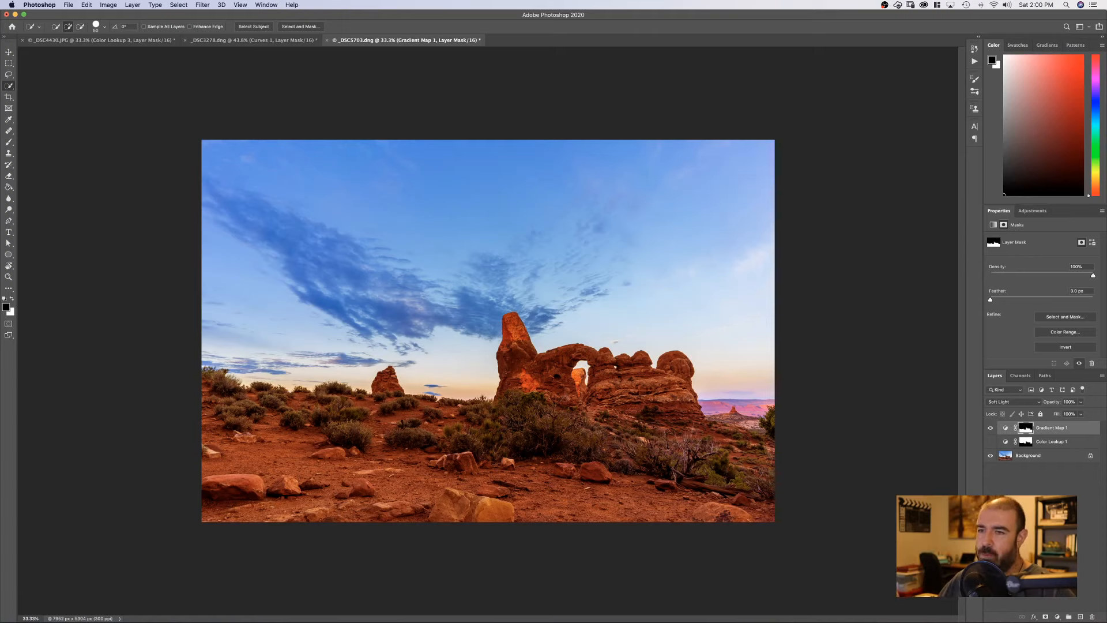
- Show the Color Lookup 1 layer, set its blend mode to Lighten and compare the sky with and without it
click(991, 442)
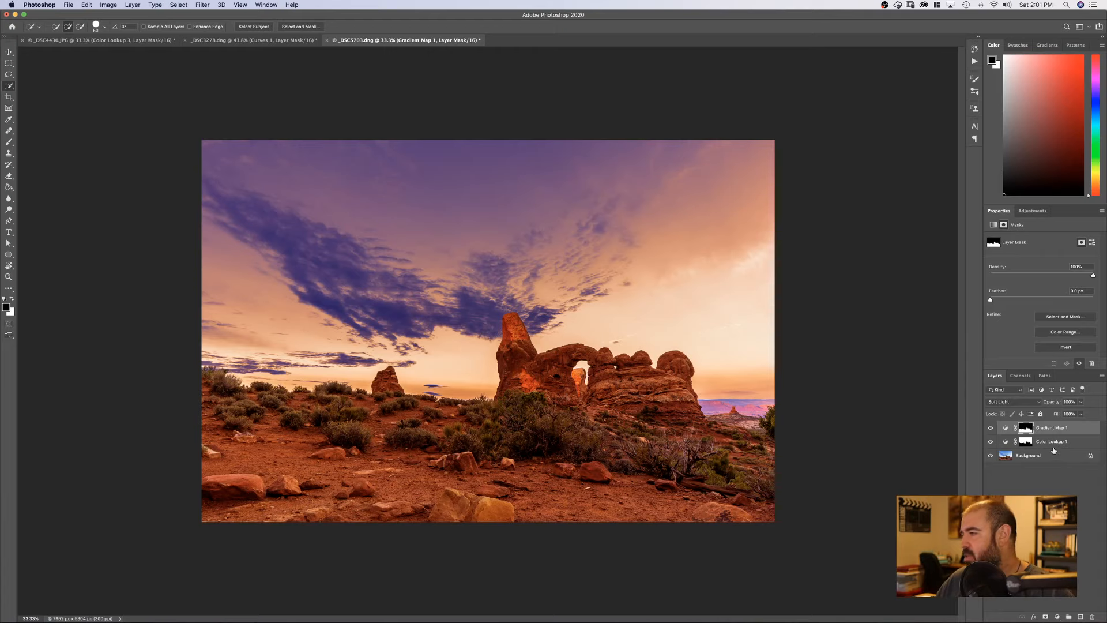
click(1017, 447)
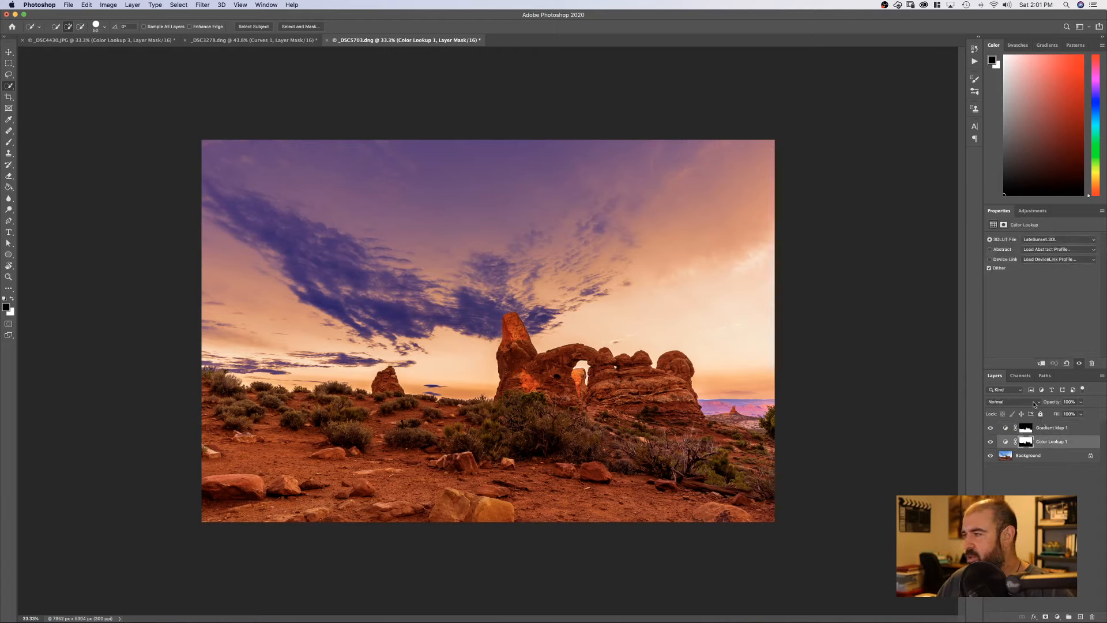
click(1035, 402)
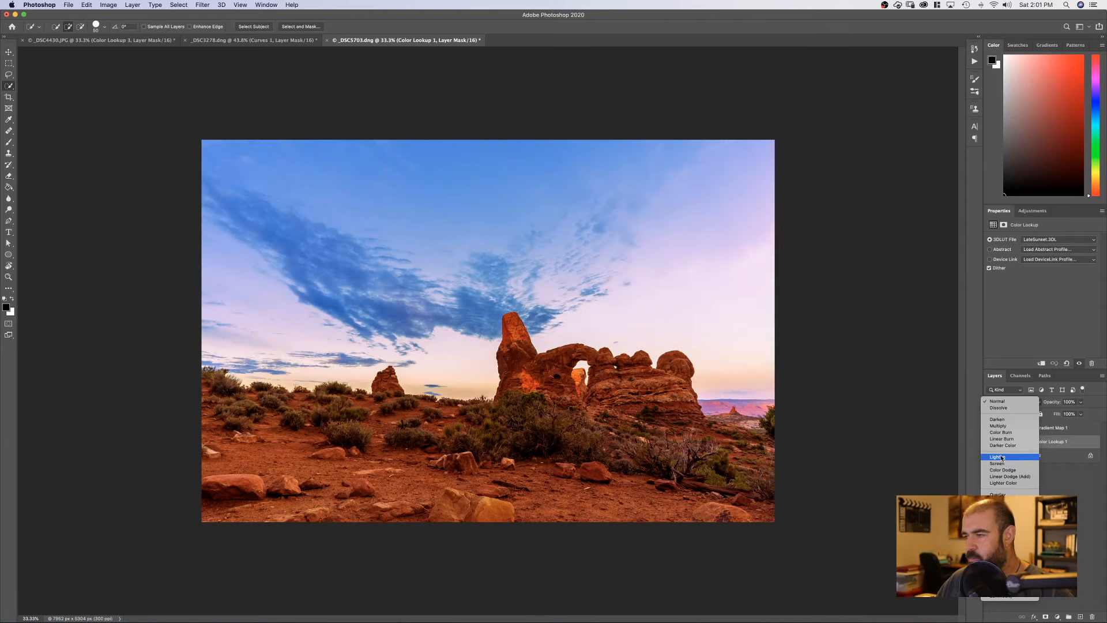
click(1002, 458)
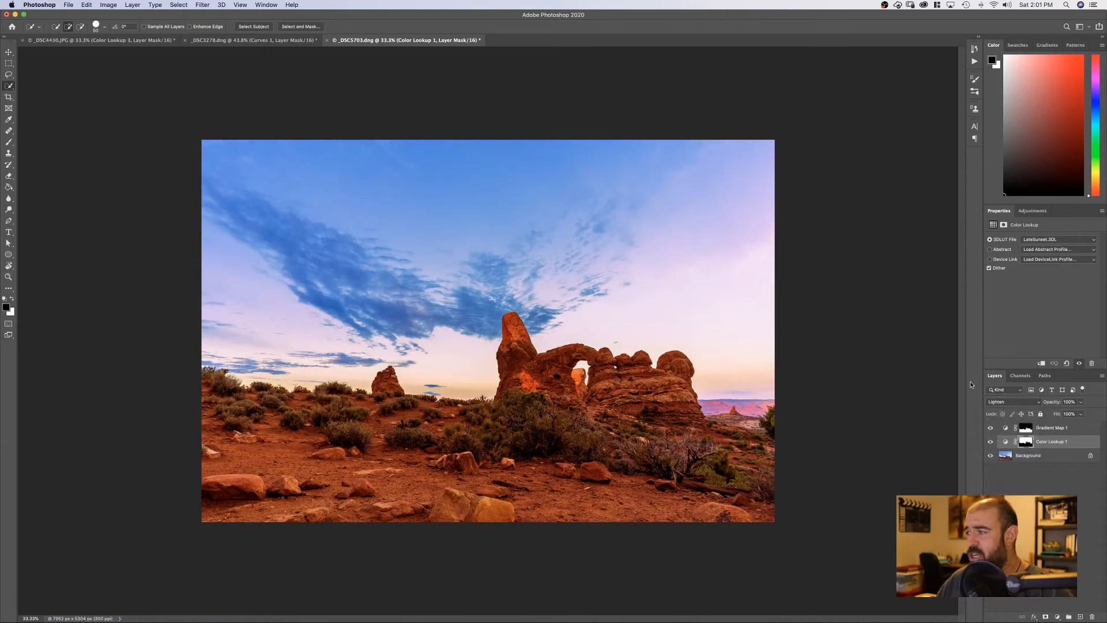
click(991, 442)
click(991, 442)
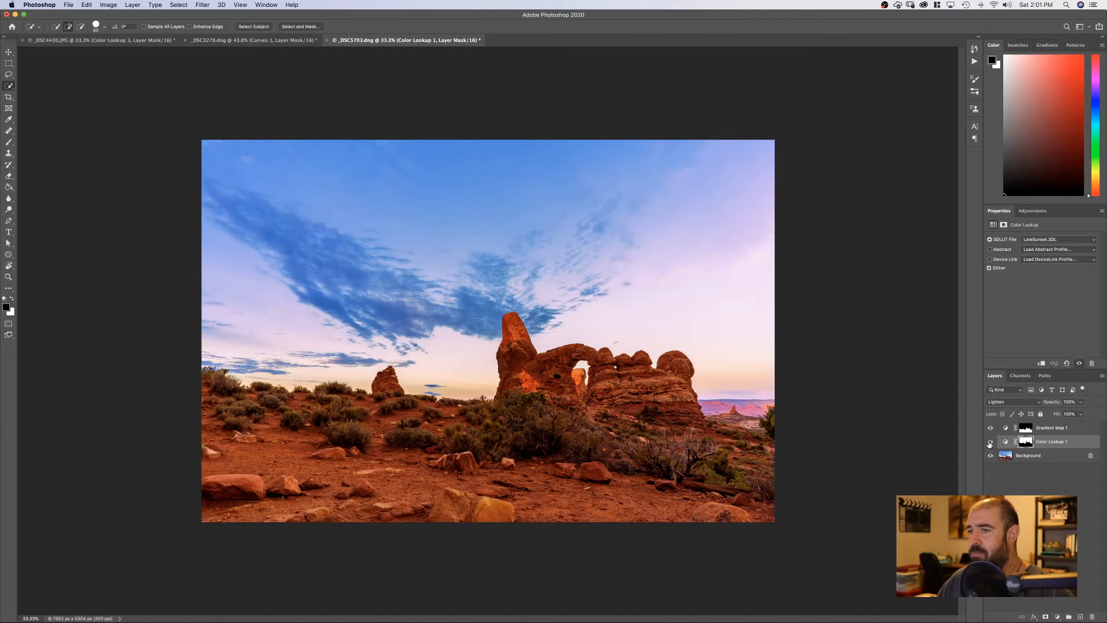
click(990, 442)
click(990, 442)
click(990, 442)
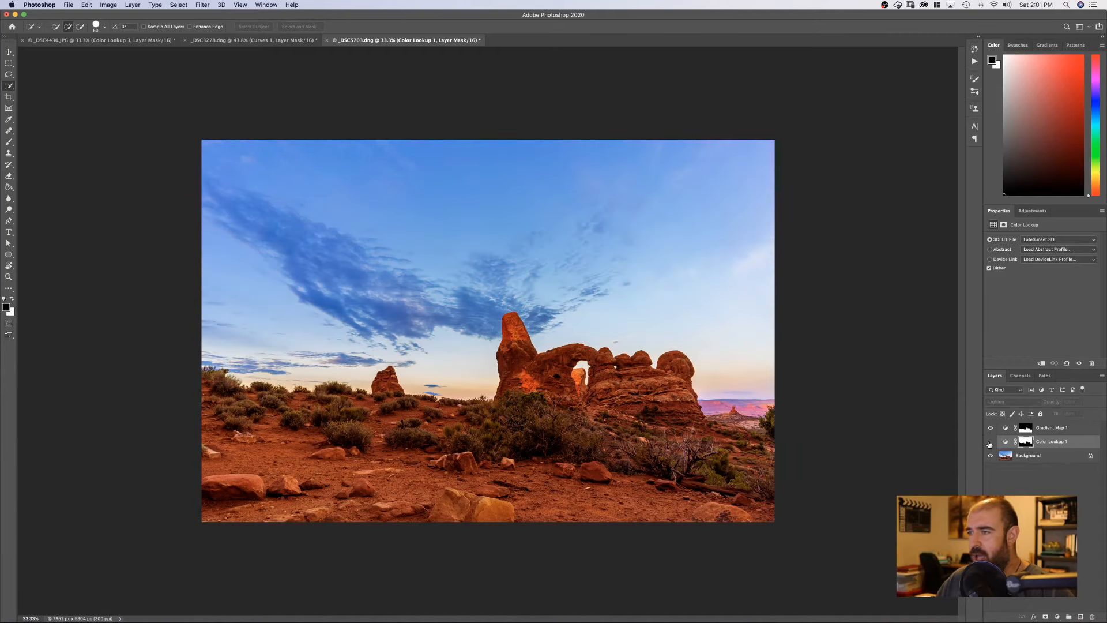
click(990, 442)
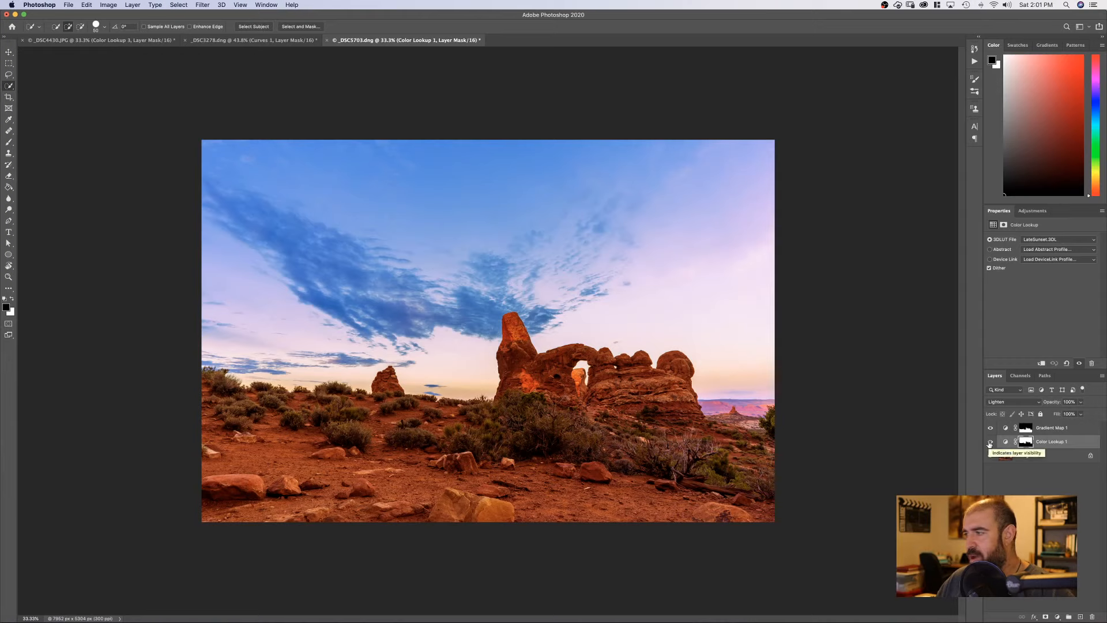
- Duplicate the Color Lookup 1 layer and compare the sky with and without both color lookups
key(super+j)
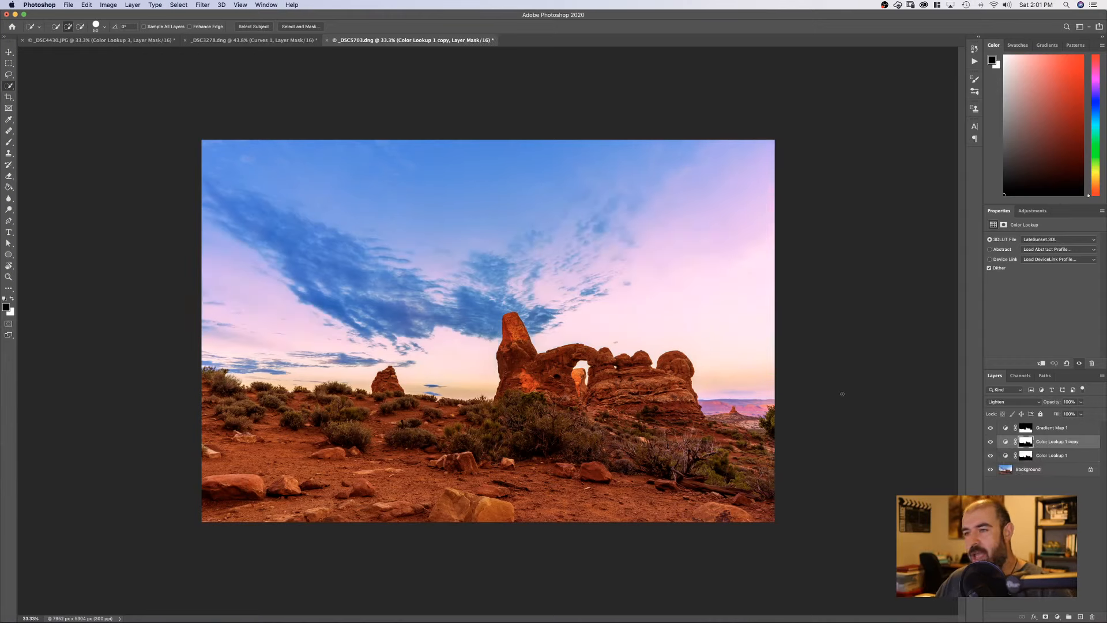
click(990, 442)
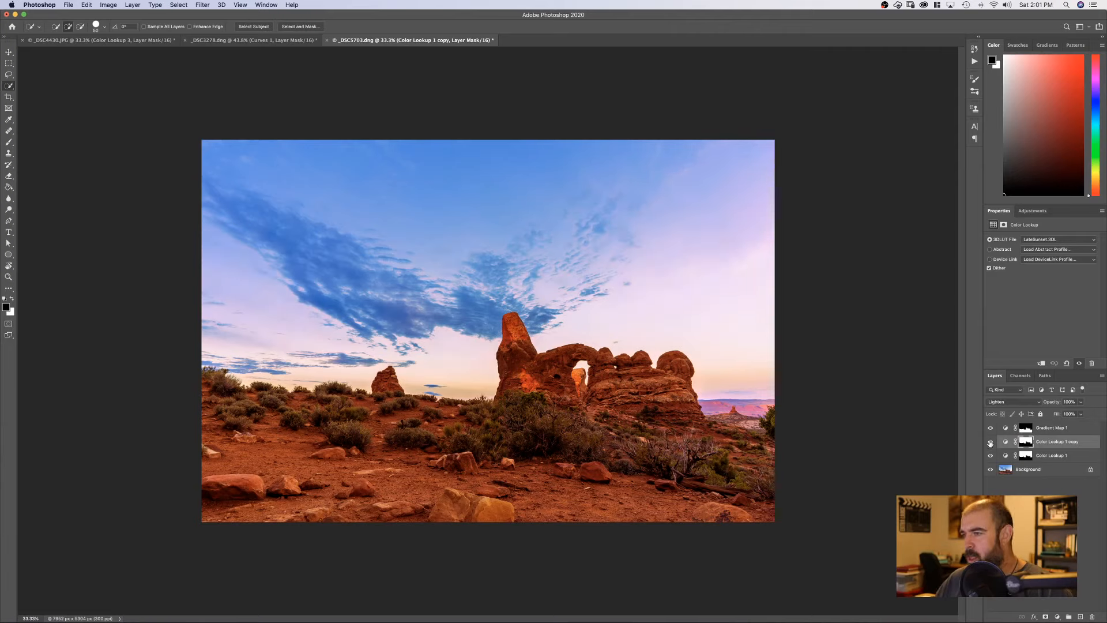
click(990, 442)
drag(991, 441, 990, 455)
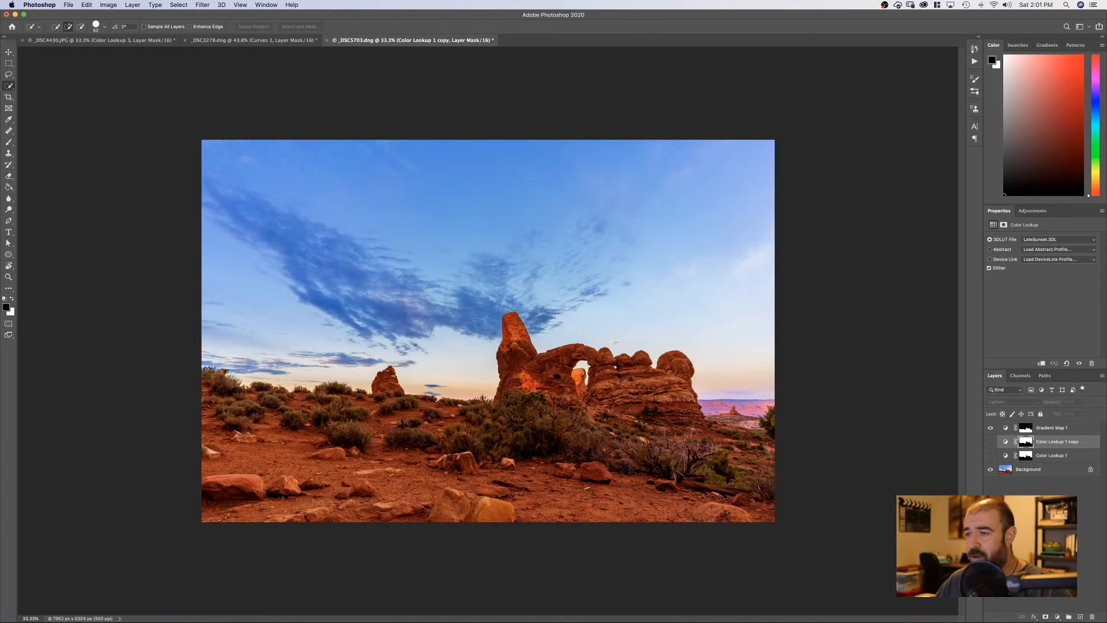
drag(991, 442, 990, 457)
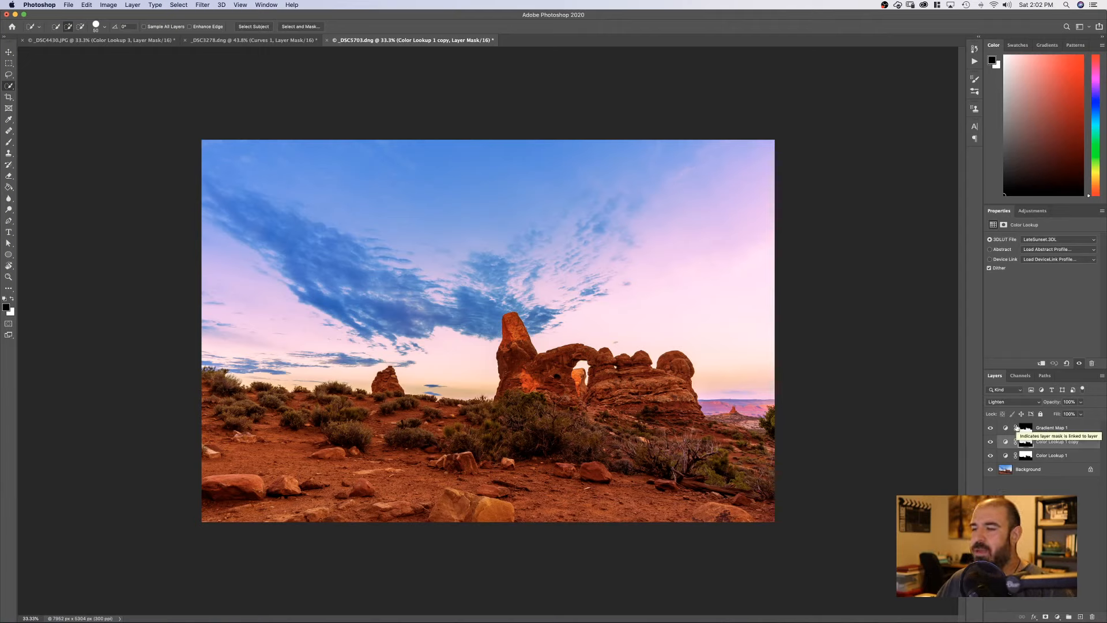
- Select the Gradient Map 1 layer and compare the foreground with and without its warm toning
click(1025, 429)
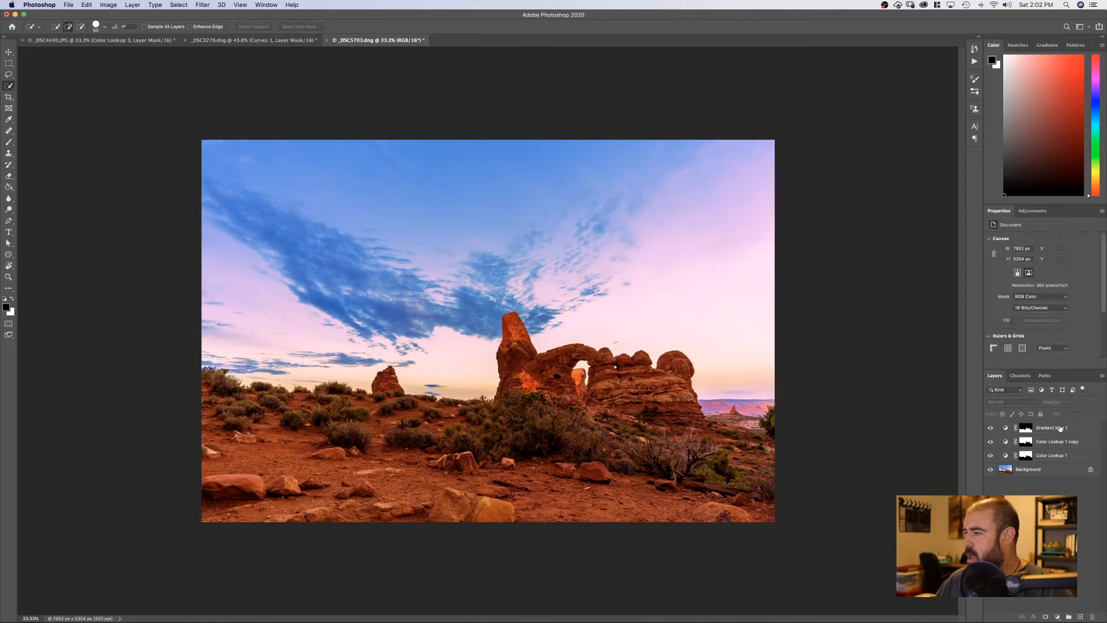
click(991, 428)
click(990, 428)
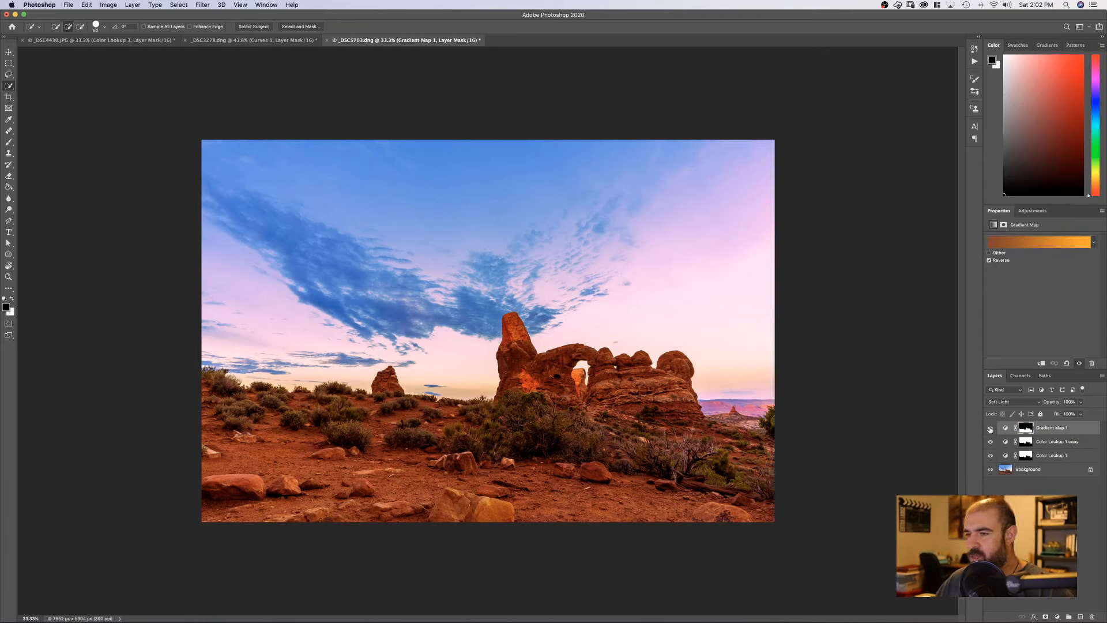
click(990, 428)
click(990, 428)
click(991, 428)
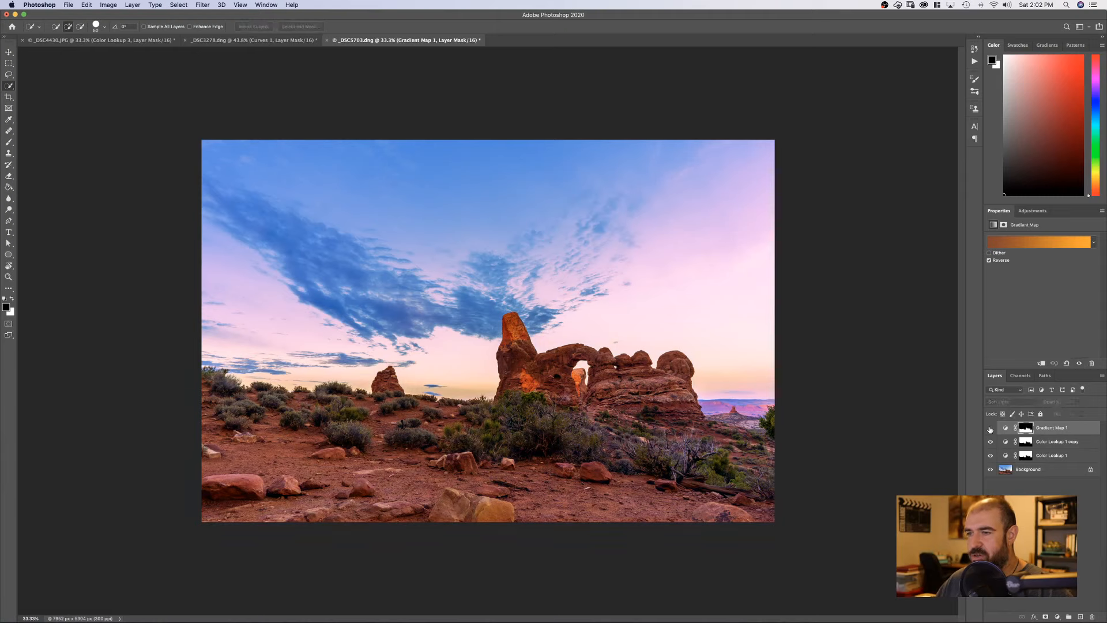
click(990, 428)
- Try the Normal blend mode on the Gradient Map 1 layer, then return it to Soft Light
click(1059, 430)
click(1014, 402)
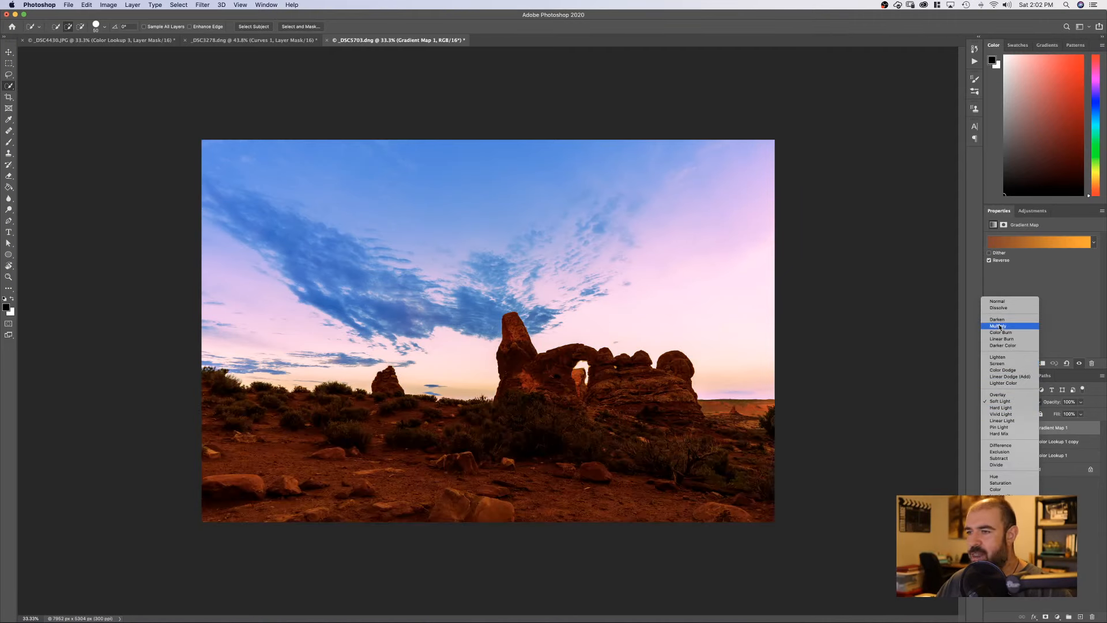
click(996, 301)
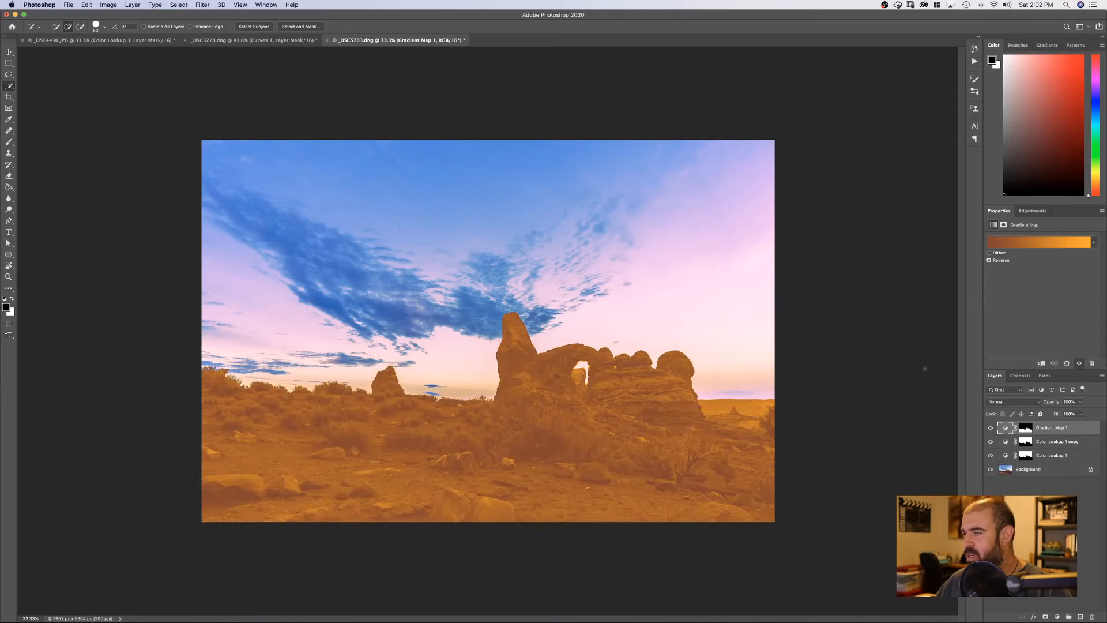
click(1019, 402)
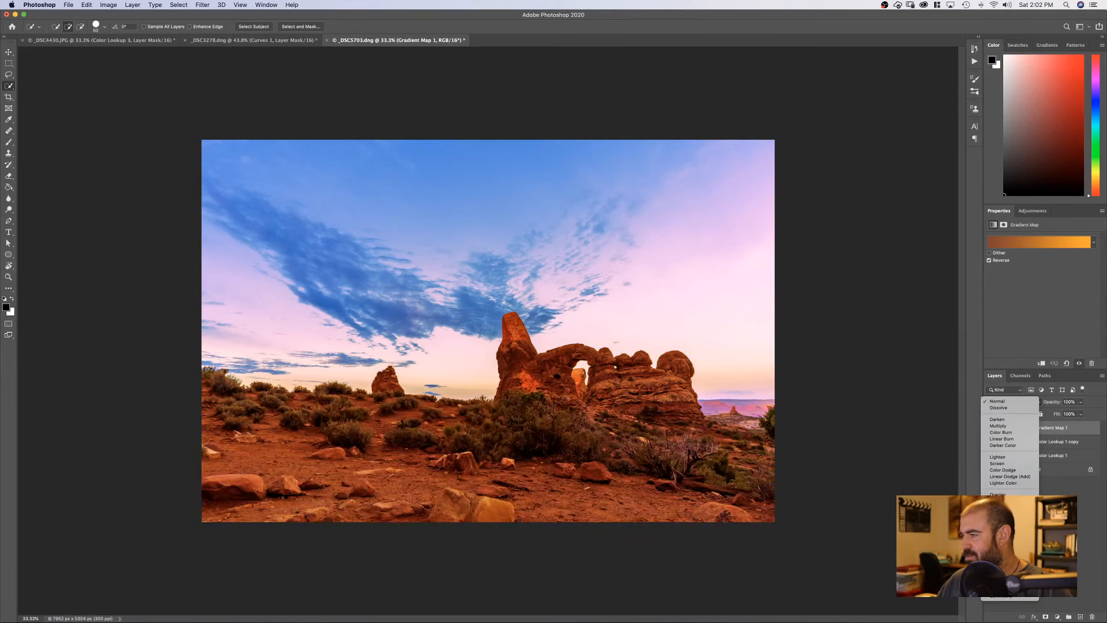
click(1001, 500)
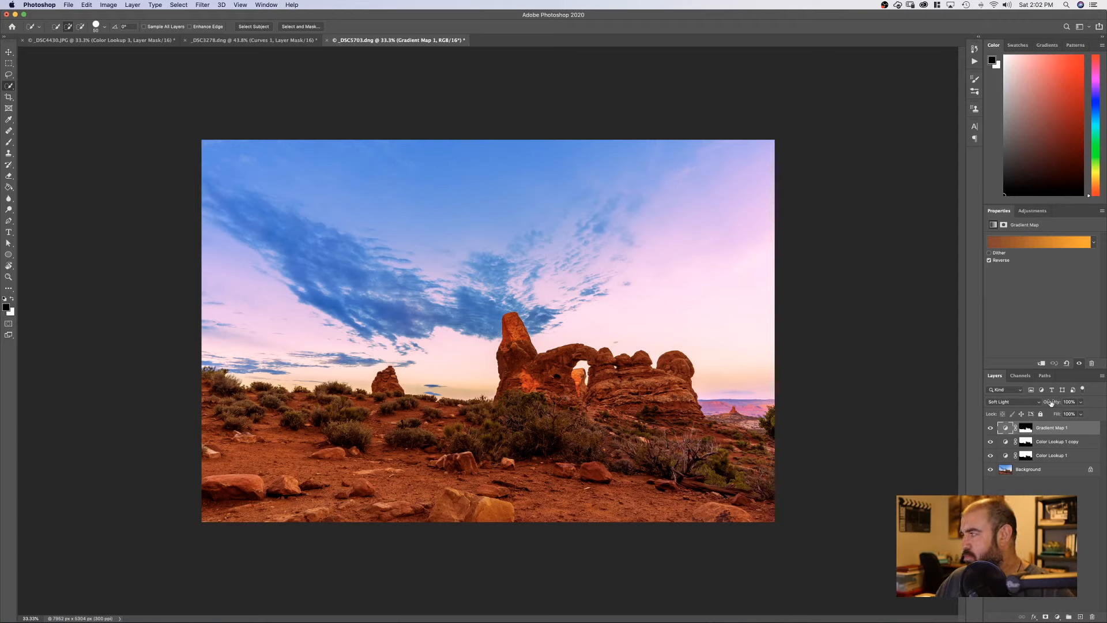
- Lower the Gradient Map 1 layer's opacity to just over 50% and compare the foreground with and without the layer
drag(1051, 403, 1026, 405)
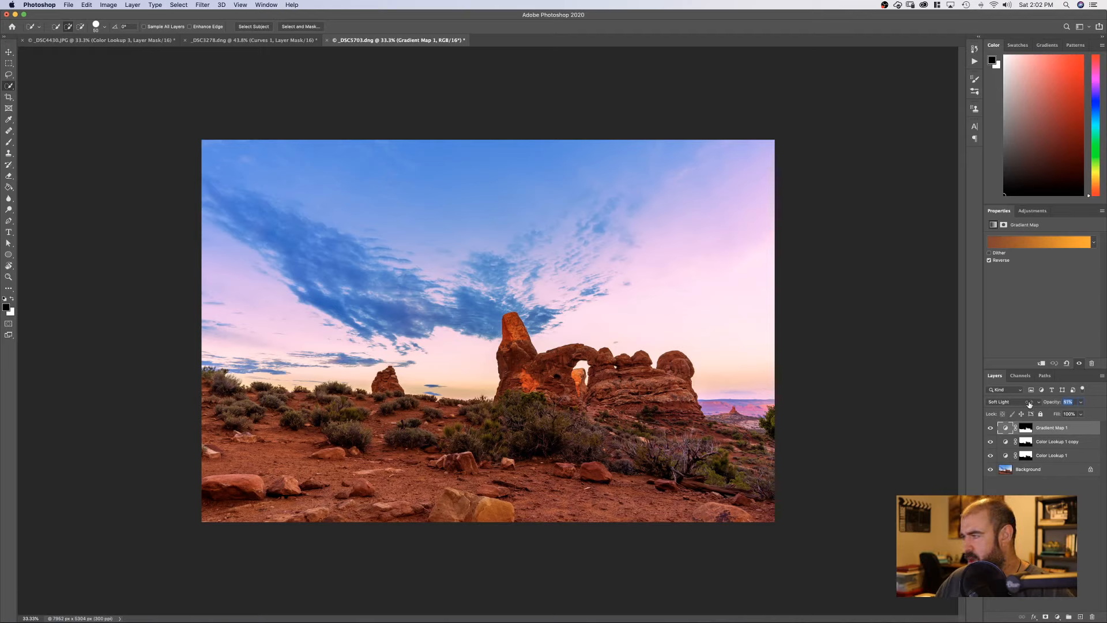
click(991, 428)
click(990, 428)
click(990, 428)
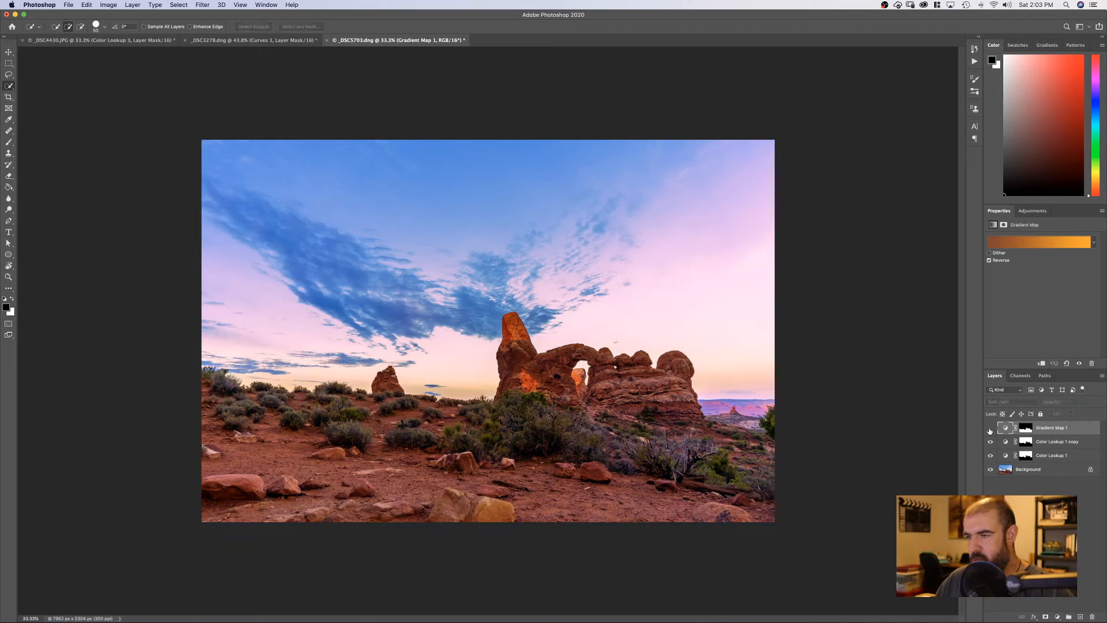
click(990, 428)
click(990, 428)
click(991, 428)
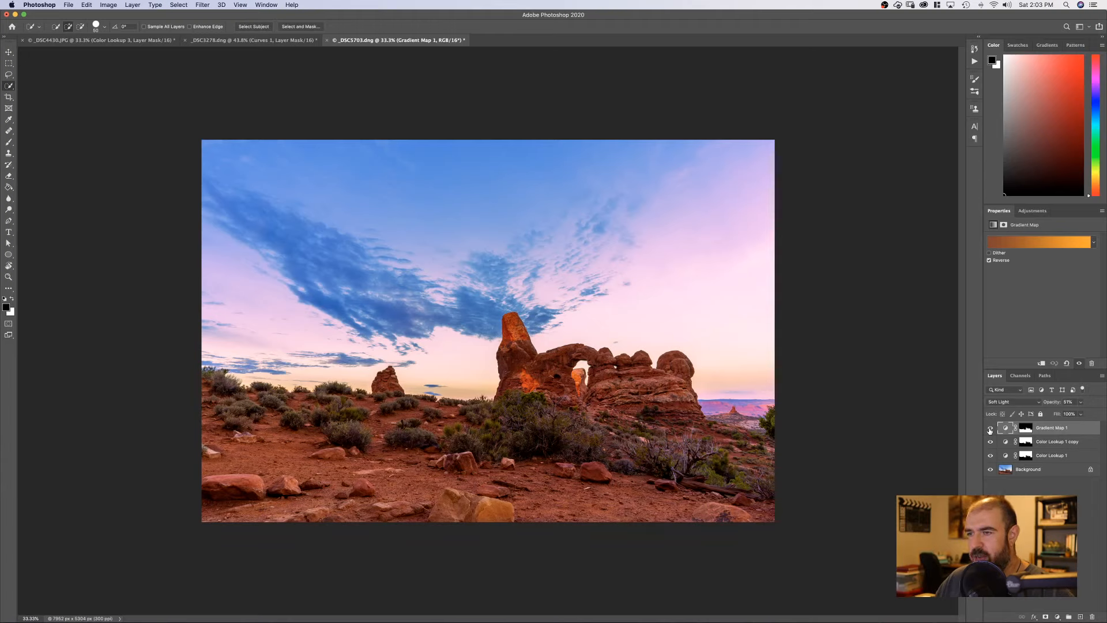
click(990, 428)
click(990, 428)
click(990, 428)
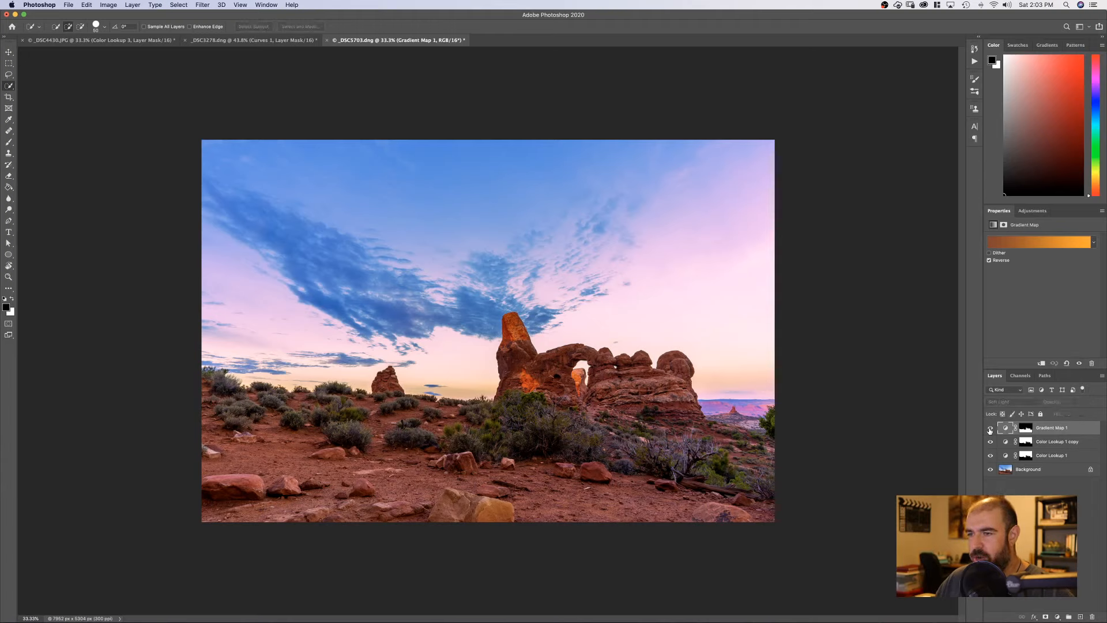
click(990, 428)
click(991, 428)
click(990, 428)
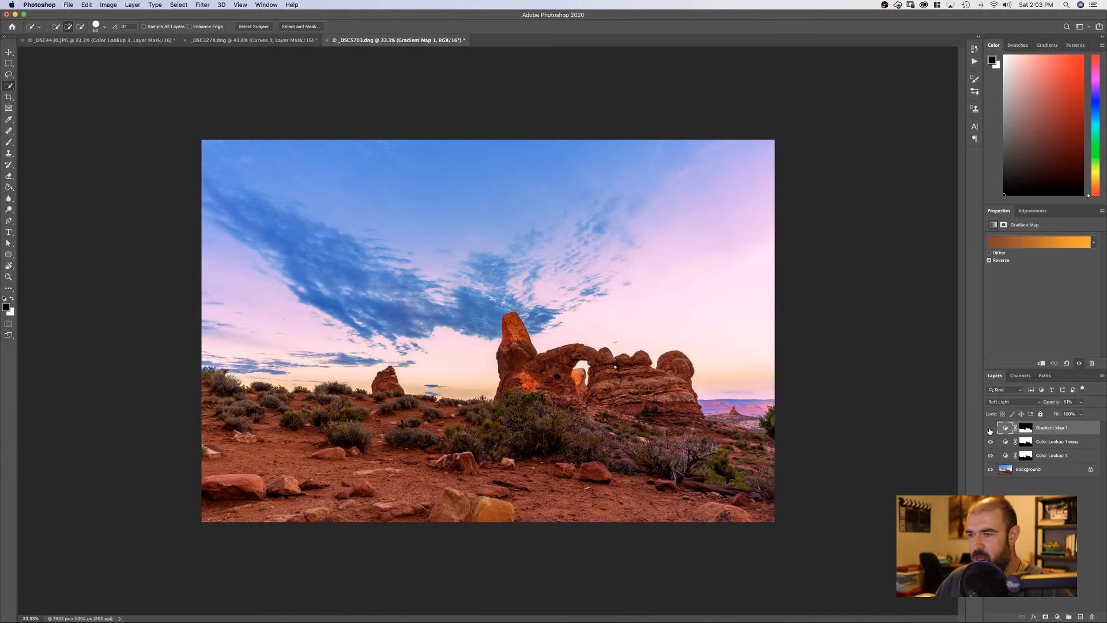
click(990, 428)
click(990, 428)
click(990, 428)
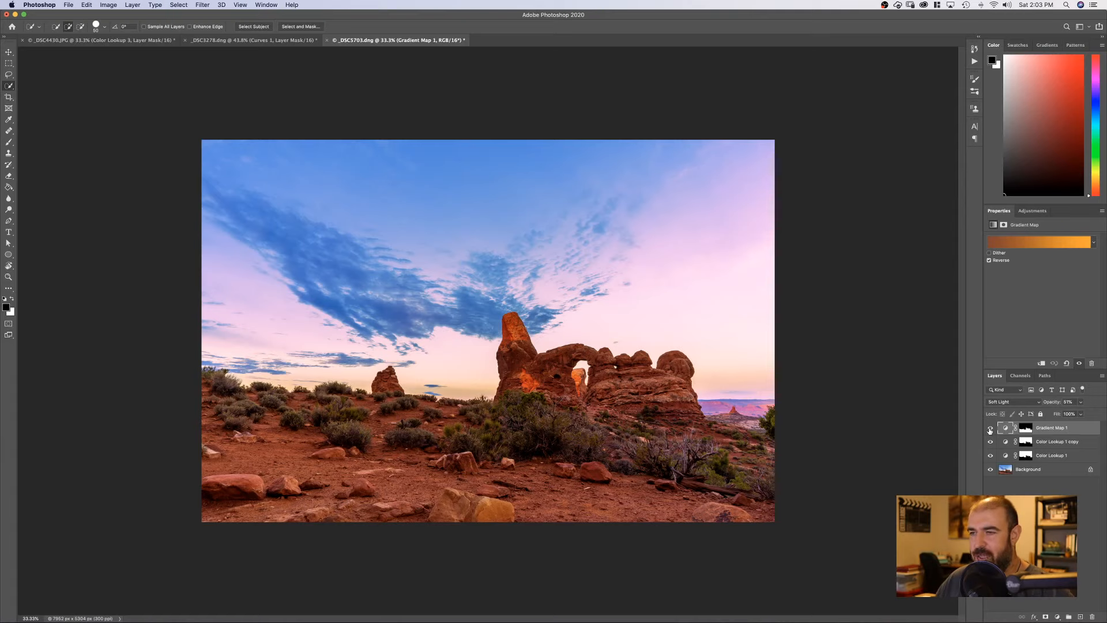
click(990, 428)
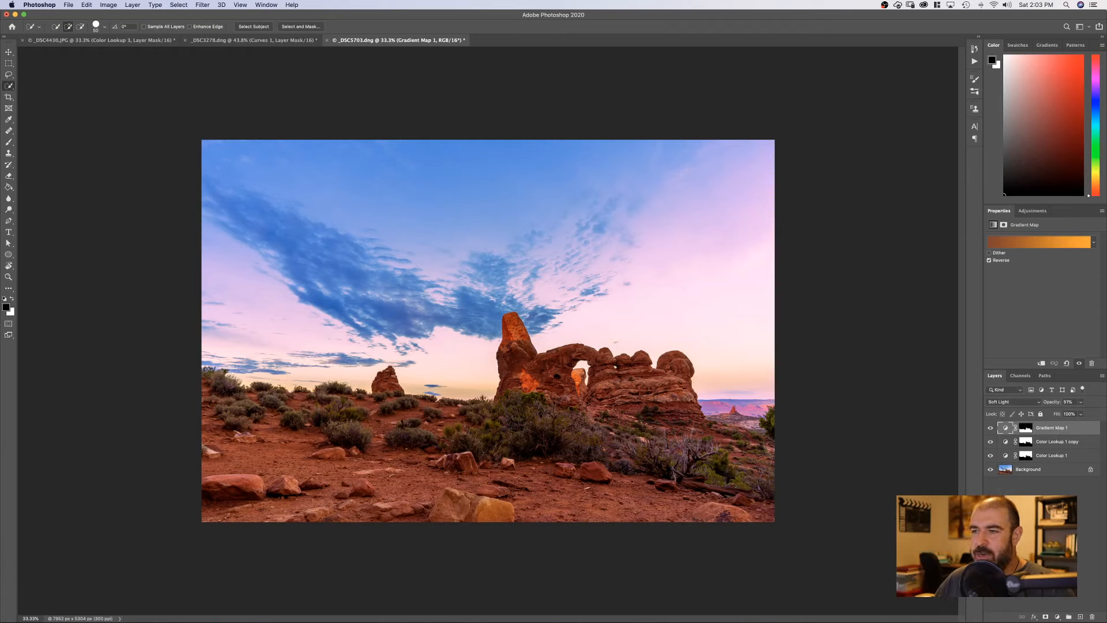
click(990, 428)
click(991, 428)
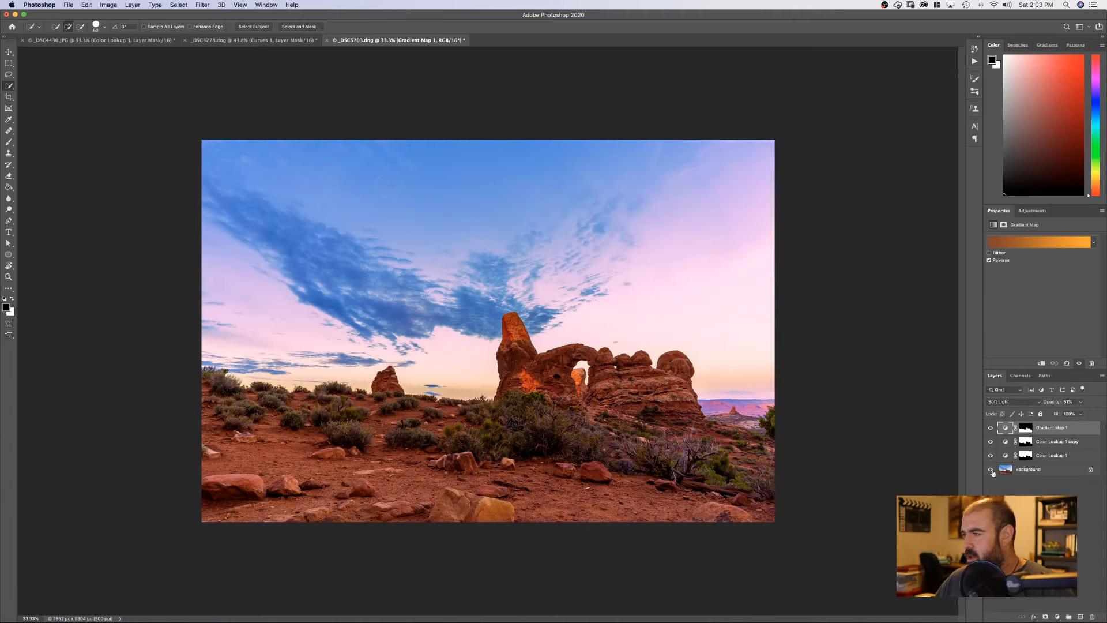
- Compare the desert photo with and without all of its adjustment layers
alt+click(990, 472)
alt+click(990, 472)
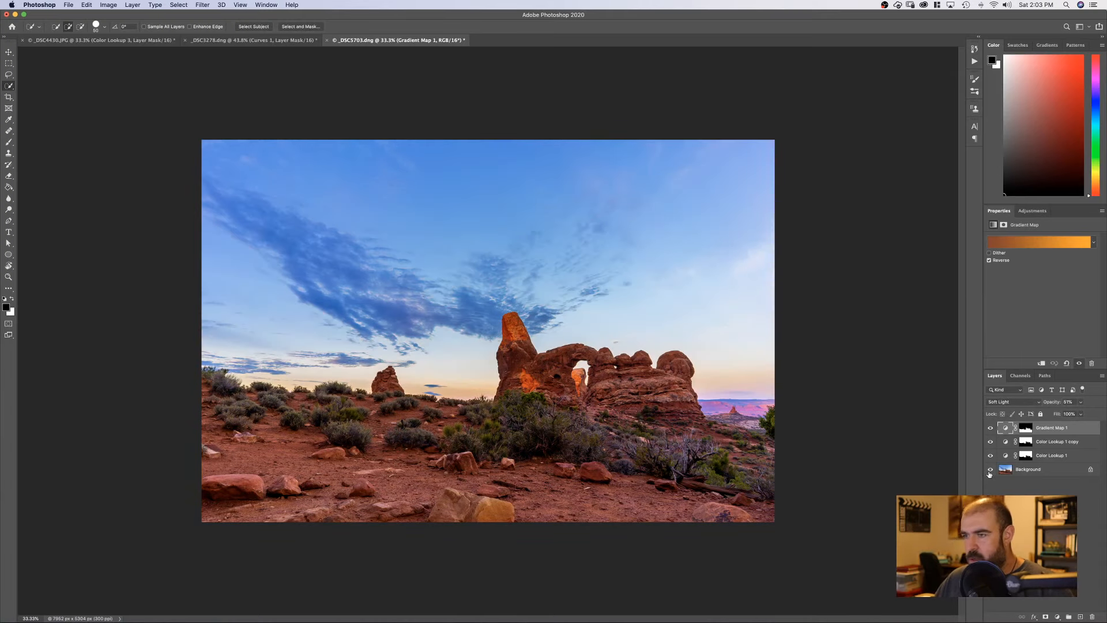
alt+click(990, 472)
alt+click(990, 472)
alt+click(989, 472)
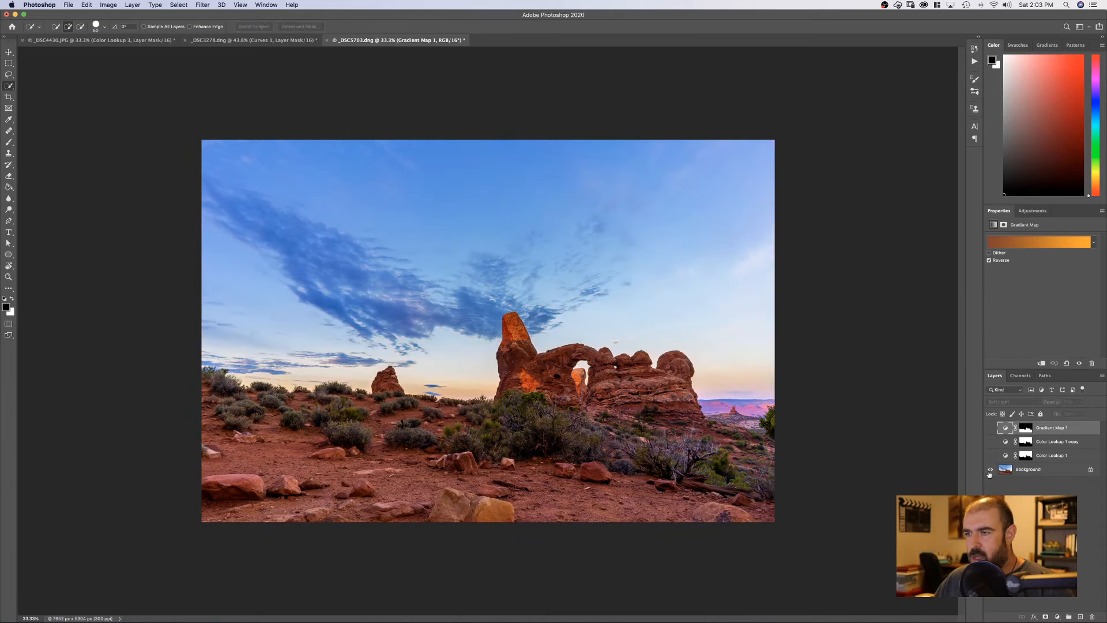
alt+click(989, 472)
alt+click(990, 472)
alt+click(989, 472)
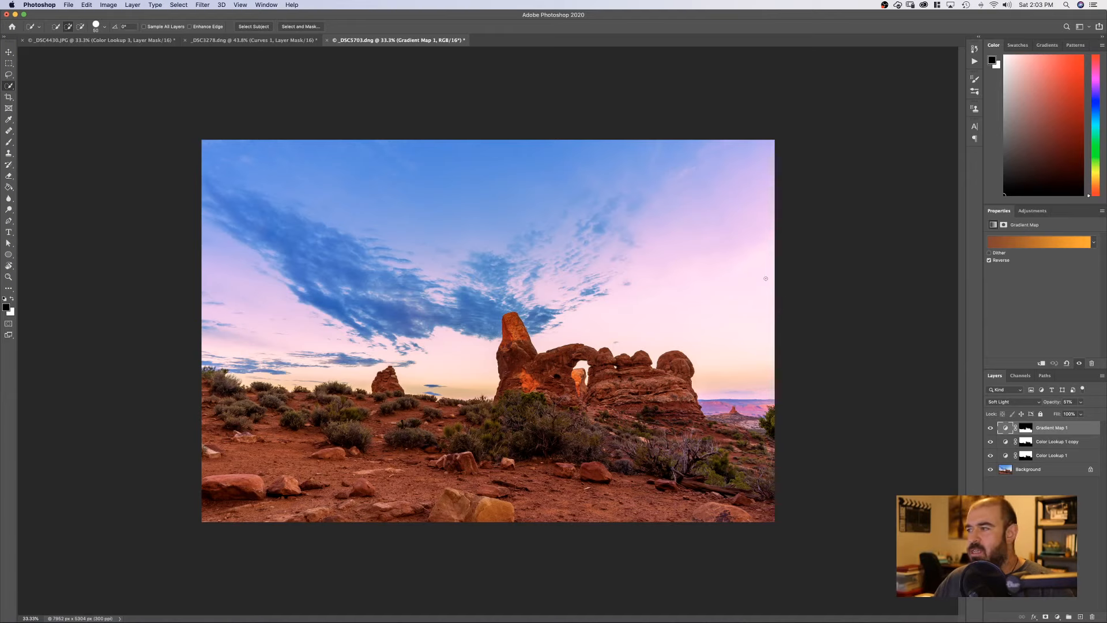
- Add a blank layer at the top of the stack and activate the Gradient Tool
click(1040, 481)
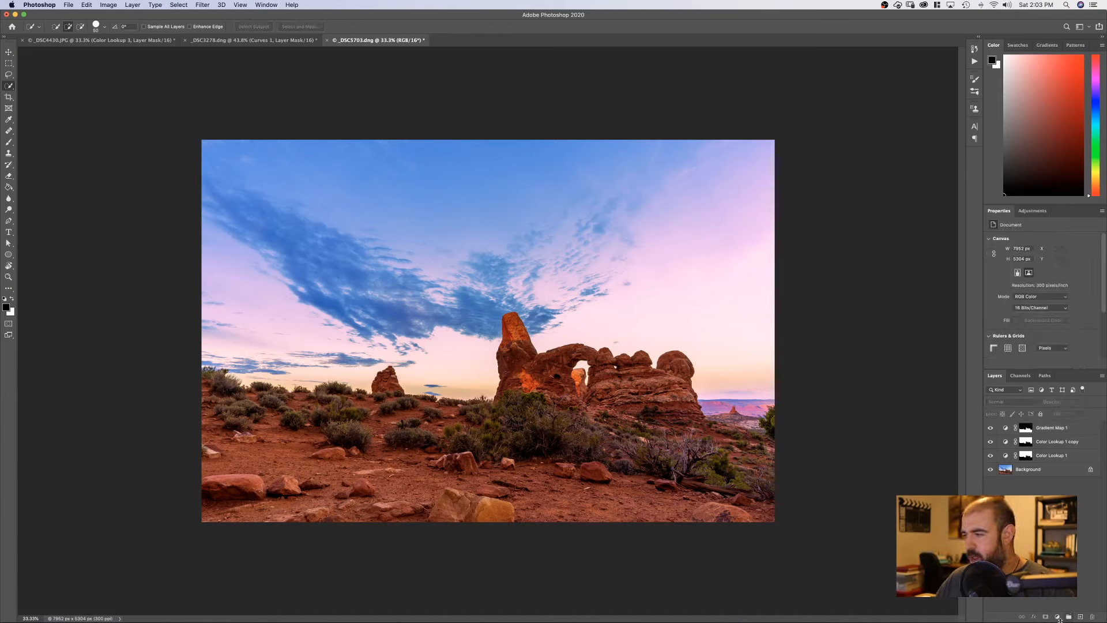
click(1081, 617)
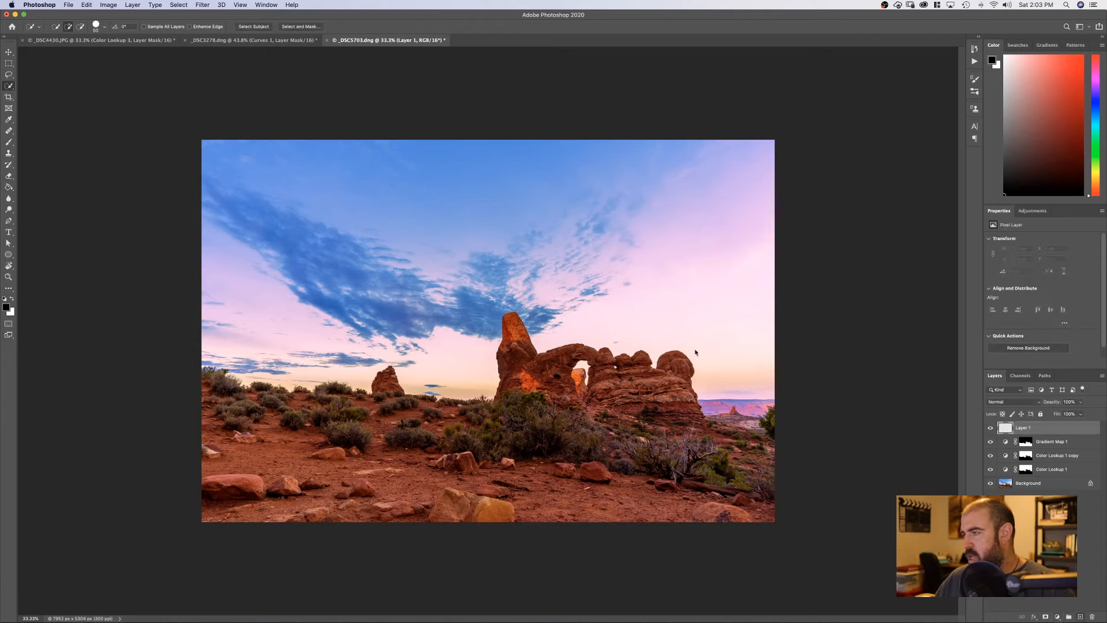
right_click(8, 187)
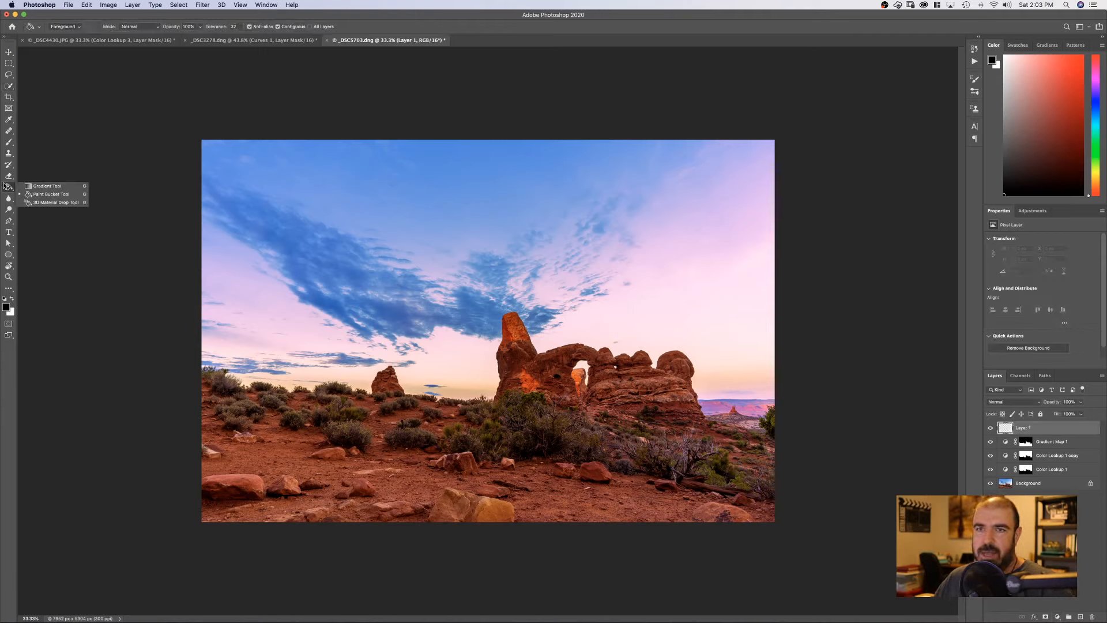
click(33, 189)
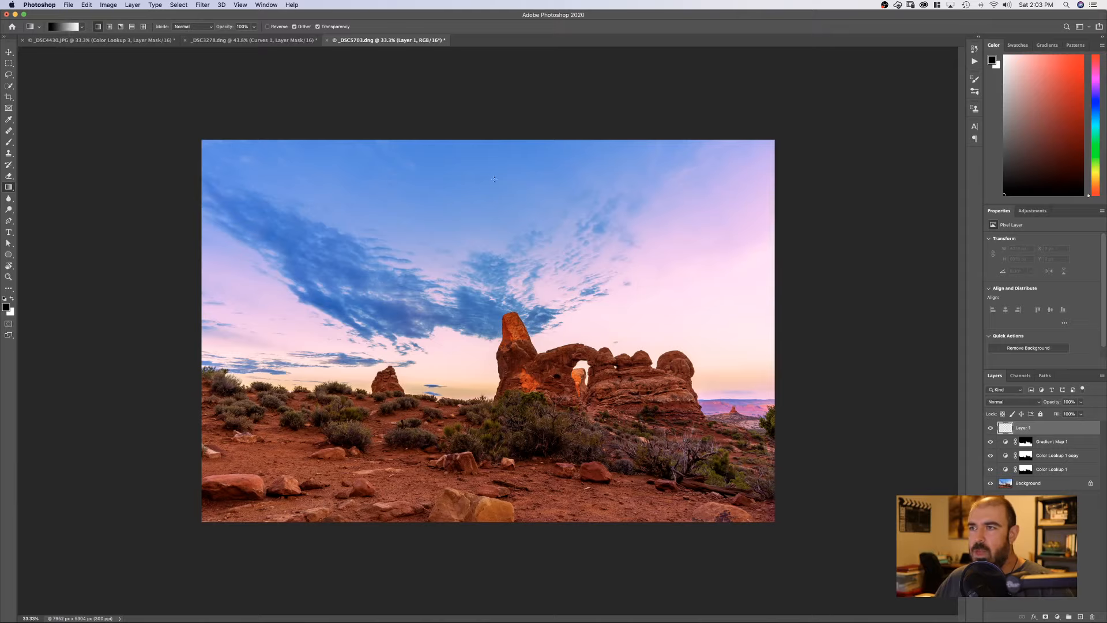
- Try a long and a short vertical black-to-white gradient on the blank layer, then undo both
drag(484, 222, 486, 405)
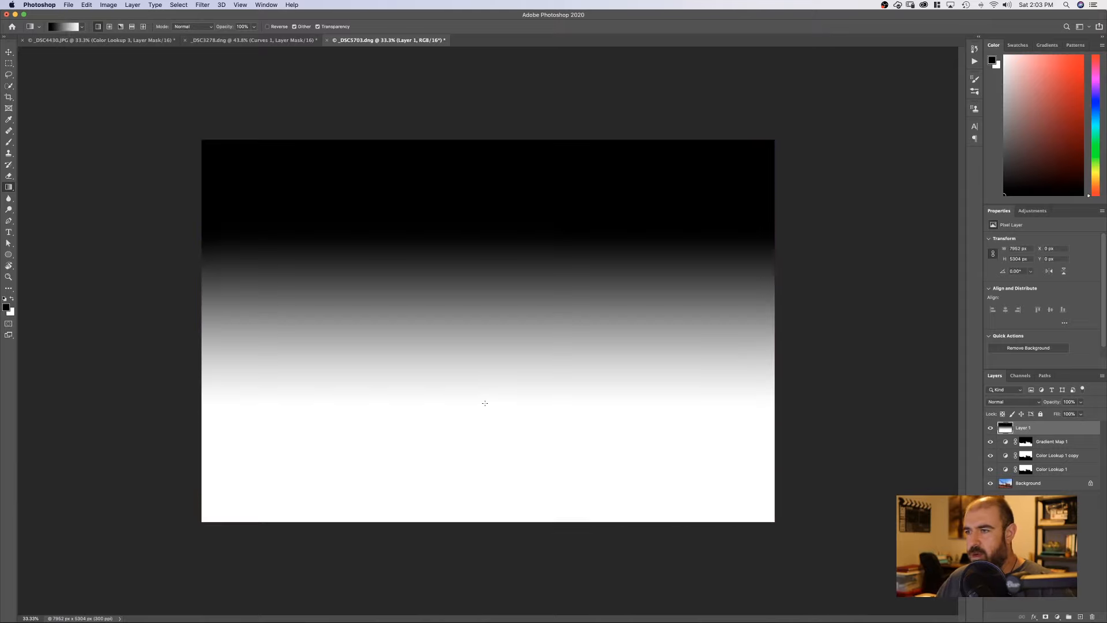
drag(479, 330, 477, 364)
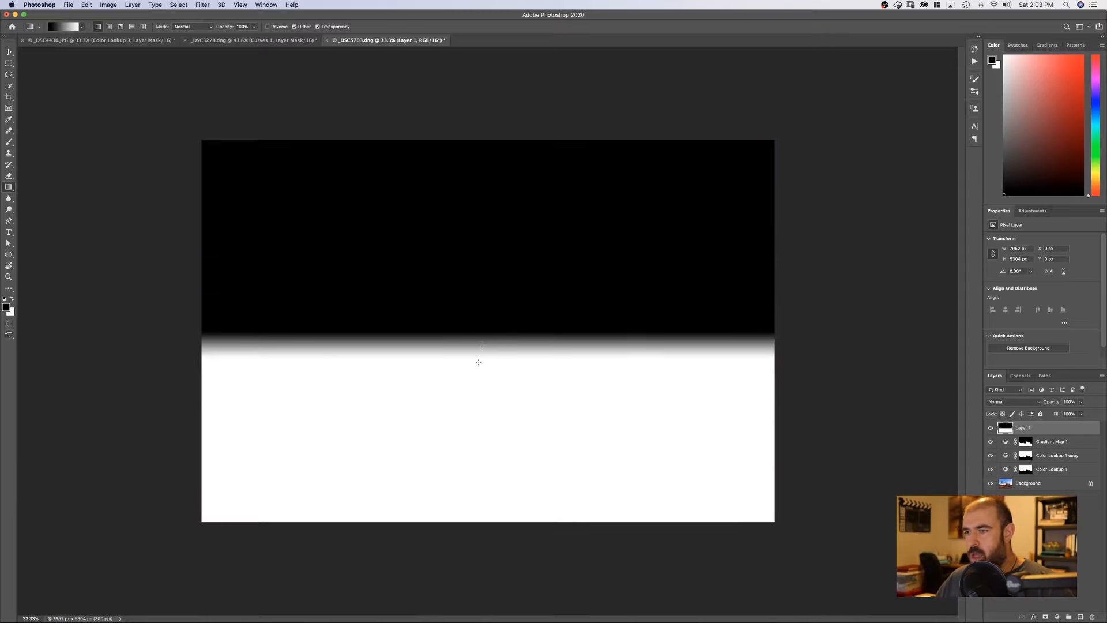
key(super+z)
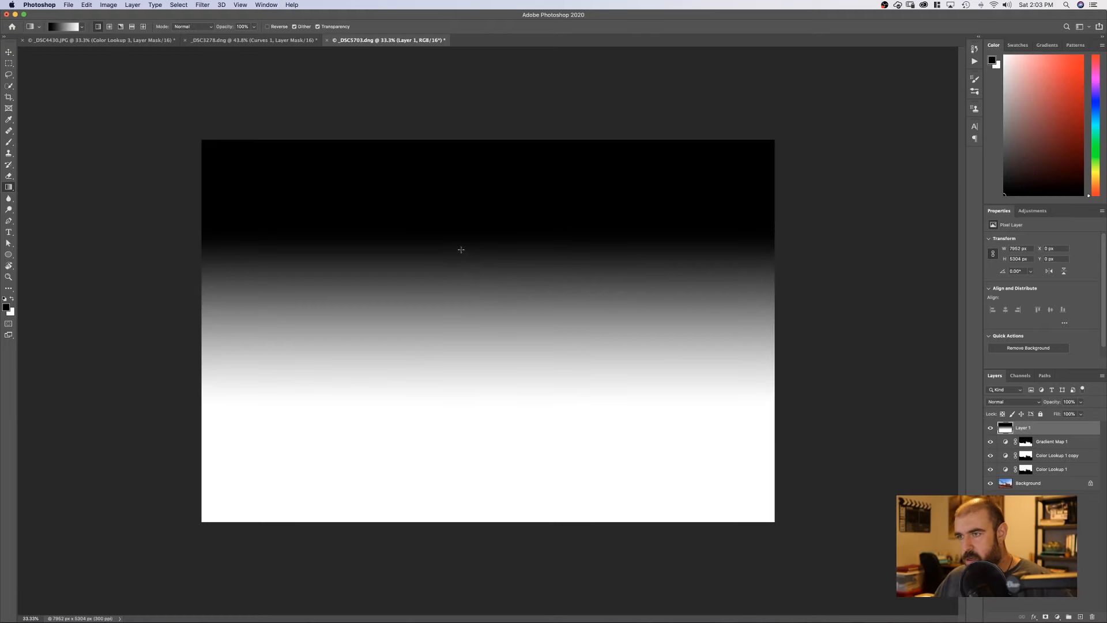
key(super+z)
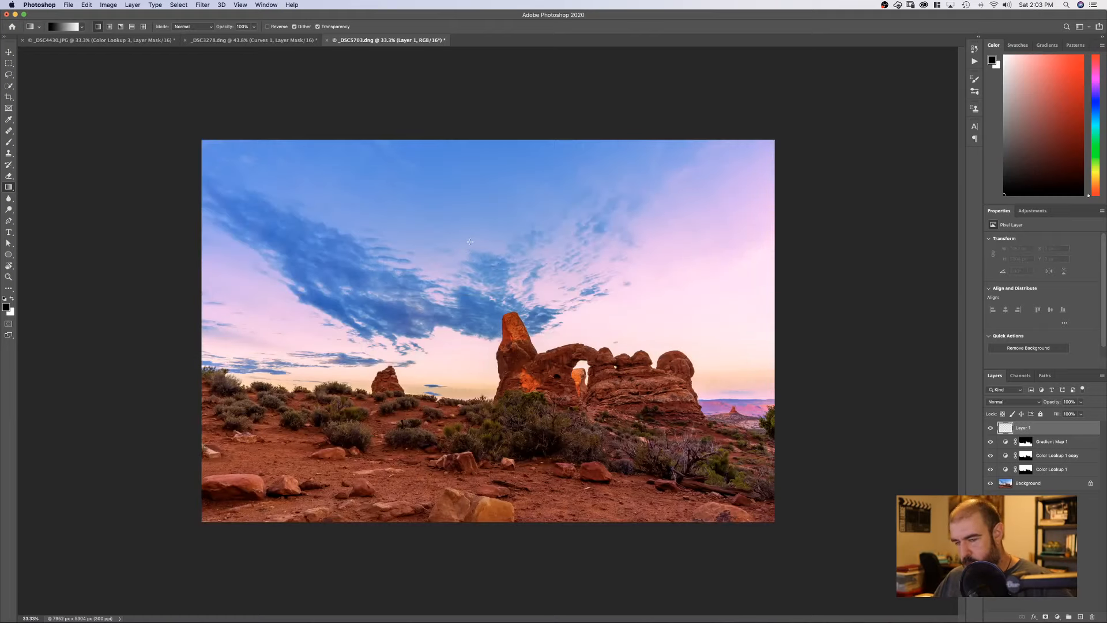
- Draw a vertical black-to-white gradient from the sky into the foreground and set its layer to Soft Light at 25% opacity
drag(470, 242, 480, 448)
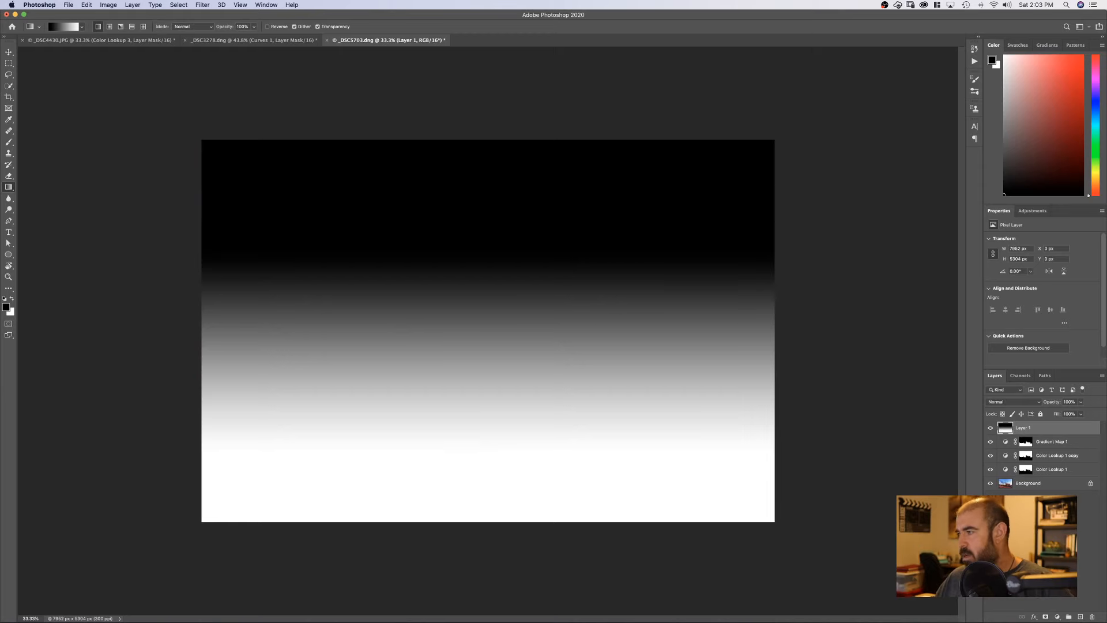
click(1012, 402)
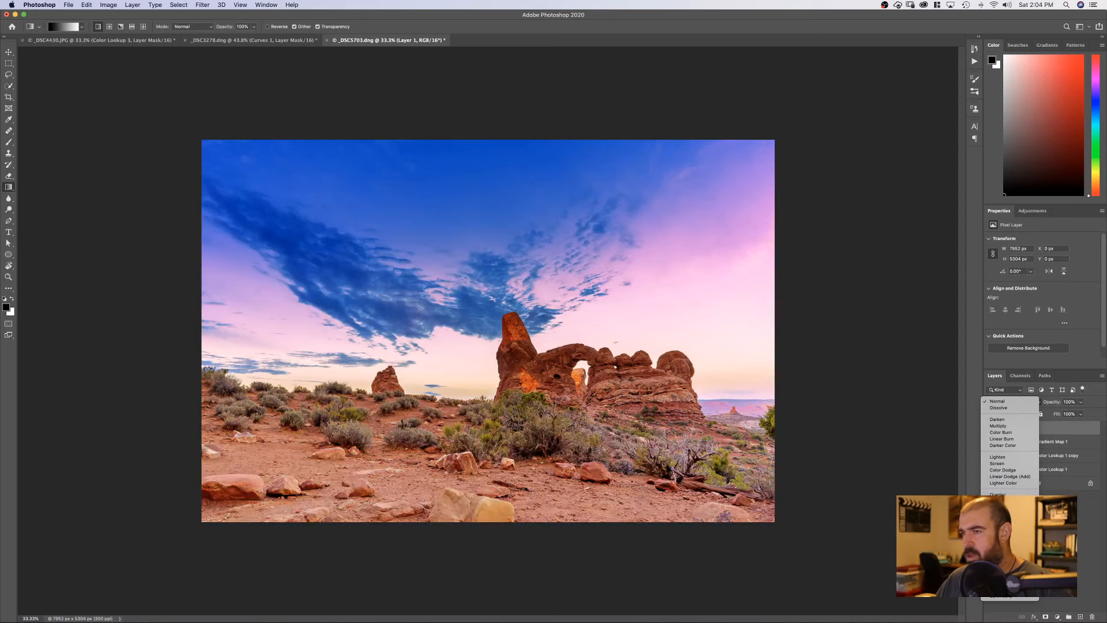
click(998, 500)
drag(1055, 403, 1017, 406)
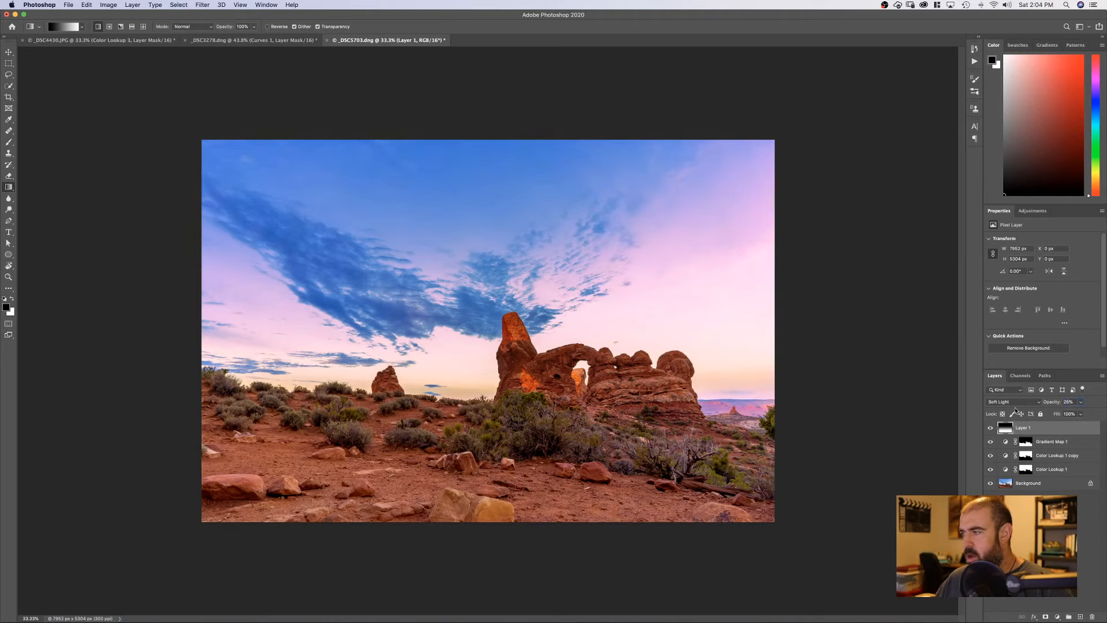
- Compare the image with and without the Soft Light gradient layer to judge its effect on sky and foreground
click(991, 428)
click(990, 428)
click(990, 428)
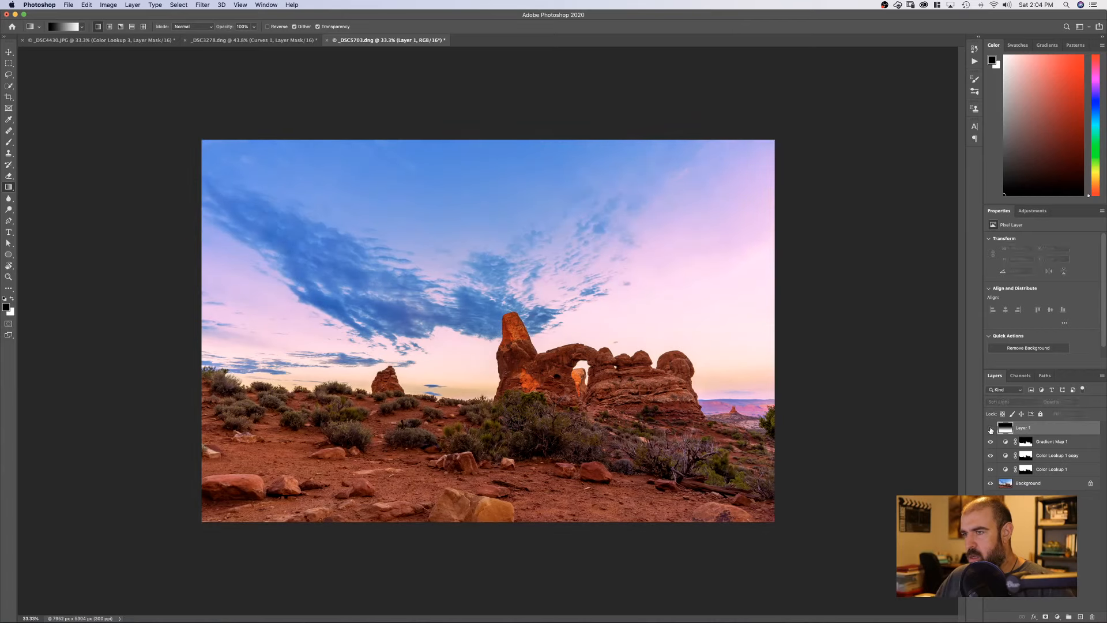
click(991, 428)
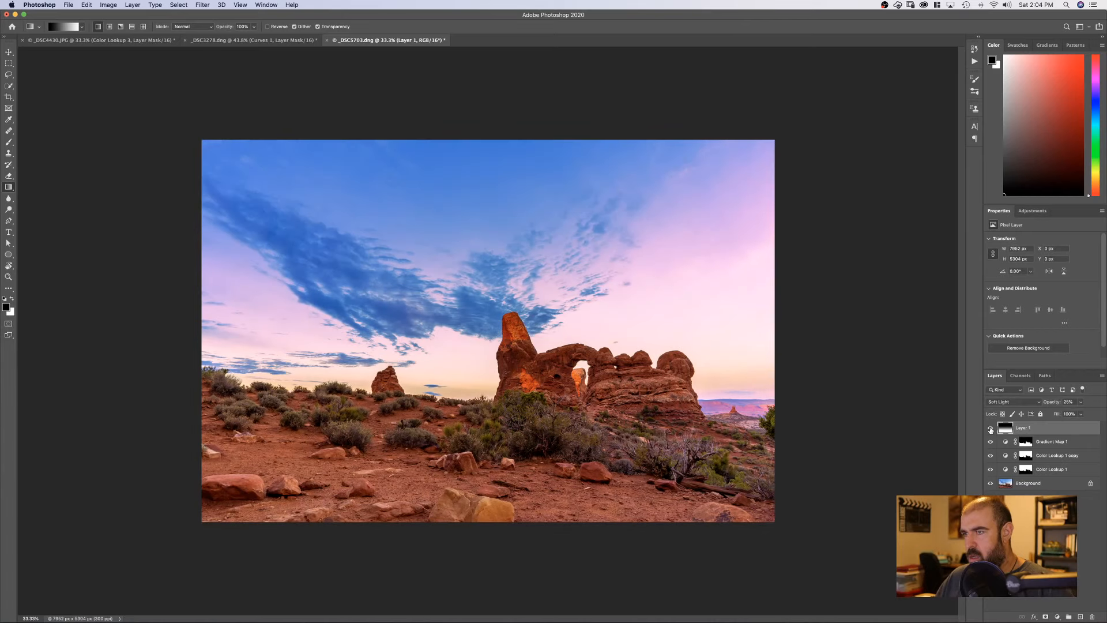
click(990, 428)
click(990, 428)
click(991, 428)
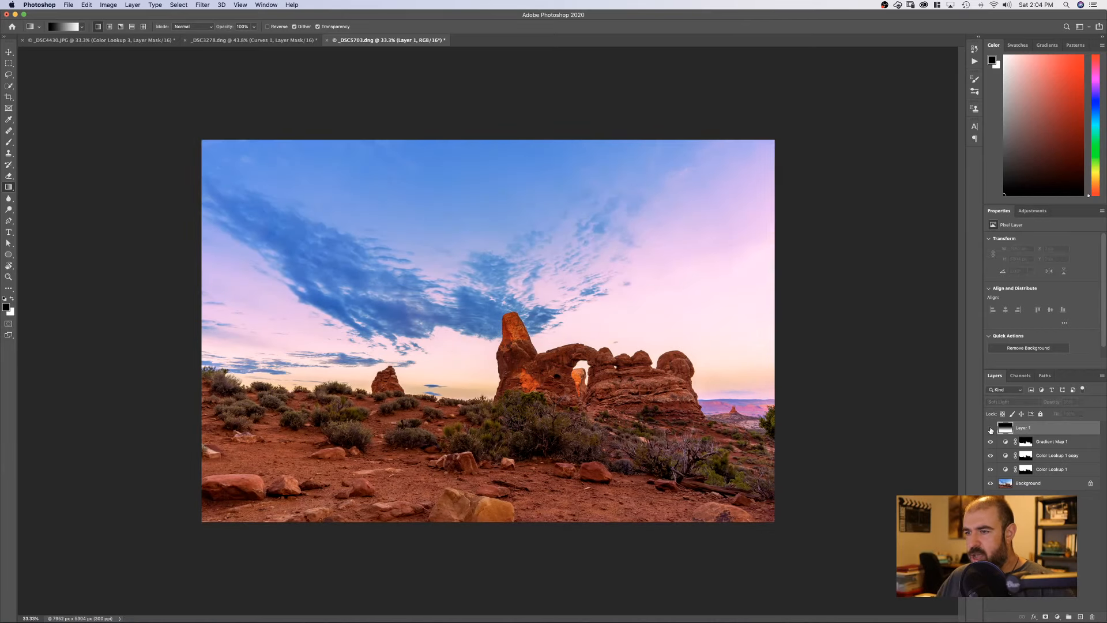
click(991, 428)
click(991, 428)
click(990, 428)
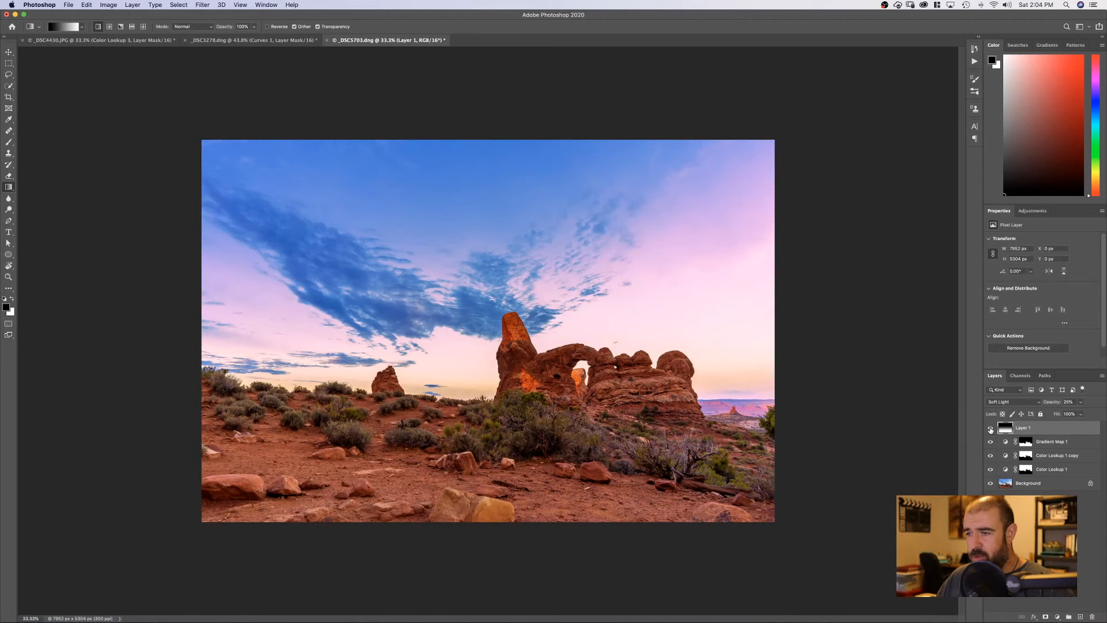
click(990, 428)
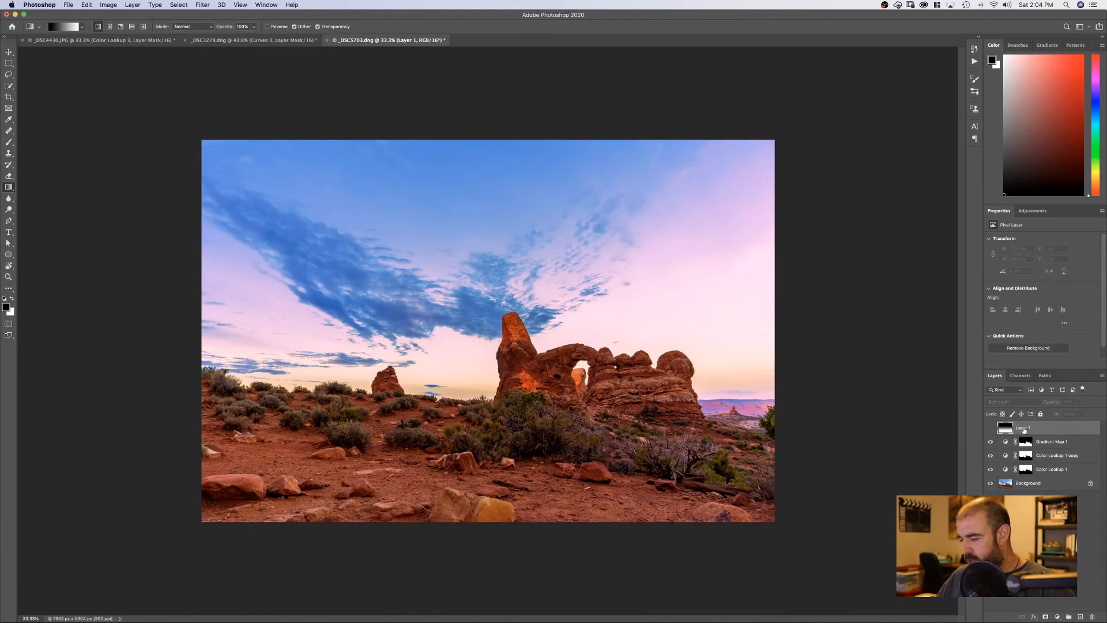
- Delete the black-to-white gradient layer and add a new blank layer in its place
key(Delete)
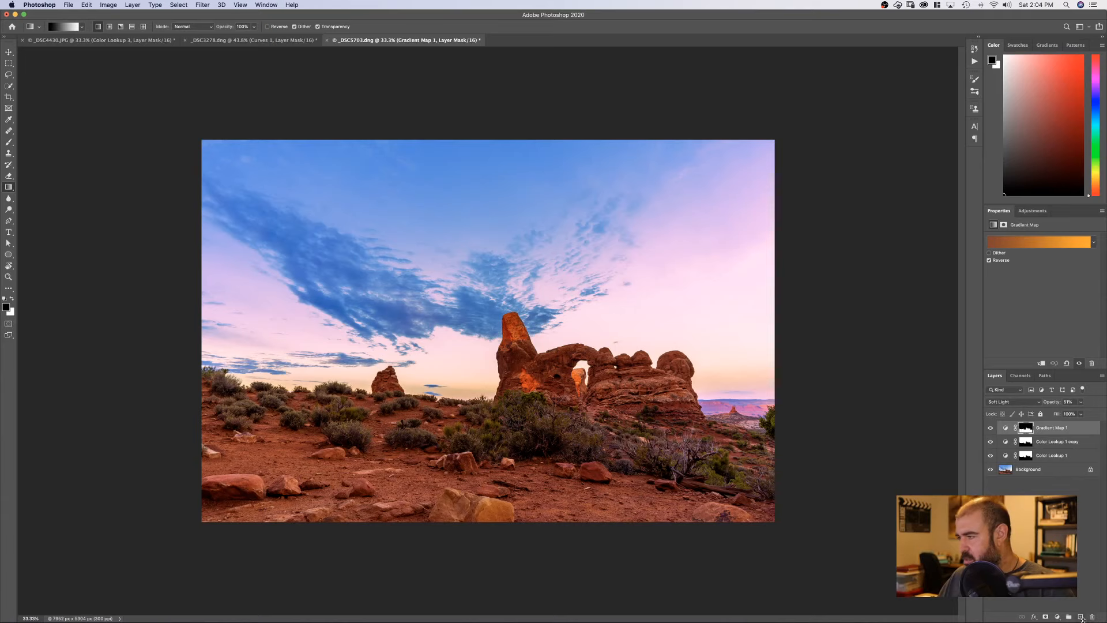
key(ctrl+z)
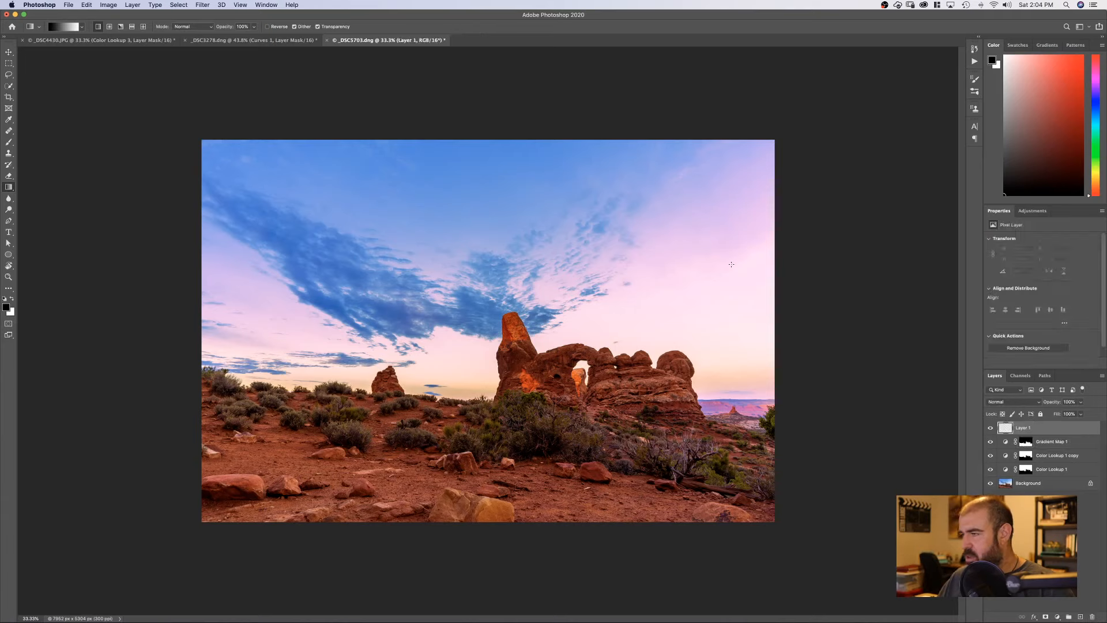
- Make the gradient's white end fully transparent and draw it vertically on the blank layer from the sky down into the foreground
click(65, 27)
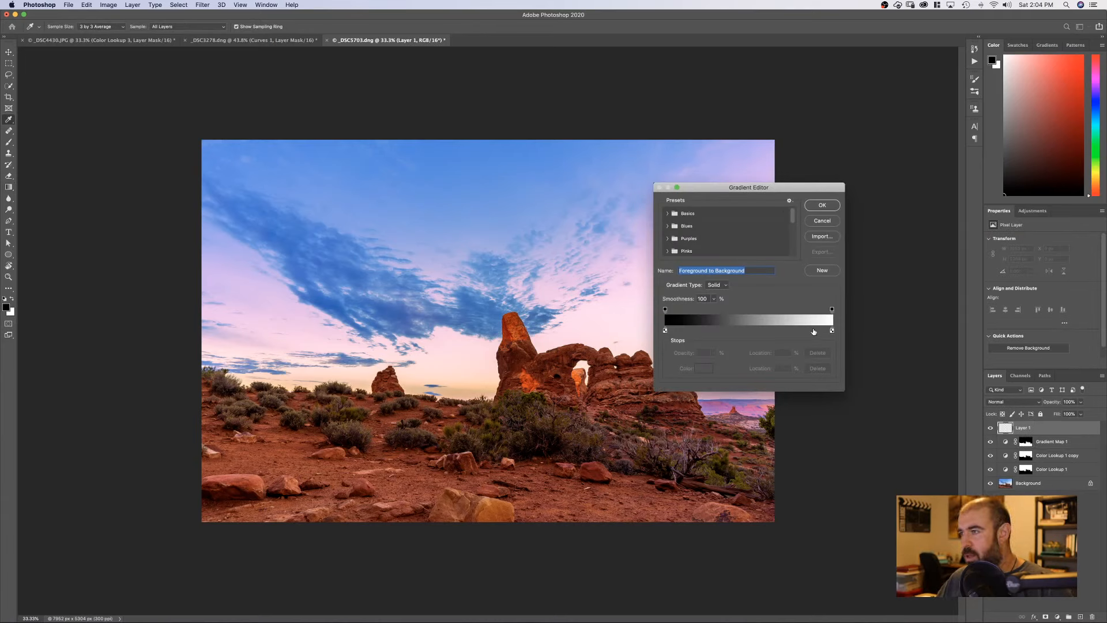
click(833, 332)
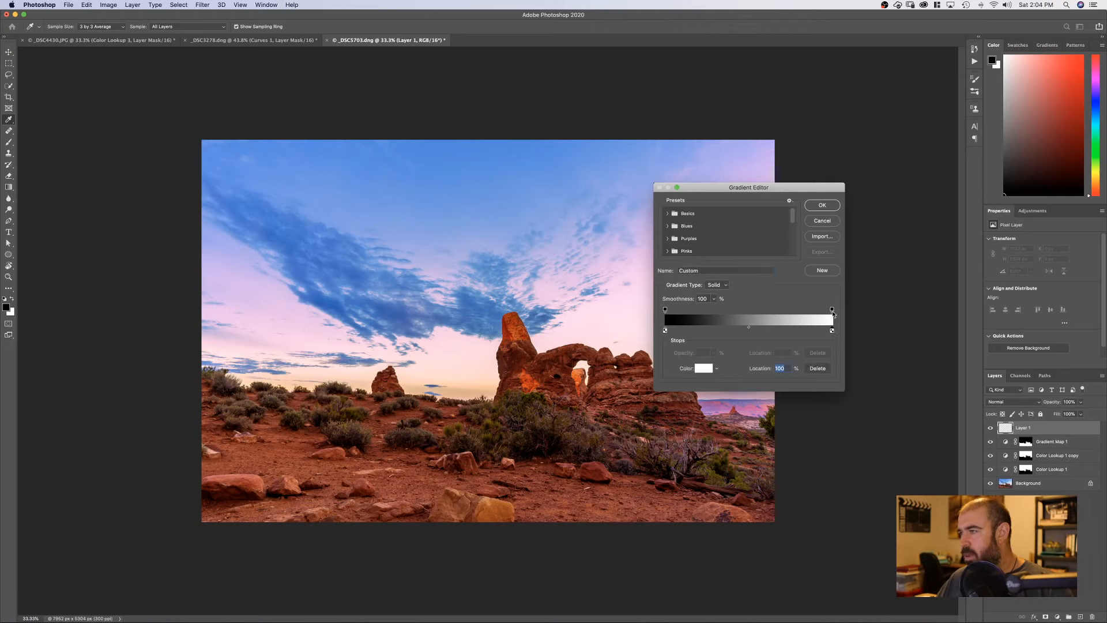
click(833, 310)
click(714, 353)
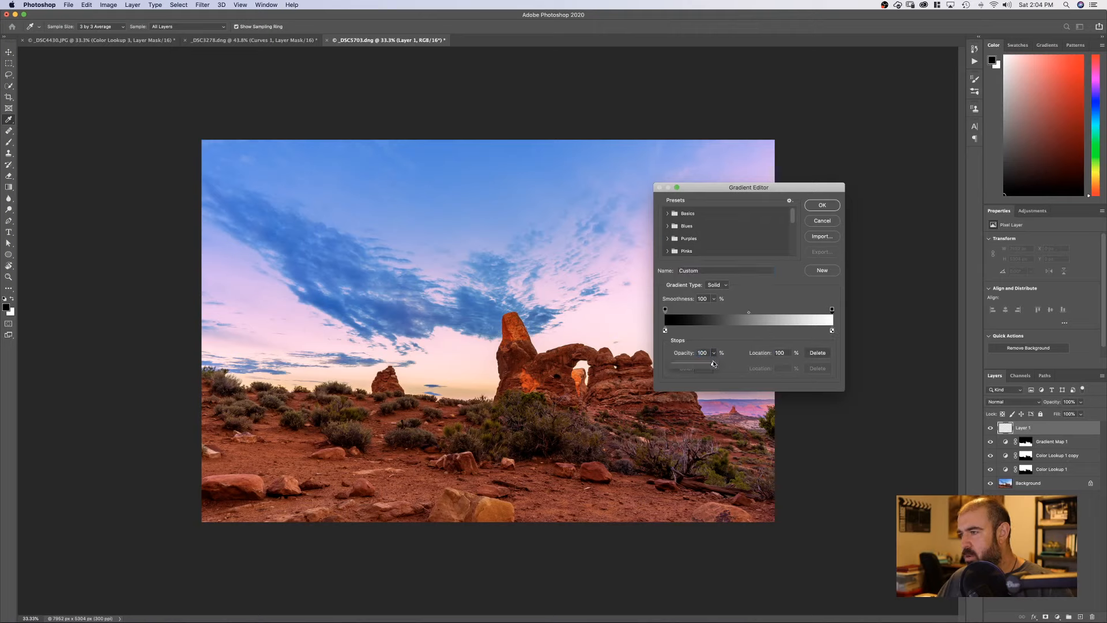
drag(715, 364, 673, 364)
click(815, 205)
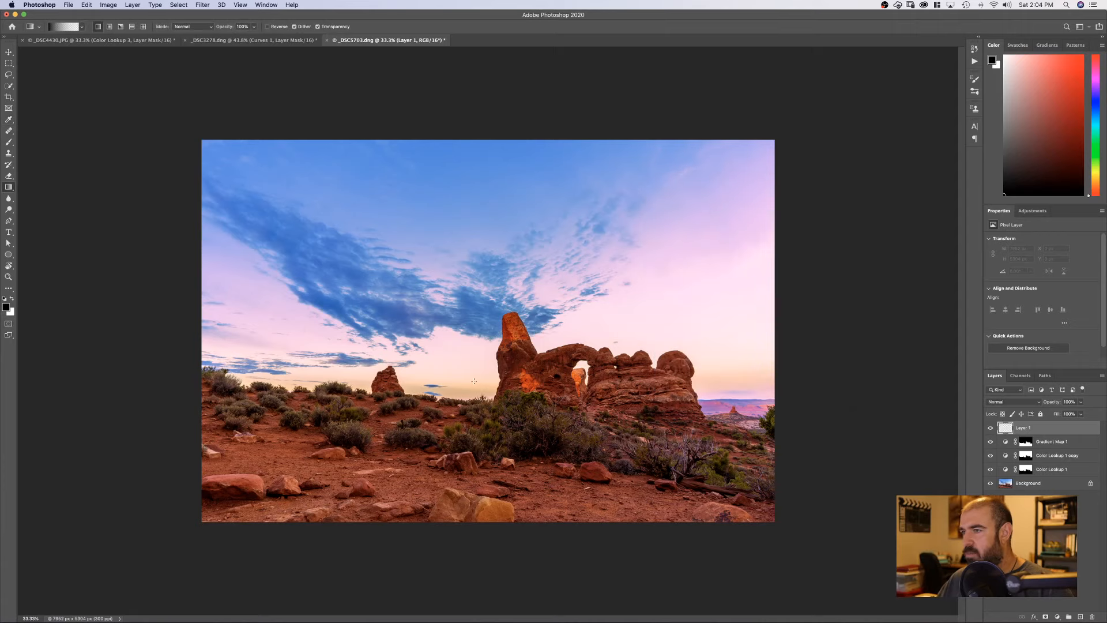
drag(495, 249, 496, 482)
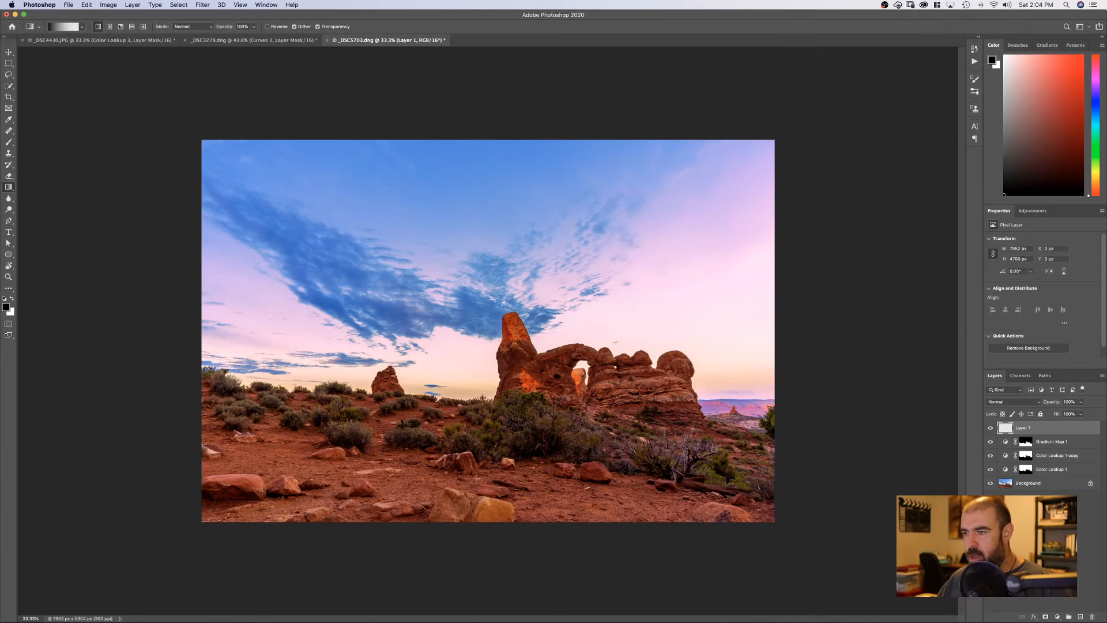
- Set the gradient layer to Soft Light, compare the image with and without it, and lower its opacity
click(1014, 402)
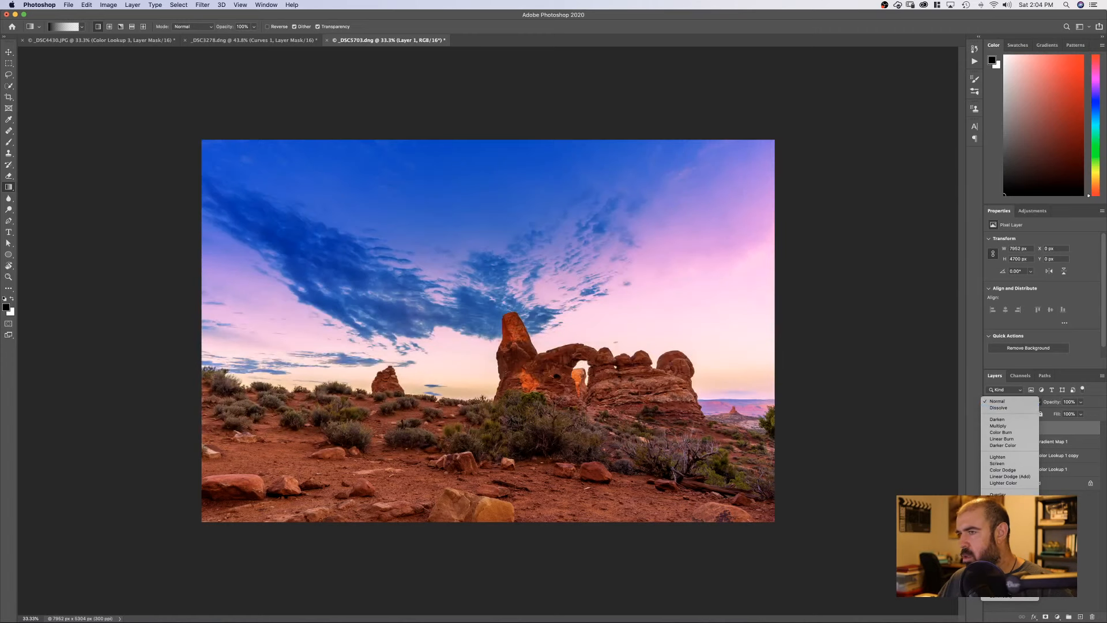
click(1004, 502)
click(990, 428)
click(991, 427)
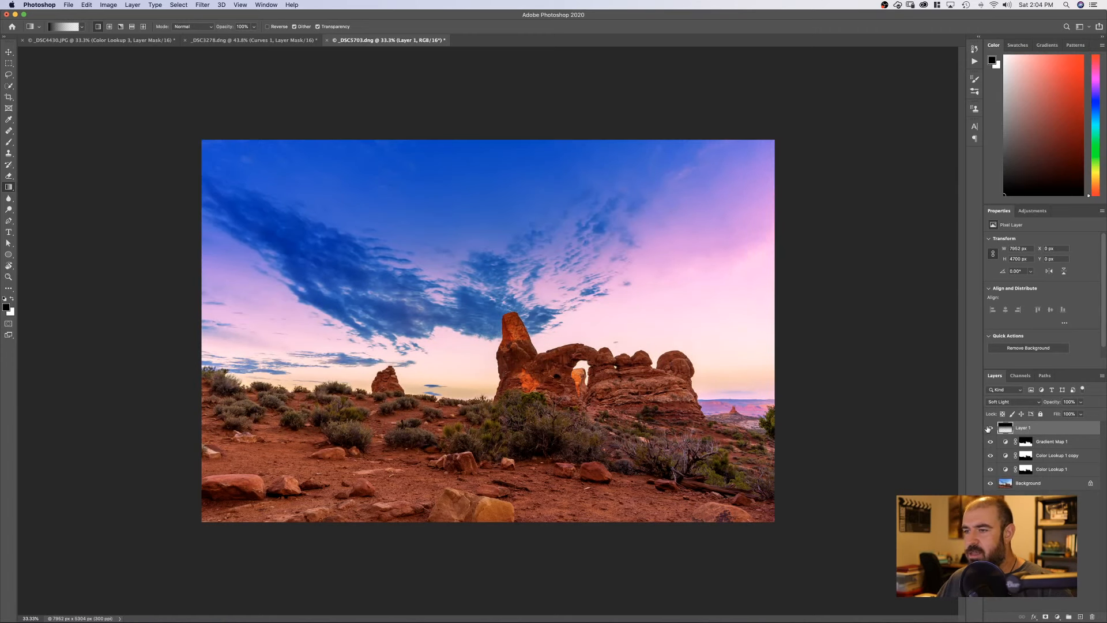
click(990, 427)
click(991, 428)
click(990, 428)
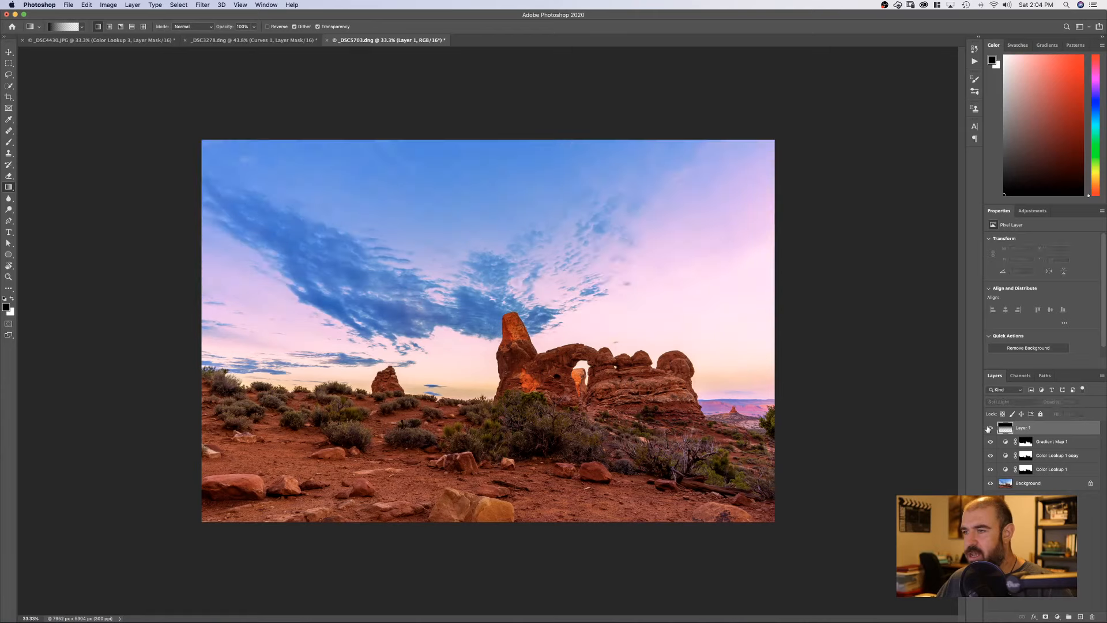
click(990, 428)
drag(1053, 405, 1035, 405)
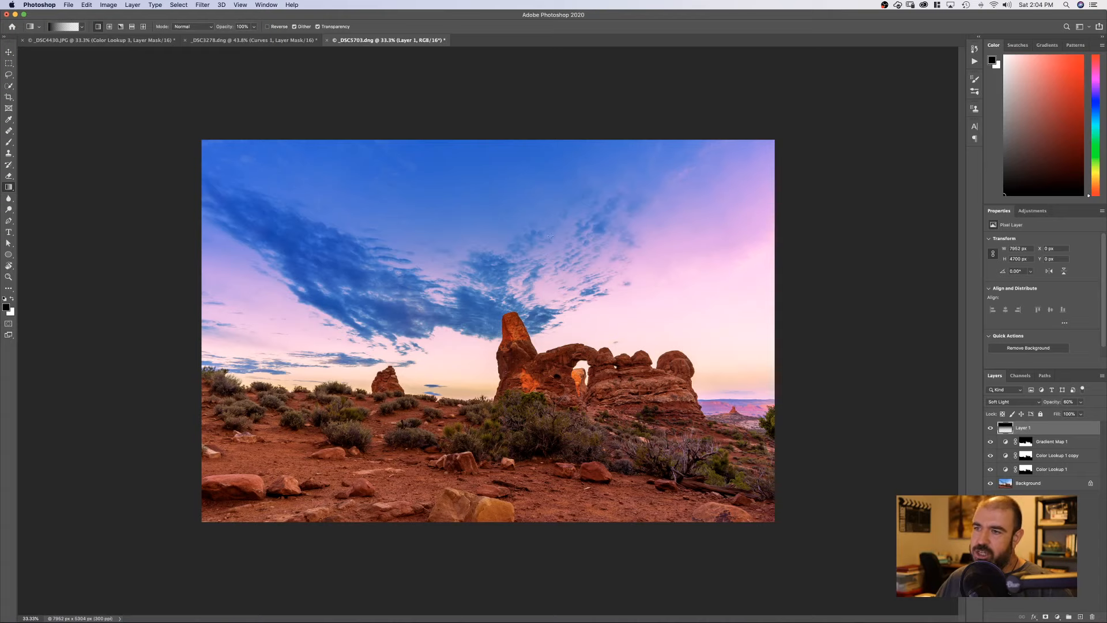
- Try to transfer the Color Lookup 1 copy layer's mask to Layer 1, undo it, and attempt the mask transfer again
click(1024, 456)
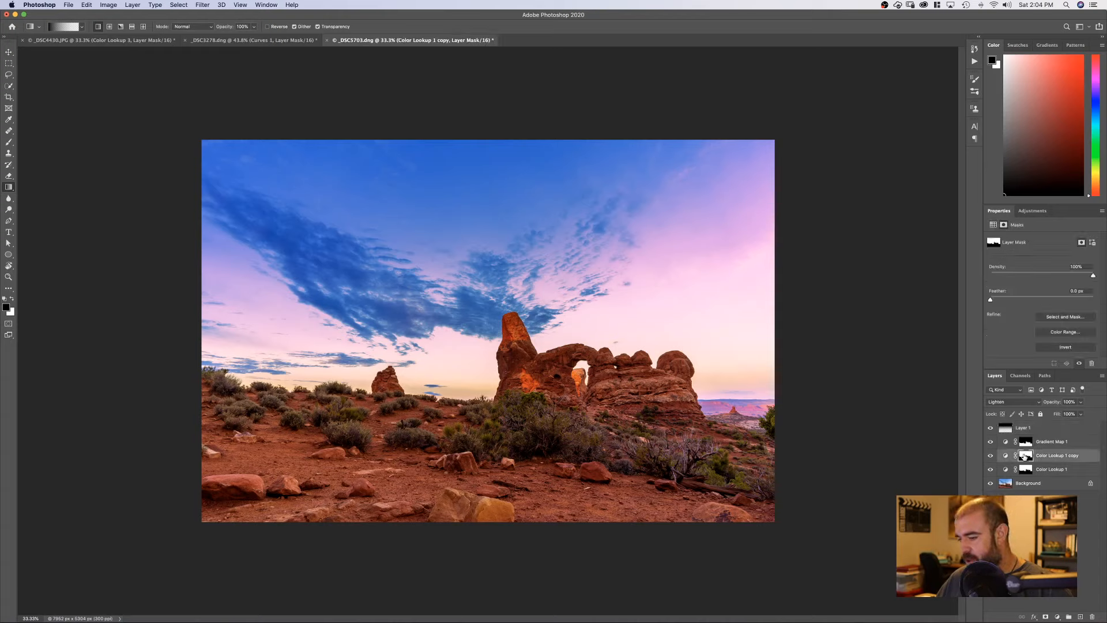
drag(1025, 456, 1029, 430)
key(super+z)
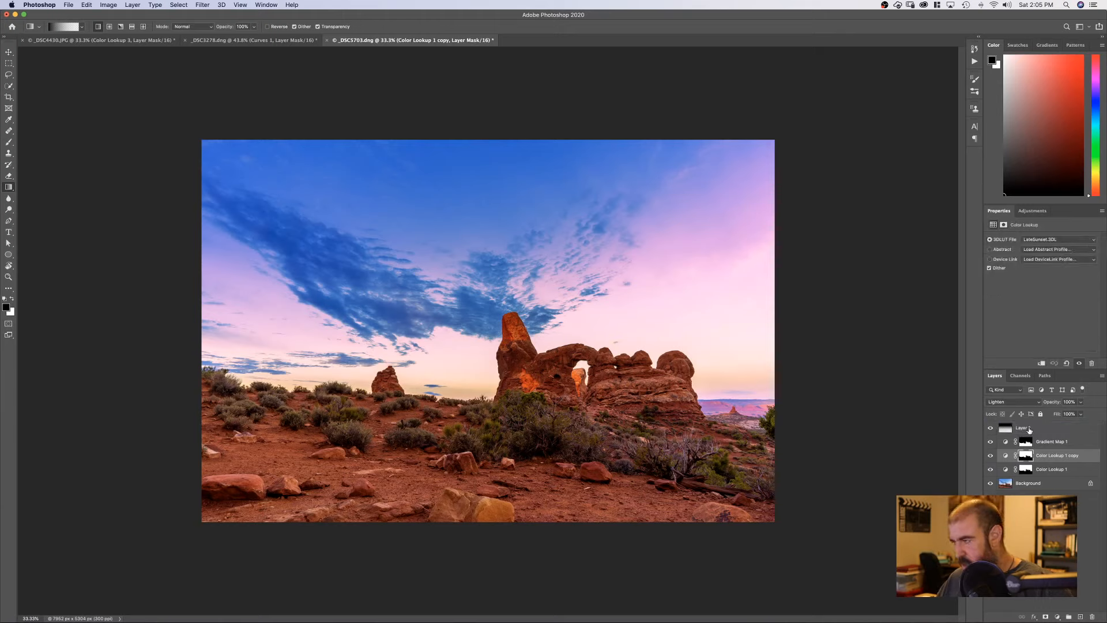
mouse_move(1030, 459)
mouse_down()
mouse_move(1030, 429)
mouse_move(1029, 442)
mouse_up()
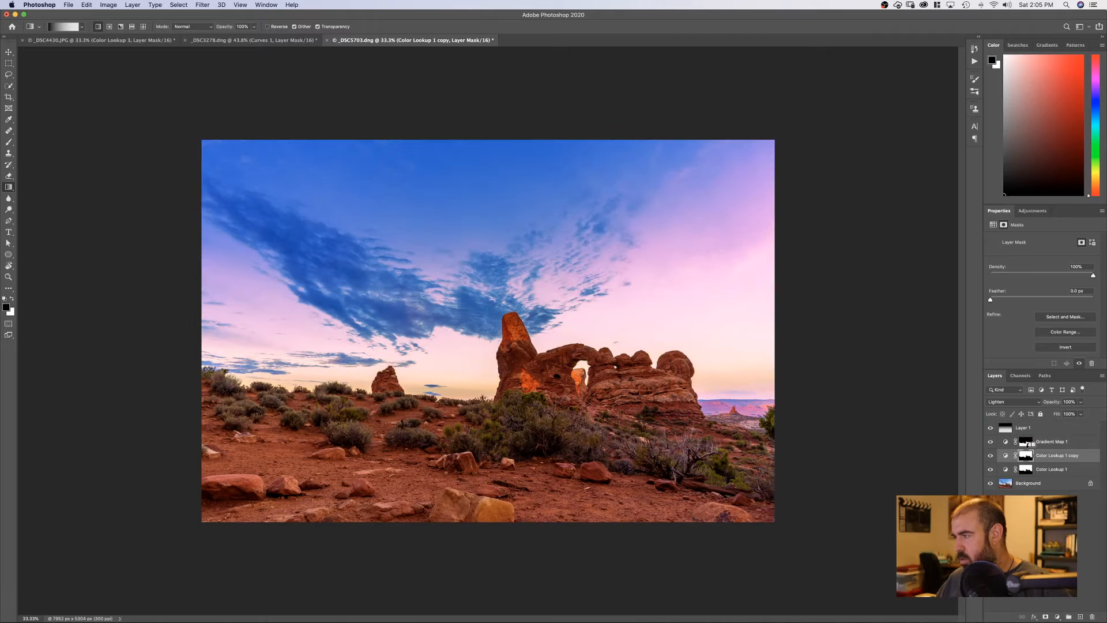
- Inspect the Gradient Map 1 layer's mask on the canvas, then copy that mask onto Layer 1
alt+click(1030, 444)
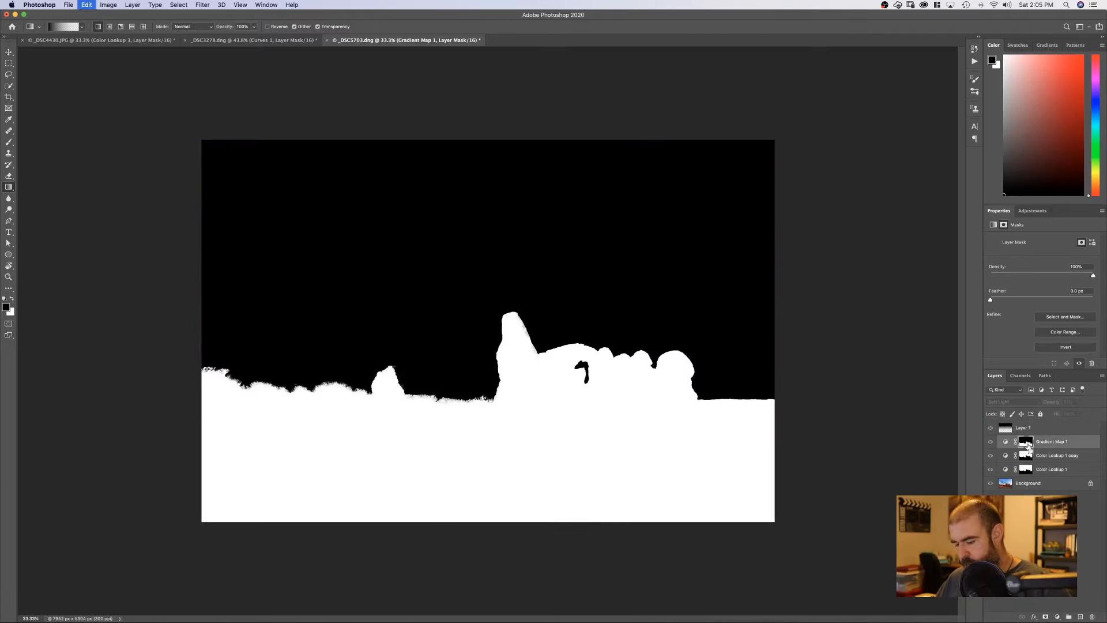
alt+click(1029, 445)
drag(1029, 445, 1030, 429)
click(1029, 429)
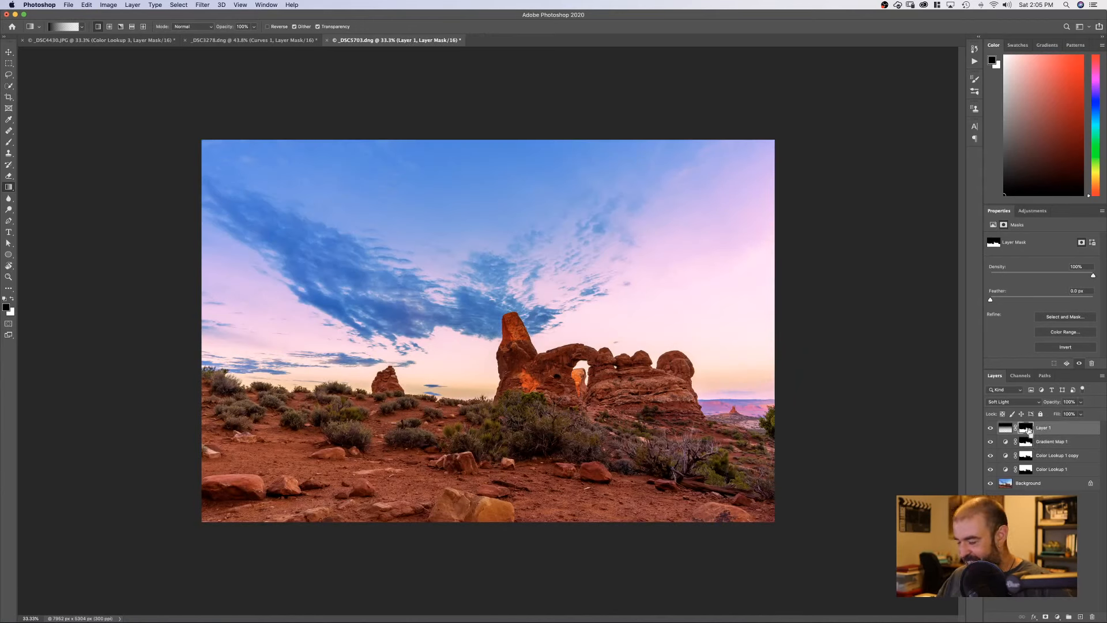
- Invert Layer 1's mask so the gradient affects only the sky, and compare the image with and without the layer
key(super+i)
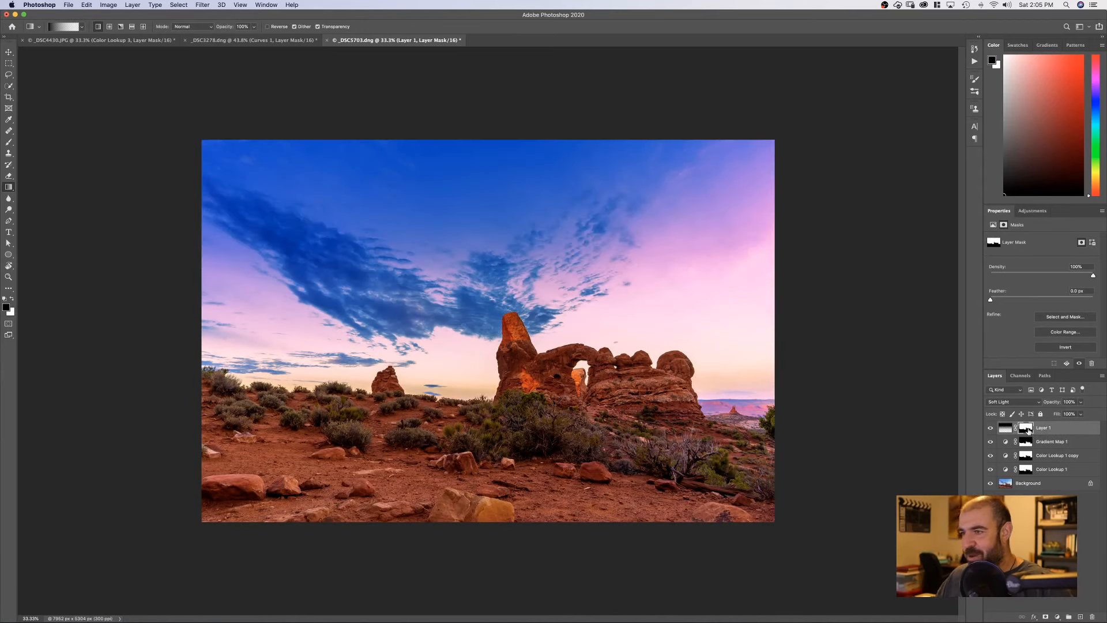
click(990, 428)
click(990, 428)
click(990, 428)
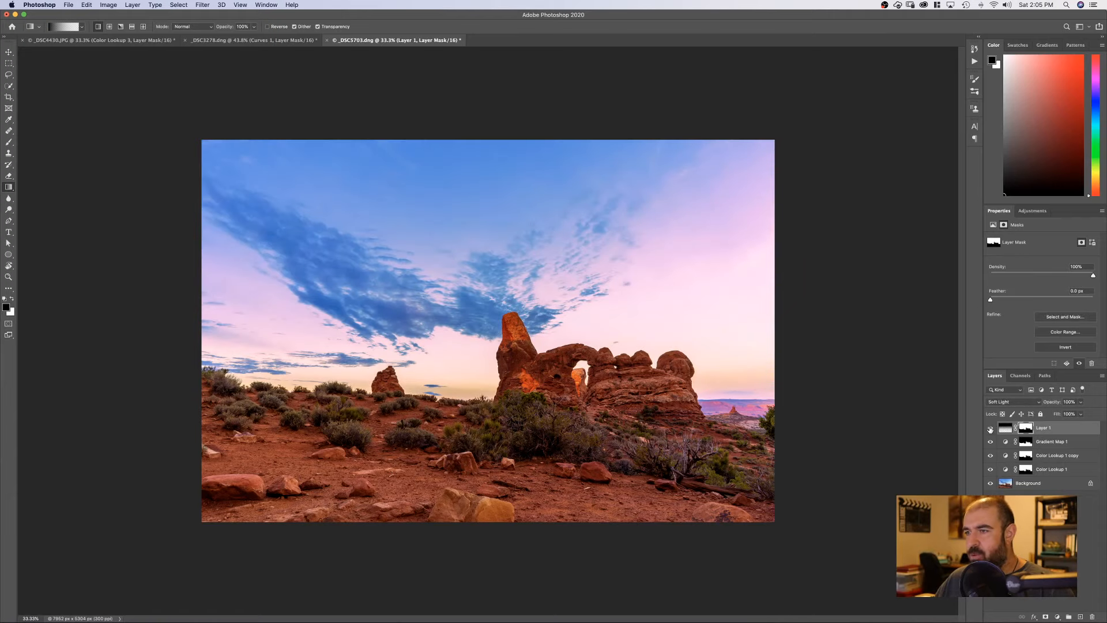
click(990, 428)
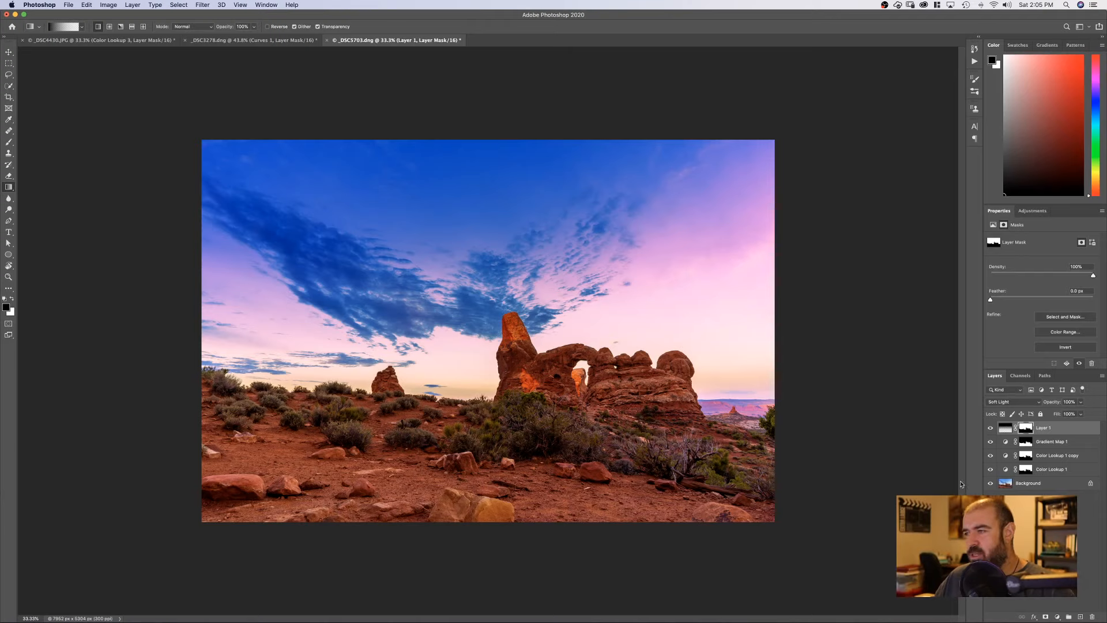
- Recheck the image with Layer 1 hidden and shown, and lower the layer's opacity to 46%
click(992, 428)
click(991, 429)
click(992, 429)
click(991, 429)
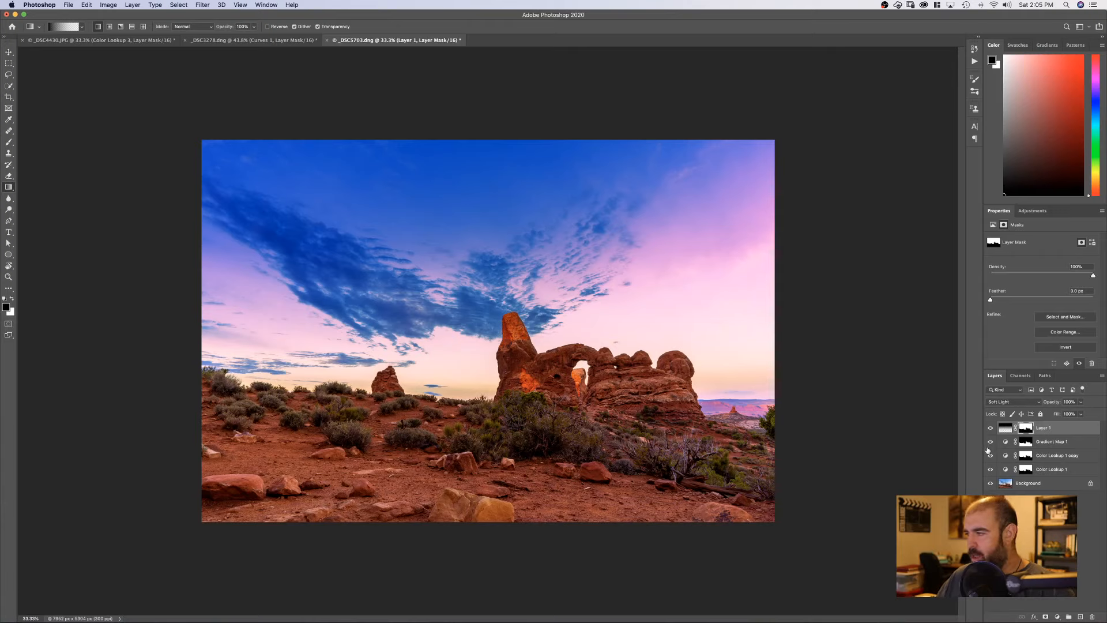
click(1062, 430)
drag(1055, 406, 1029, 405)
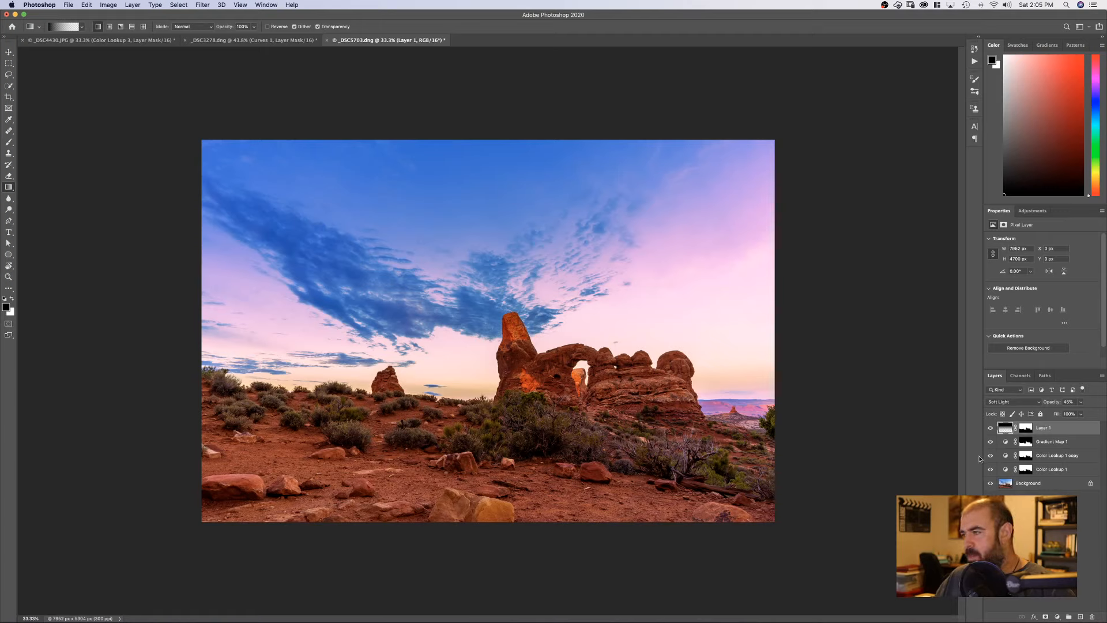
- Hide all layers above the Background to view the original photo, and show the two Color Lookup layers again for comparison
drag(991, 429, 991, 470)
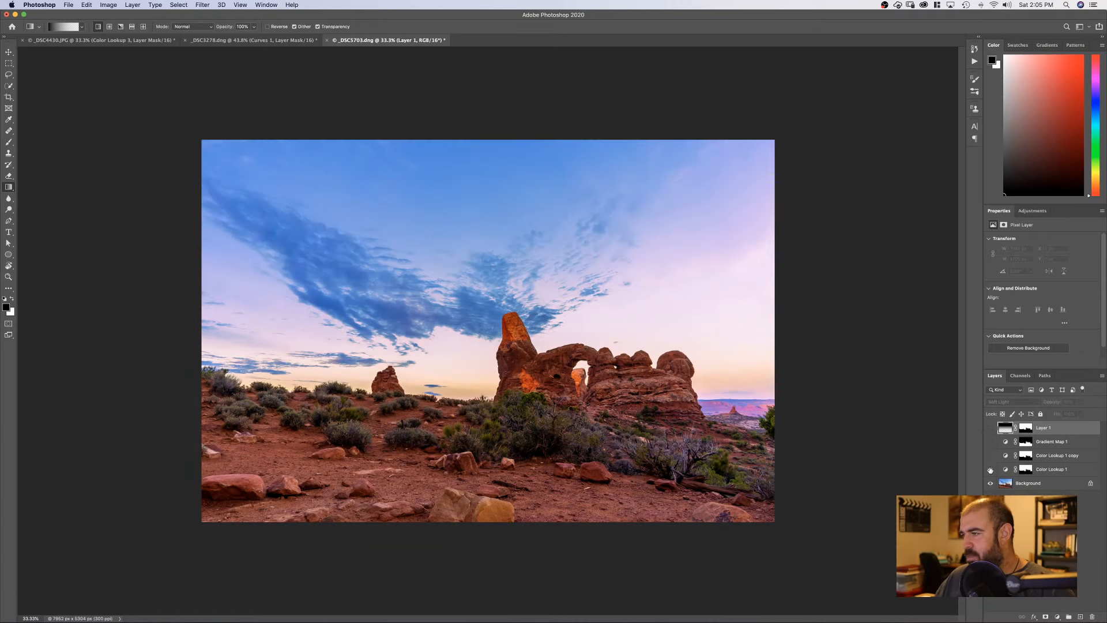
click(991, 458)
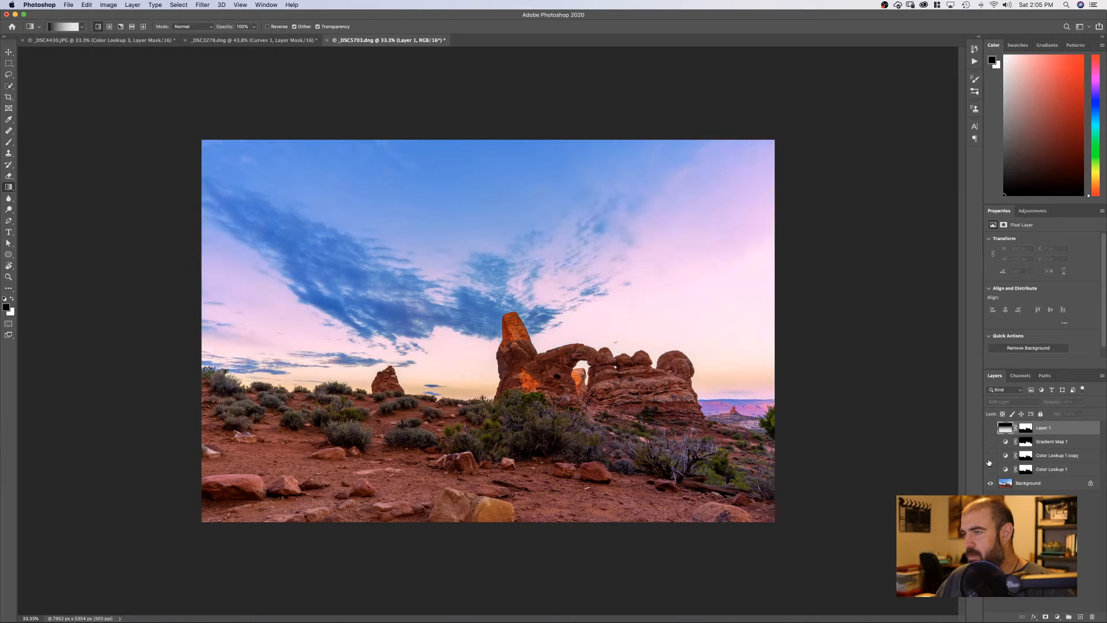
click(991, 455)
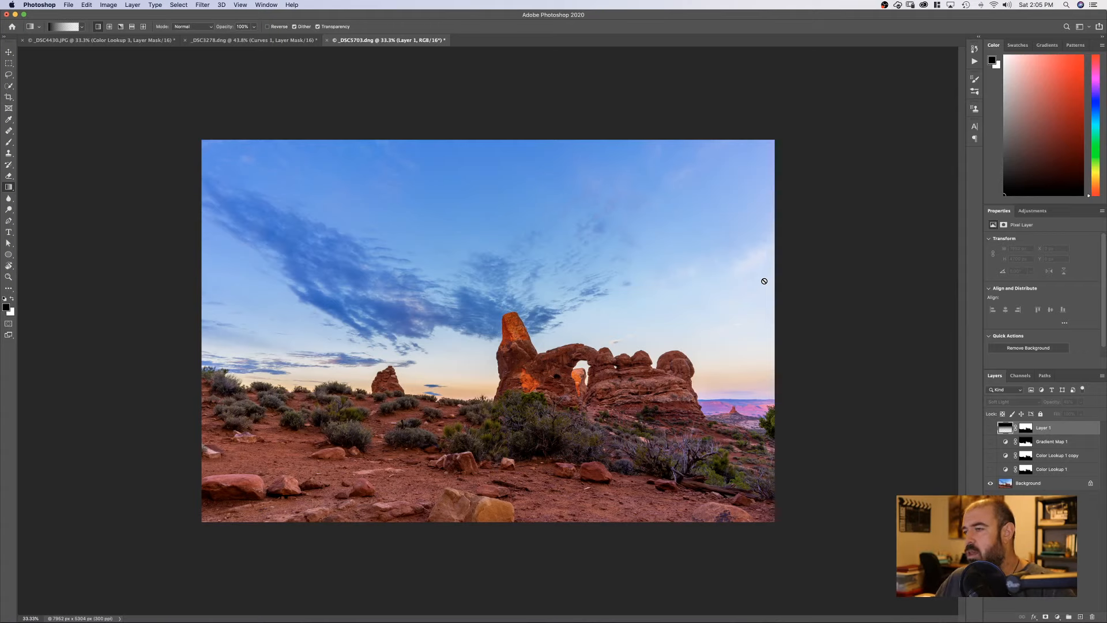
click(991, 456)
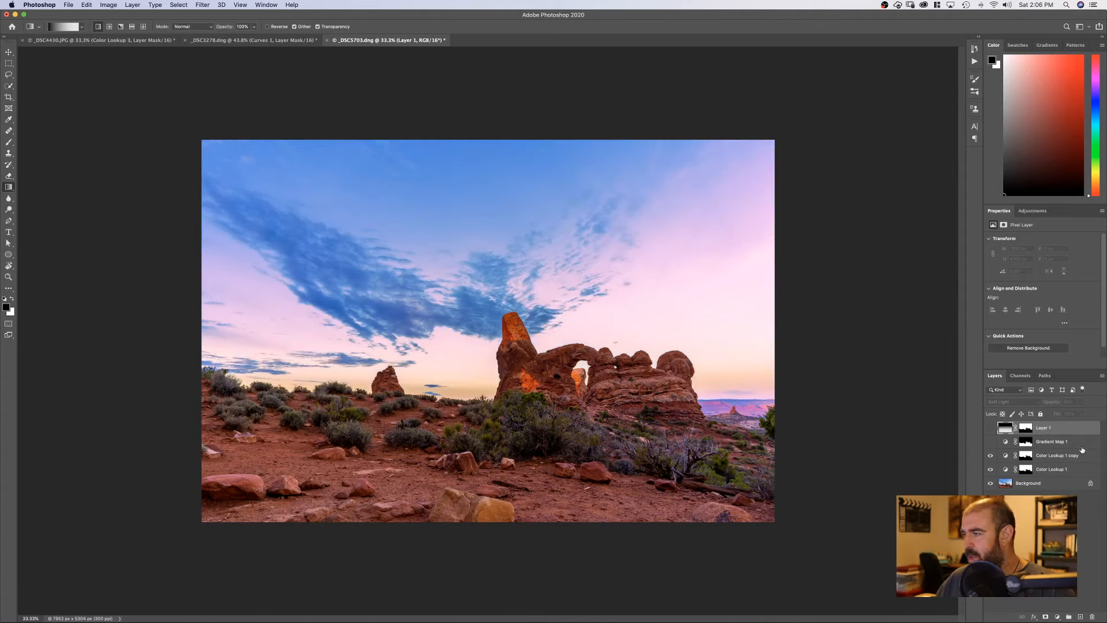
- Hide the Color Lookup 1 copy layer to judge its contribution, and delete that layer
click(992, 458)
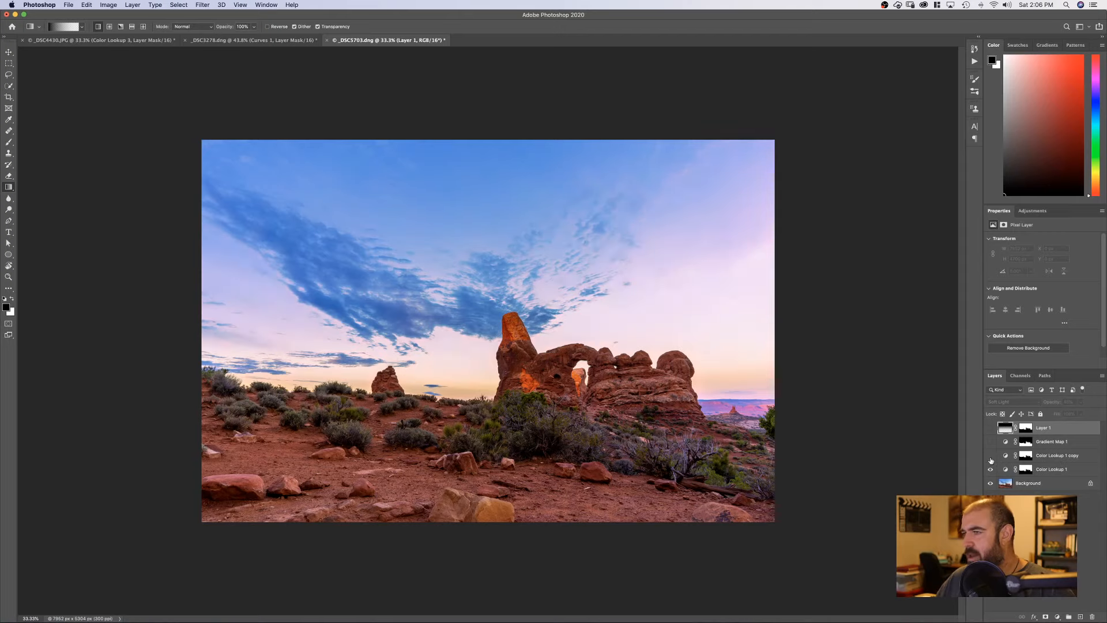
click(1050, 456)
key(Delete)
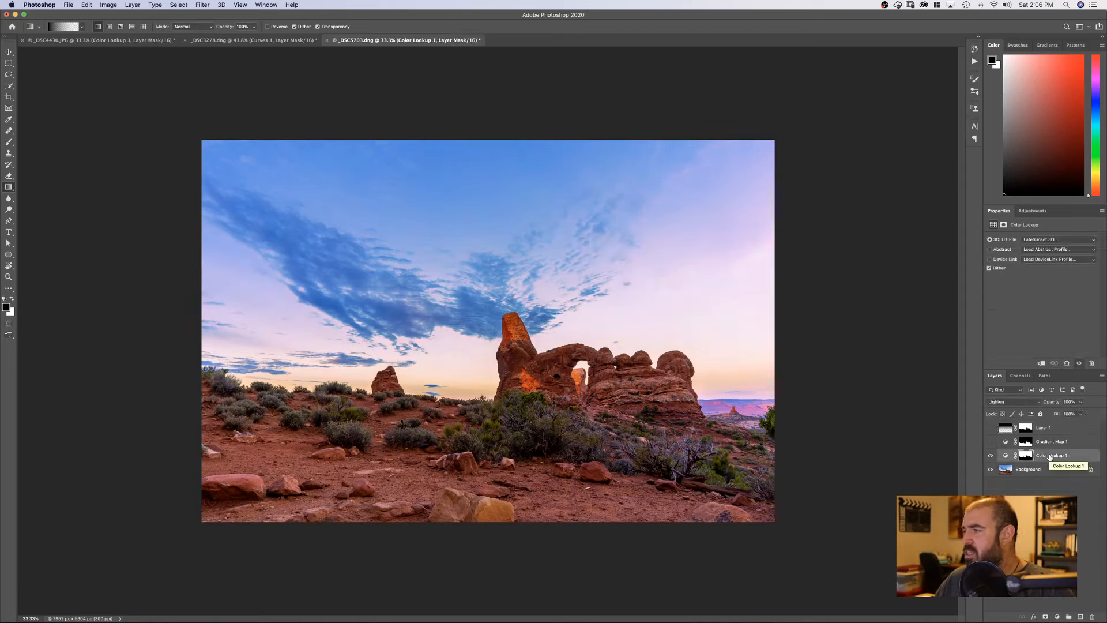
- Compare the image with and without Color Lookup 1, and make Layer 1 and Gradient Map 1 visible again
click(991, 455)
click(991, 456)
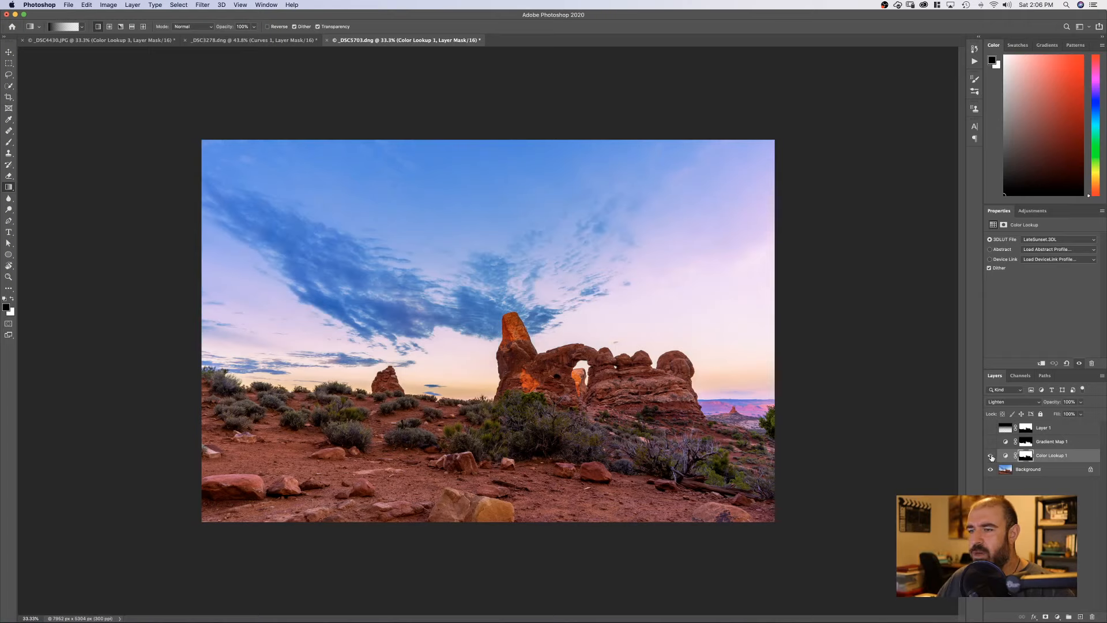
click(991, 428)
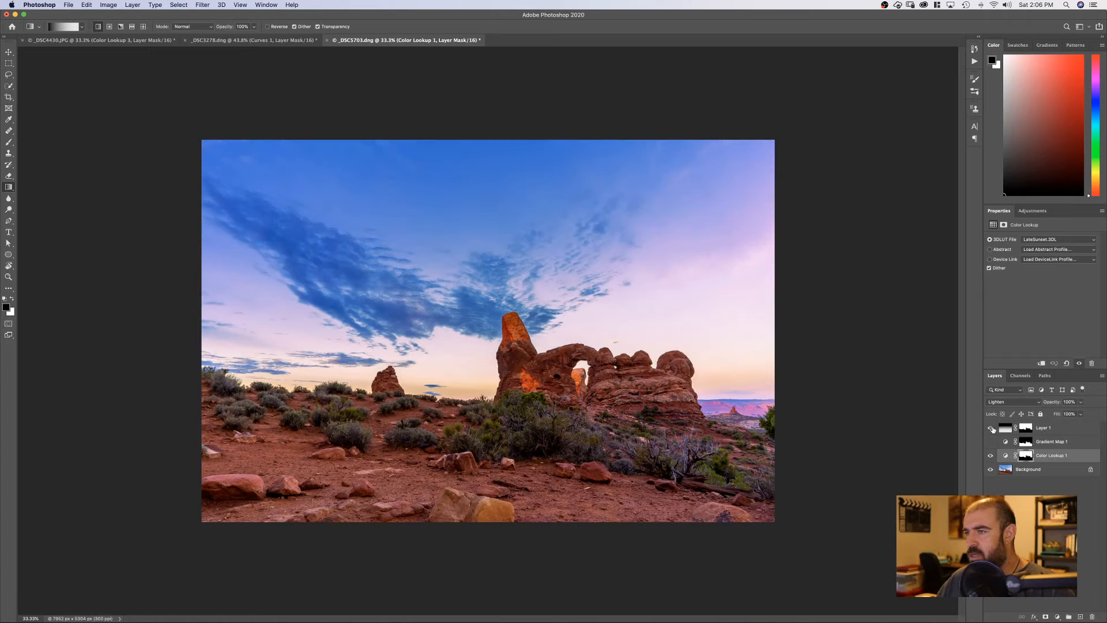
click(991, 441)
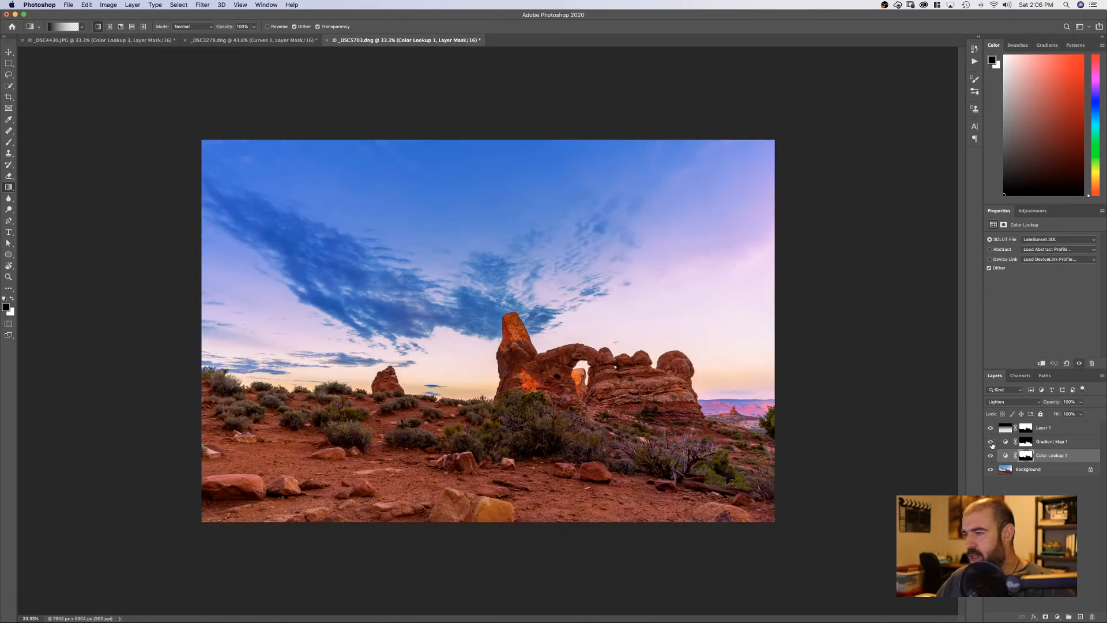